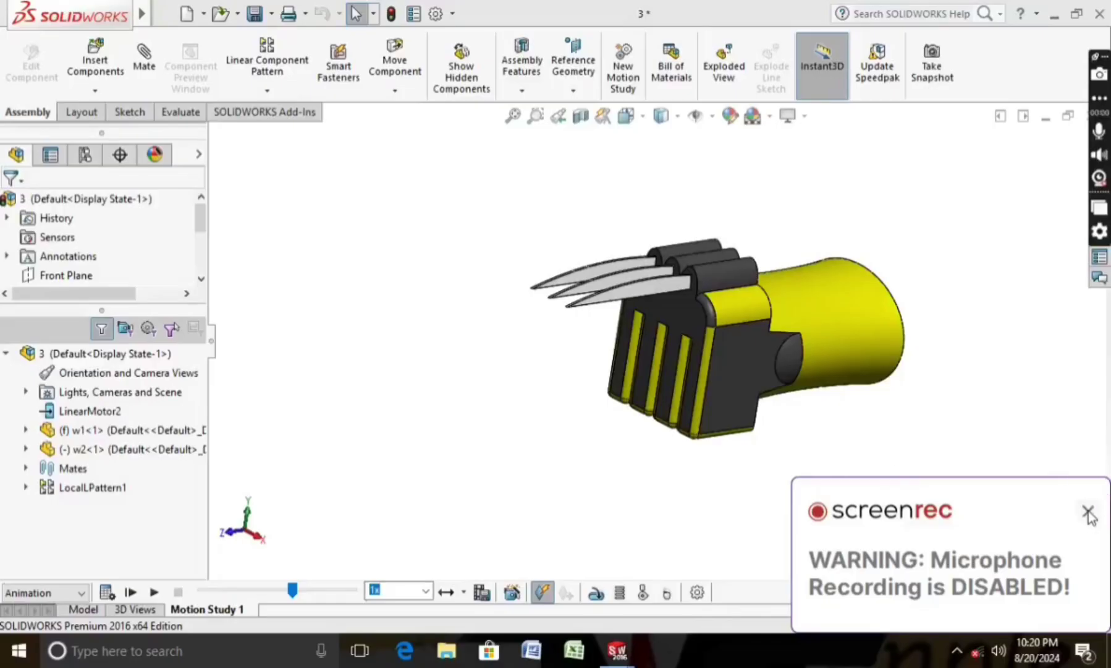
Preview the gripper assembly's motion study, then switch to the empty Part1 document.
click(1089, 513)
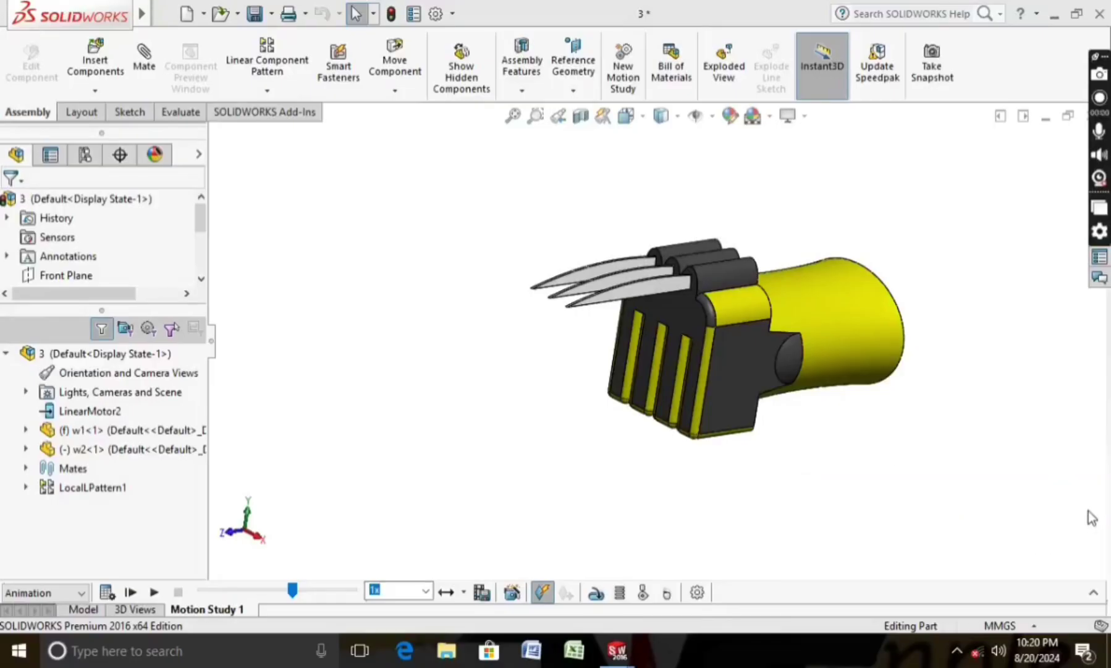
click(107, 594)
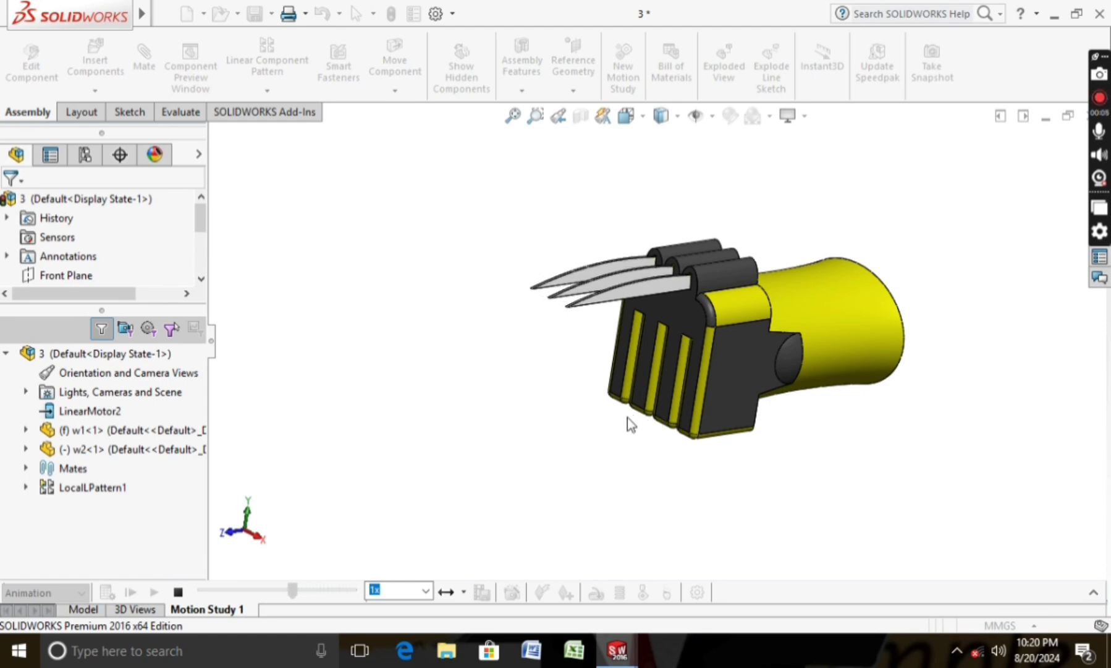
middle_drag(620, 470, 667, 503)
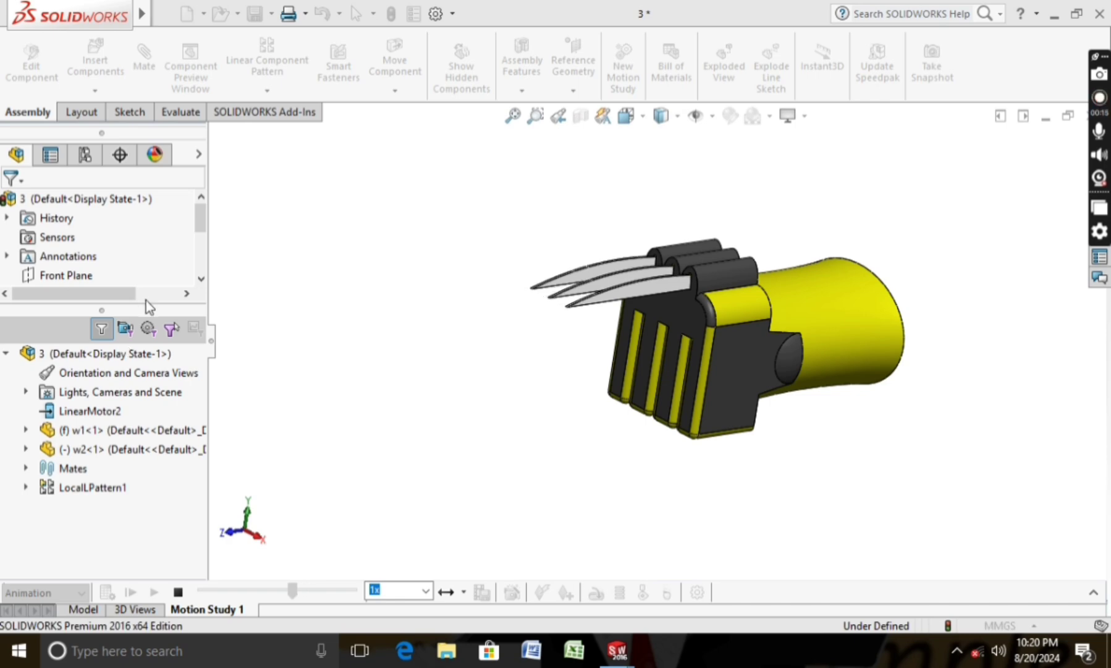
click(179, 592)
mouse_move(616, 650)
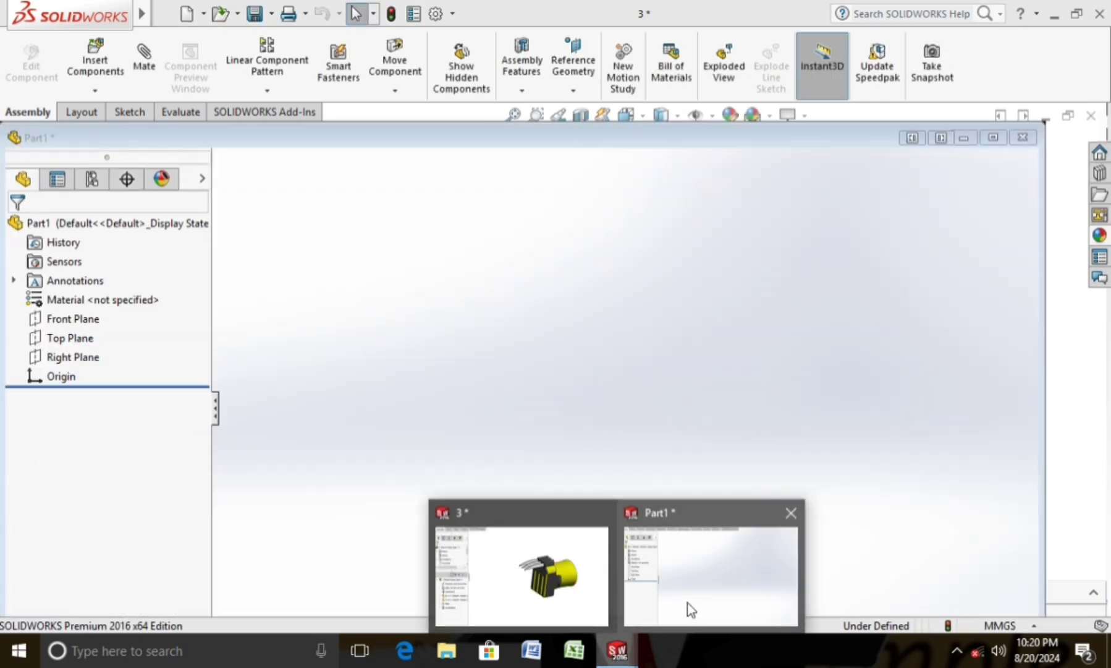
click(691, 608)
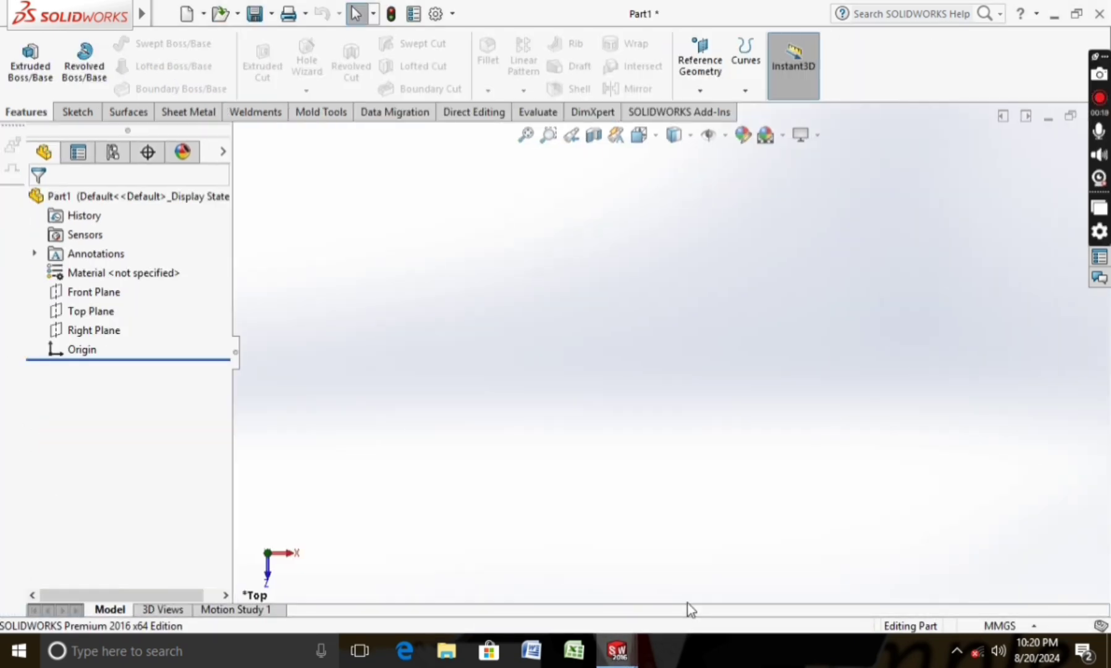
View the Top Plane face-on and start a new sketch on it.
click(113, 310)
right_click(113, 311)
click(177, 292)
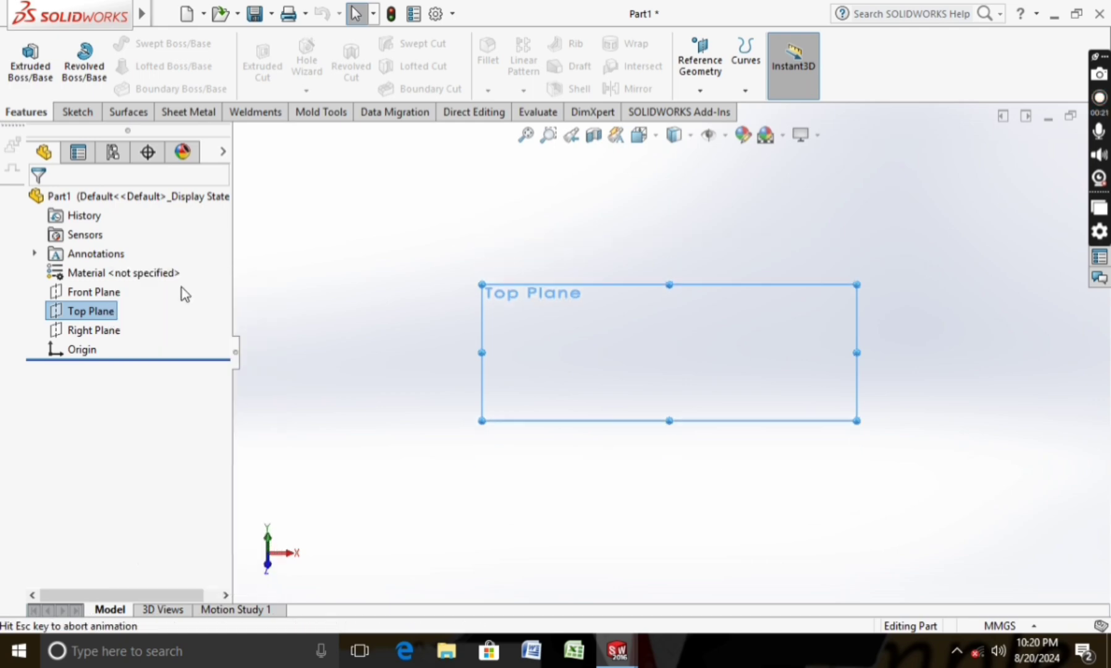
right_click(102, 311)
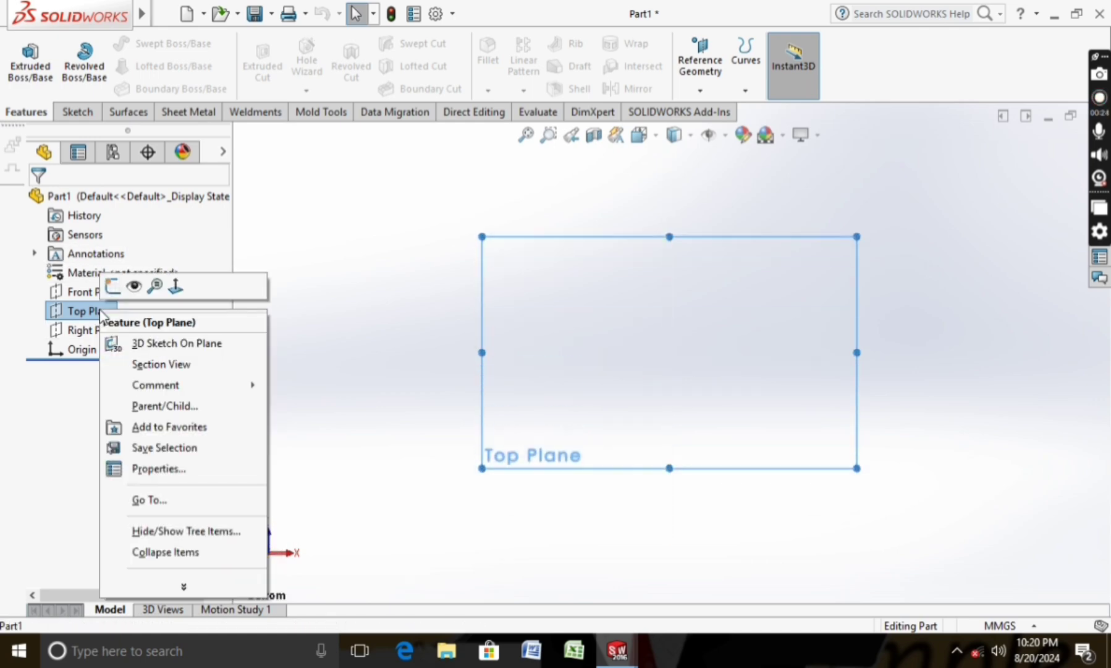
click(173, 289)
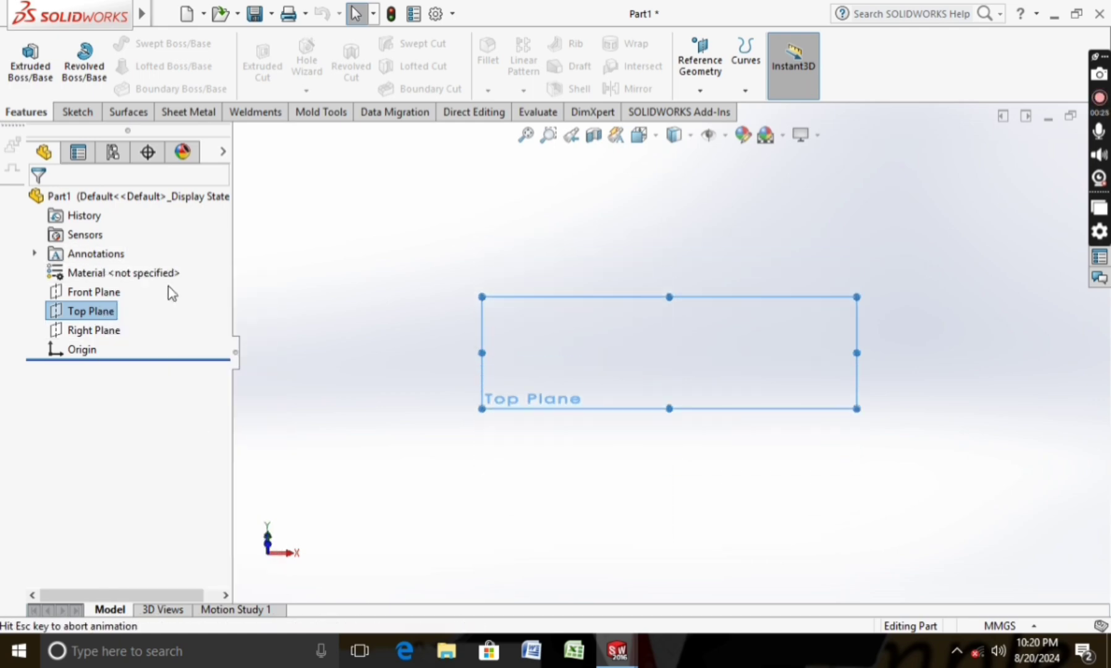
click(77, 112)
click(23, 59)
Draw an ellipse centred on the origin.
click(183, 66)
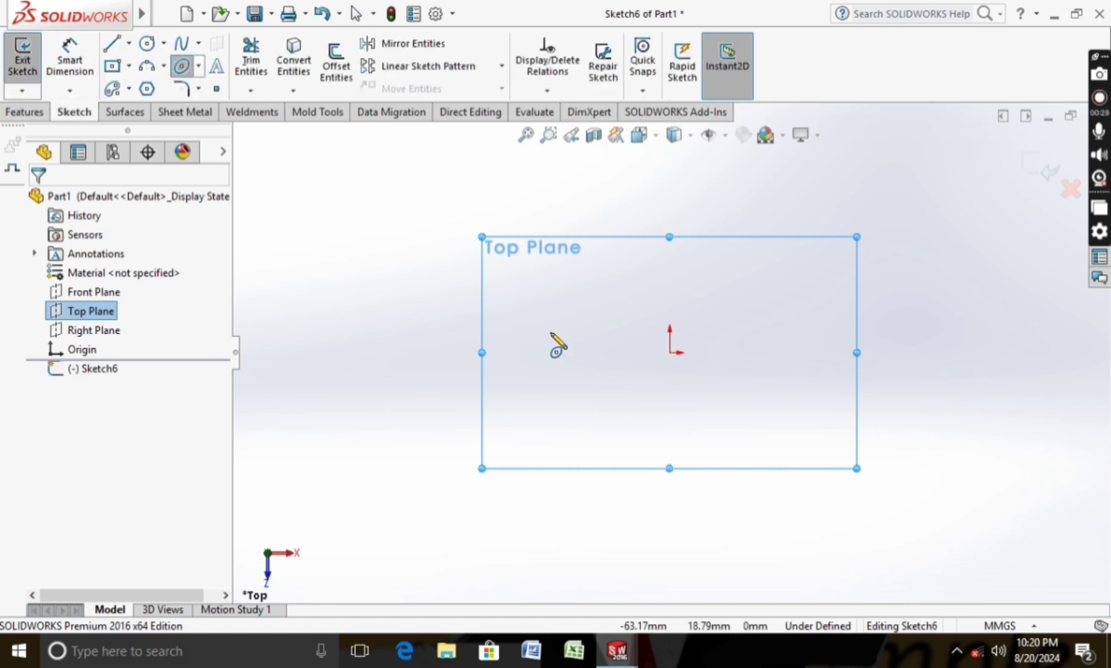
click(670, 353)
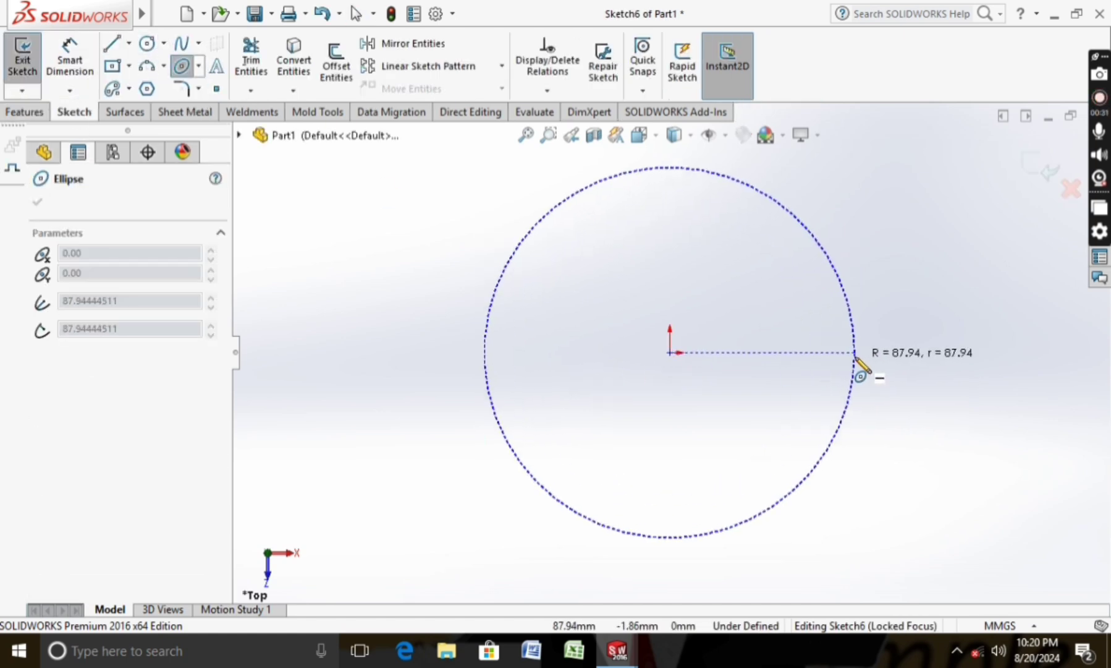
click(855, 353)
click(668, 219)
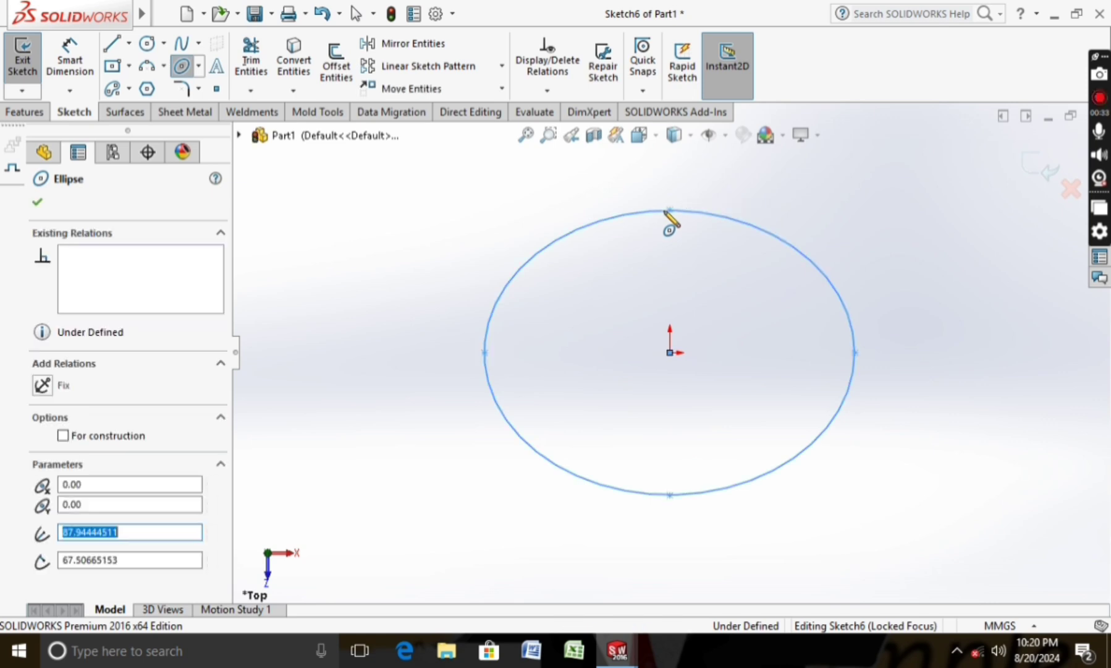
Dimension the ellipse's height to 100 mm.
click(70, 62)
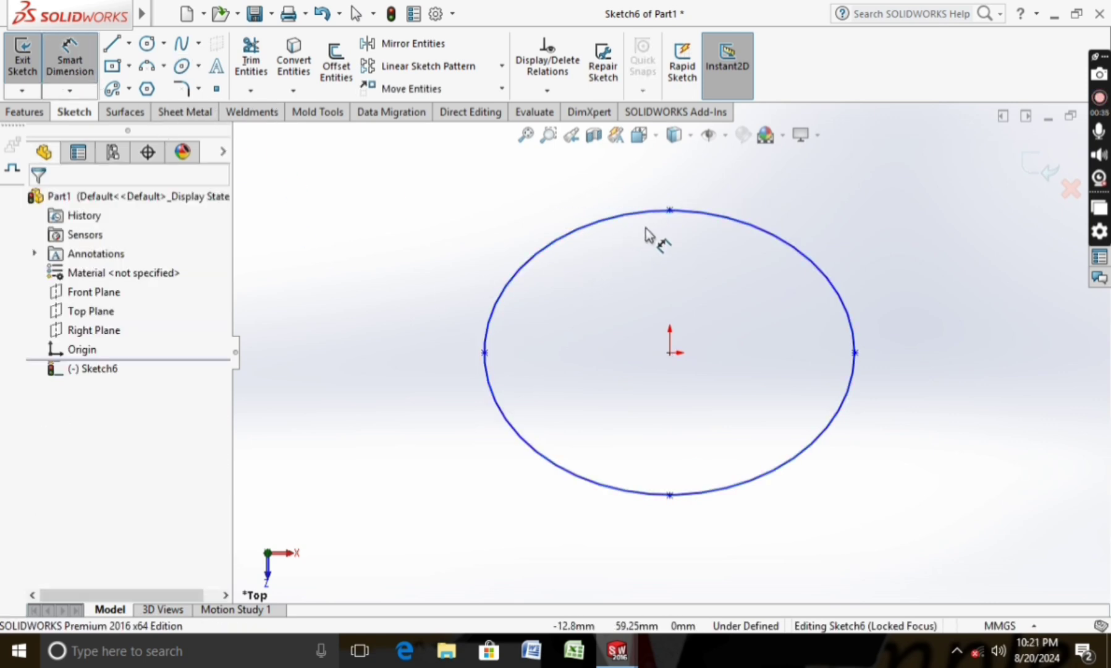
click(670, 211)
click(670, 495)
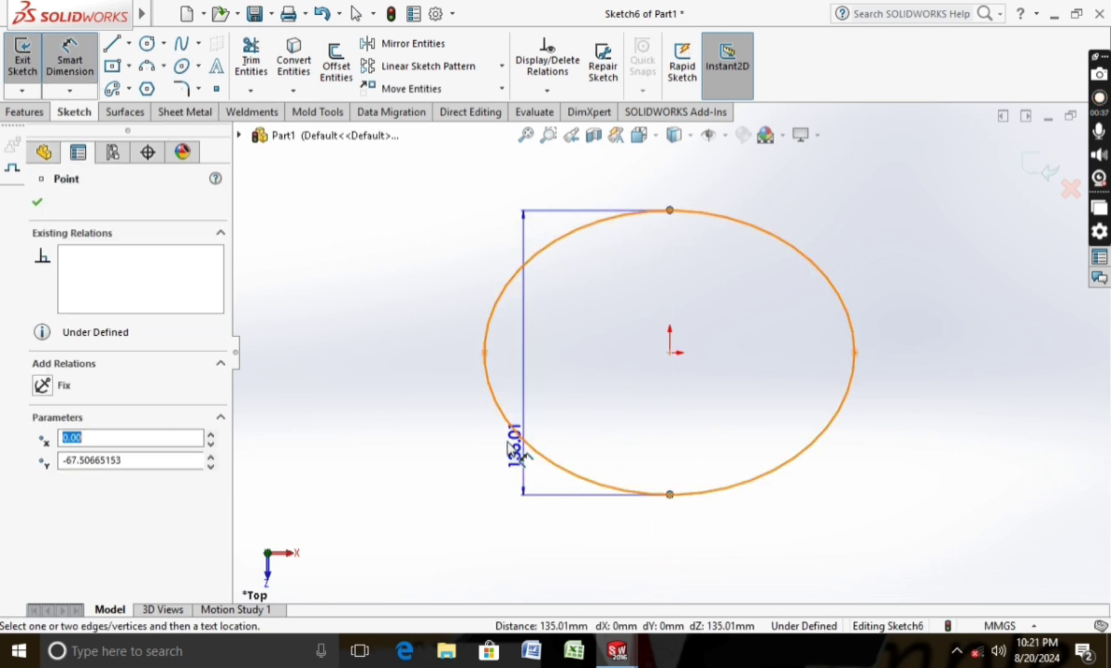
click(461, 420)
text(100)
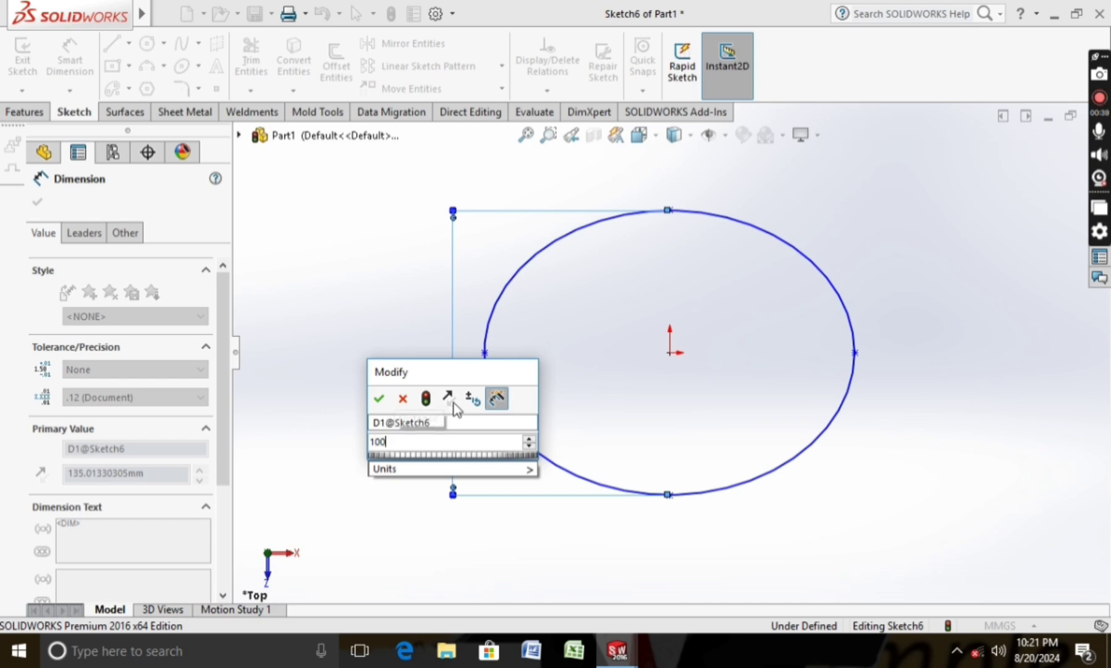
key(Return)
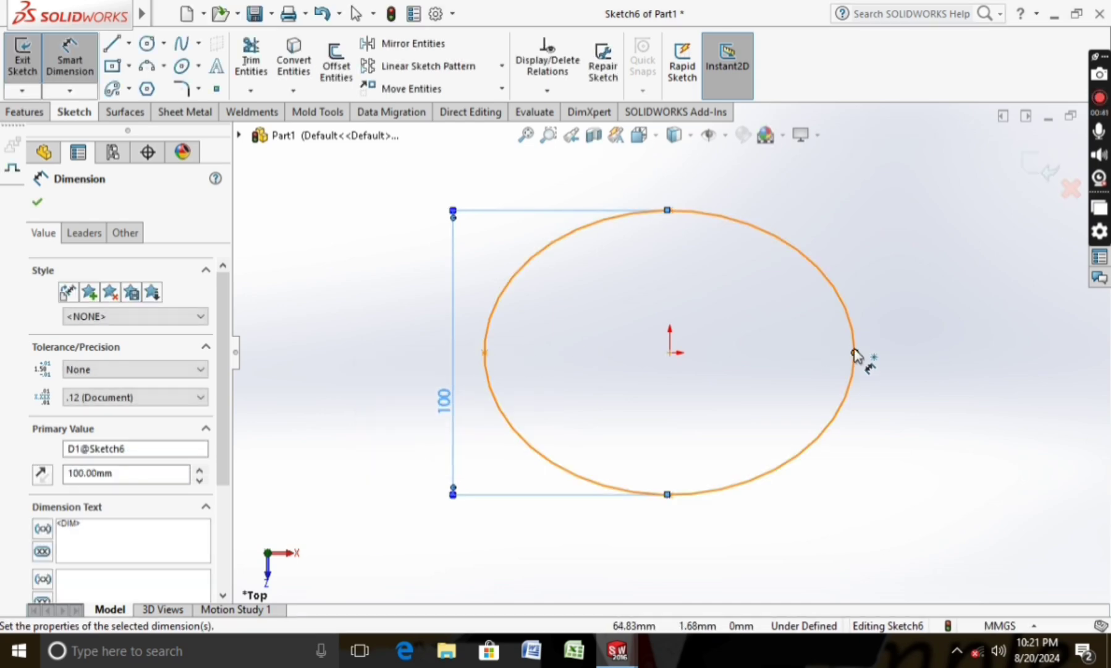
Dimension the ellipse's width to 120 mm and exit Sketch6.
click(855, 352)
click(485, 354)
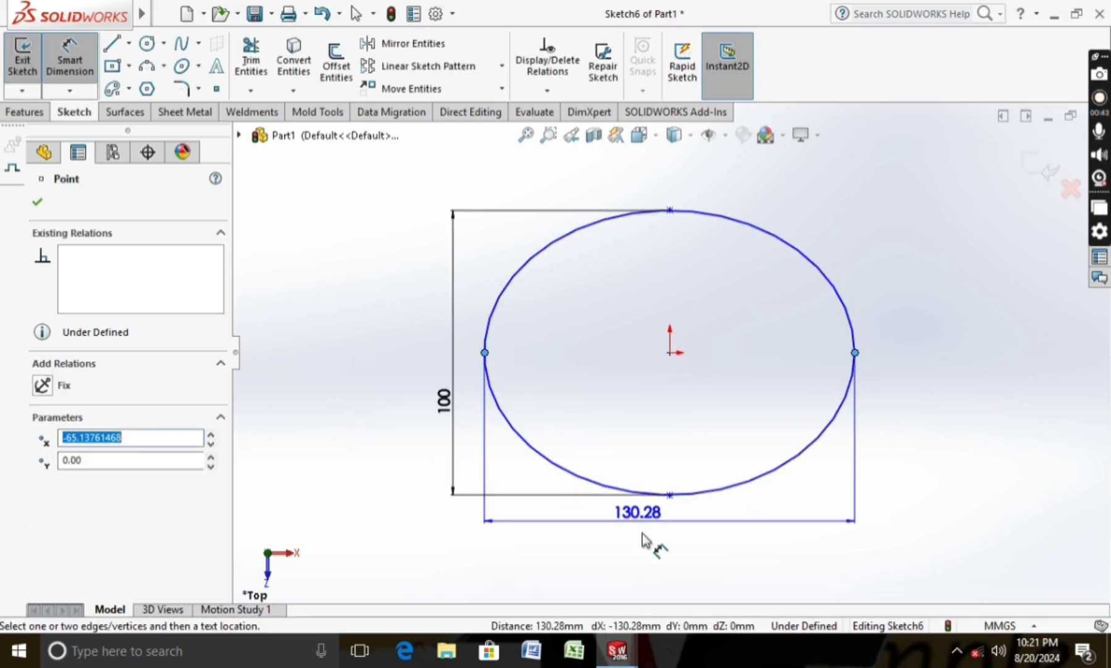
click(652, 543)
text(120)
key(Return)
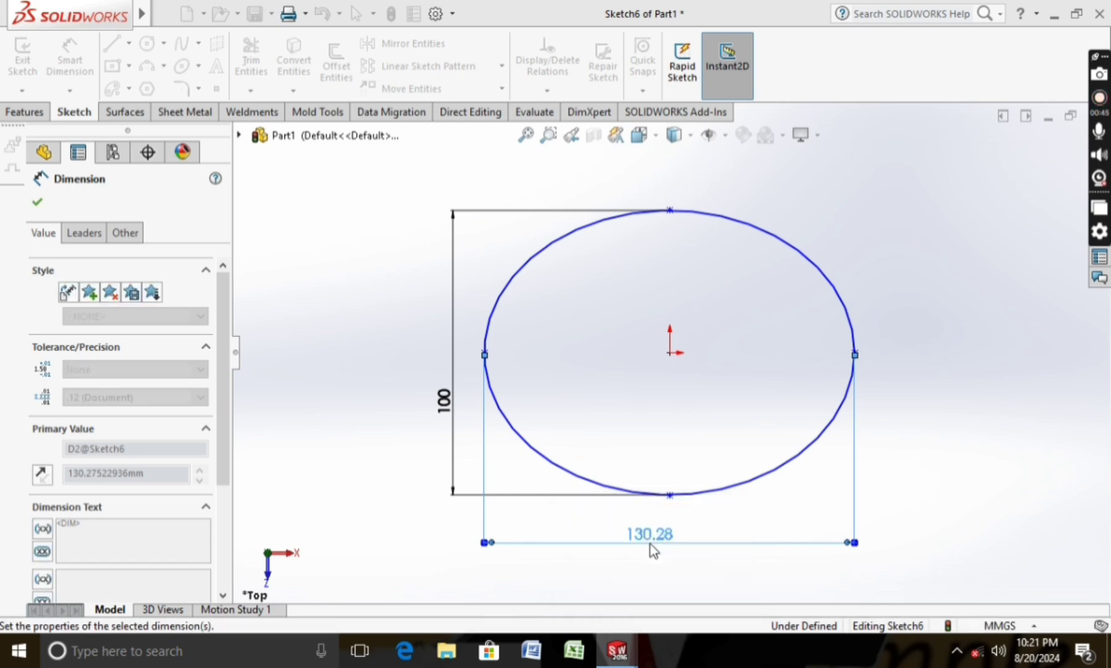
click(37, 203)
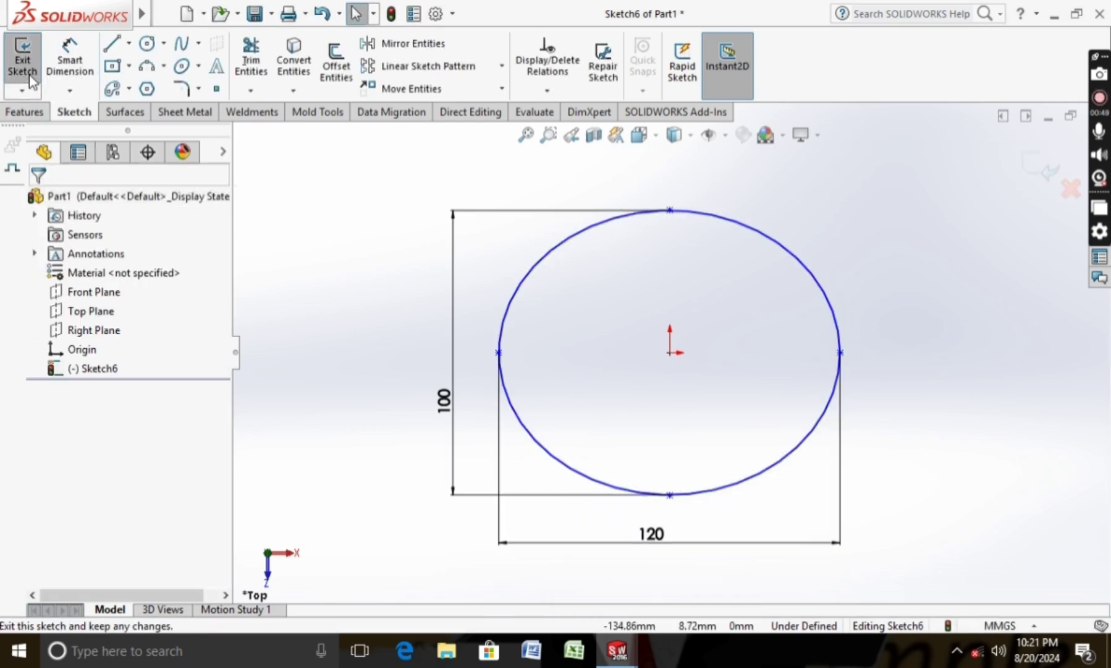
click(22, 57)
click(40, 116)
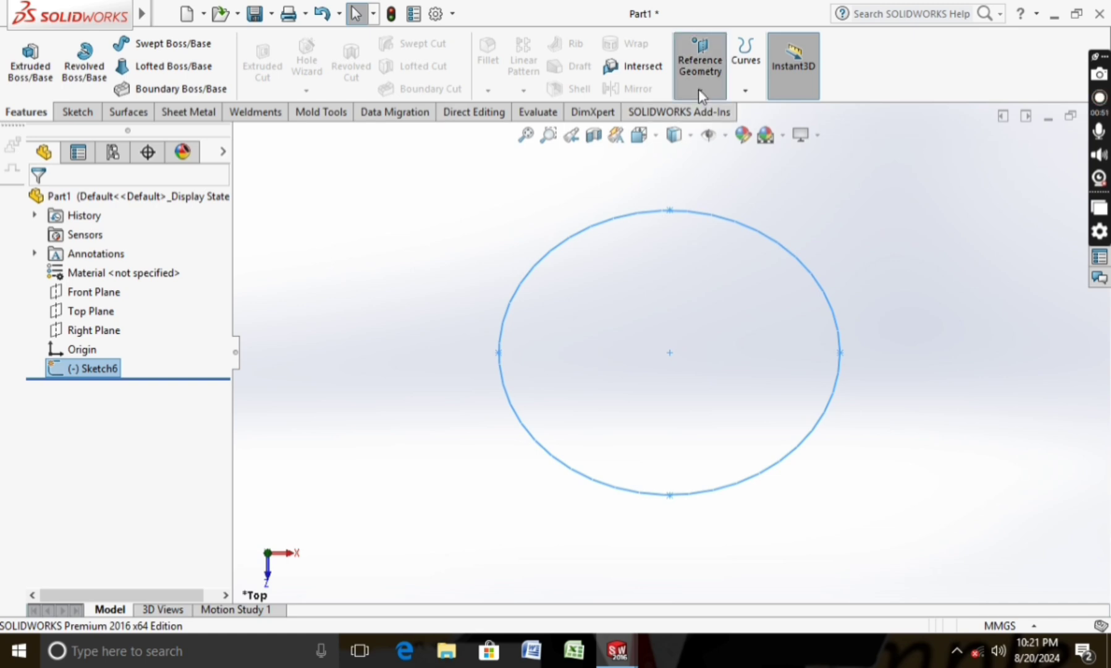
Create Plane3 offset 40 mm from the Top Plane.
click(700, 62)
click(709, 111)
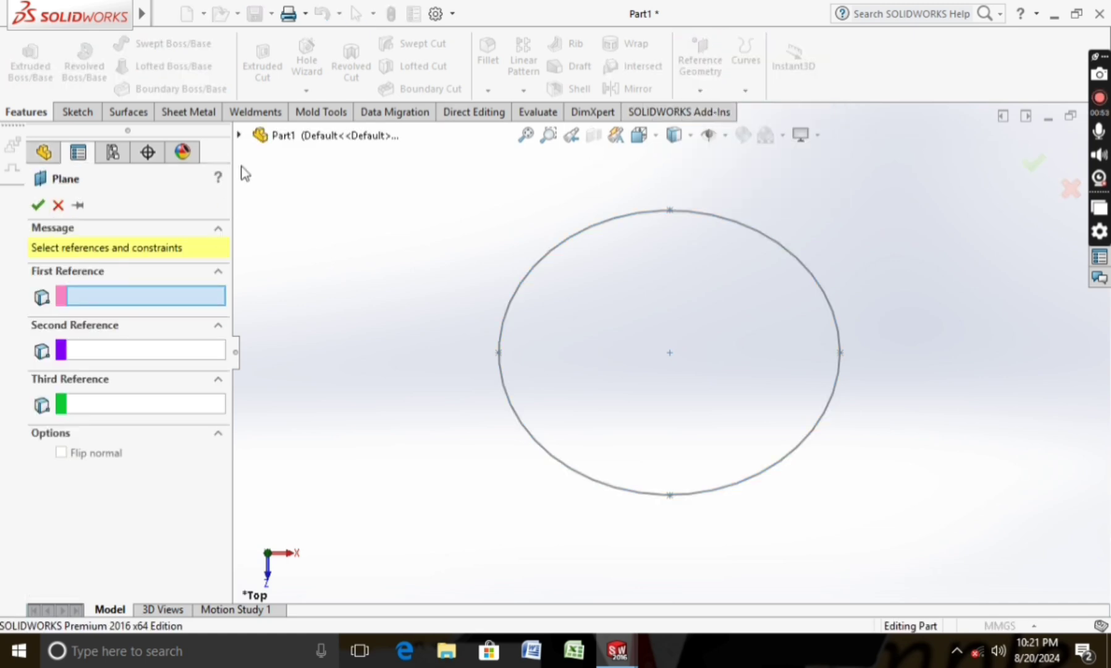
click(238, 134)
click(303, 250)
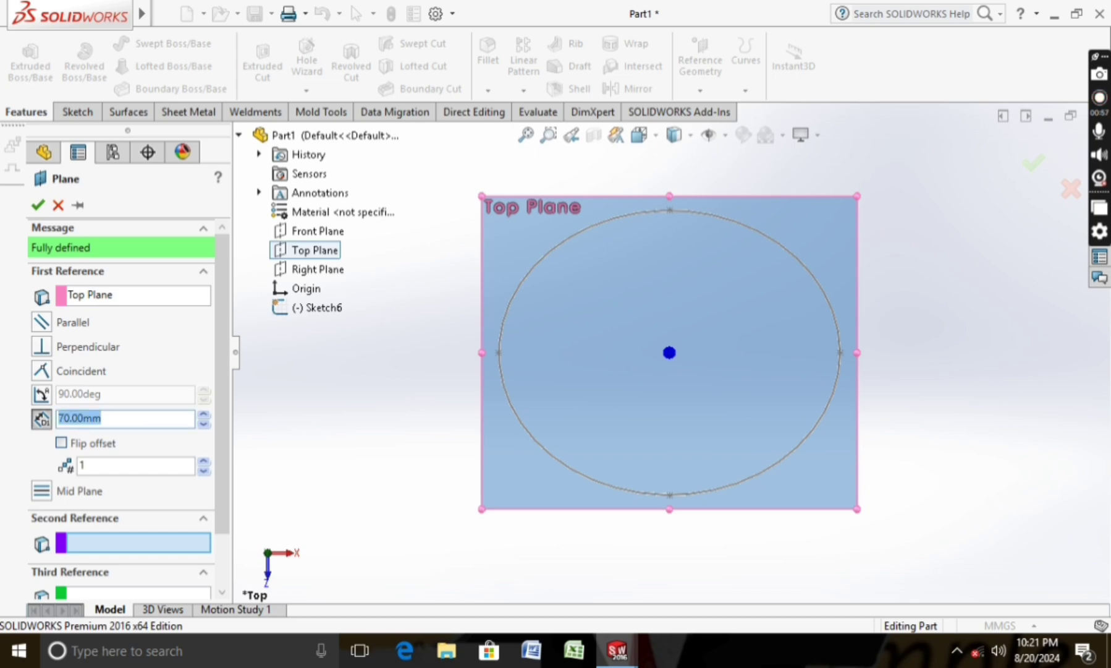
text(40)
key(Return)
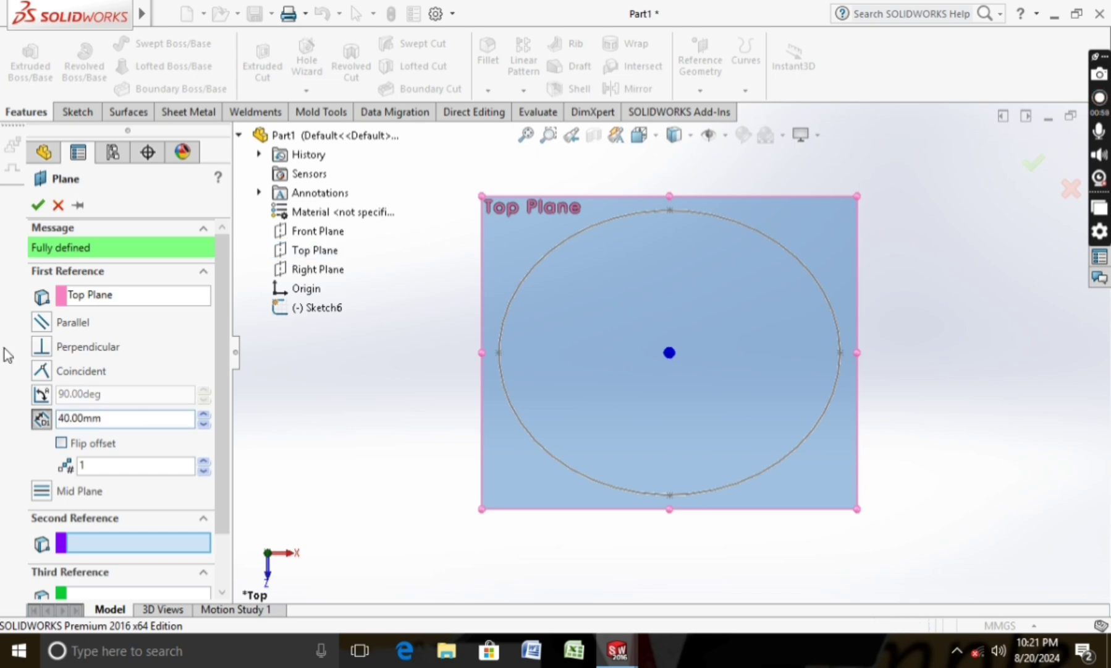
click(38, 203)
Orbit the view, then look at Plane3 face-on.
mouse_move(415, 434)
middle_down()
mouse_move(285, 415)
mouse_move(317, 429)
middle_up()
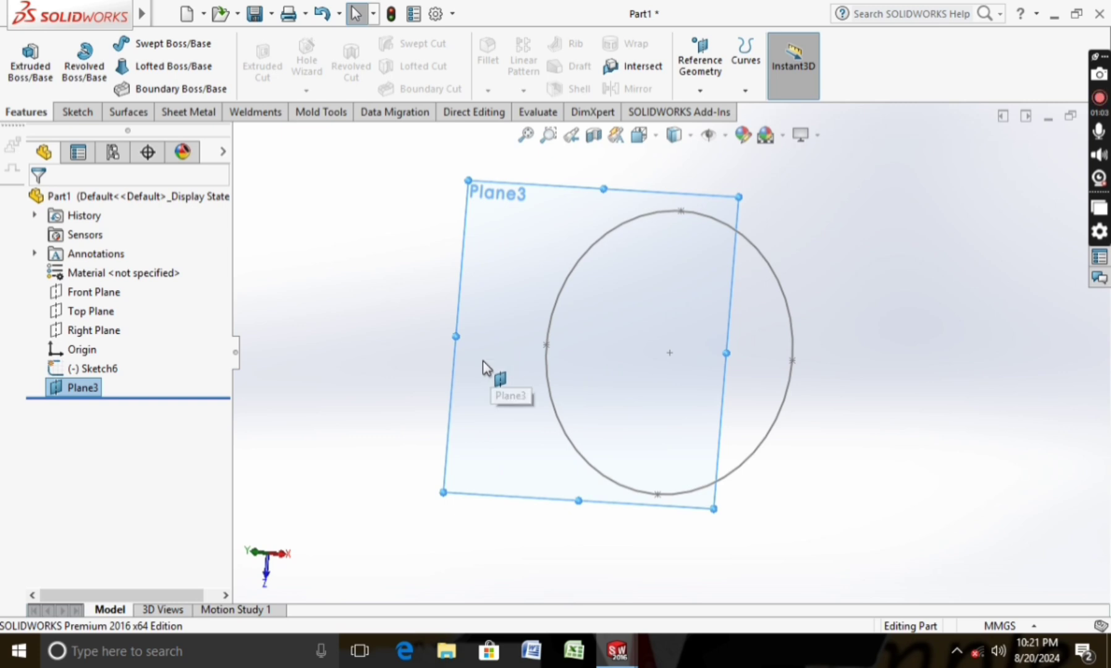
right_click(93, 395)
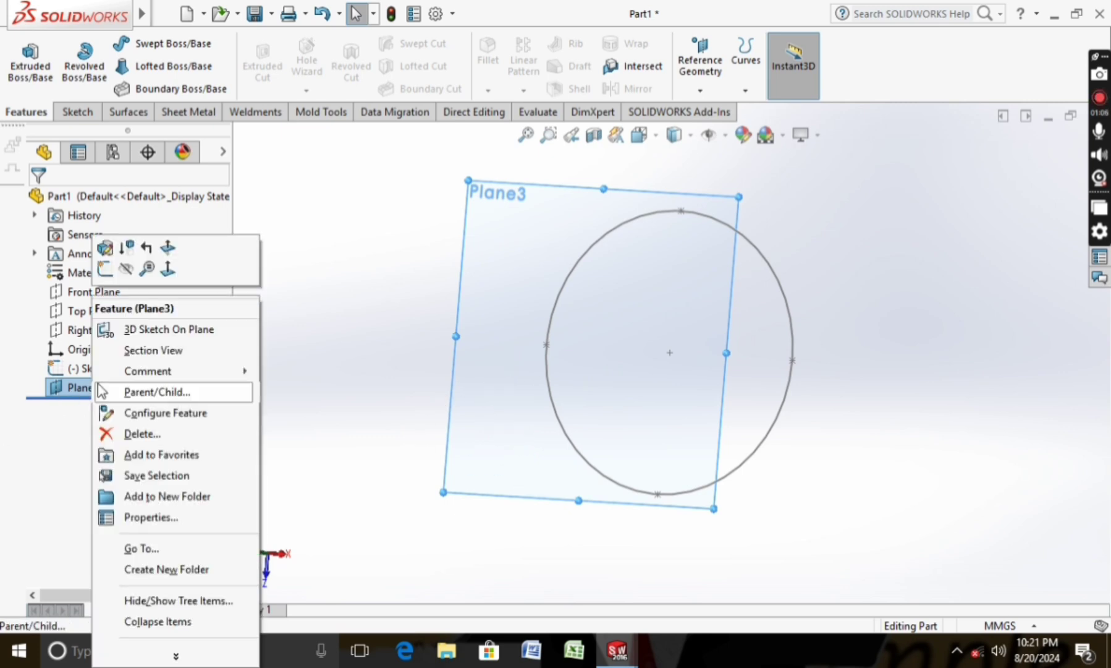
click(163, 270)
click(77, 111)
Start a sketch on Plane3 and draw an ellipse centred on the origin.
click(22, 56)
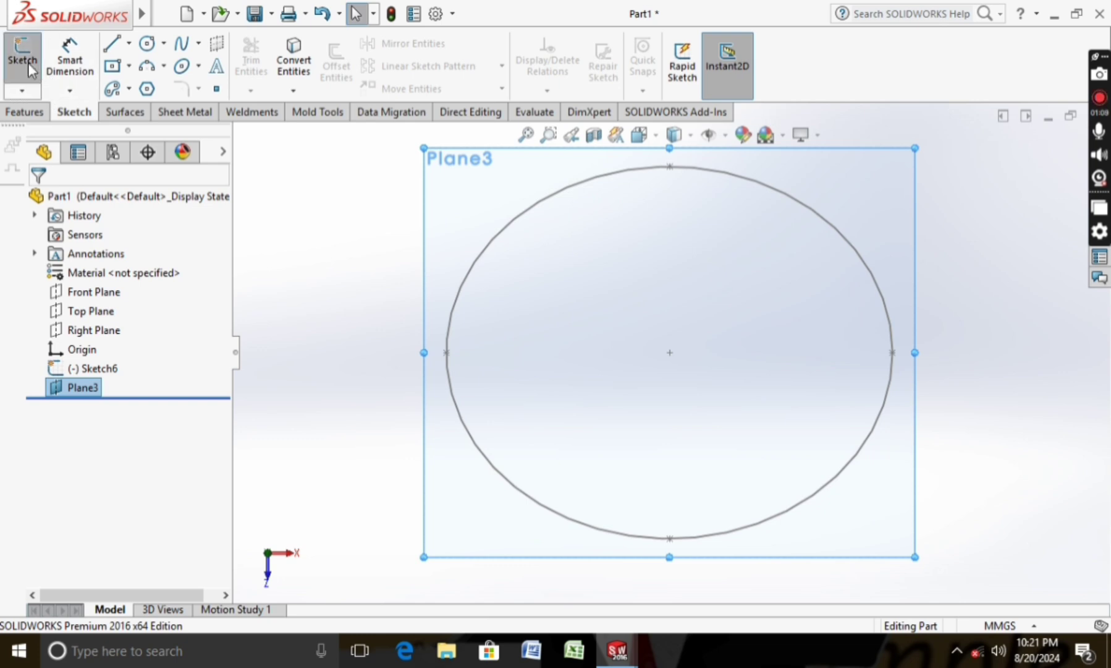
click(183, 67)
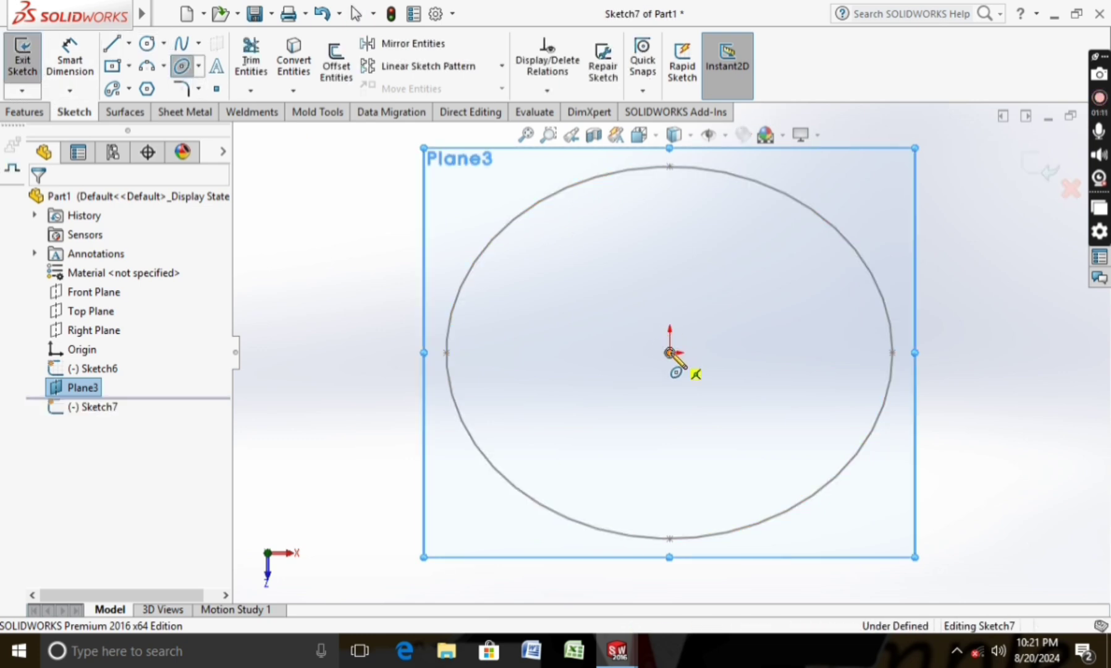
click(670, 352)
click(858, 345)
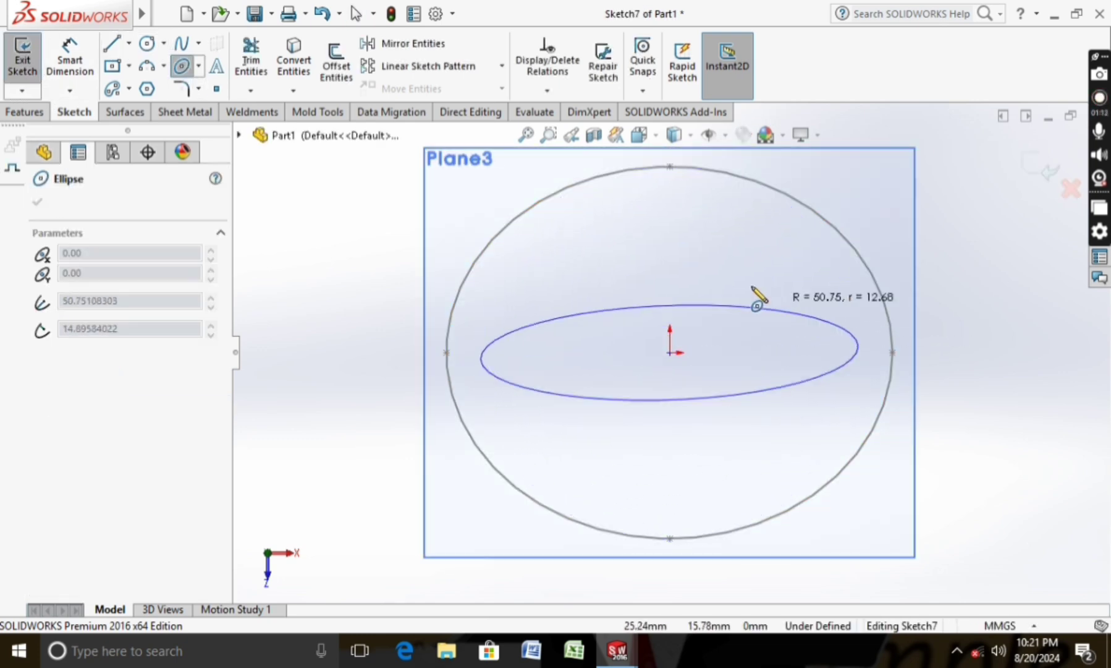
click(669, 184)
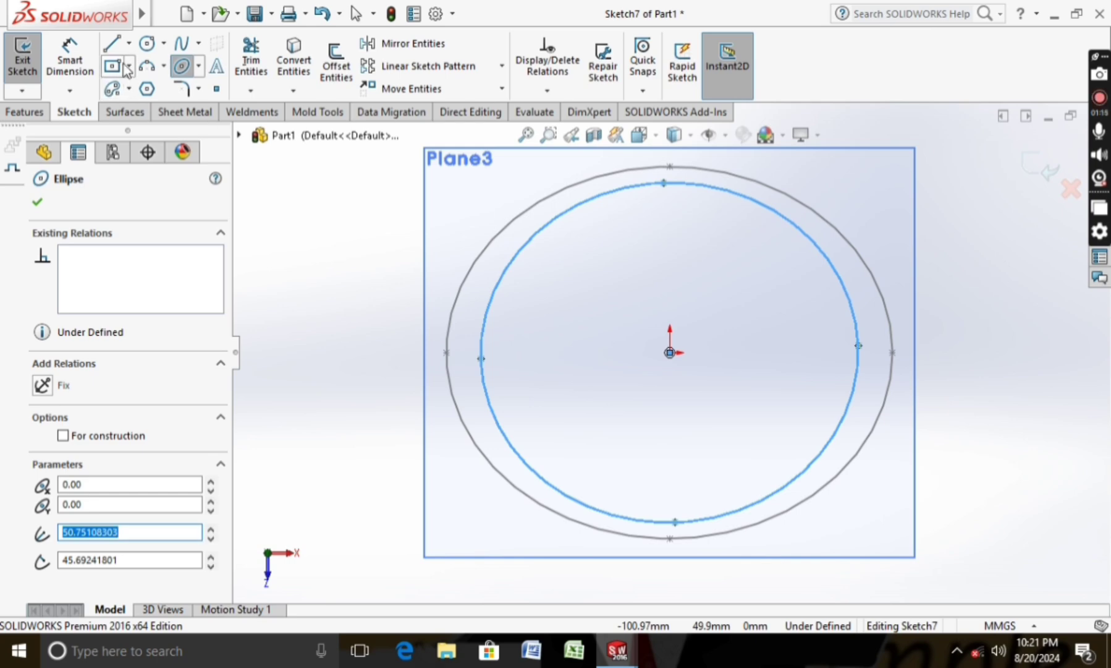
Dimension the inner ellipse's height to 95 mm.
click(70, 56)
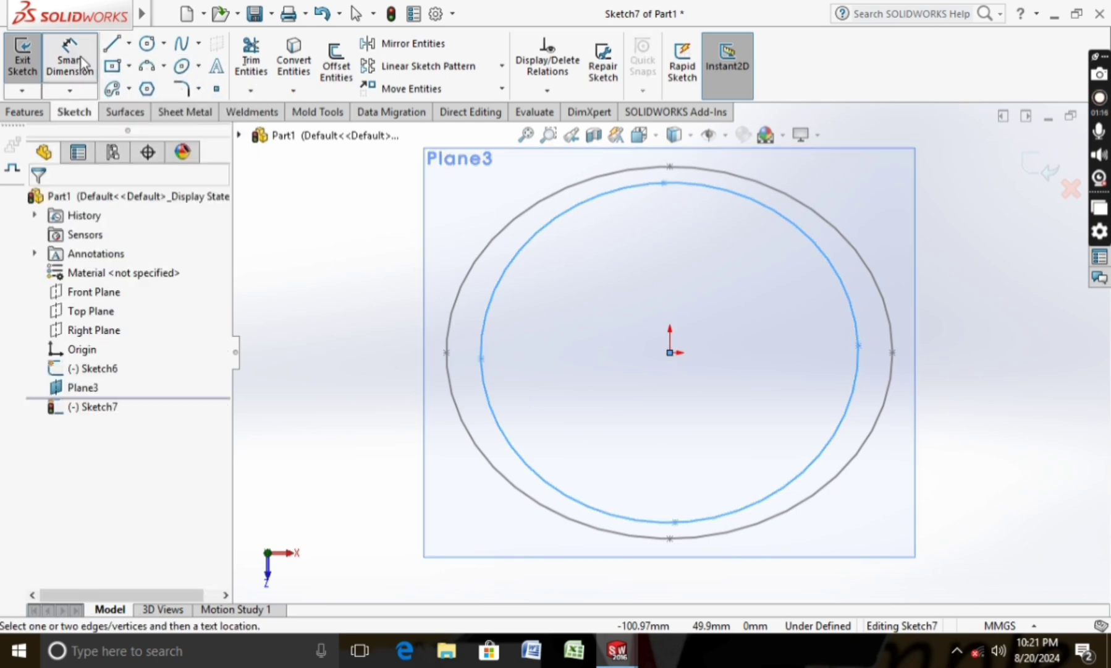
click(664, 183)
click(675, 523)
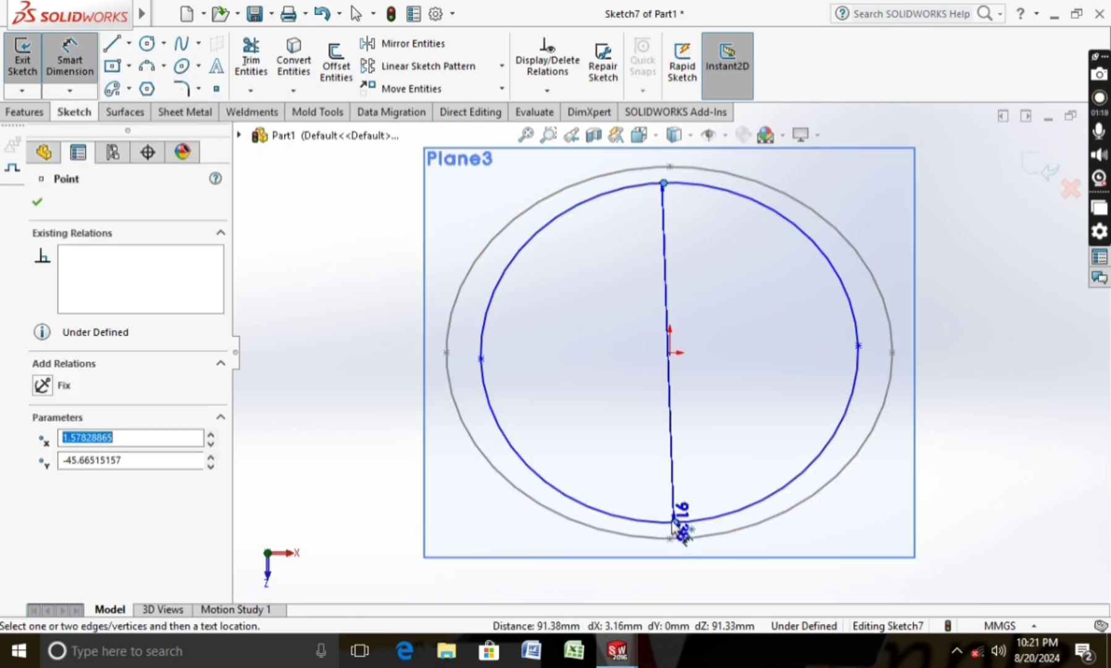
click(383, 407)
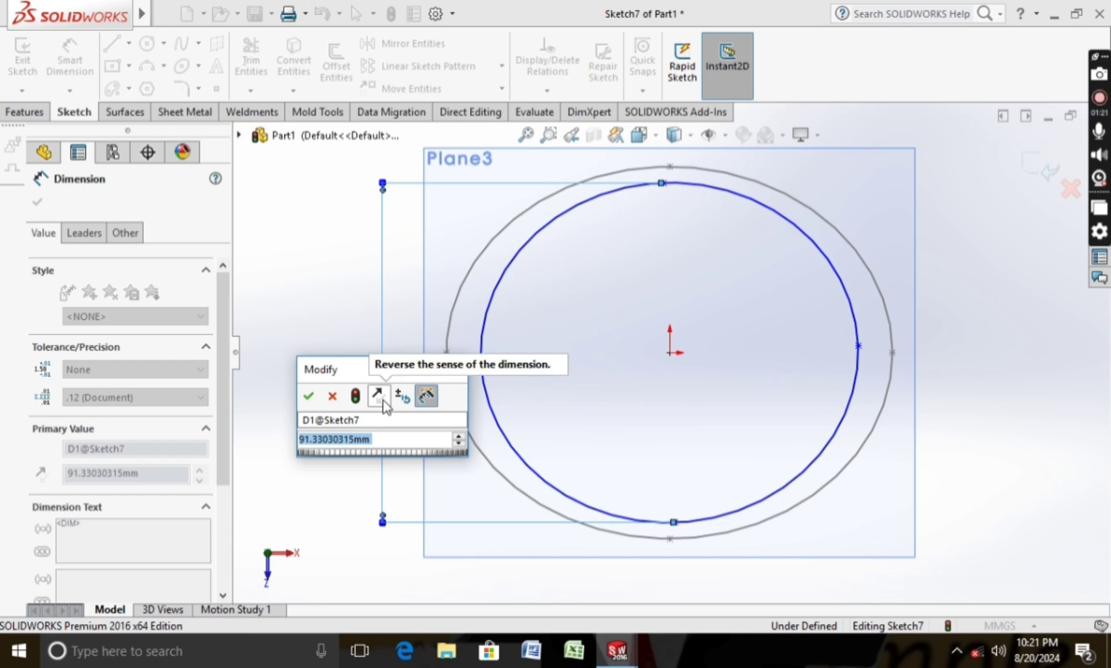
text(95)
key(Return)
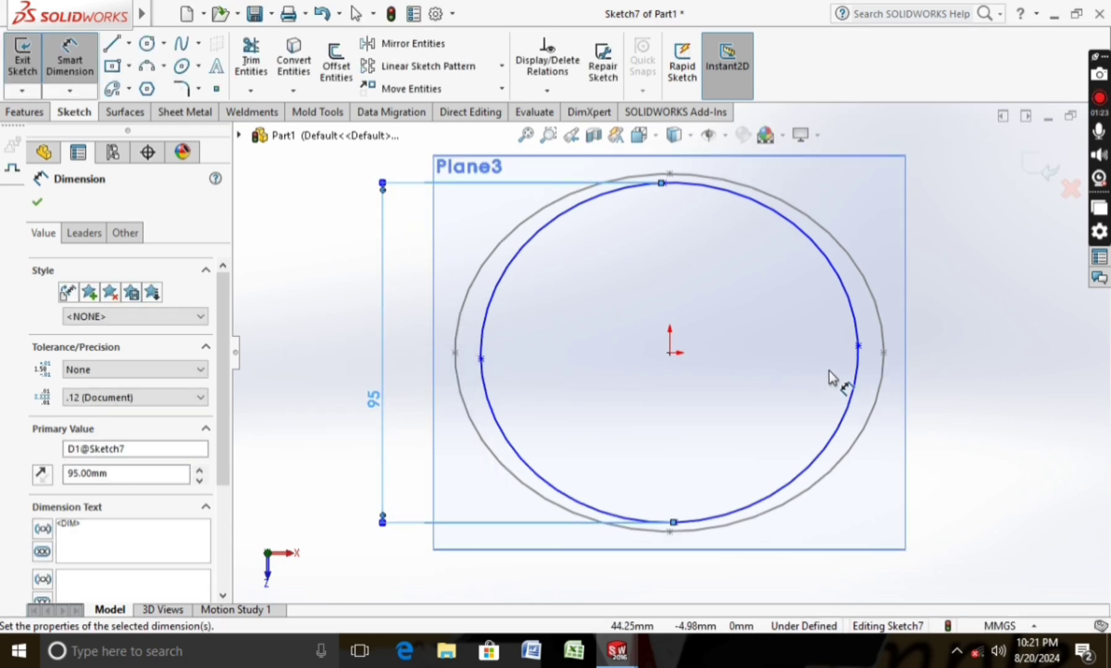
Dimension the inner ellipse's width to 110 mm and exit Sketch7.
click(859, 345)
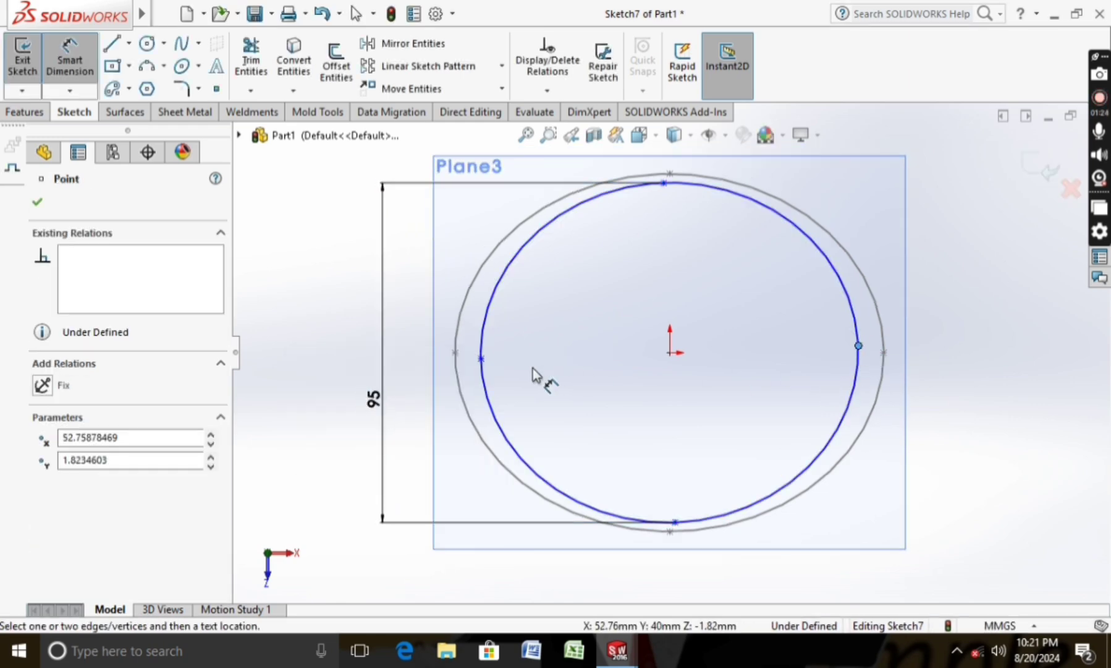
click(482, 358)
click(620, 581)
text(11)
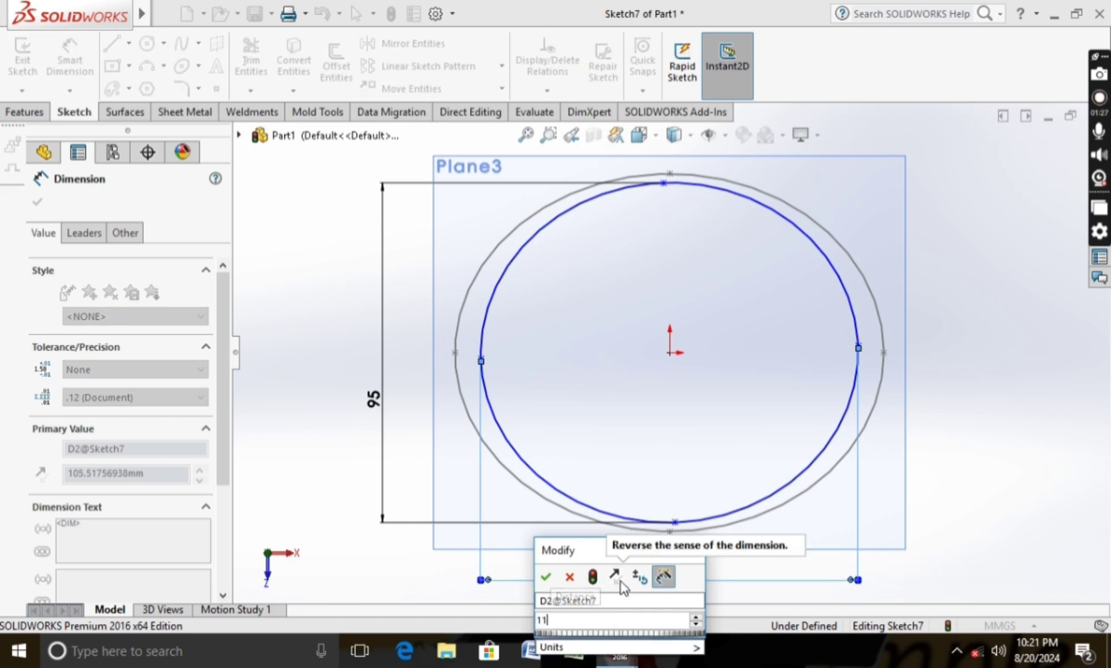
text(0)
key(Return)
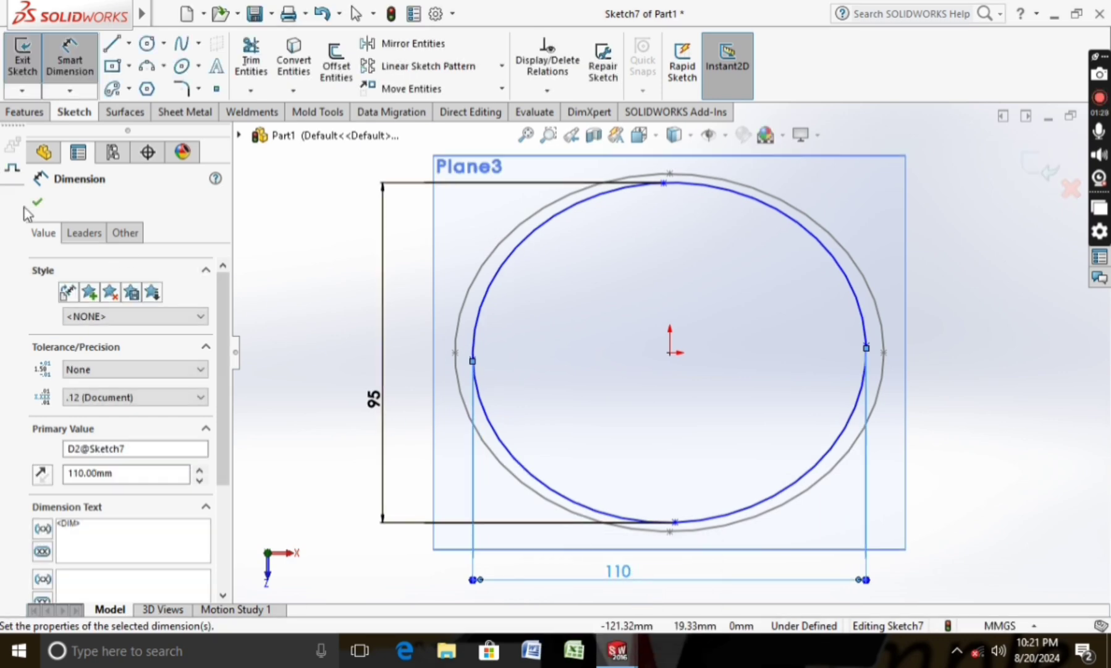
click(37, 201)
click(23, 58)
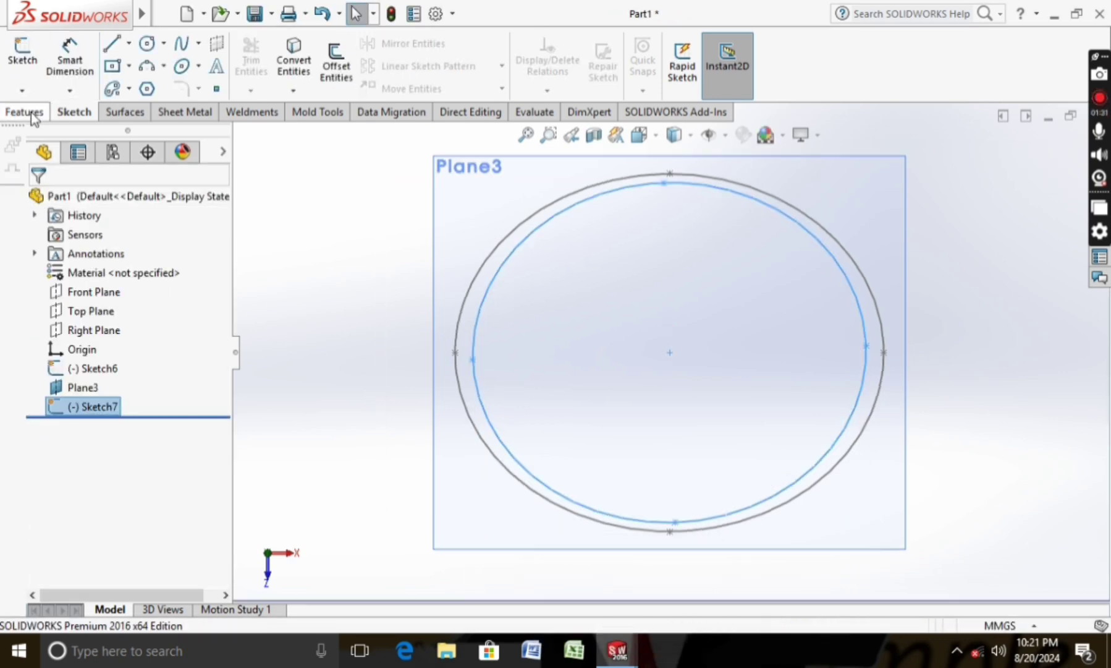
click(24, 112)
Create Plane4 offset 70 mm from Plane3 and view it face-on.
click(698, 91)
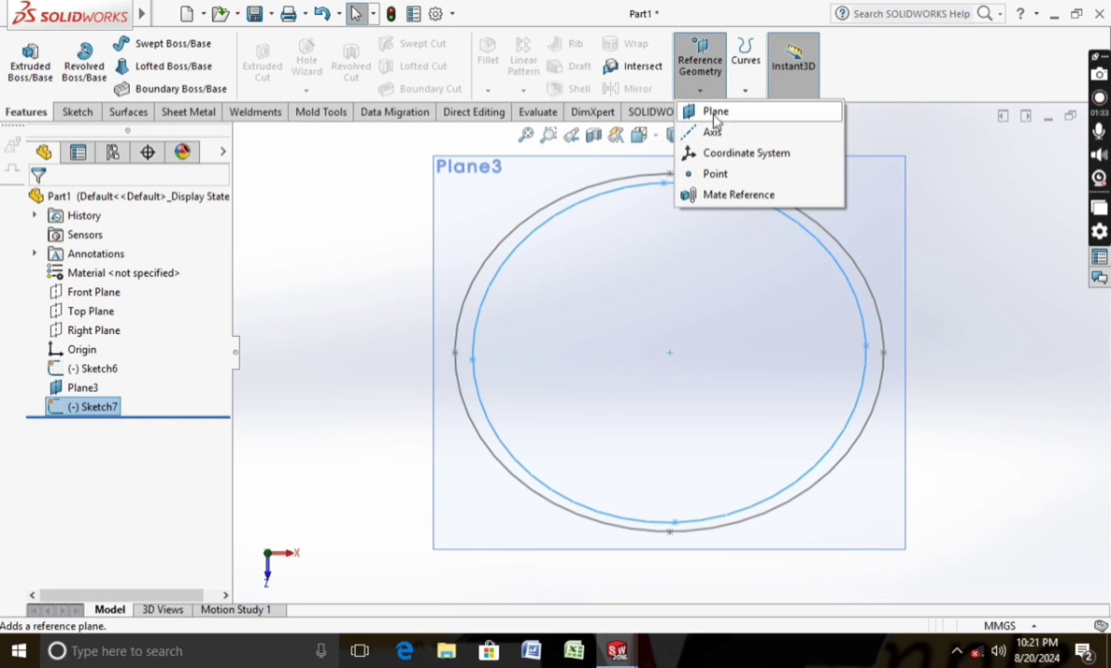
click(716, 110)
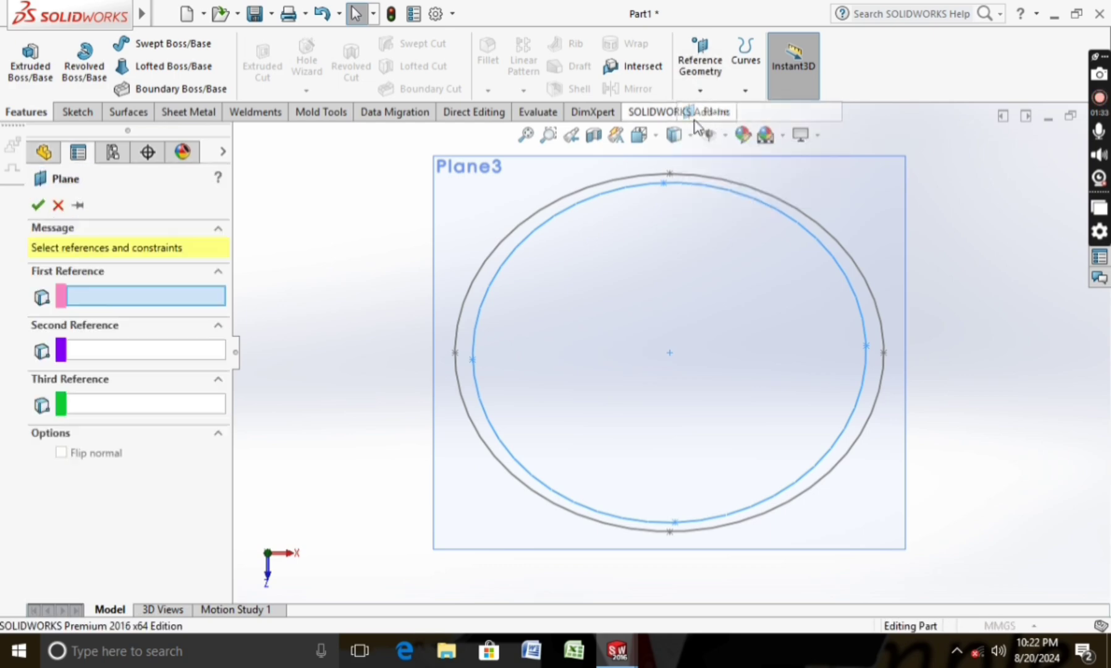
click(449, 218)
text(70)
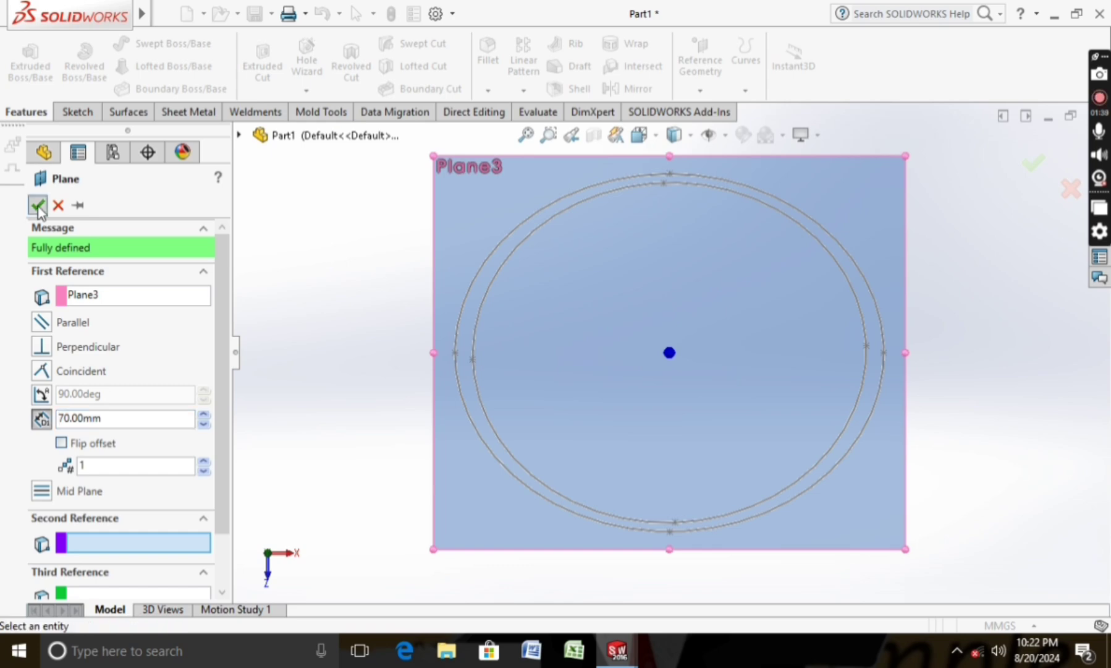
click(38, 205)
mouse_move(378, 451)
middle_down()
mouse_move(335, 452)
mouse_move(347, 452)
middle_up()
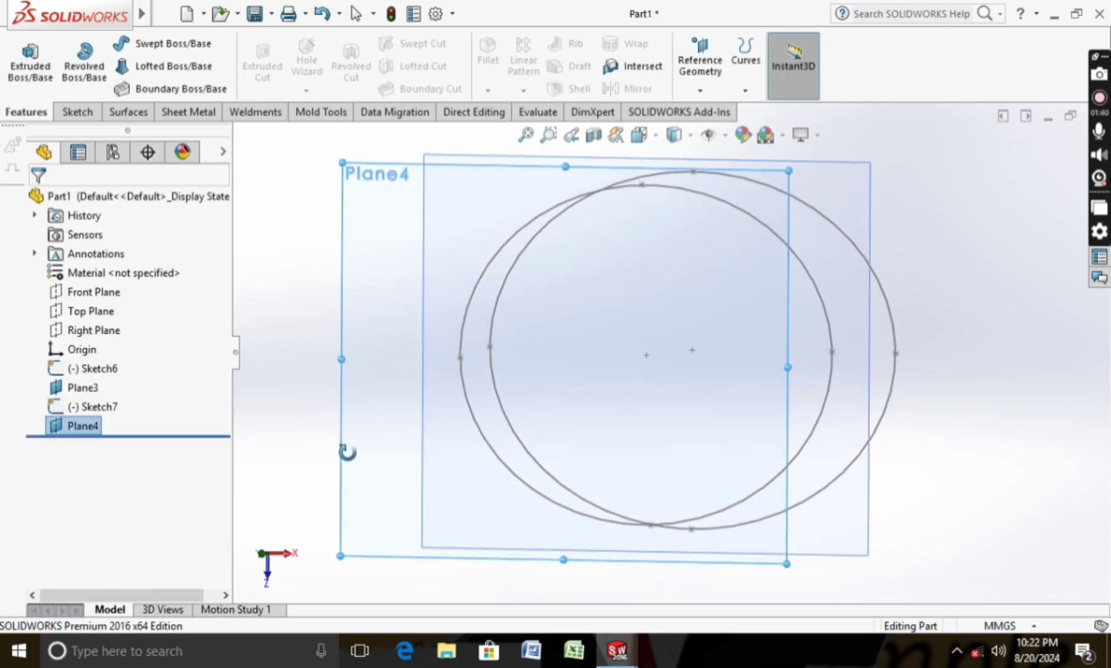
right_click(88, 427)
click(165, 270)
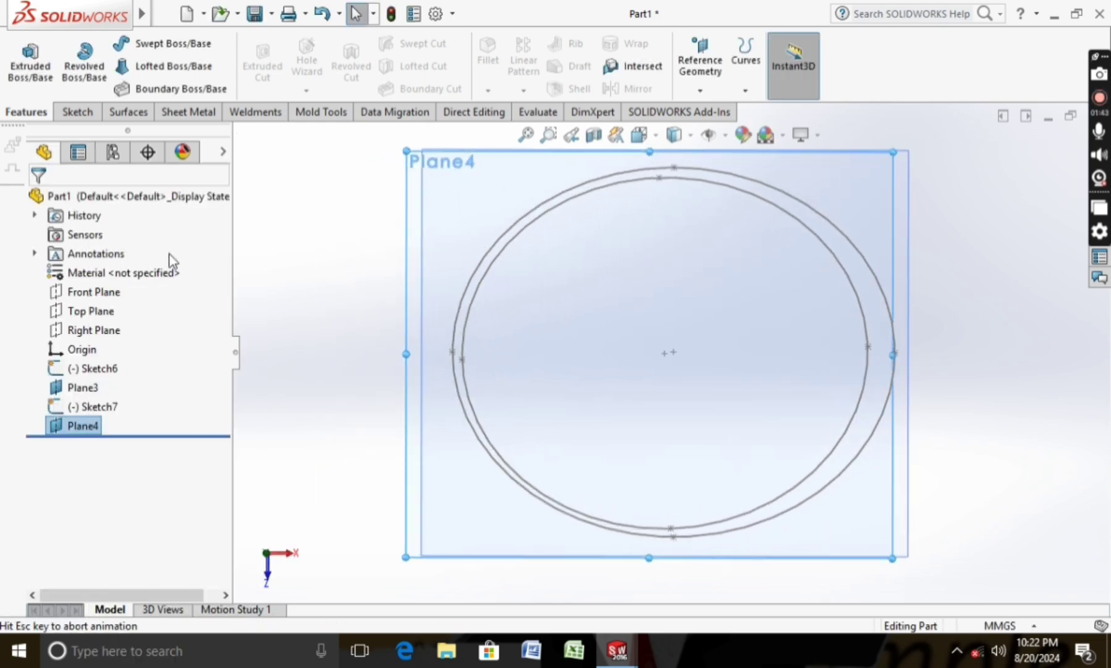
Start a sketch on Plane4, draw an origin-centred ellipse, then undo the flattened result.
click(78, 111)
click(27, 70)
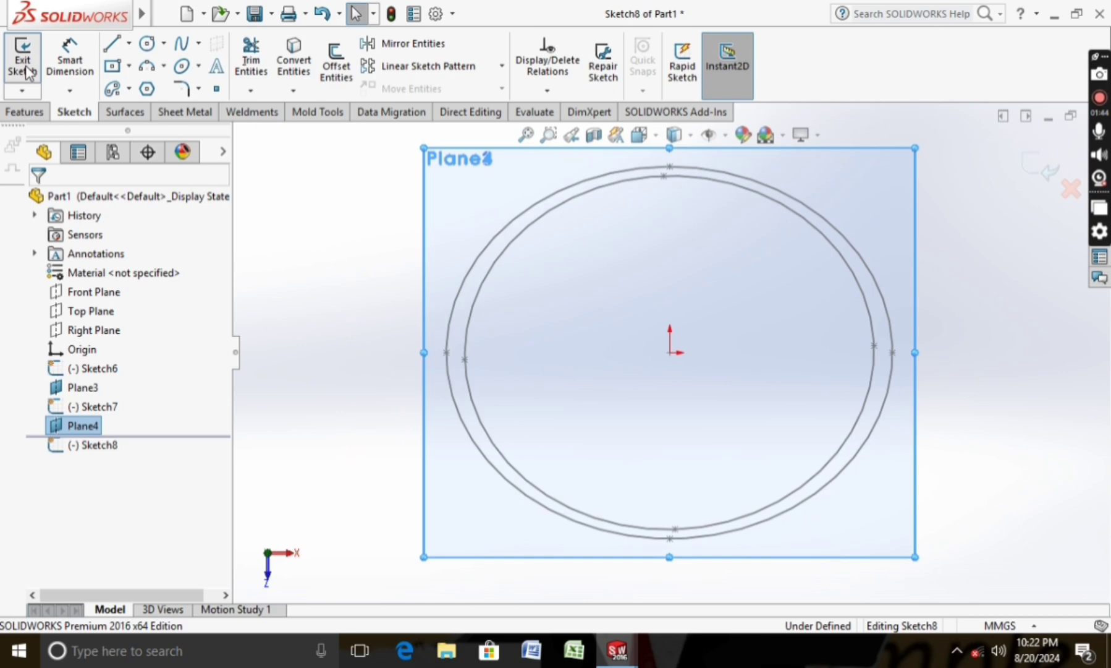
click(181, 66)
click(670, 353)
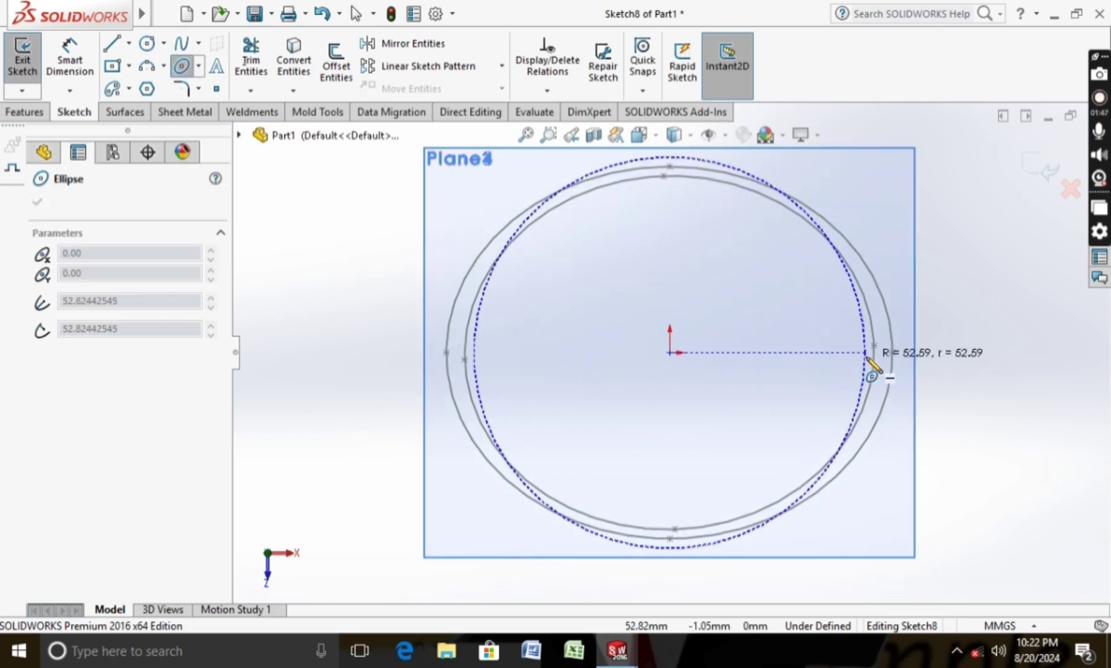
click(894, 353)
click(665, 168)
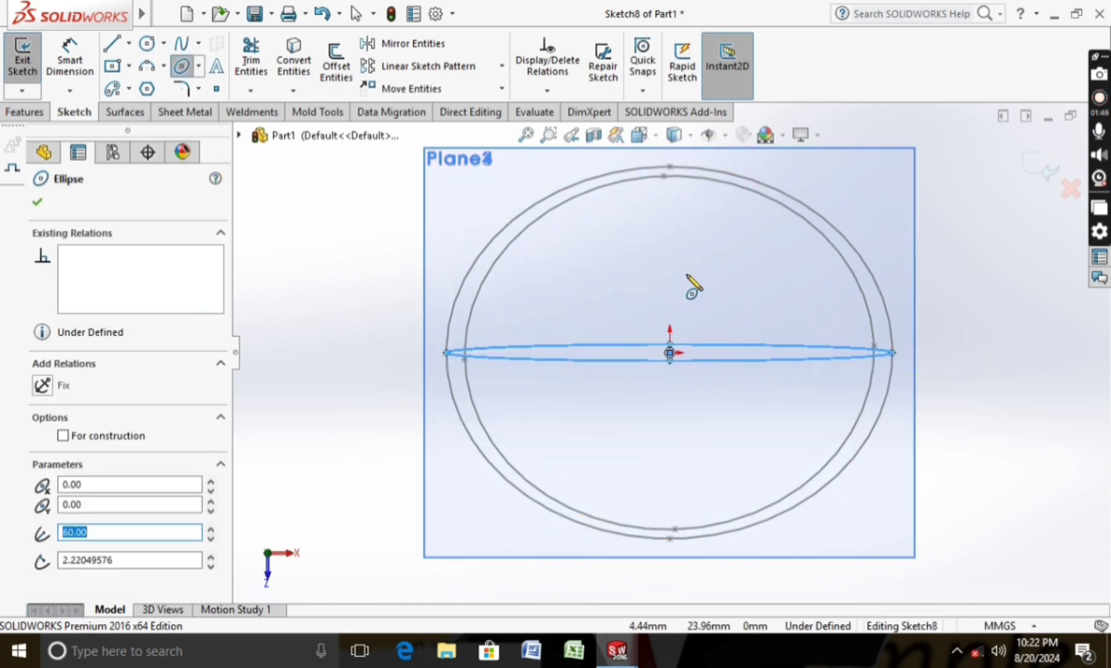
key(ctrl+z)
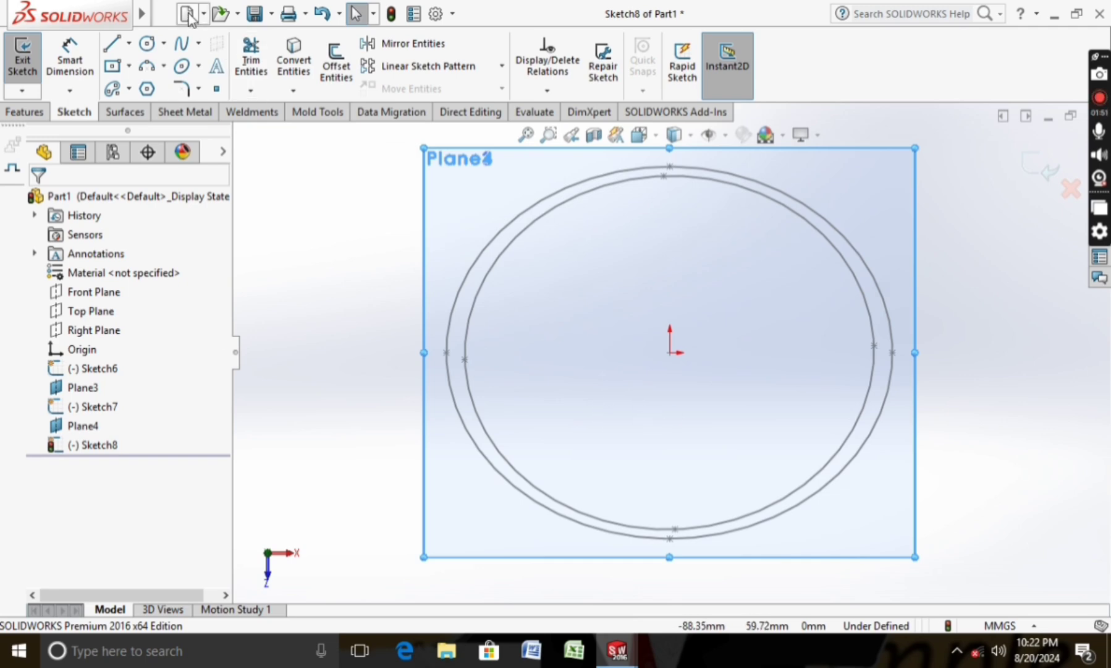
Redraw the origin-centred ellipse with a 60 mm major radius.
click(191, 64)
click(670, 353)
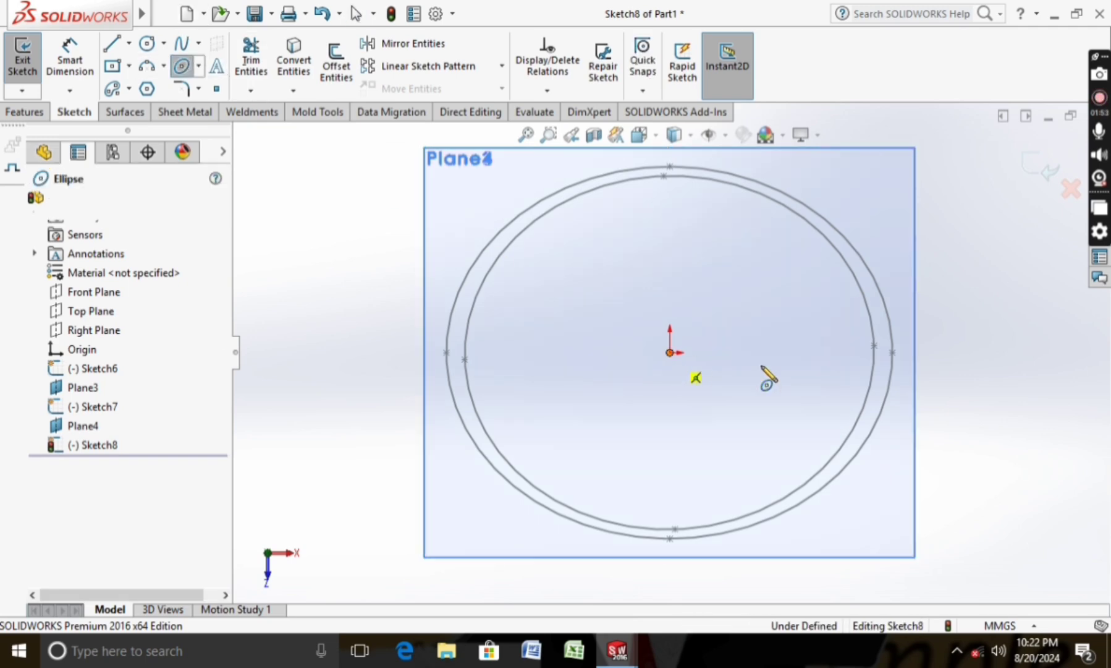
click(892, 352)
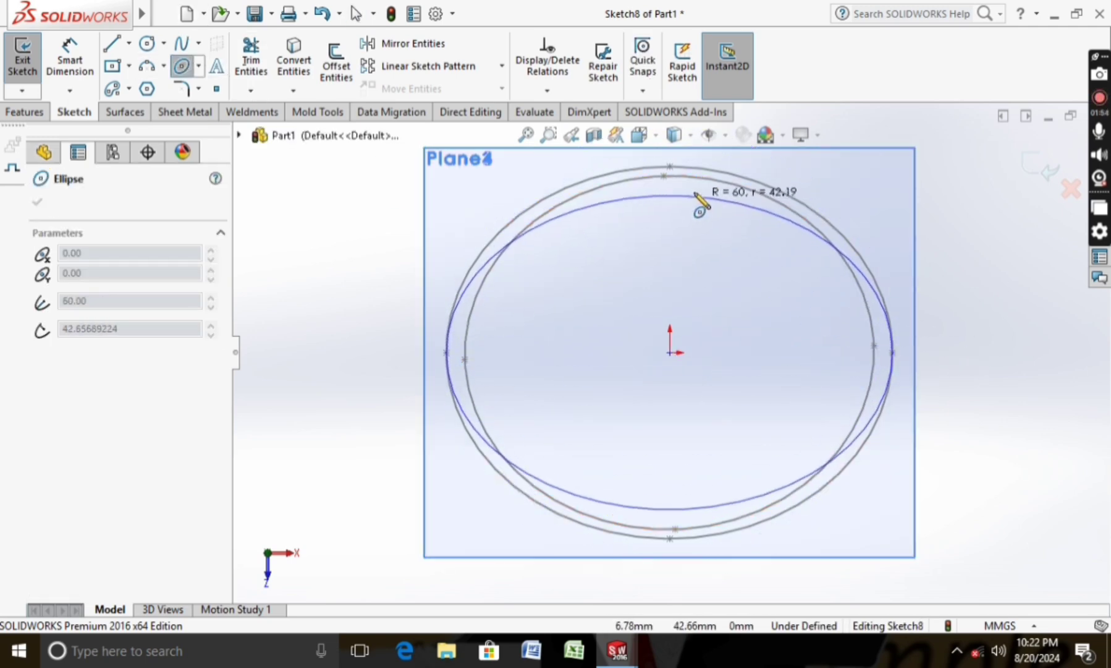
click(670, 167)
click(37, 204)
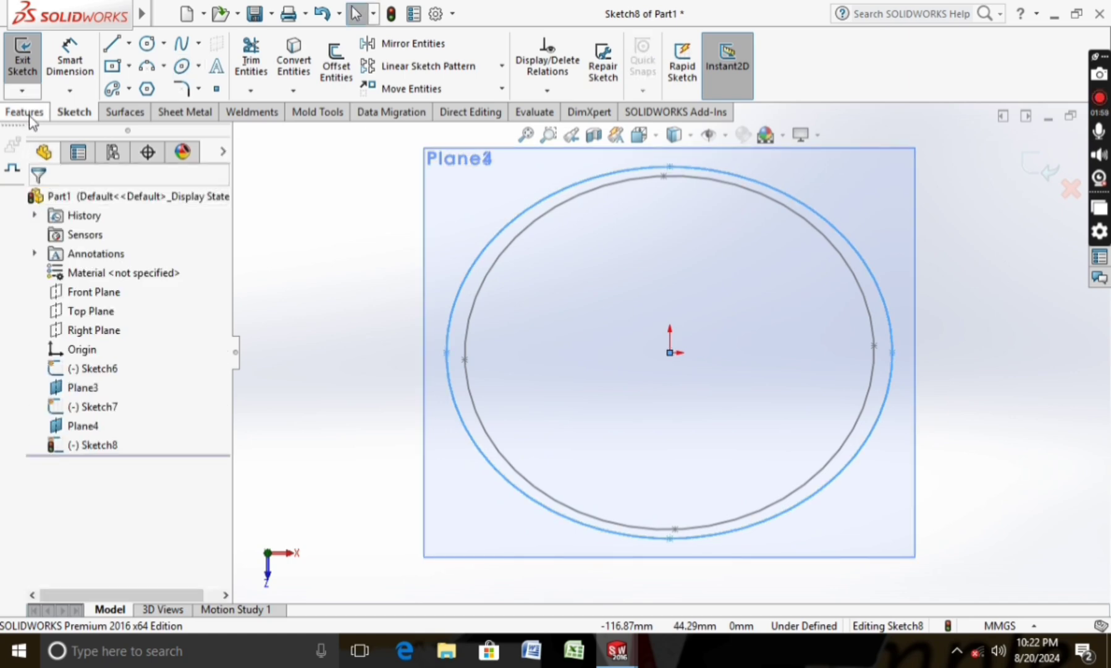
Exit Sketch8 and loft a solid through Sketch8, Sketch7 and Sketch6 as Loft2.
click(30, 74)
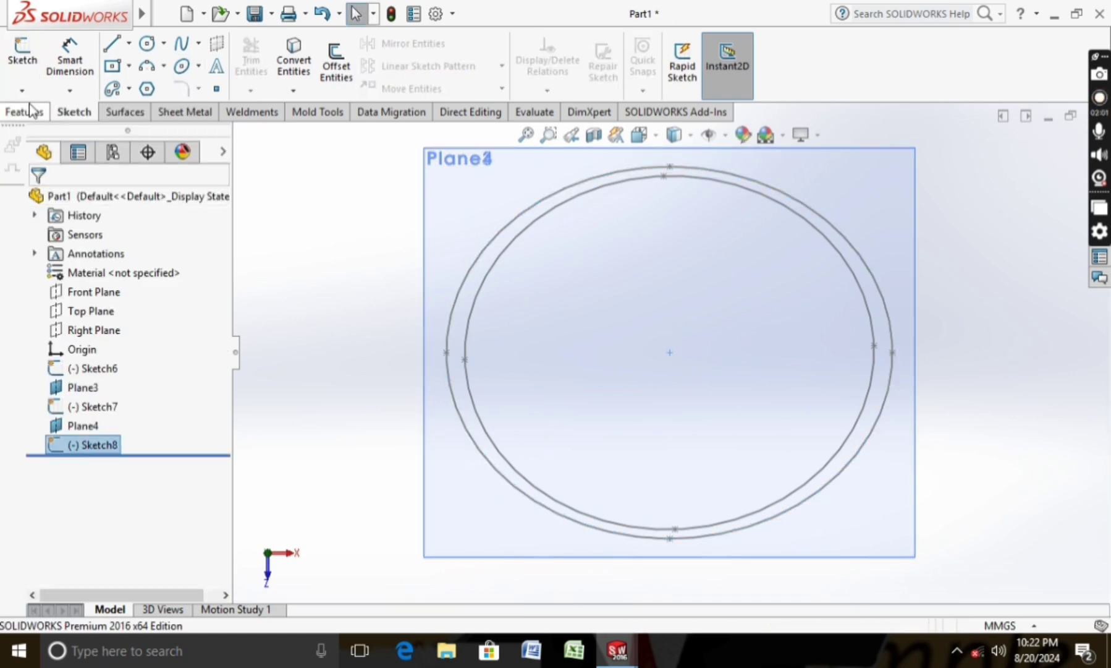
click(28, 112)
click(154, 66)
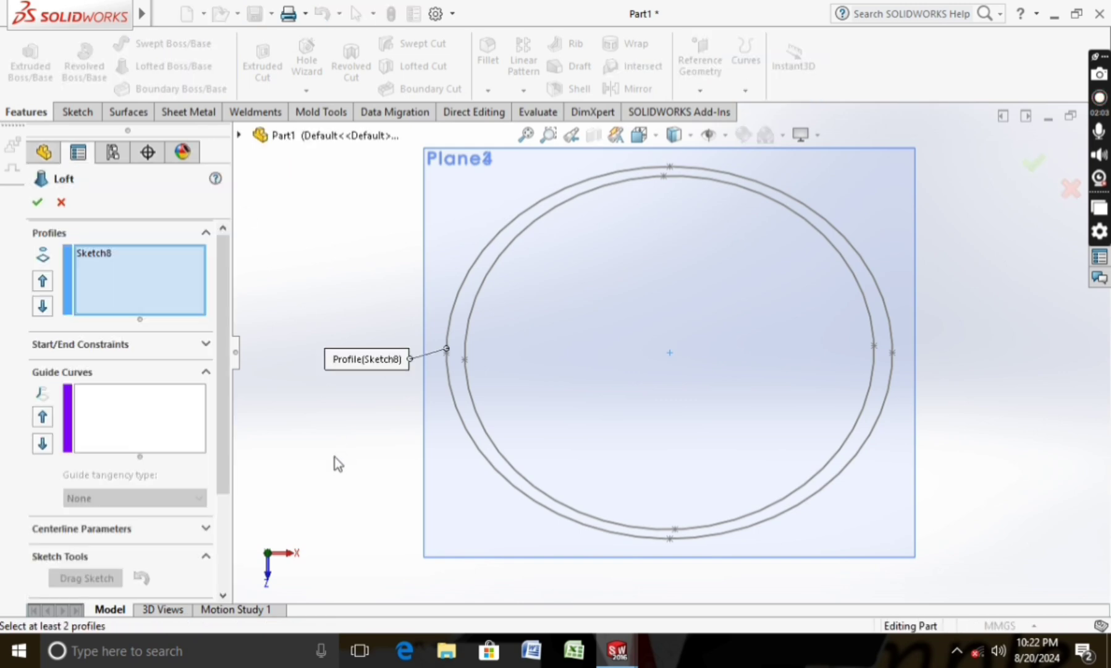
middle_drag(348, 340, 396, 386)
click(461, 388)
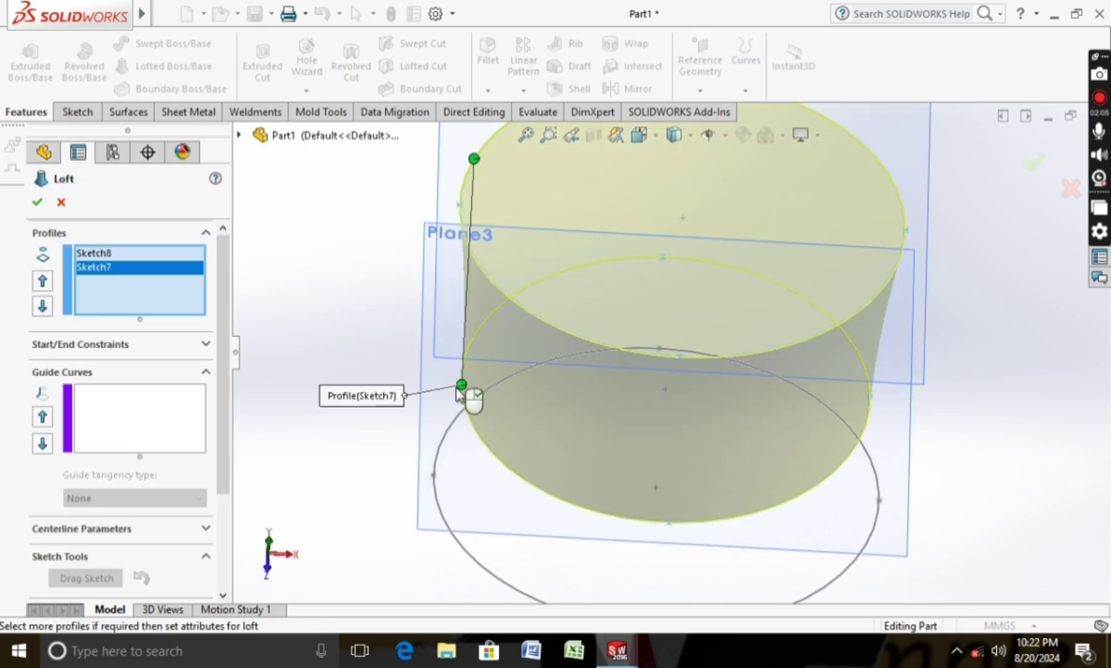
click(433, 478)
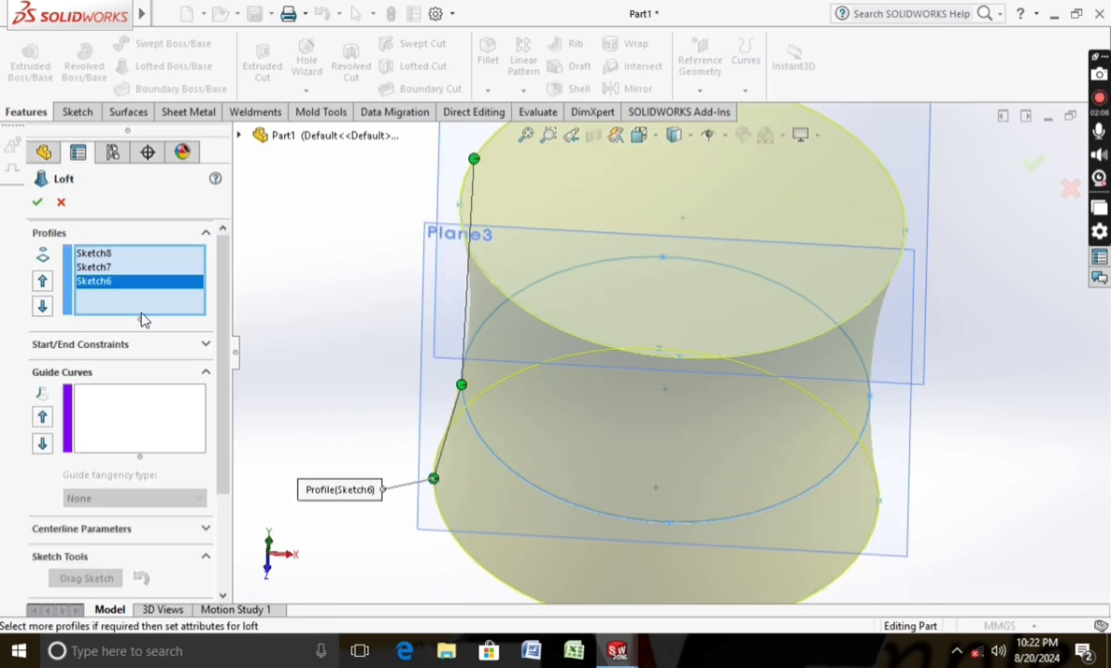
click(35, 204)
mouse_move(320, 330)
middle_down()
mouse_move(303, 453)
mouse_move(262, 460)
middle_up()
scroll(261, 459, up, 3)
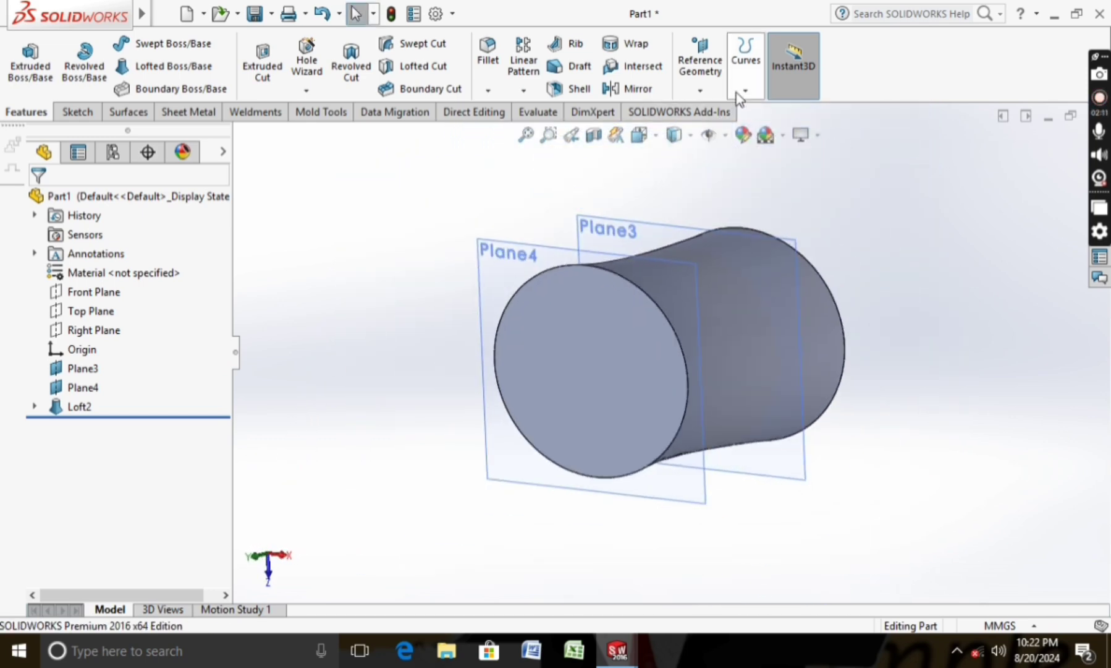
Create Plane5 offset 60 mm from Plane4.
click(701, 91)
click(716, 112)
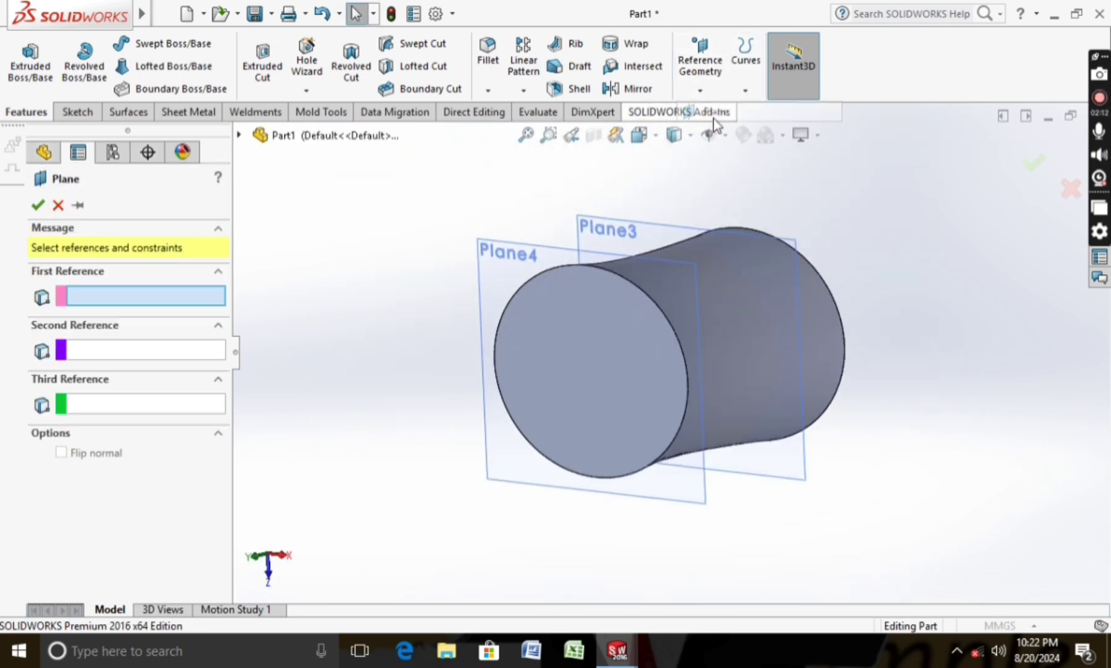
click(499, 262)
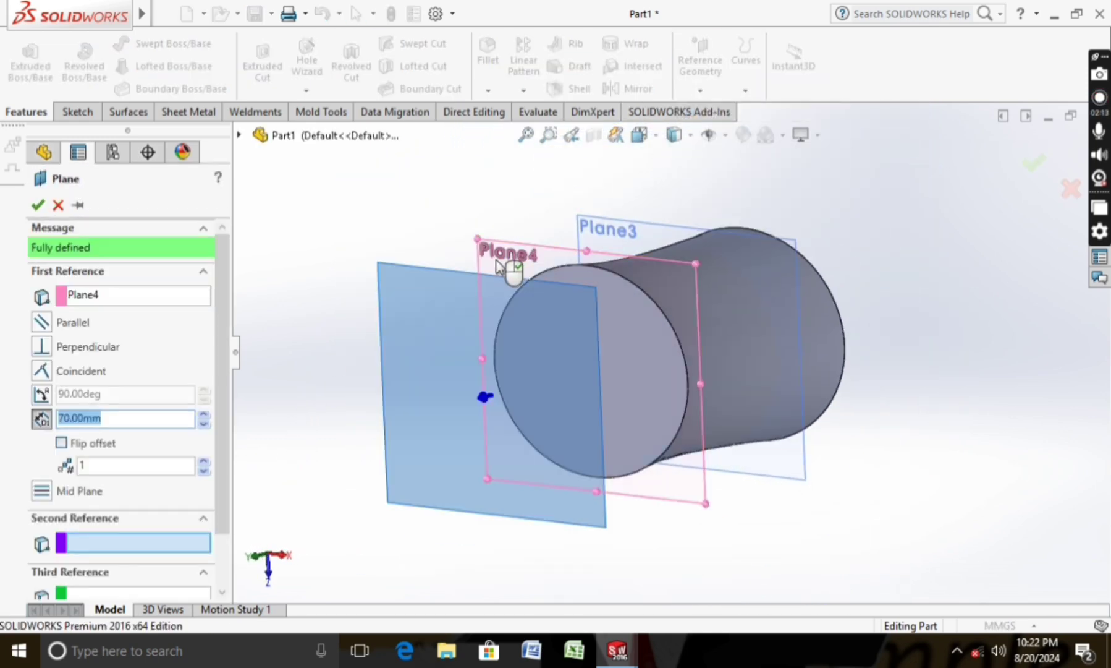
click(205, 424)
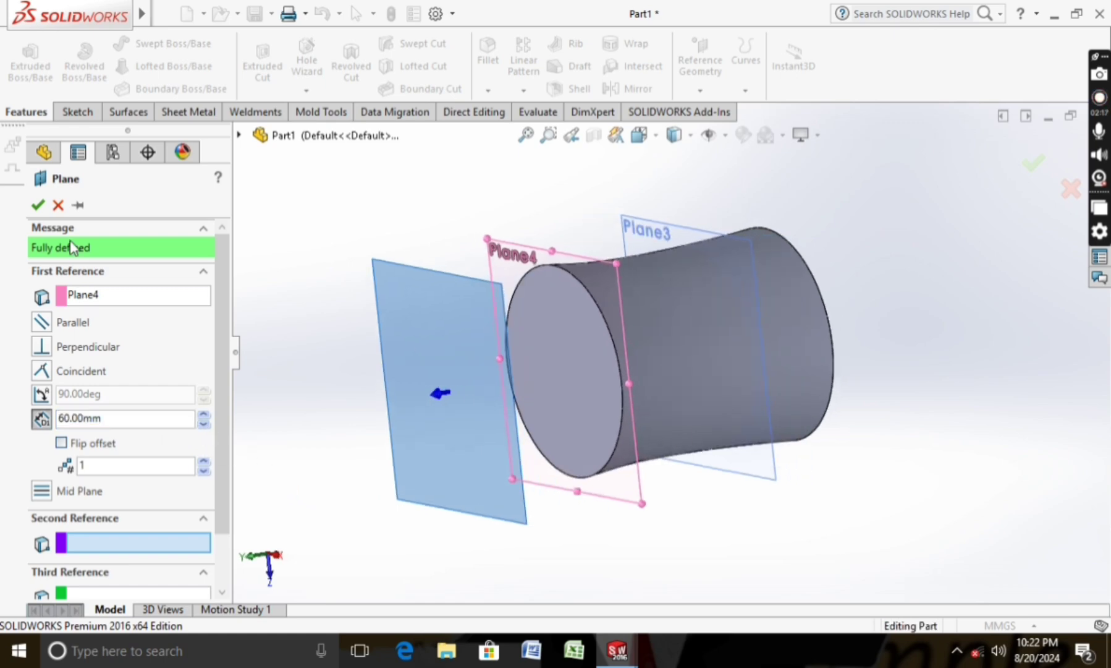
click(37, 206)
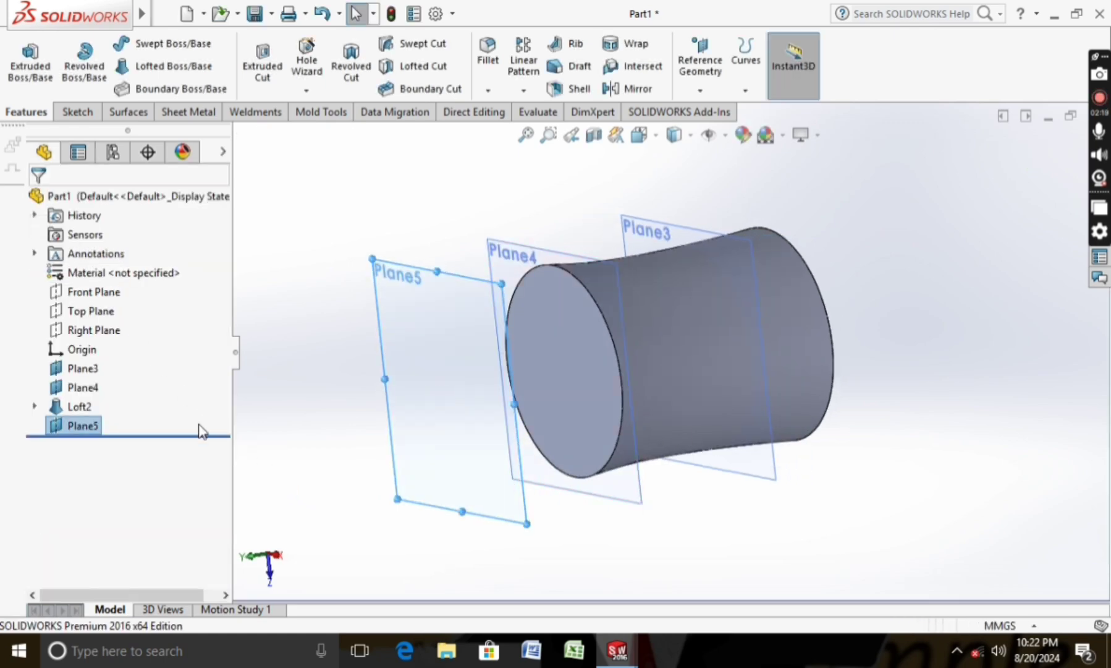
Hide Plane4 and Plane3, then view Plane5 face-on.
click(96, 387)
right_click(96, 388)
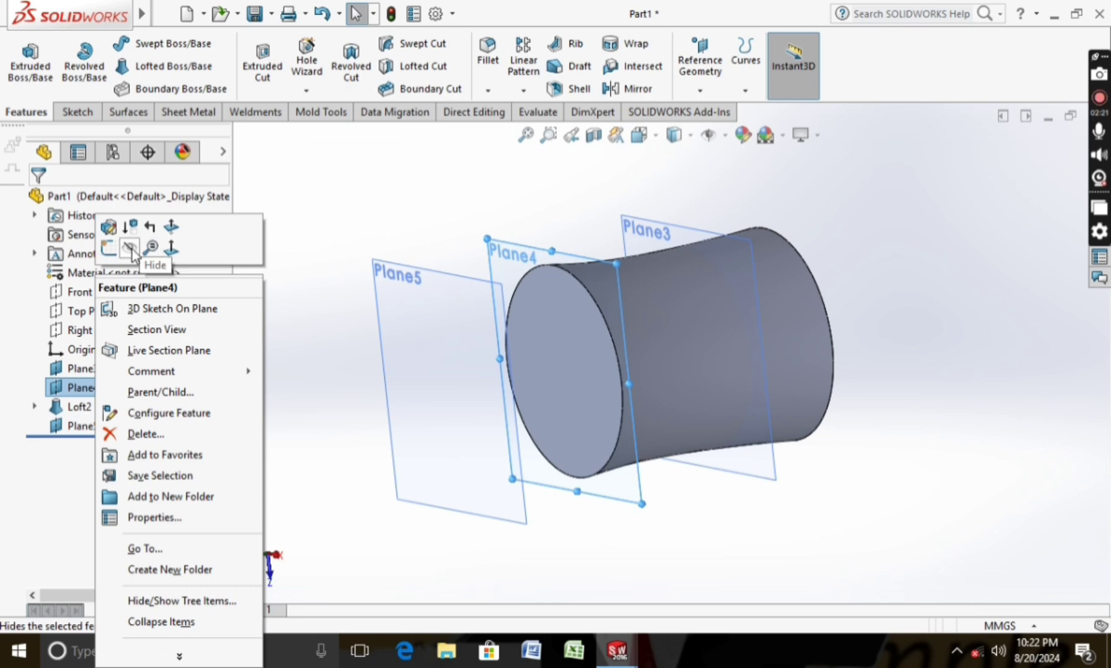
click(129, 246)
right_click(89, 374)
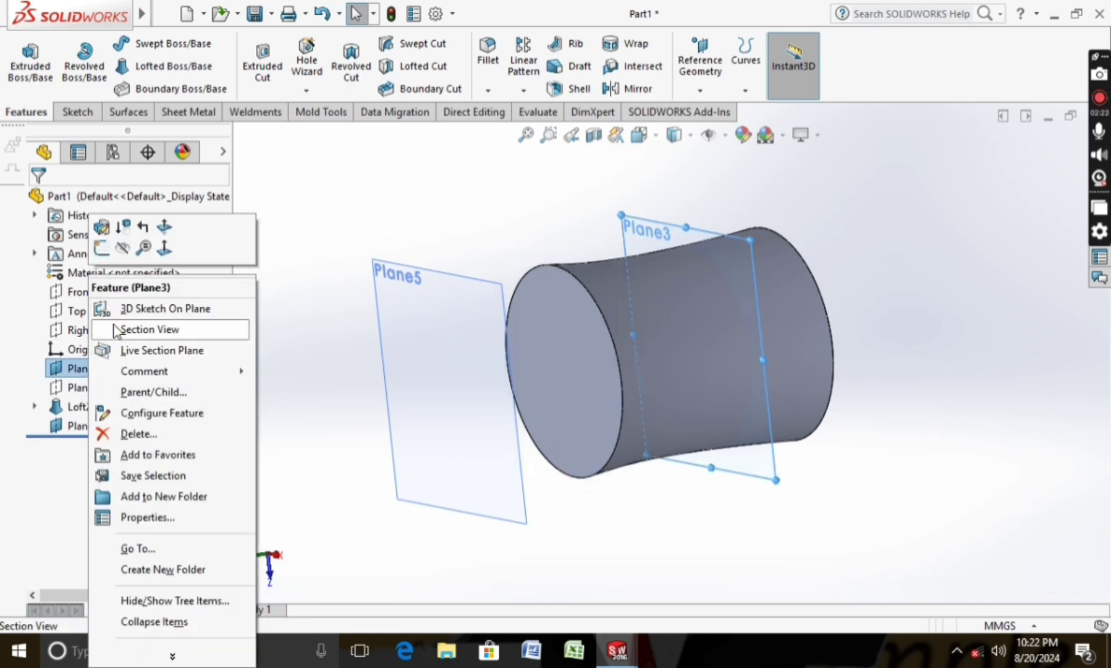
click(125, 248)
right_click(88, 426)
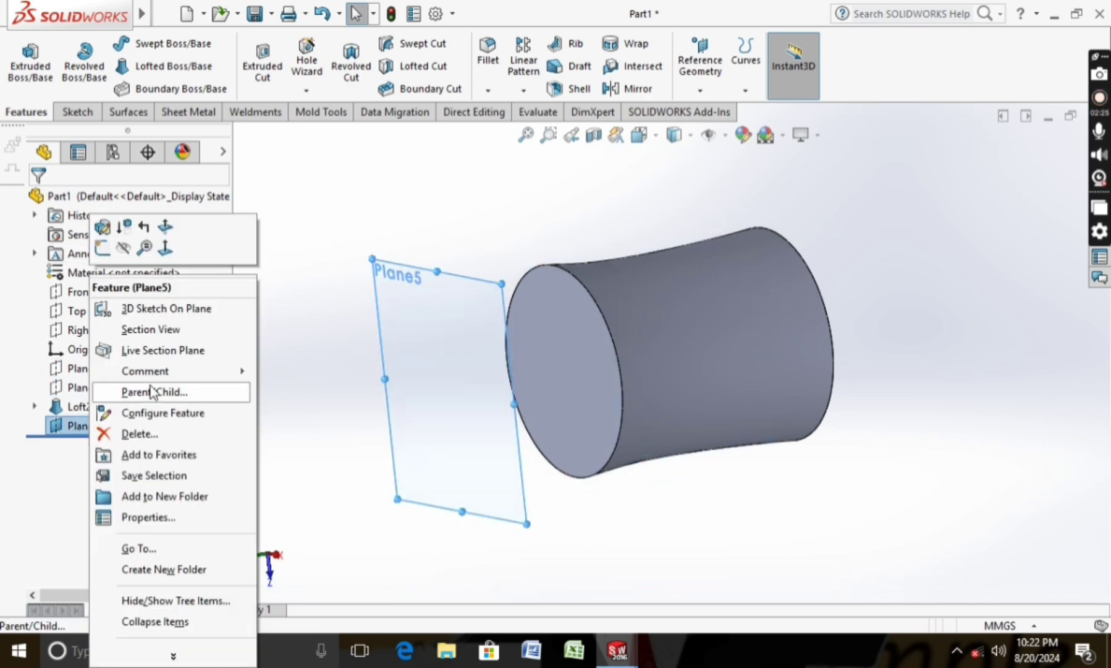
click(164, 248)
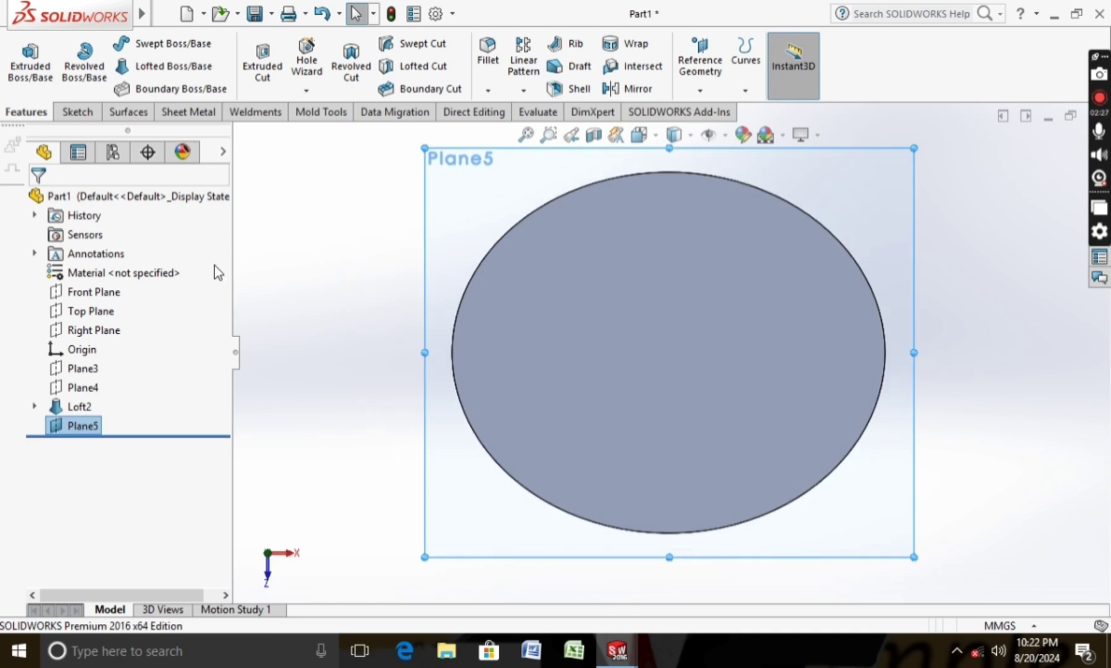
Start a sketch on Plane5 with a vertical line from the origin to the top edge.
click(77, 112)
click(22, 59)
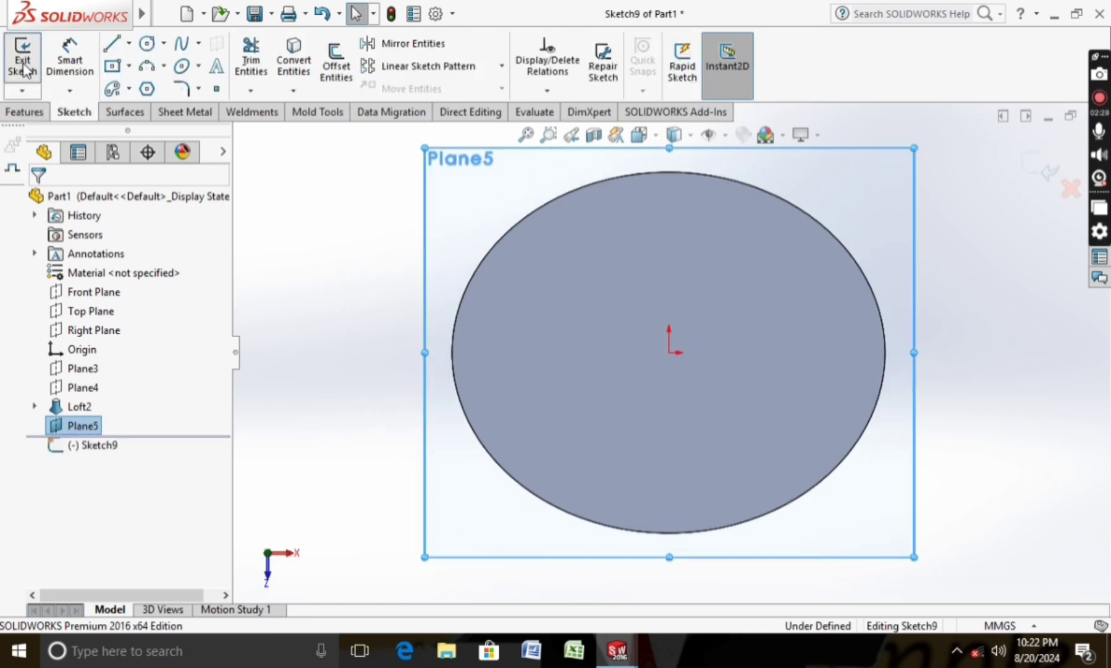
click(128, 43)
click(133, 107)
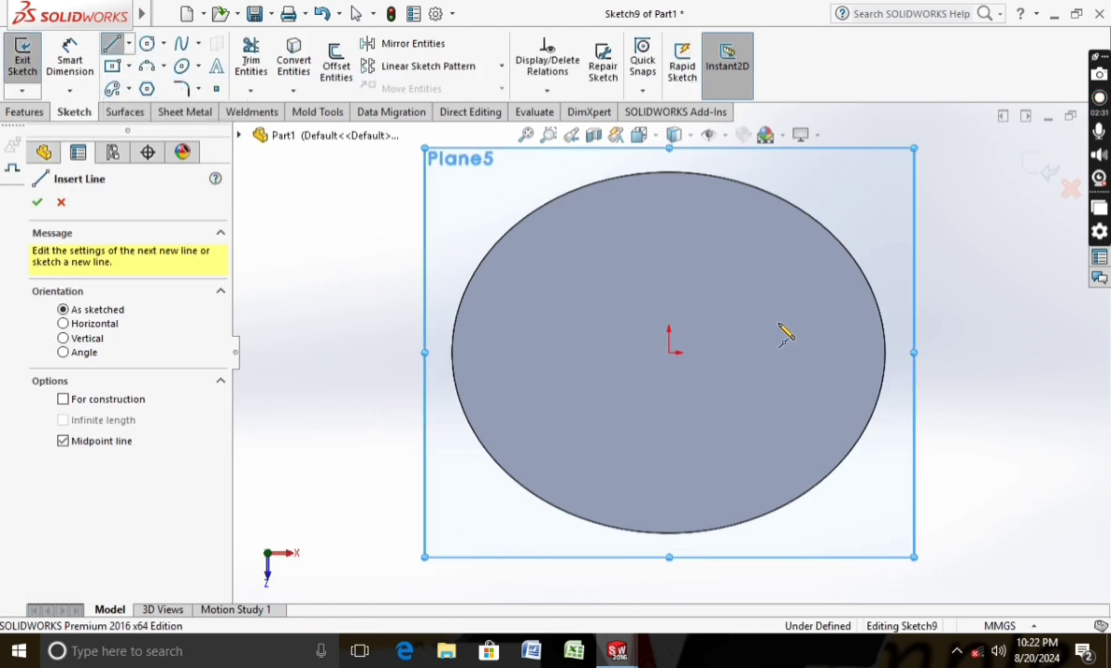
click(669, 352)
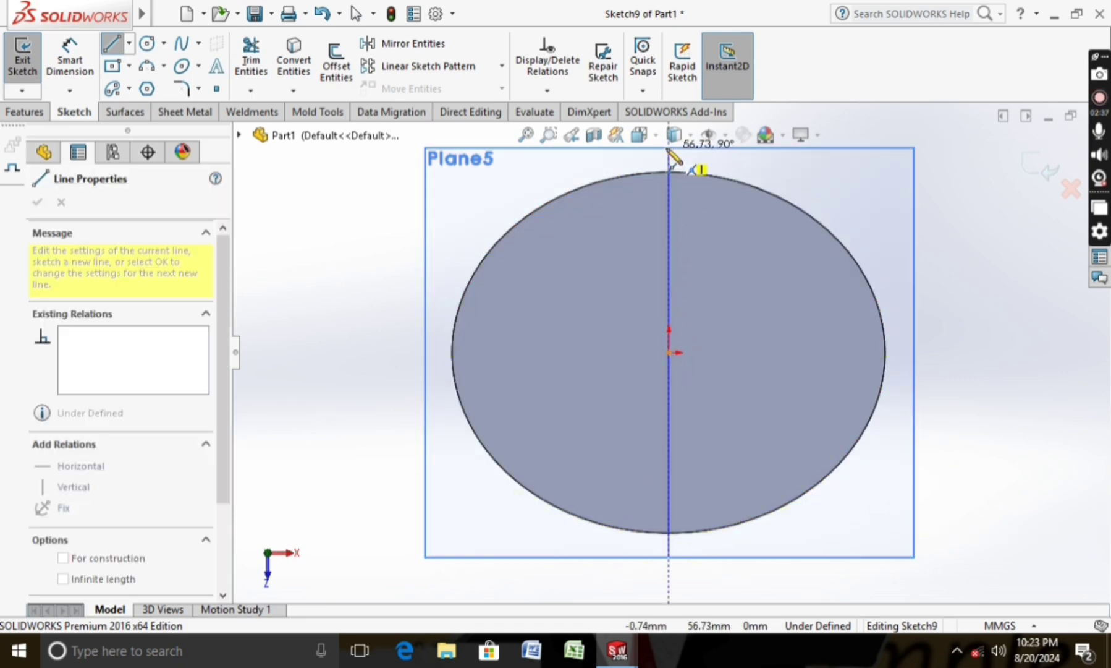
click(668, 148)
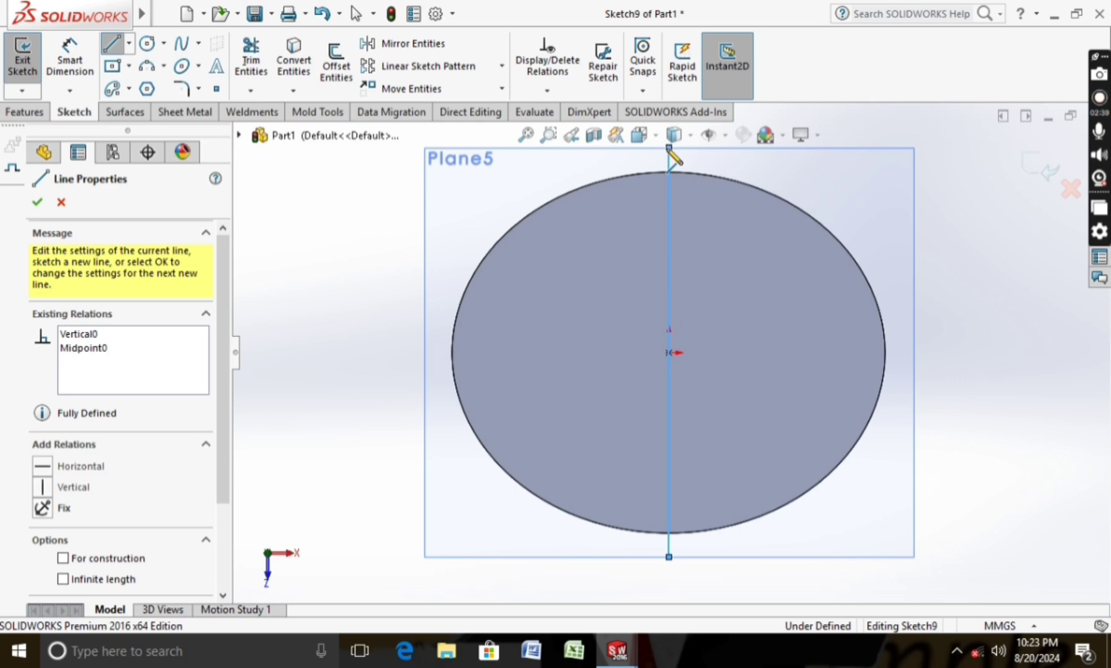
key(Escape)
Draw a line rectangle enclosing the circular end face.
click(129, 43)
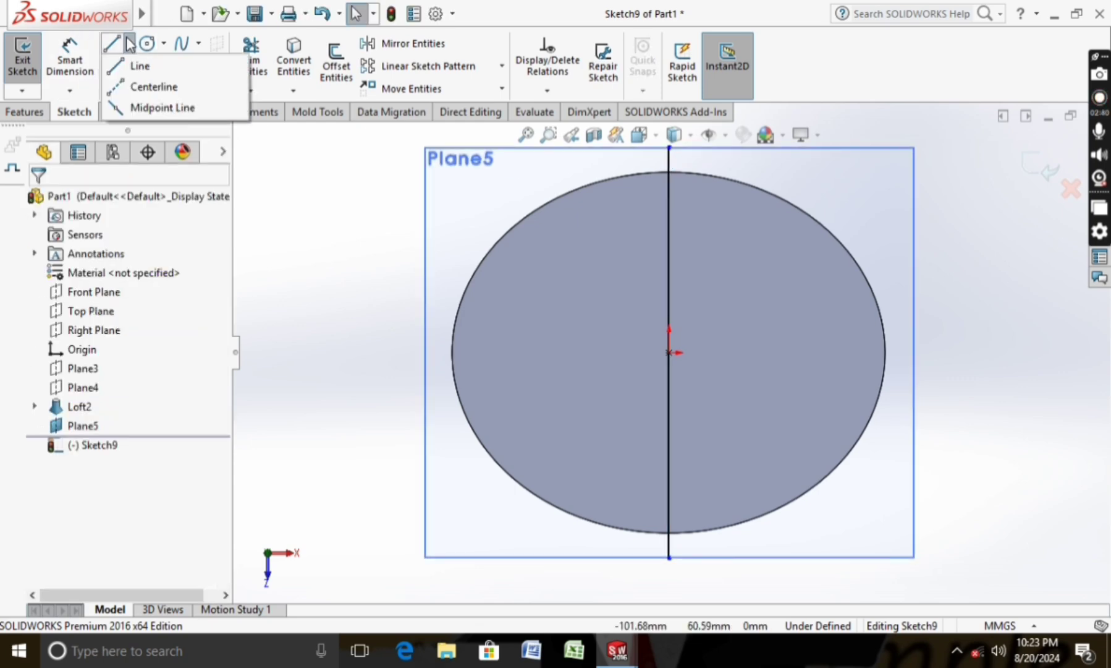
click(137, 109)
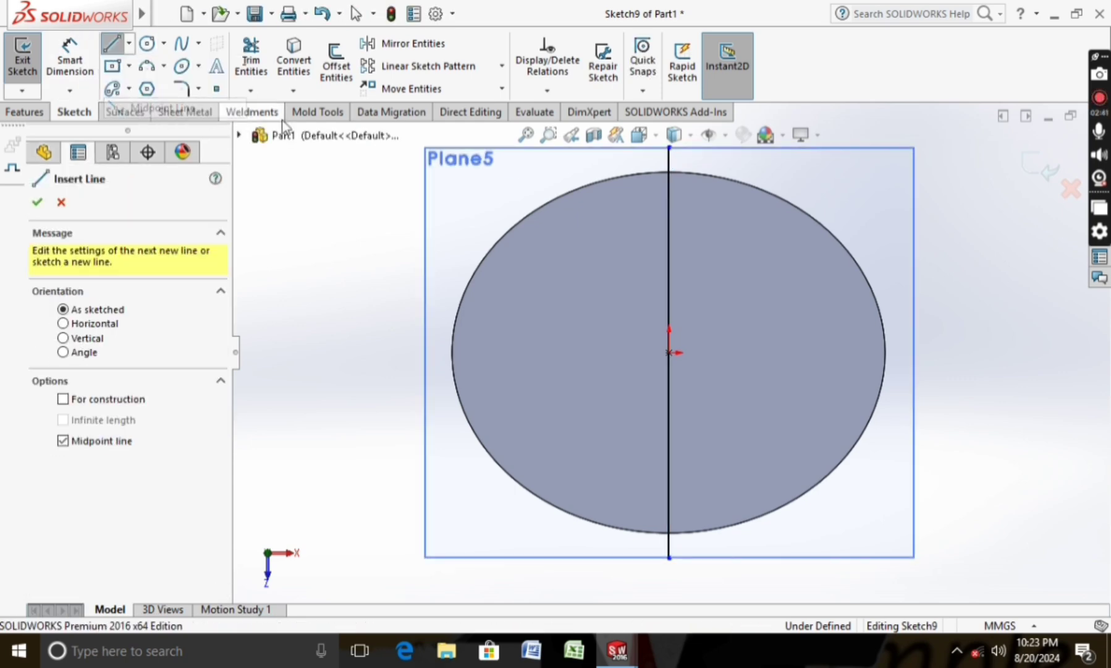
click(669, 148)
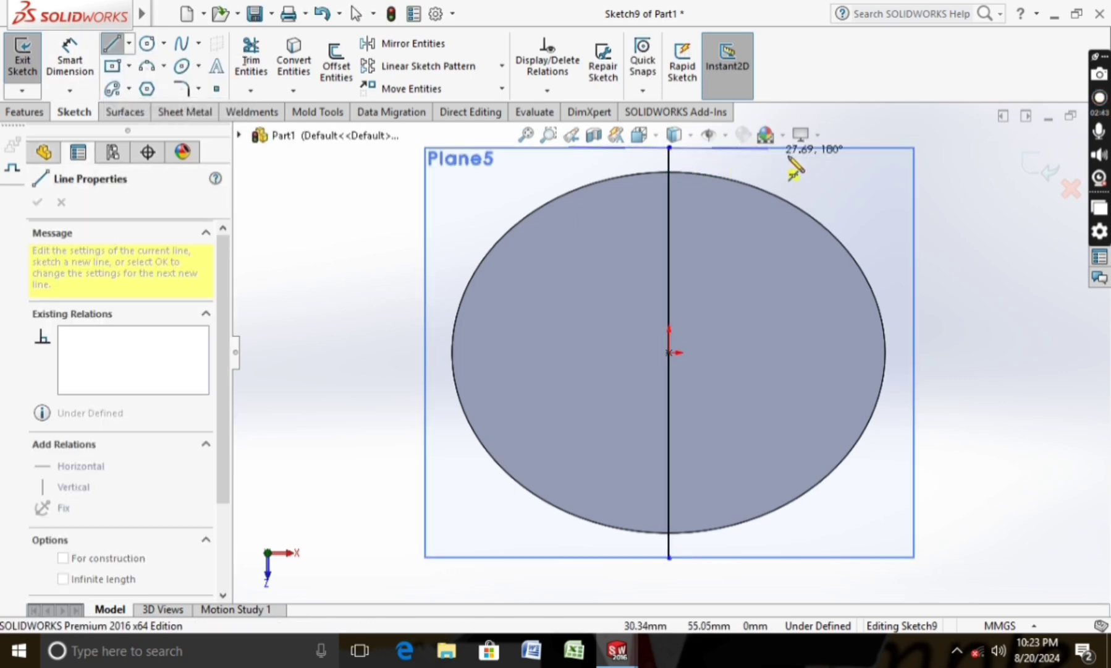
click(893, 148)
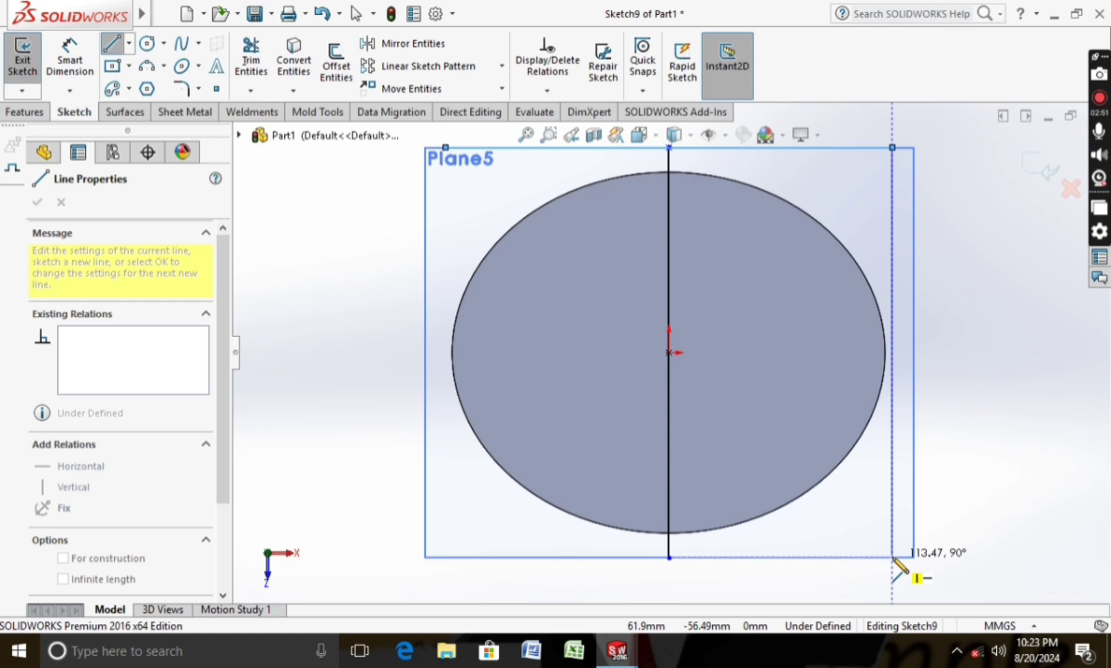
click(892, 556)
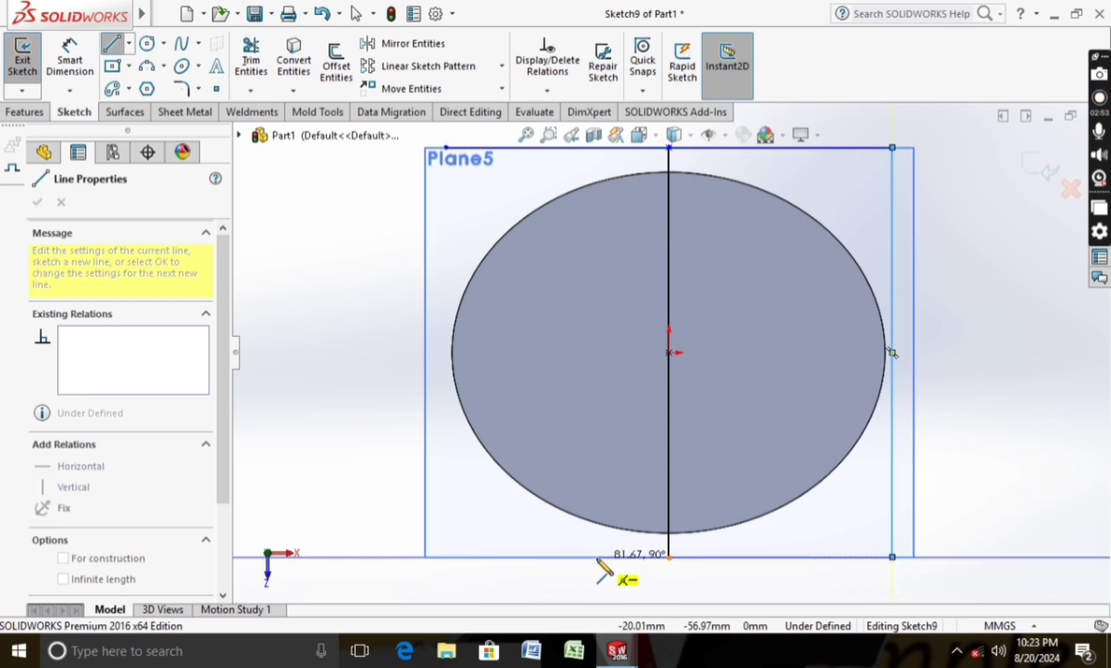
click(445, 556)
click(446, 148)
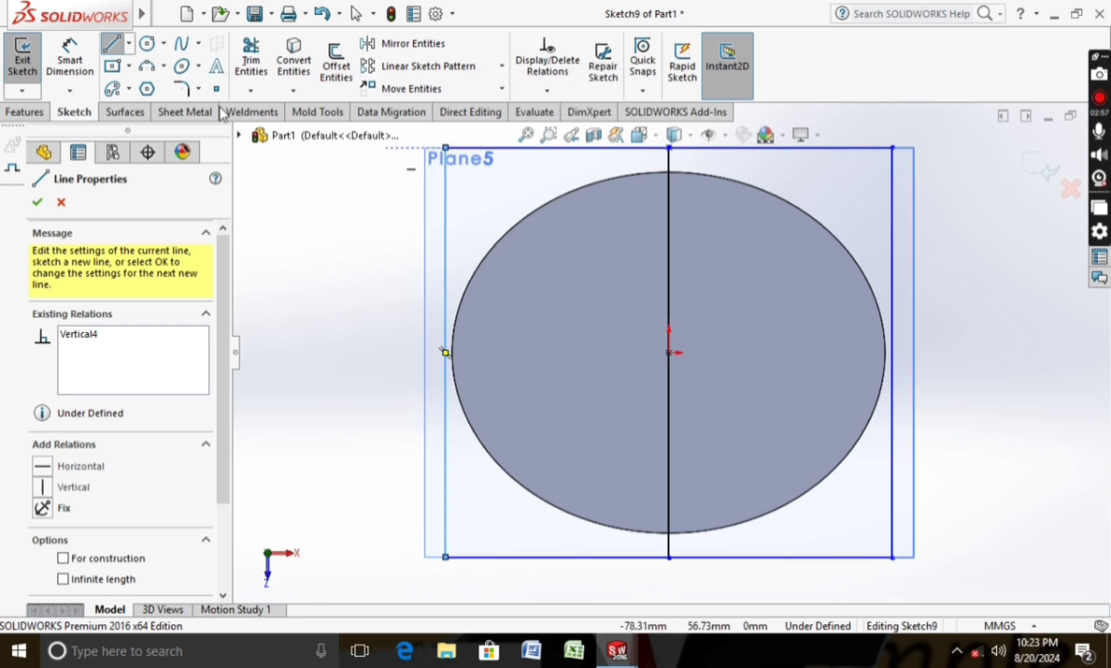
click(70, 62)
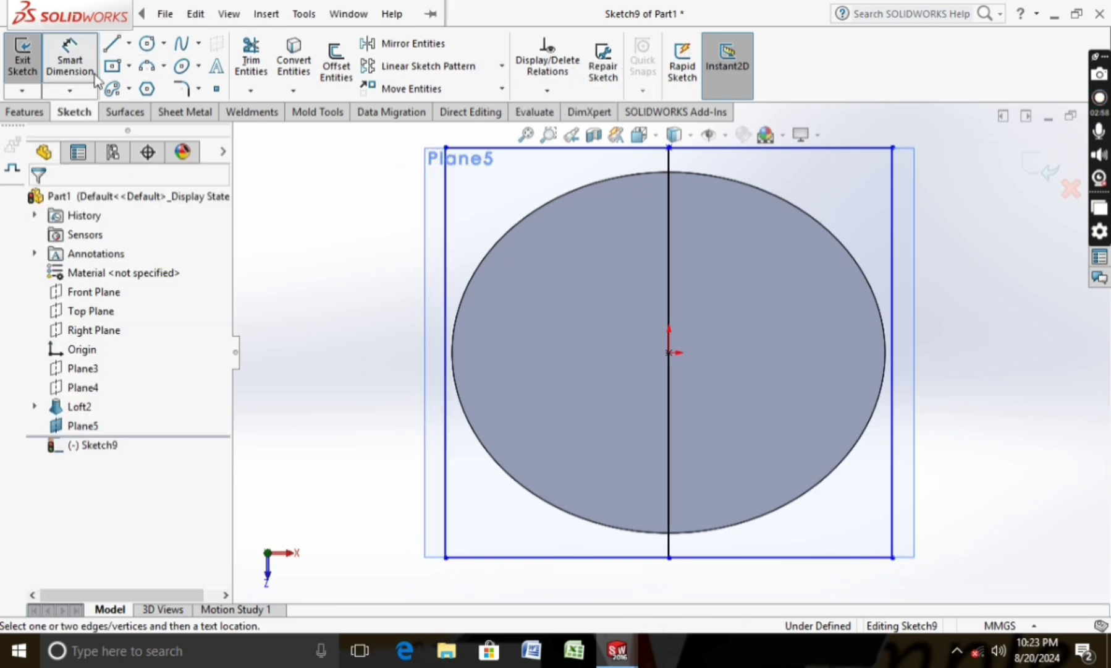
Dimension the rectangle's left side to 110 mm and top side to 120 mm.
click(447, 269)
click(350, 288)
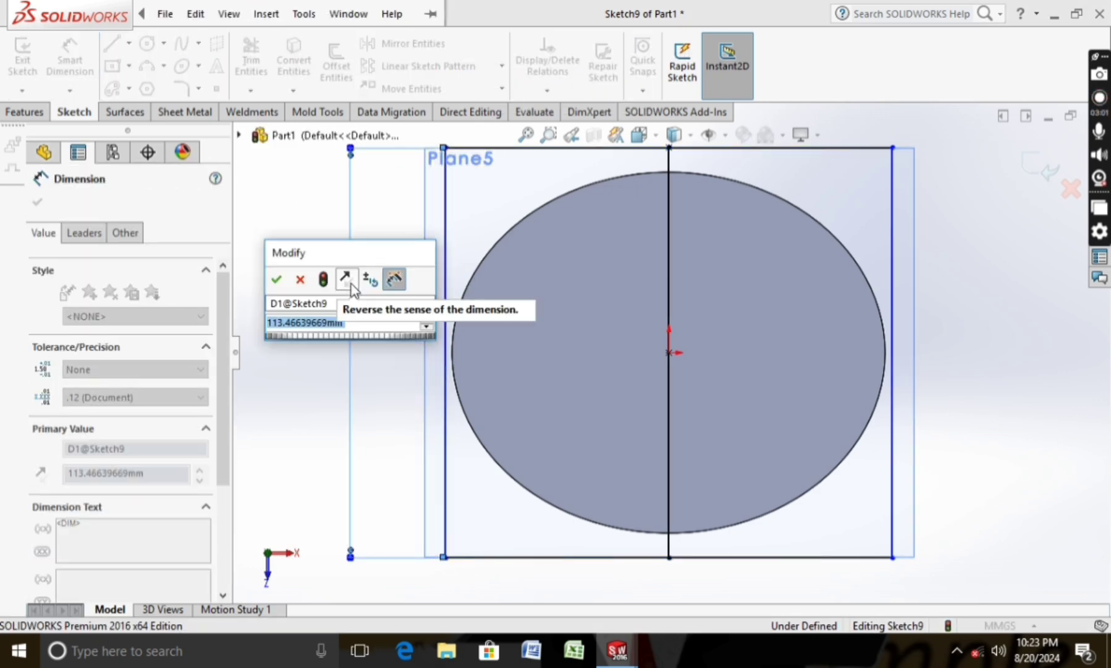
text(110)
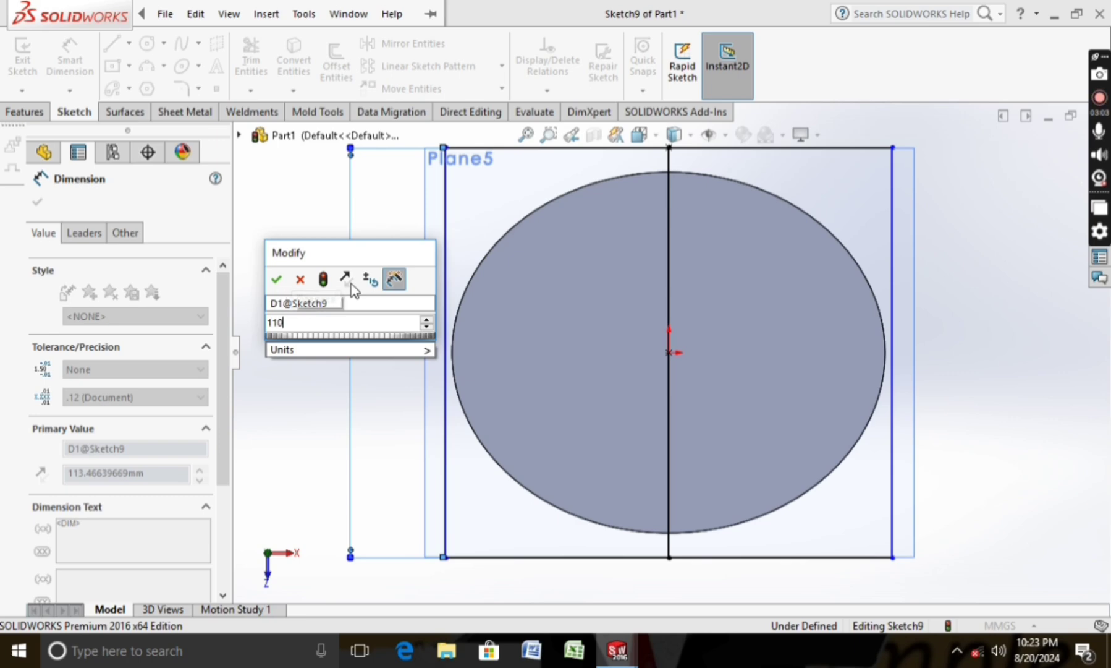
key(Return)
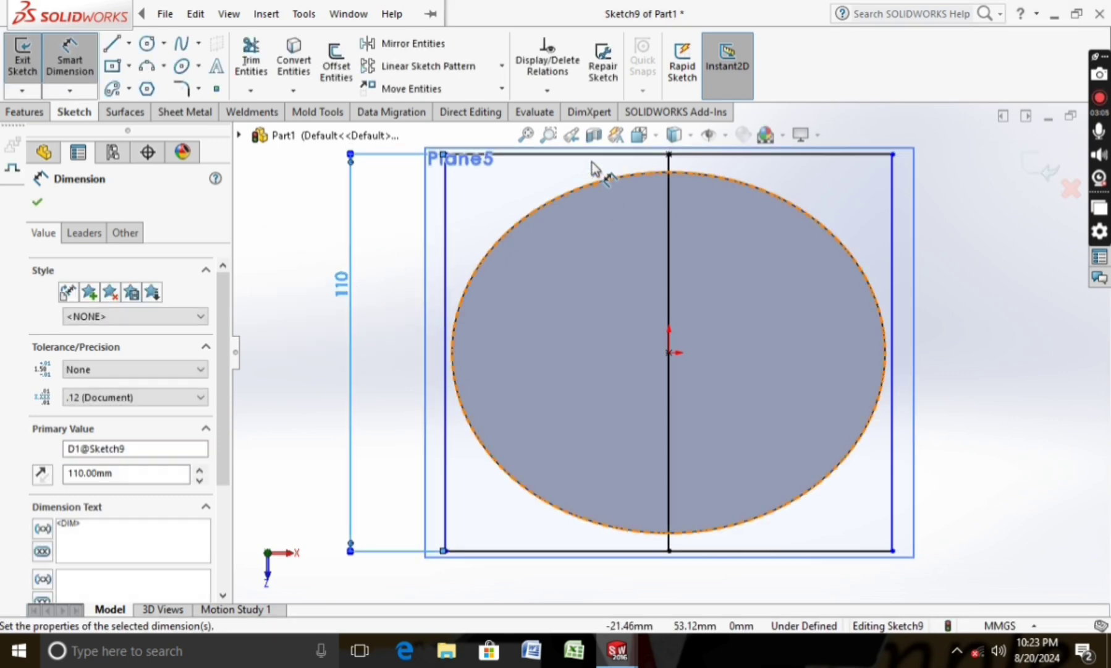
click(601, 155)
click(606, 225)
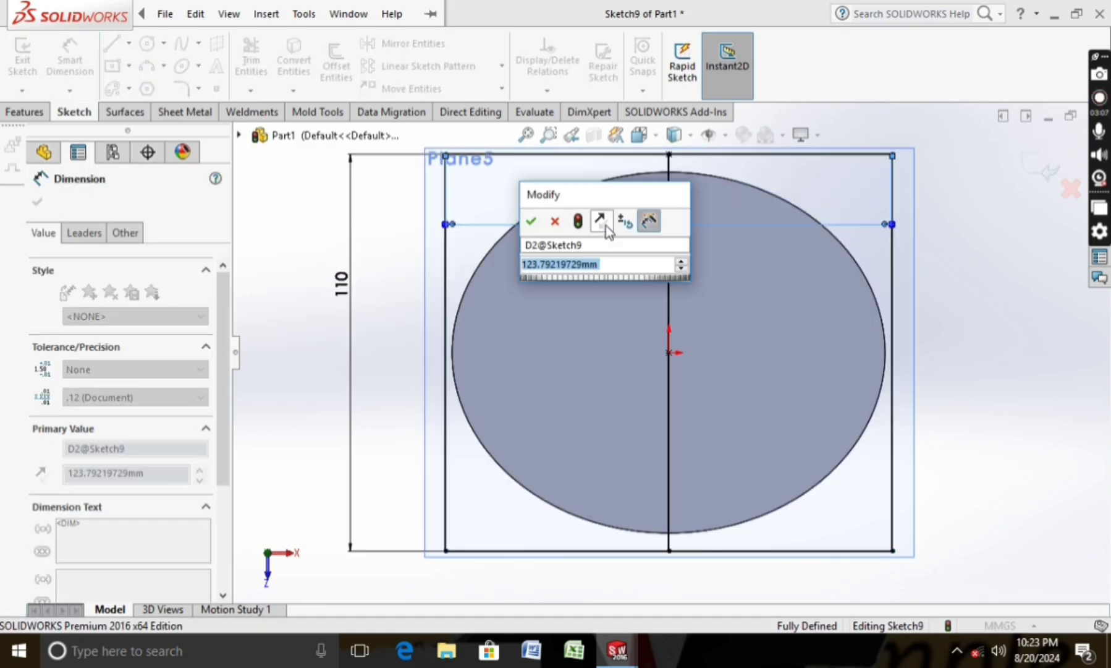
text(120)
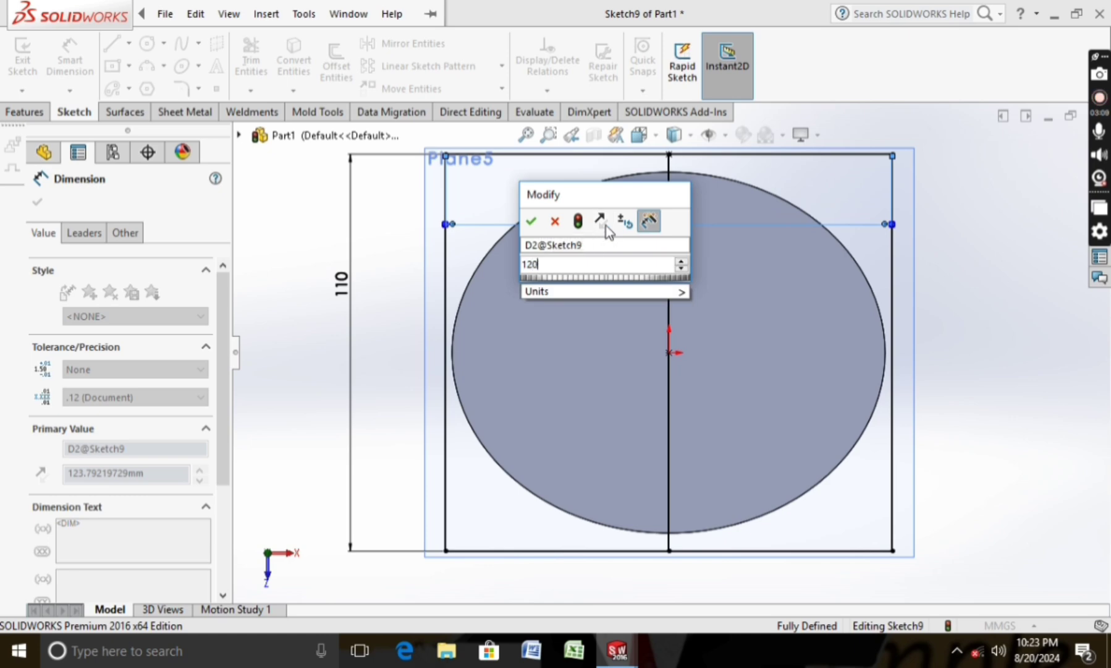
key(Return)
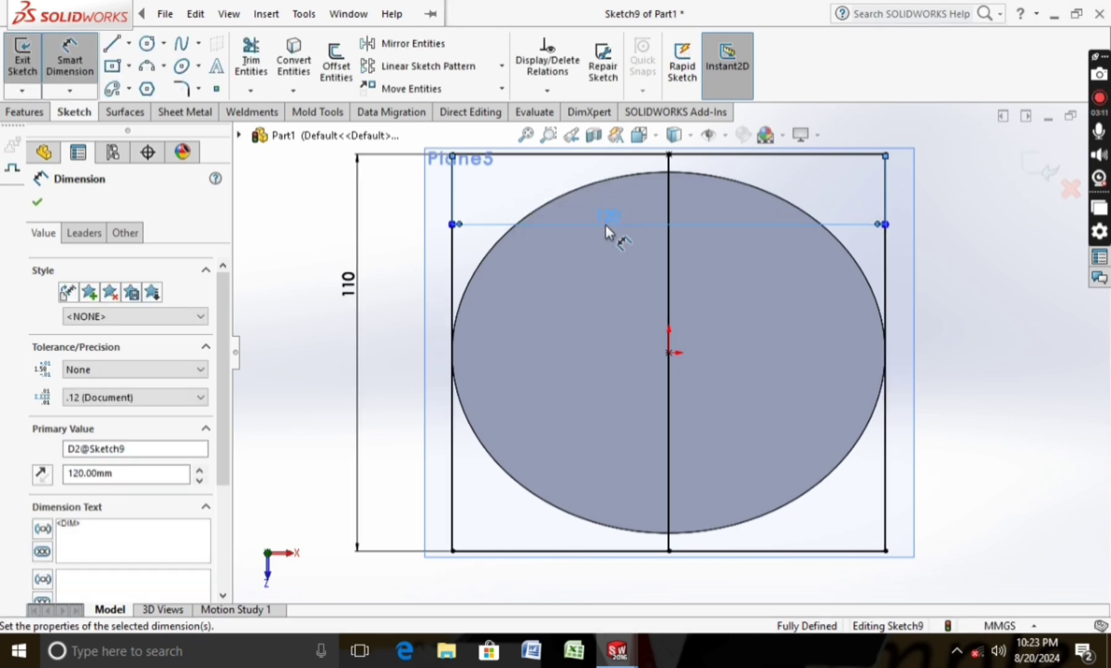
Change the rectangle's width dimension from 120 to 125 mm.
scroll(637, 308, down, 1)
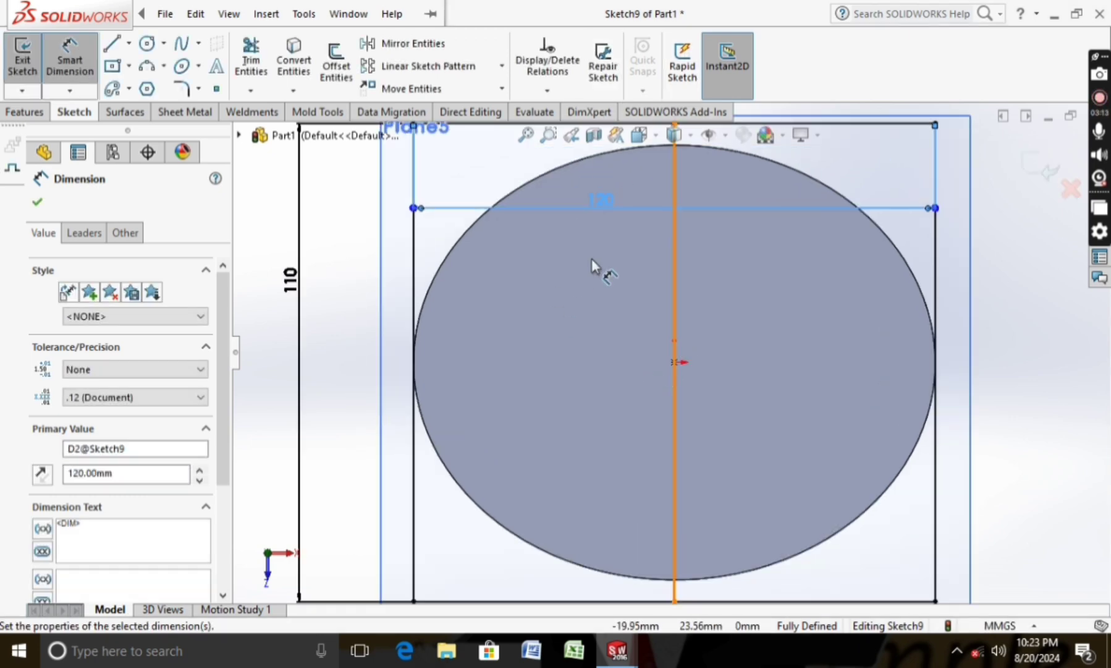
double_click(609, 200)
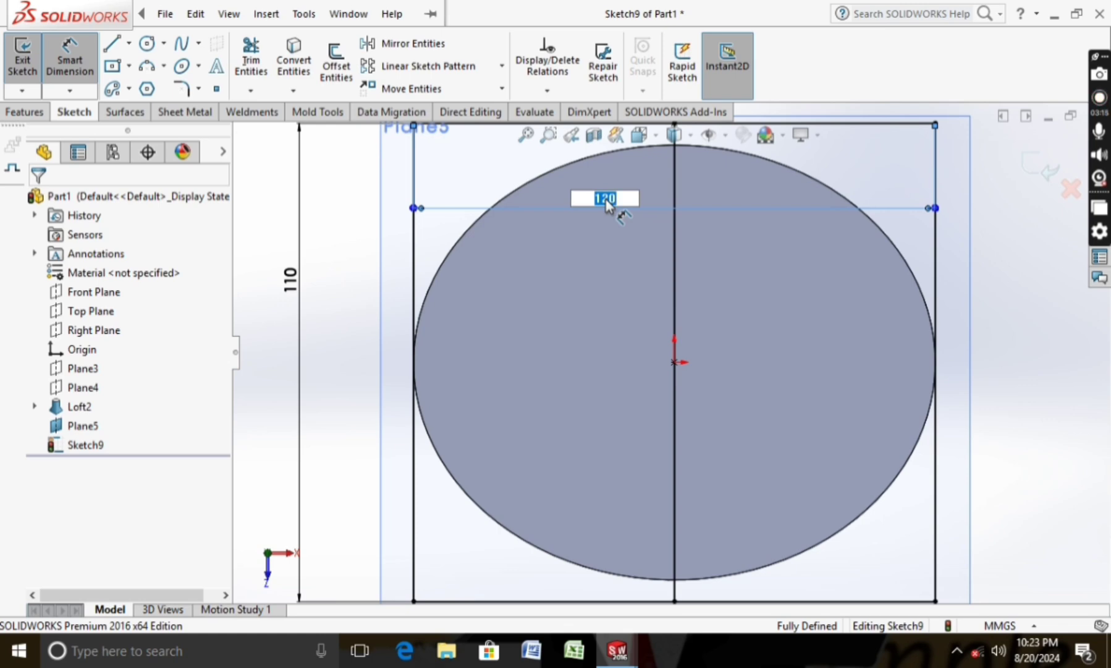
text(125)
key(Return)
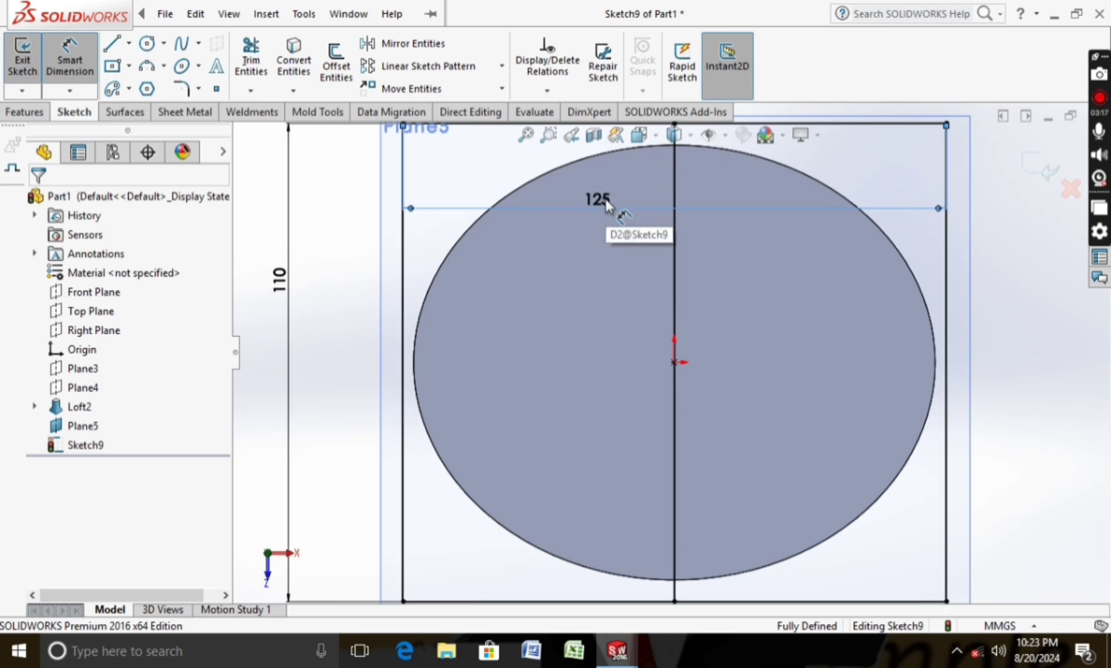
scroll(605, 204, up, 1)
mouse_move(405, 361)
middle_down()
mouse_move(294, 393)
mouse_move(237, 344)
mouse_move(325, 390)
middle_up()
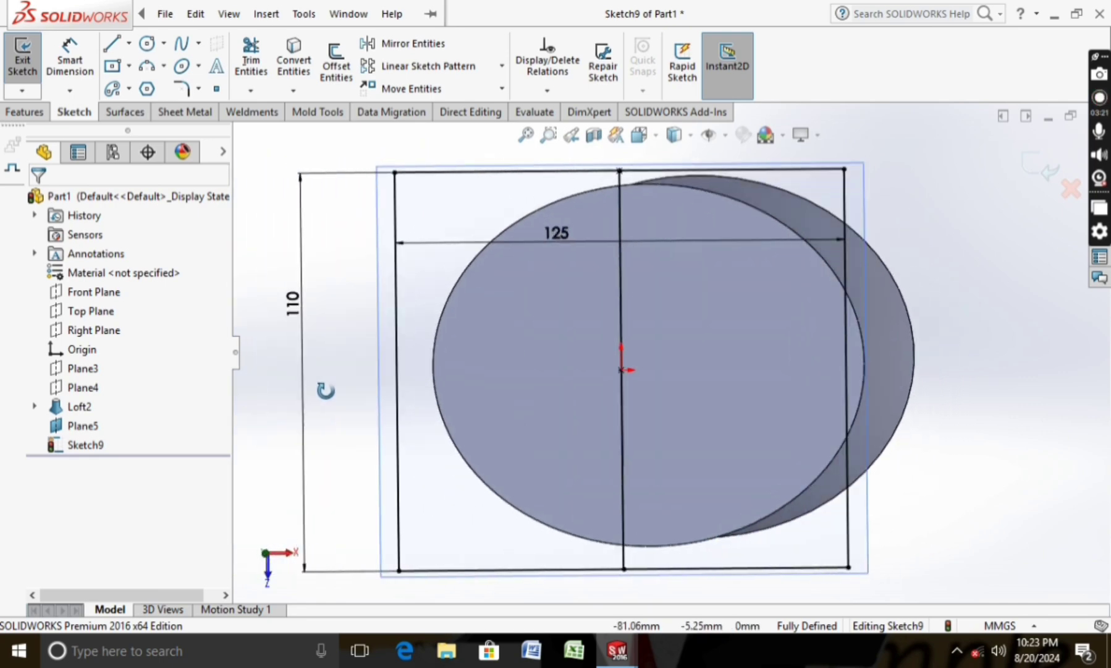
Reorient the view face-on to Sketch9's dimensioned rectangle and circle, briefly opening the Edit menu.
key(z)
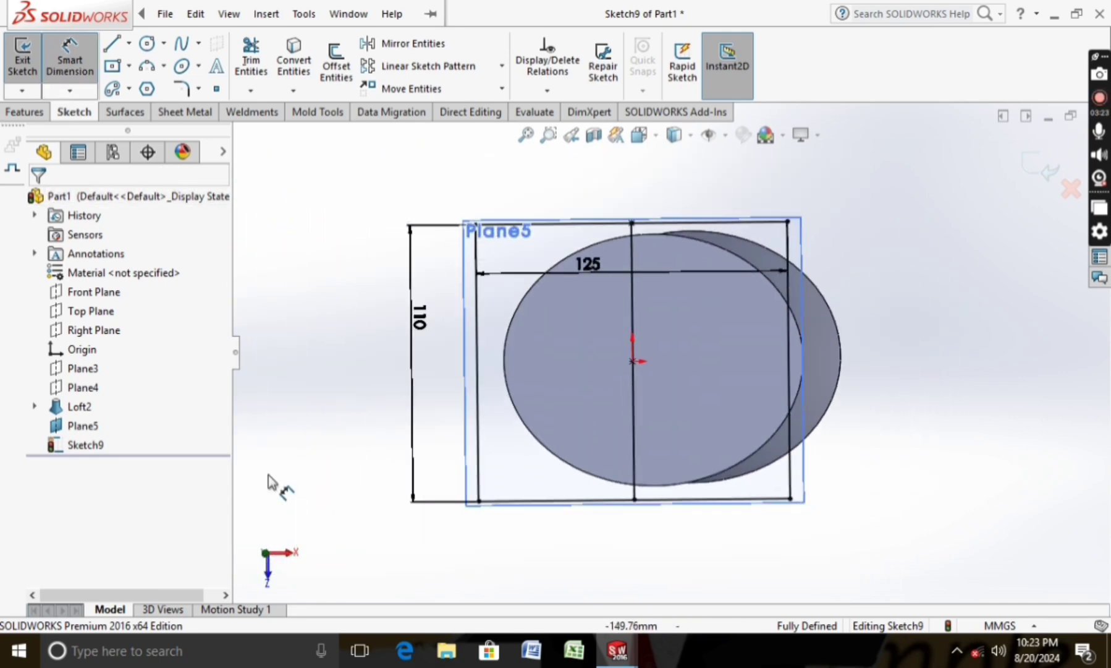
click(267, 559)
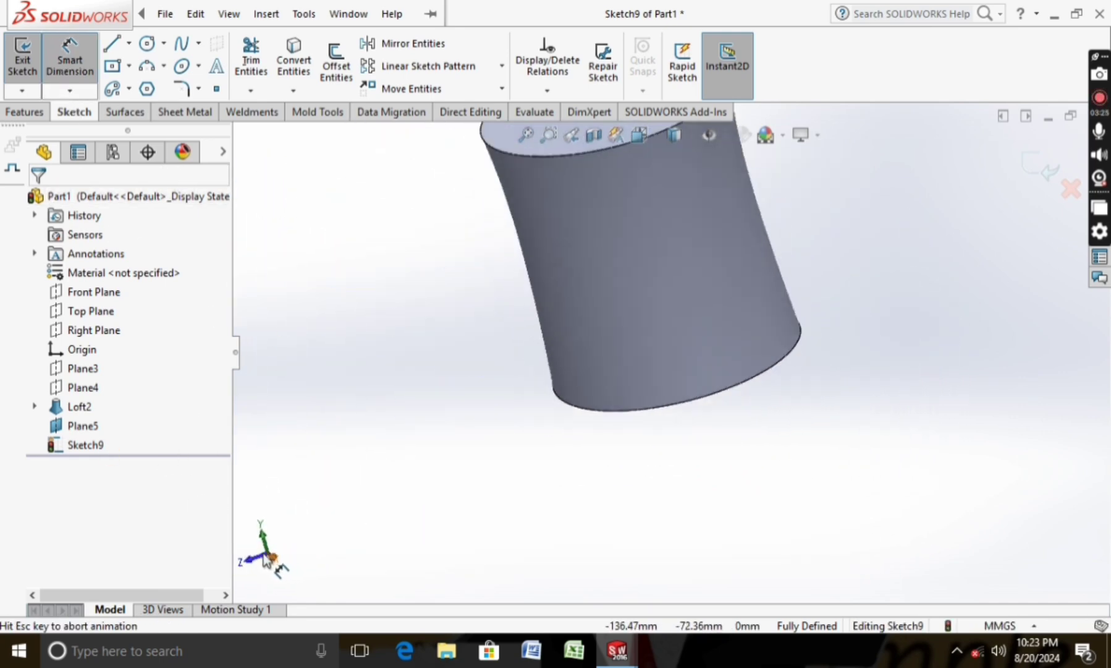
click(263, 547)
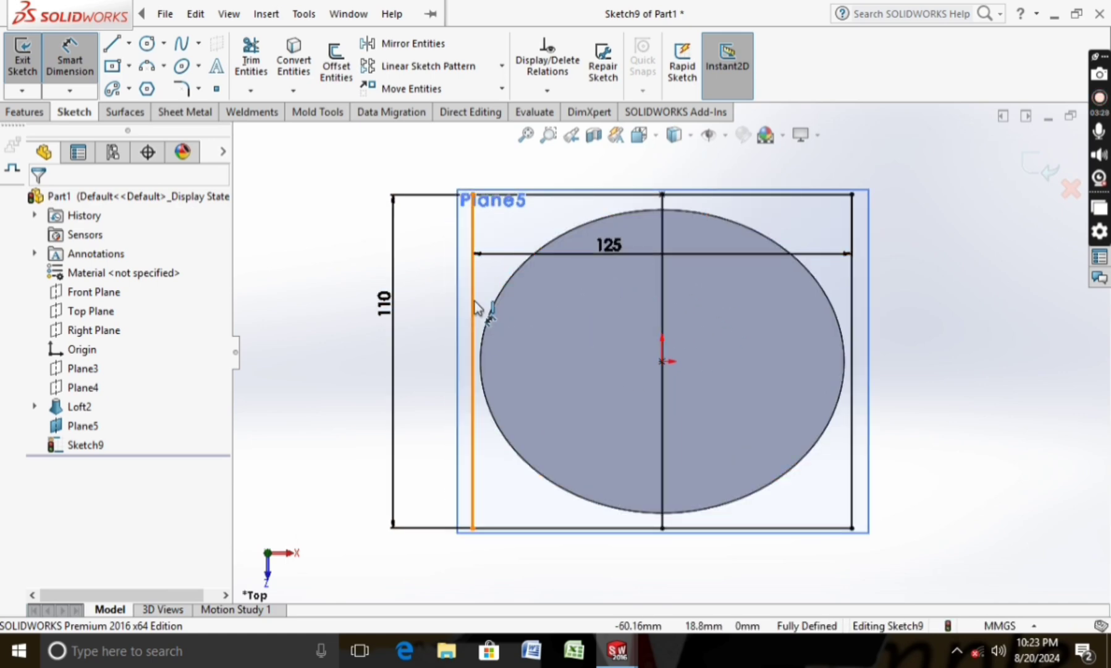
click(195, 14)
click(943, 286)
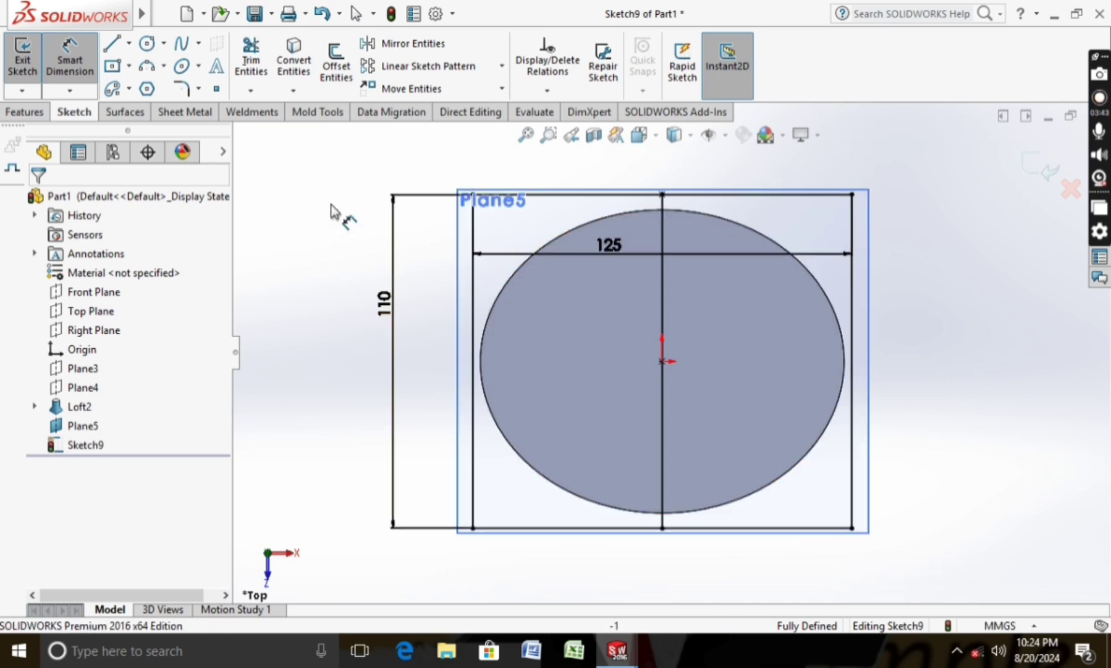
Offset the rectangle's left side 29 mm inward as a single vertical line.
click(337, 70)
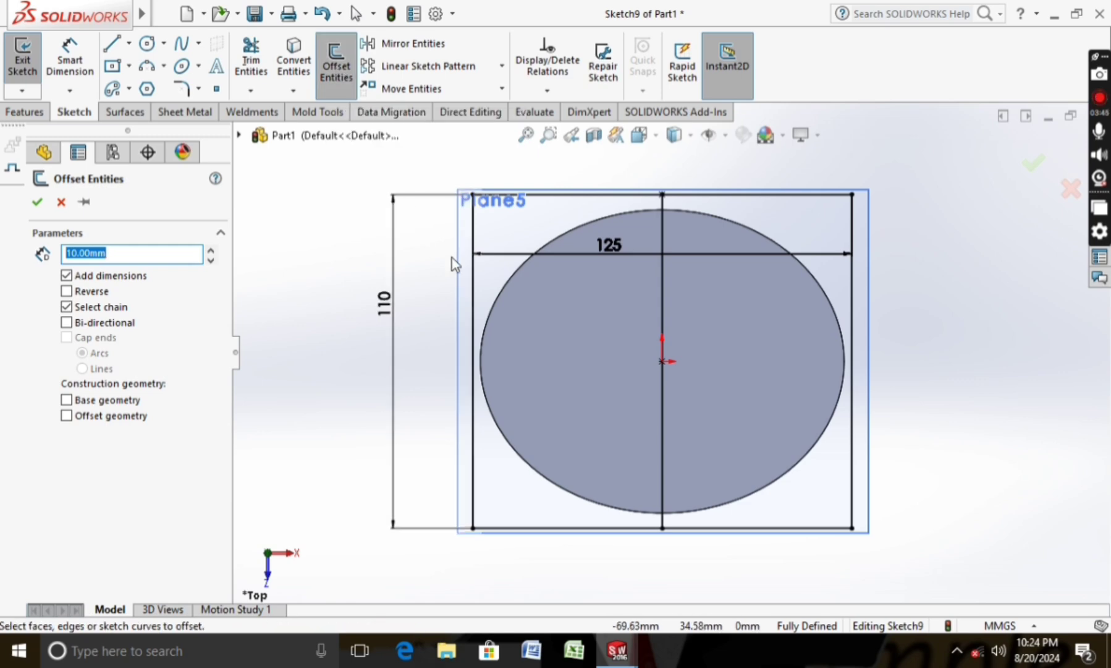
click(478, 283)
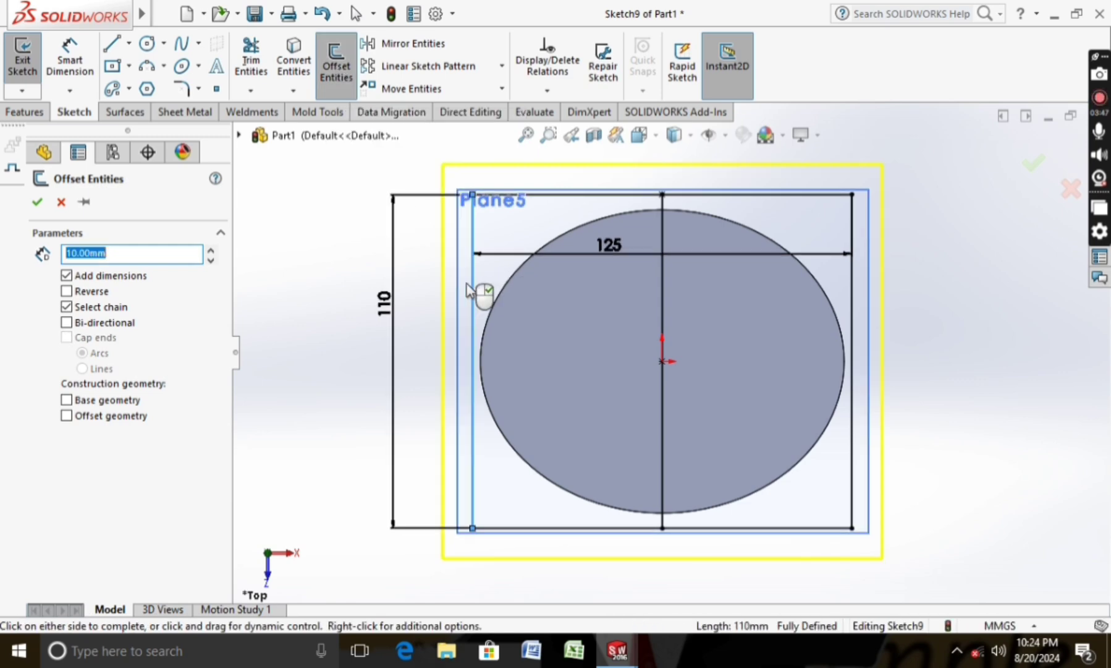
click(67, 308)
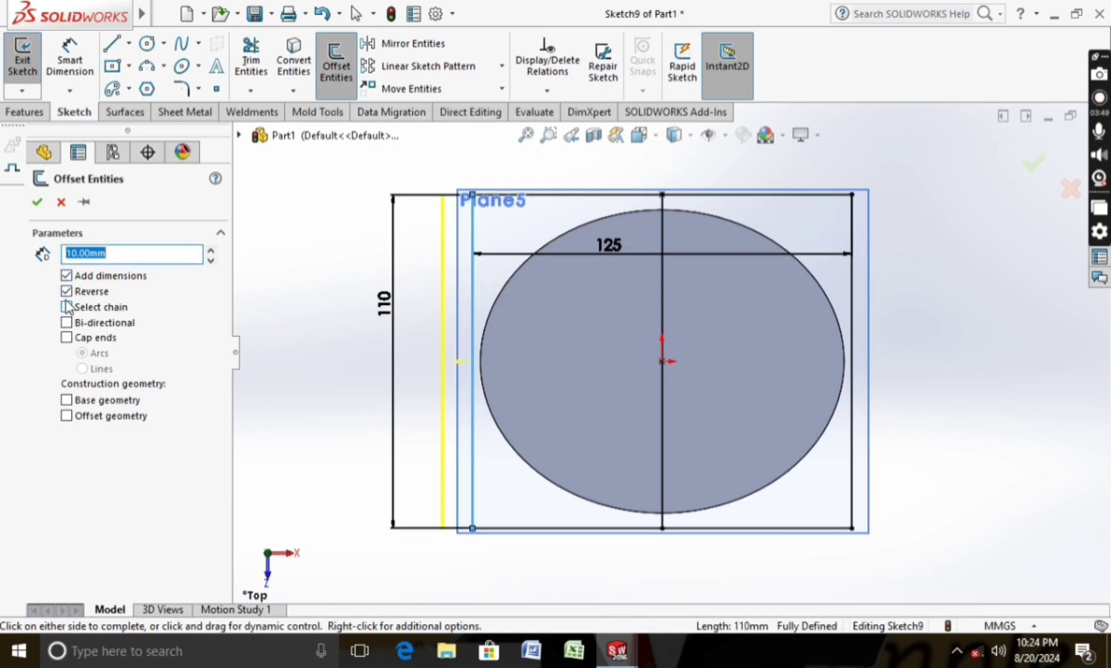
click(67, 291)
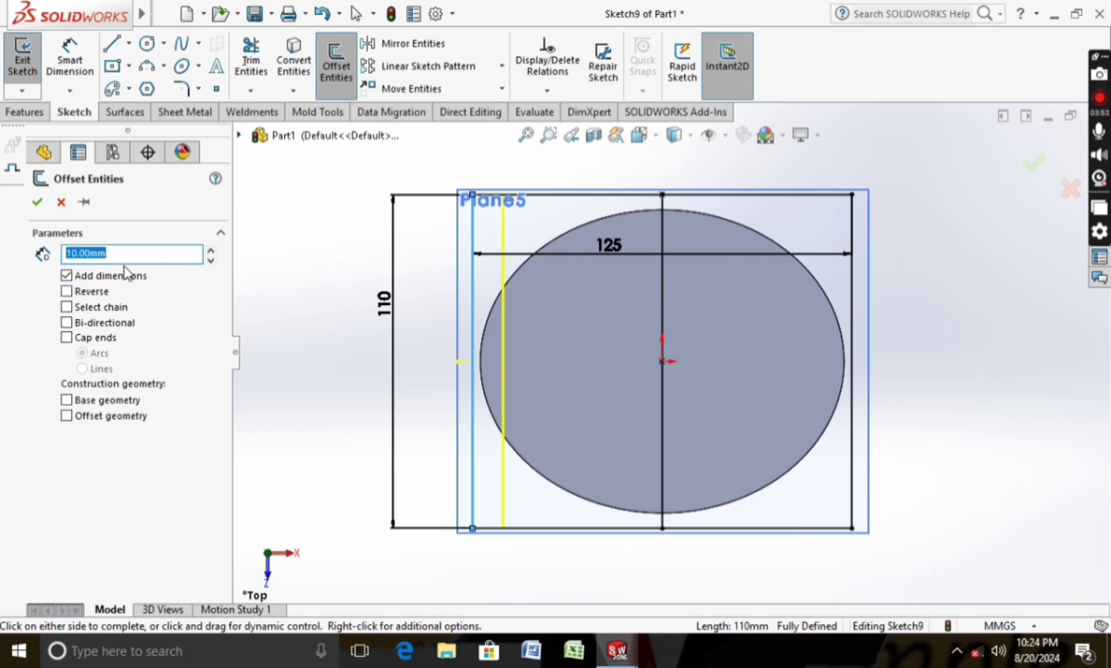
key(BackSpace)
text(125/4)
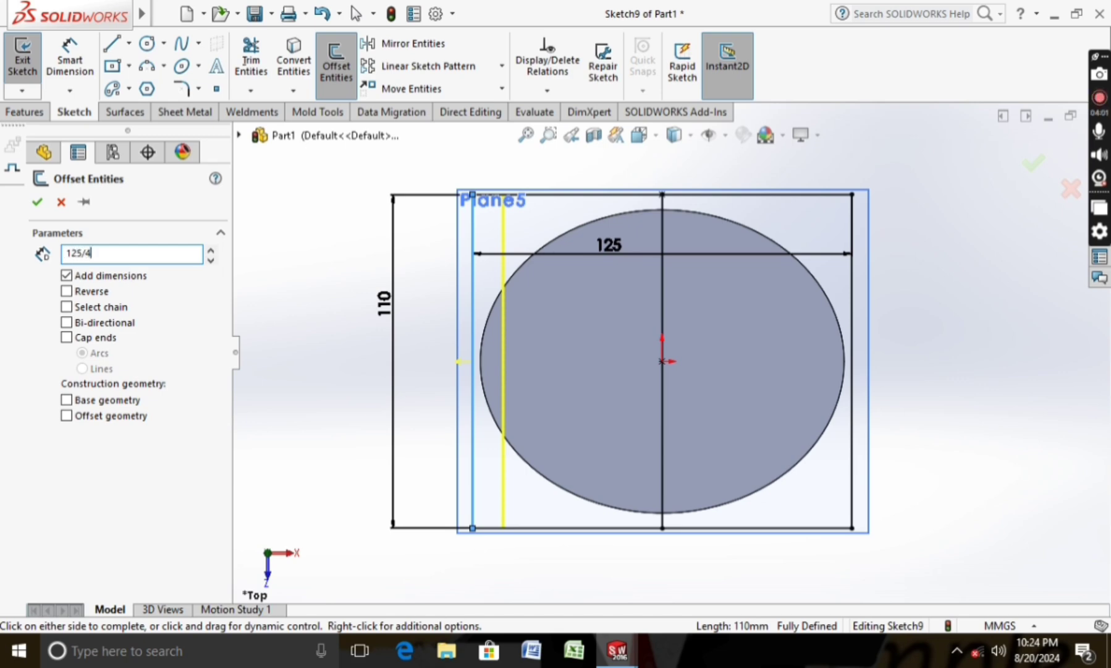
key(Return)
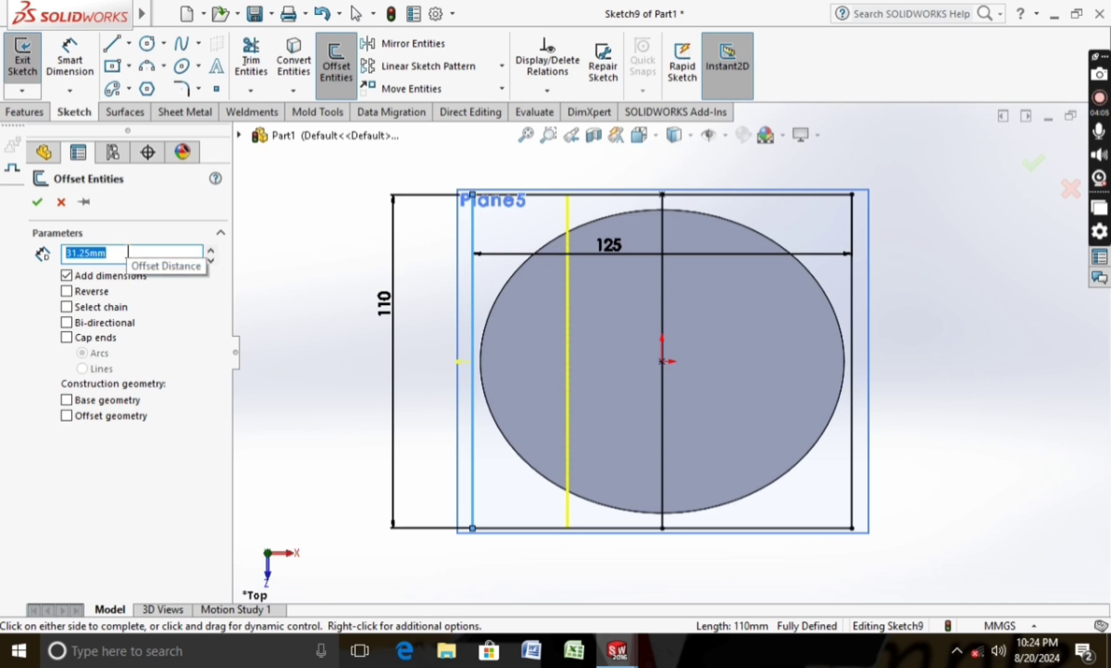
text(30)
key(Return)
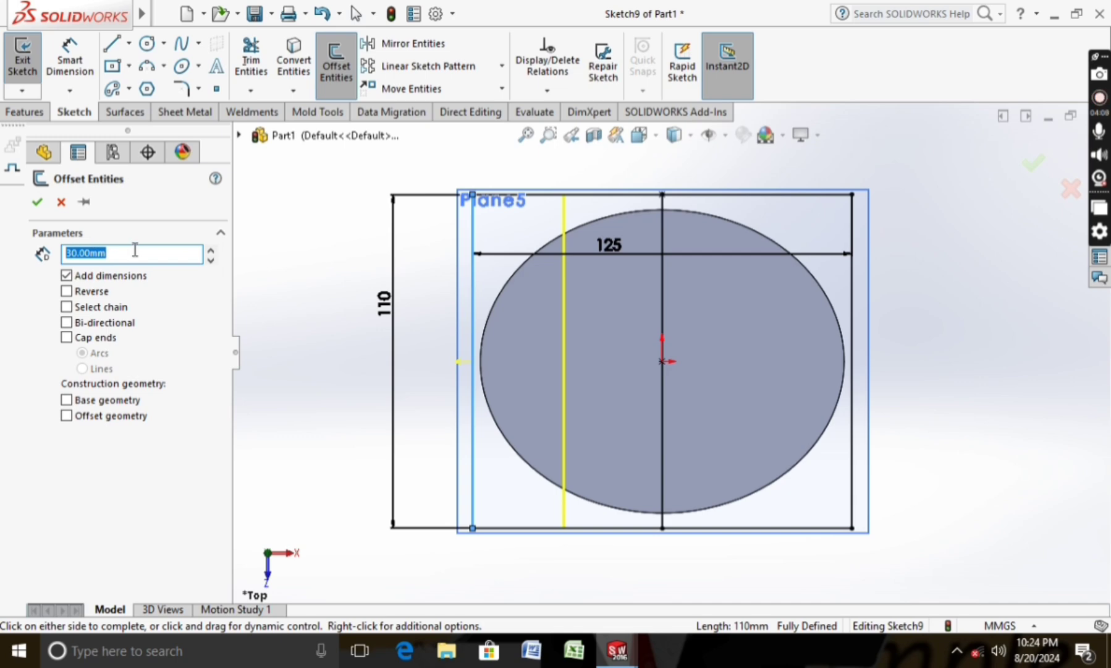
text(29)
key(Return)
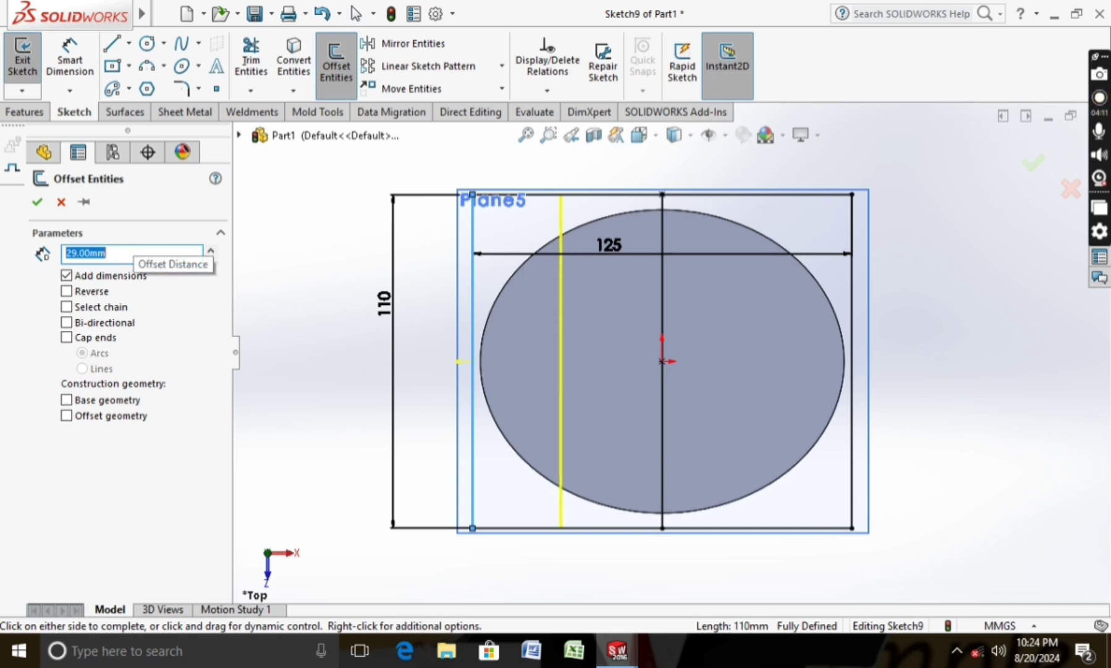
click(38, 202)
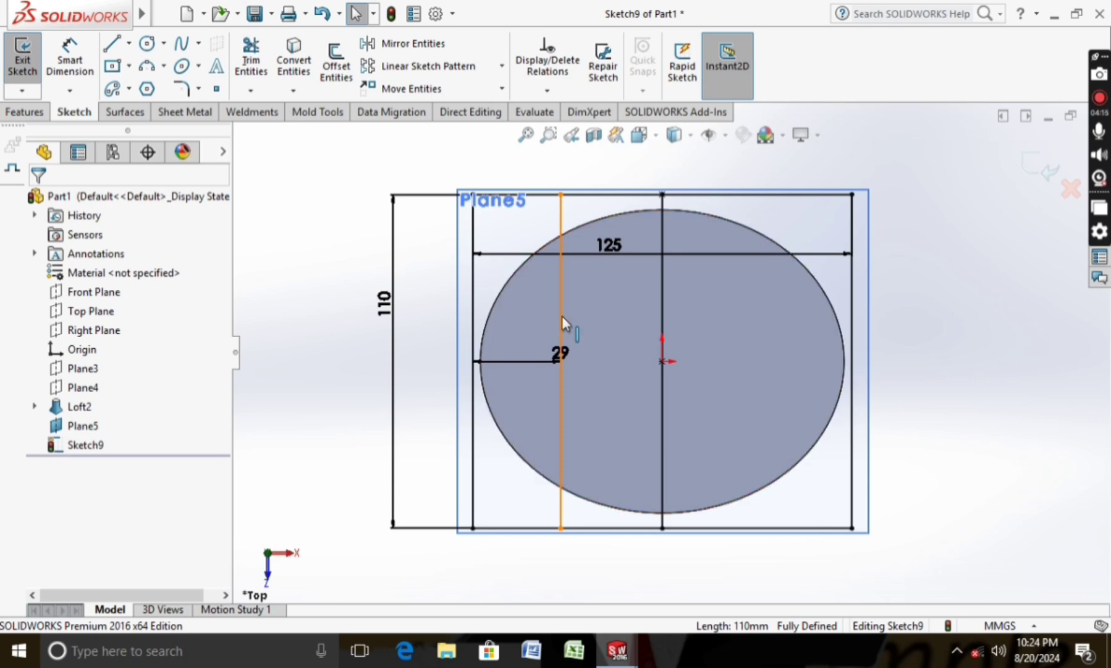
Offset the block's right edge 29 mm inward.
click(343, 72)
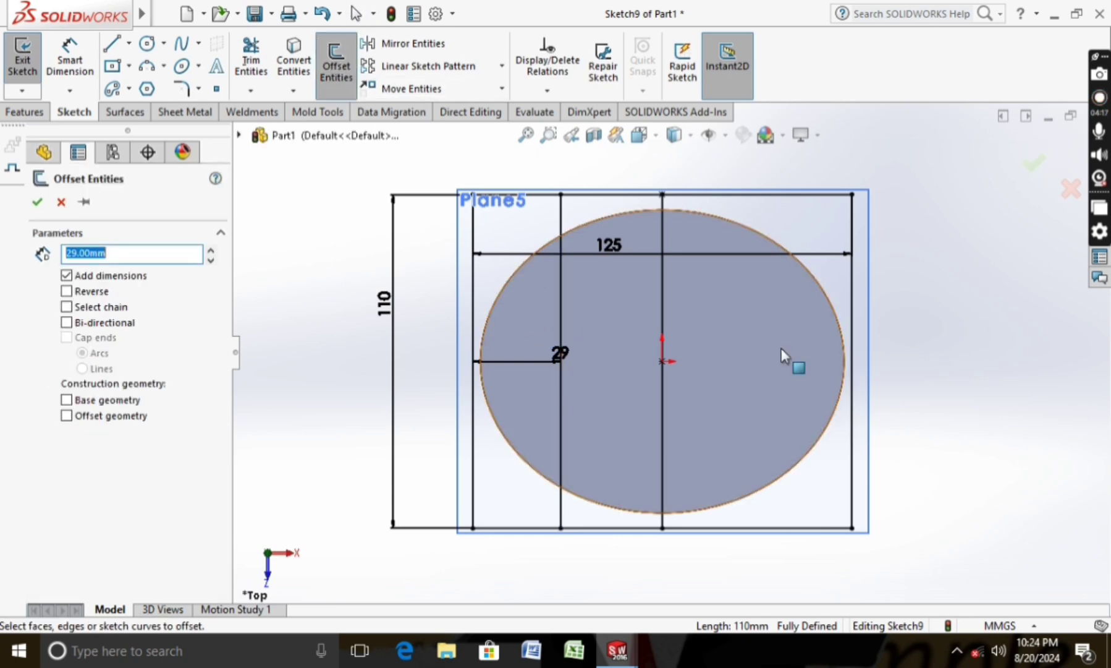
click(852, 367)
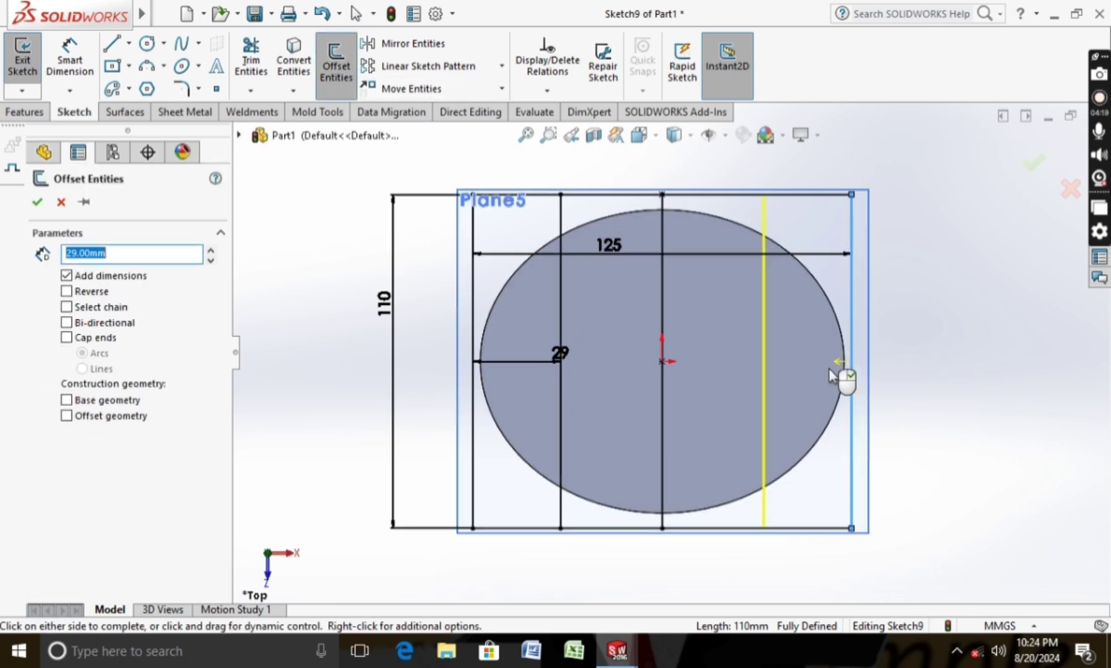
click(37, 203)
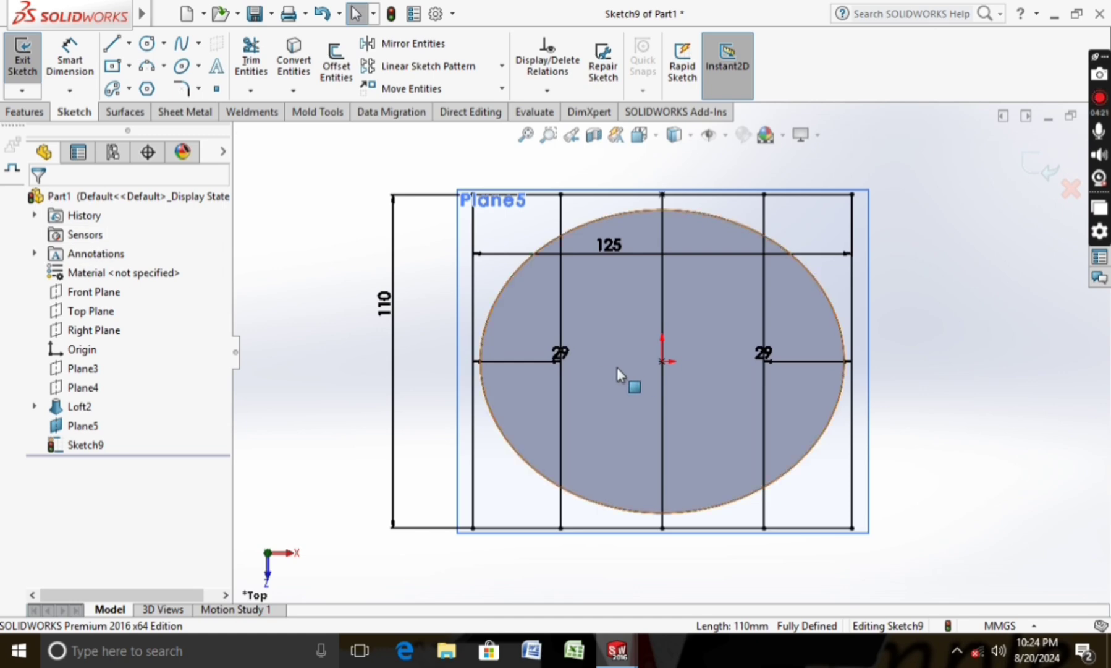
Offset both 29 mm lines 2 mm inward.
click(336, 65)
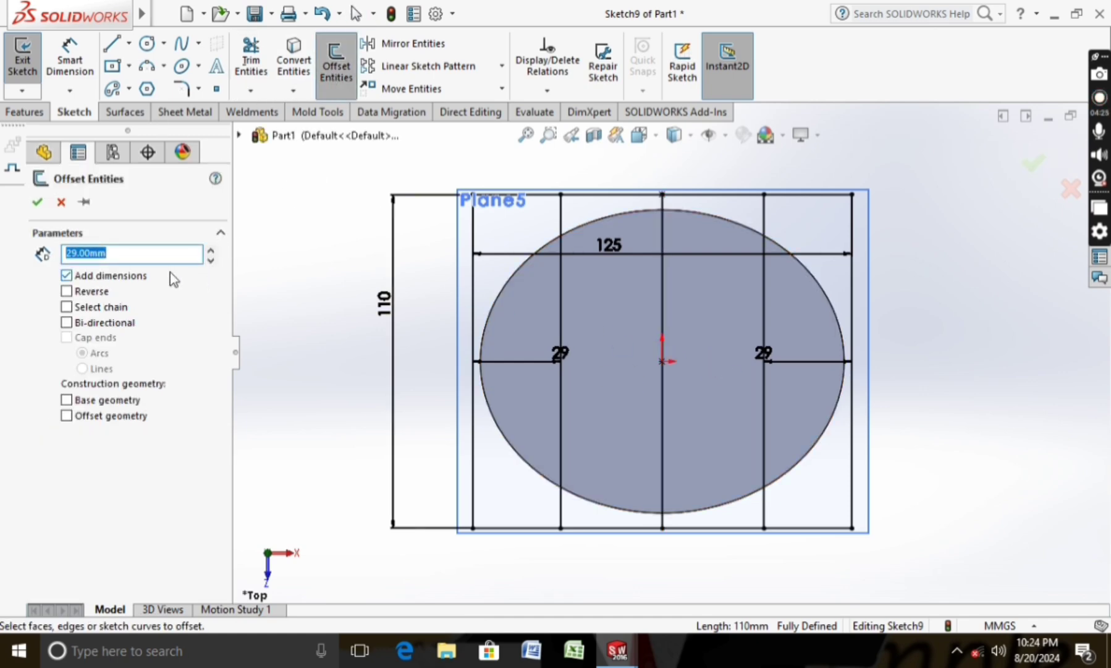
text(1)
key(Return)
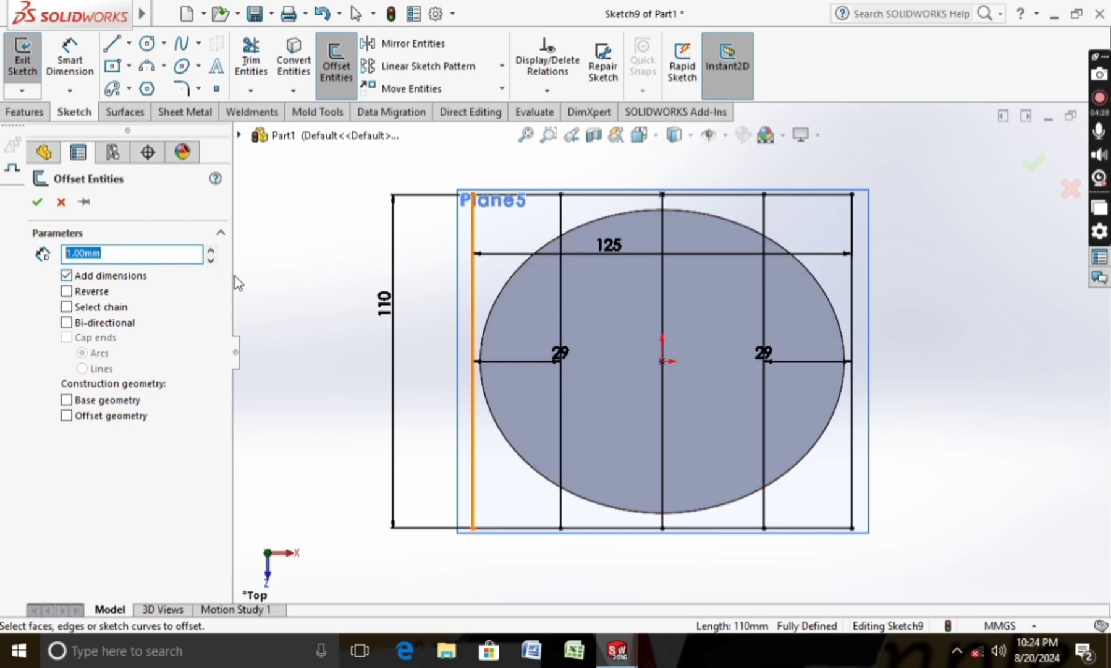
text(2)
key(Return)
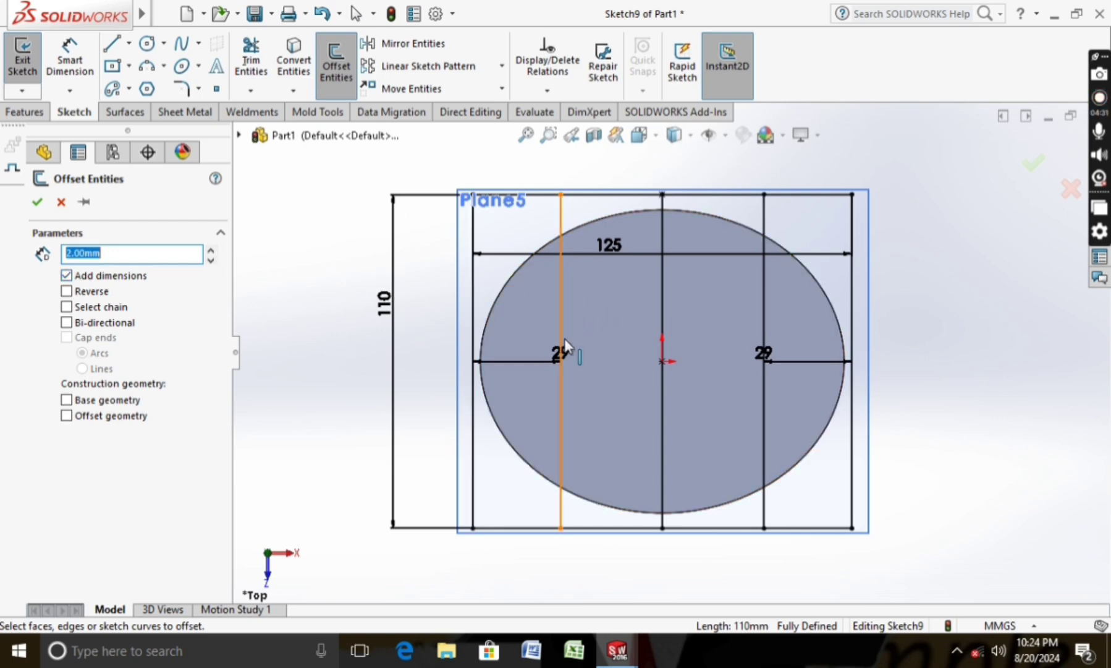
click(560, 344)
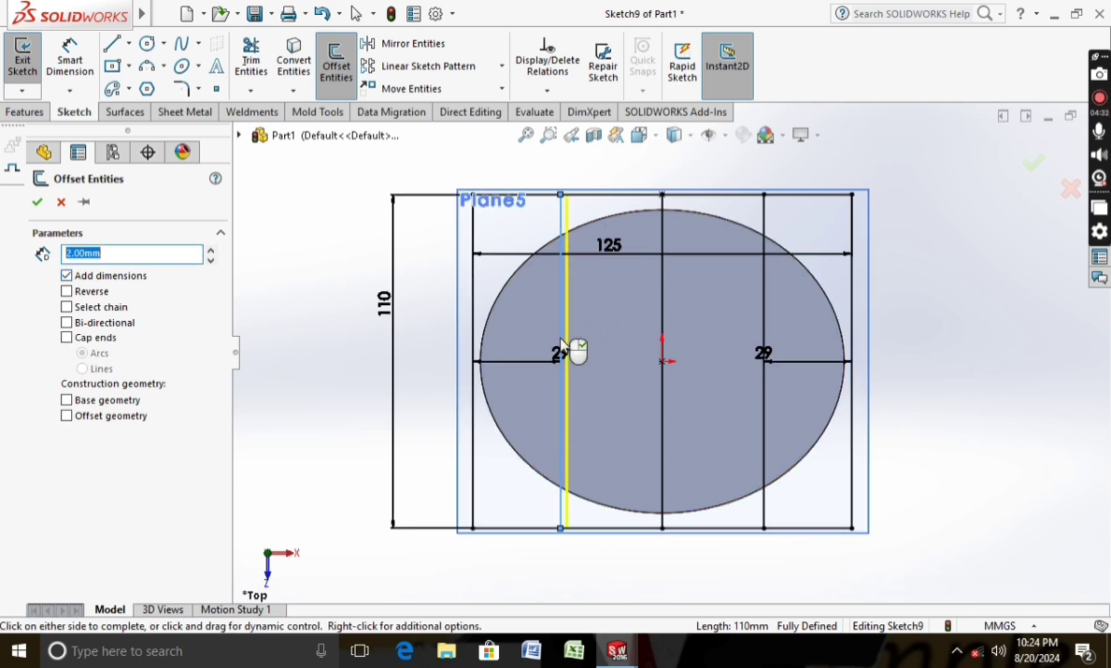
click(763, 315)
click(639, 342)
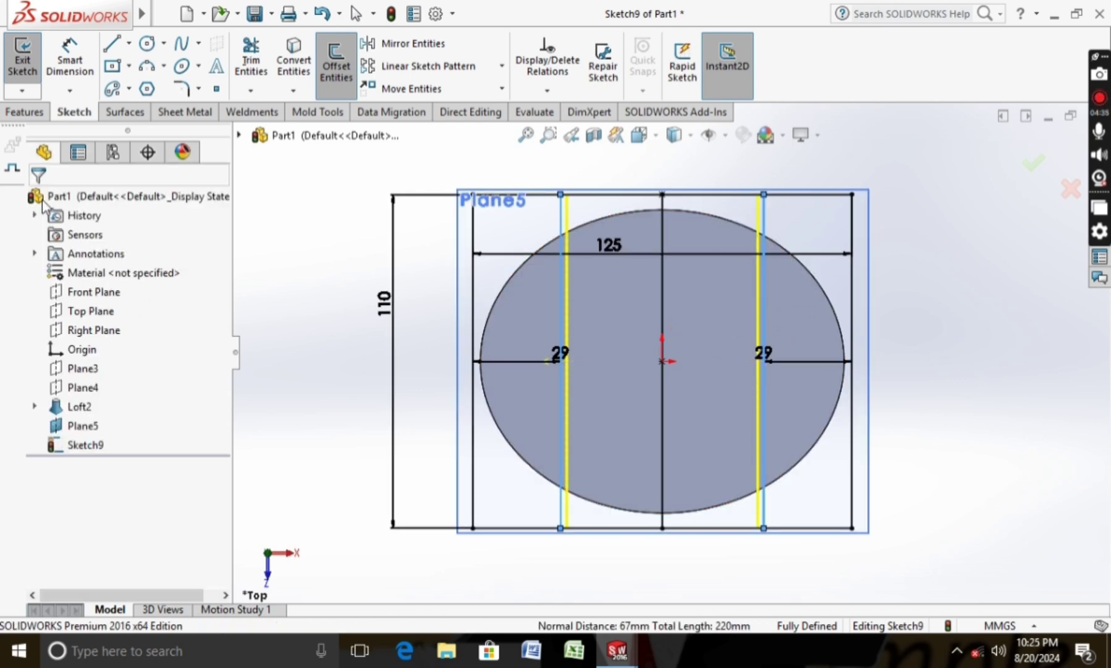
Set up another offset with a 1 mm distance.
click(334, 80)
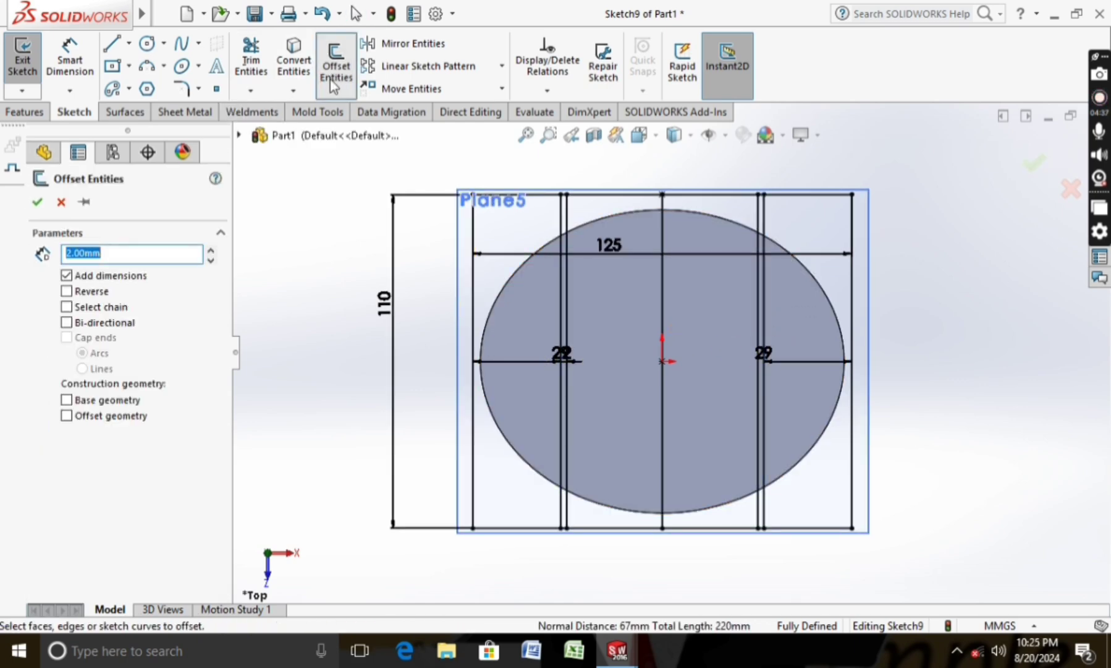
text(1)
key(Return)
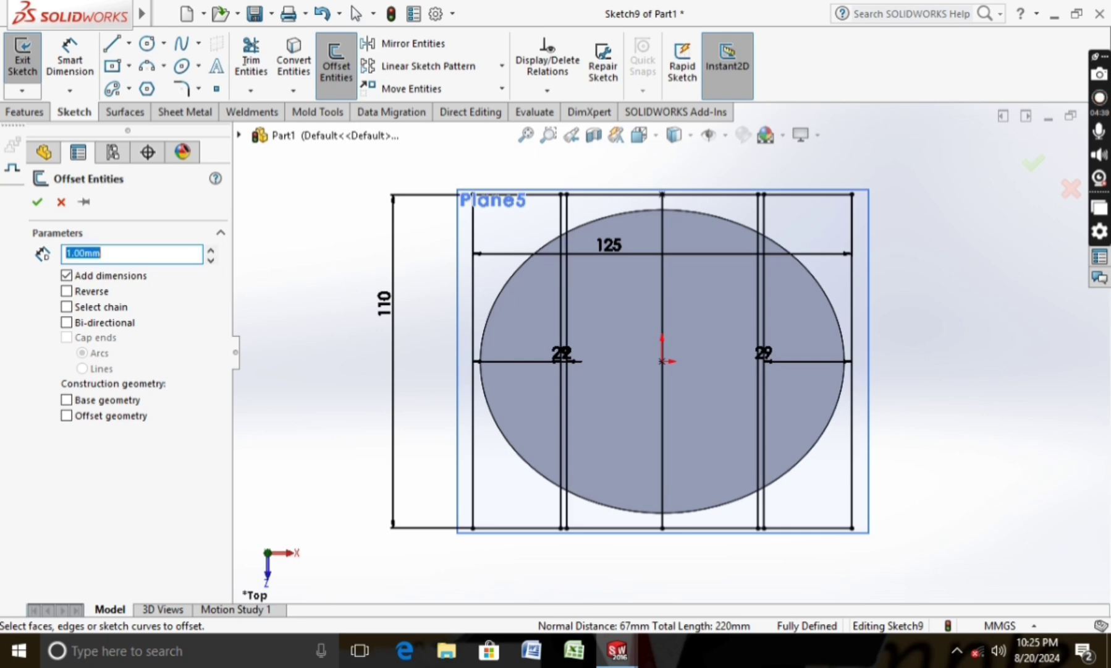
Offset the vertical centre line 1 mm to each side.
click(660, 325)
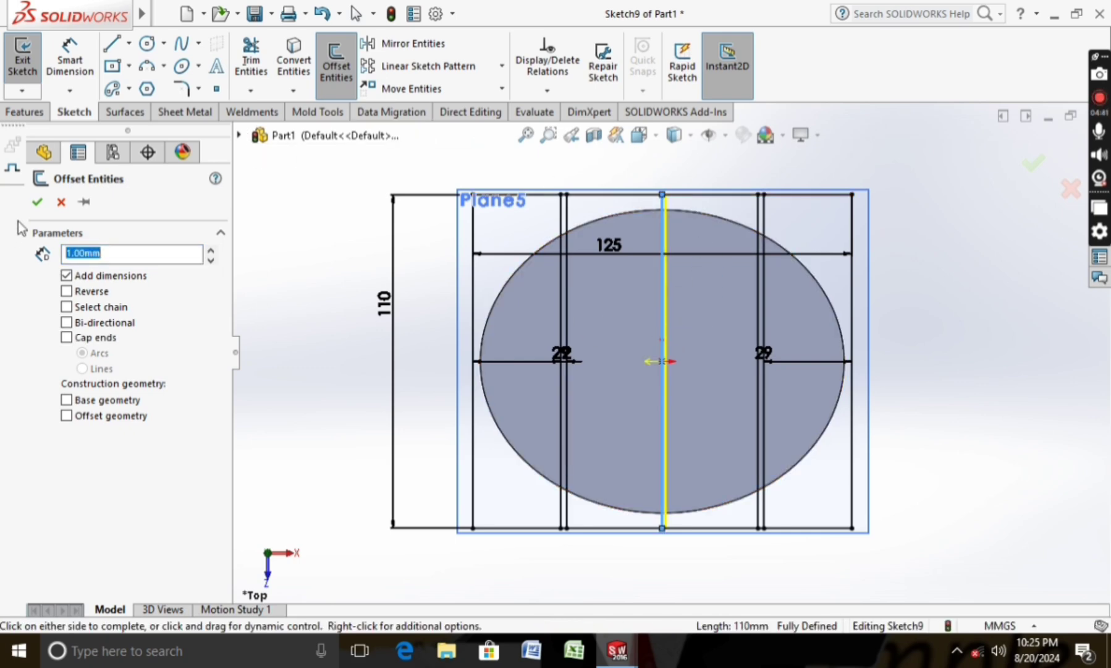
click(37, 202)
click(336, 65)
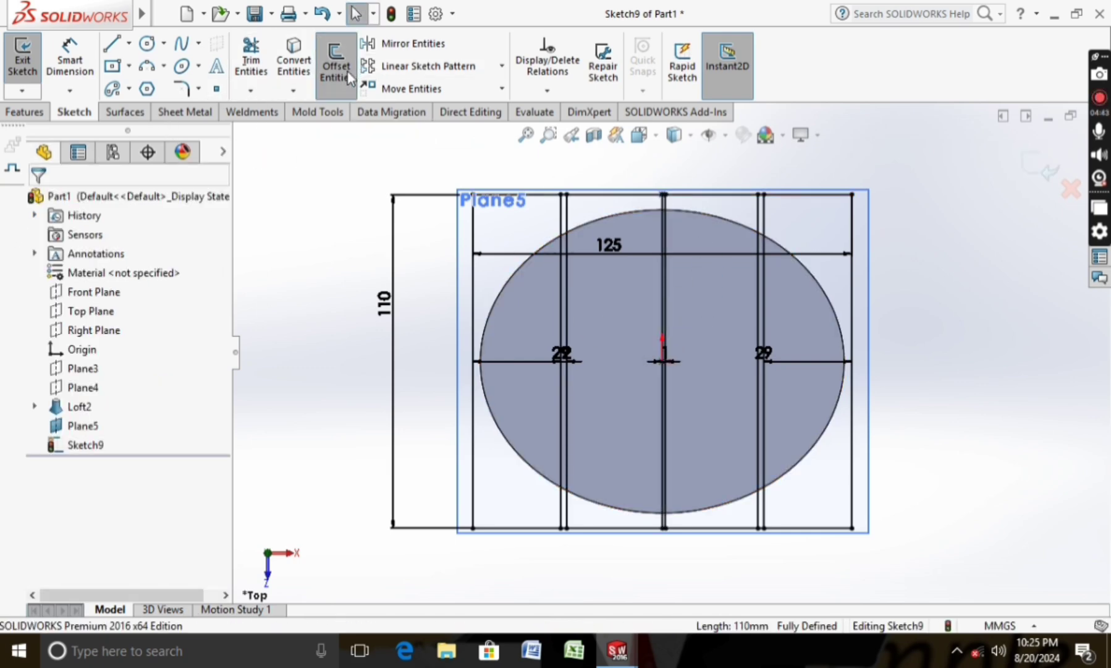
click(659, 301)
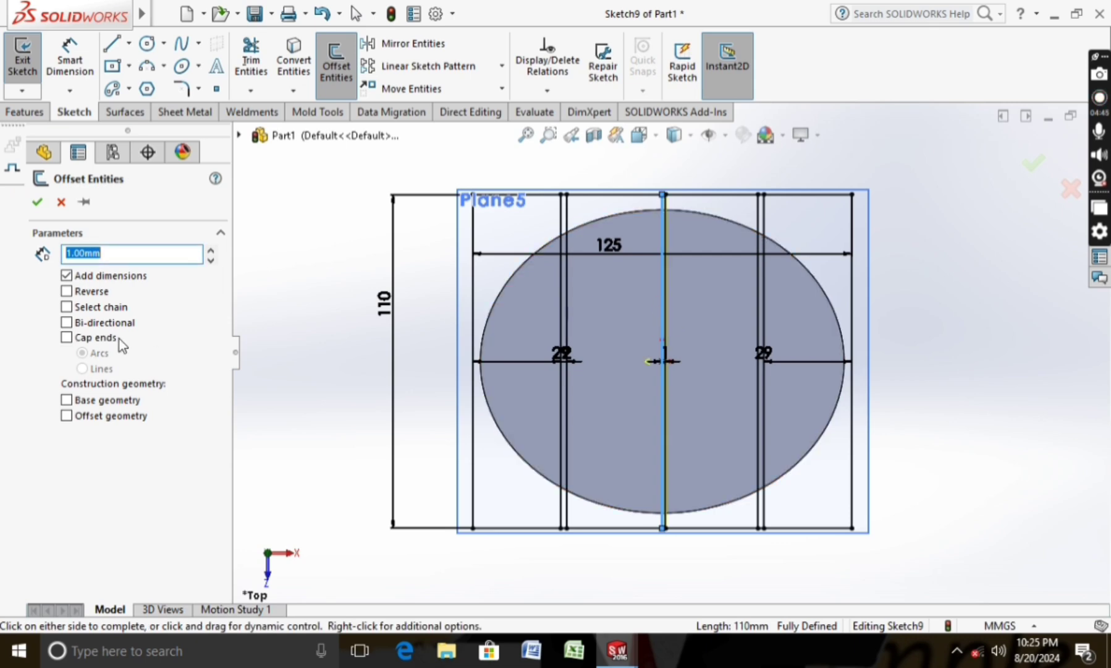
click(66, 291)
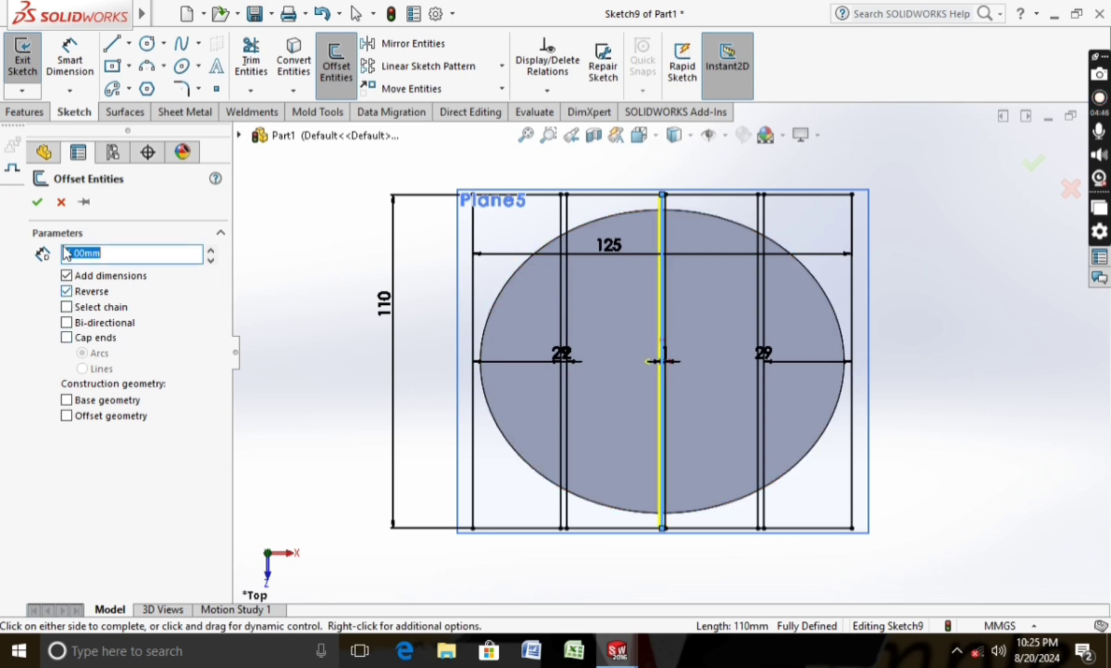
click(37, 202)
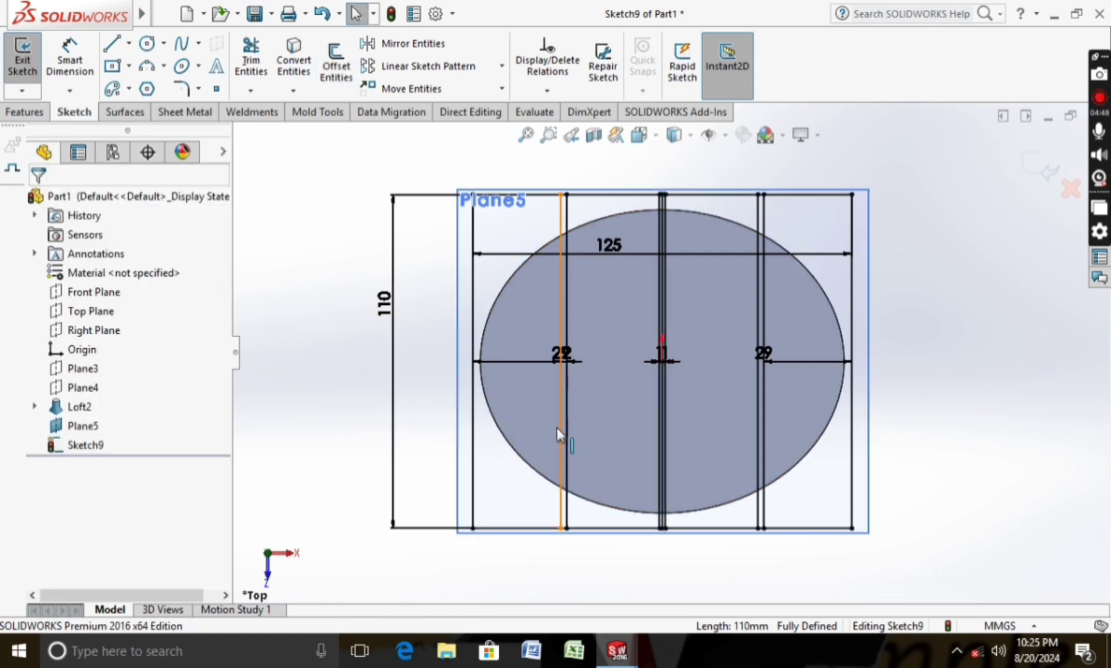
Move the 125 dimension above the block.
scroll(558, 432, down, 2)
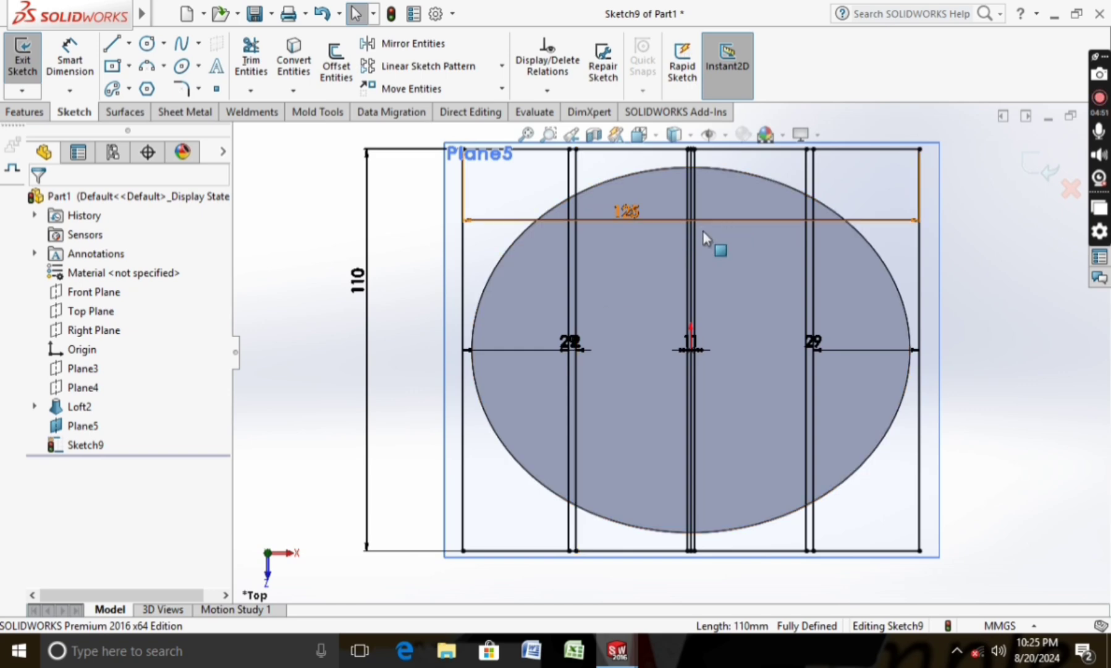
drag(622, 214, 646, 130)
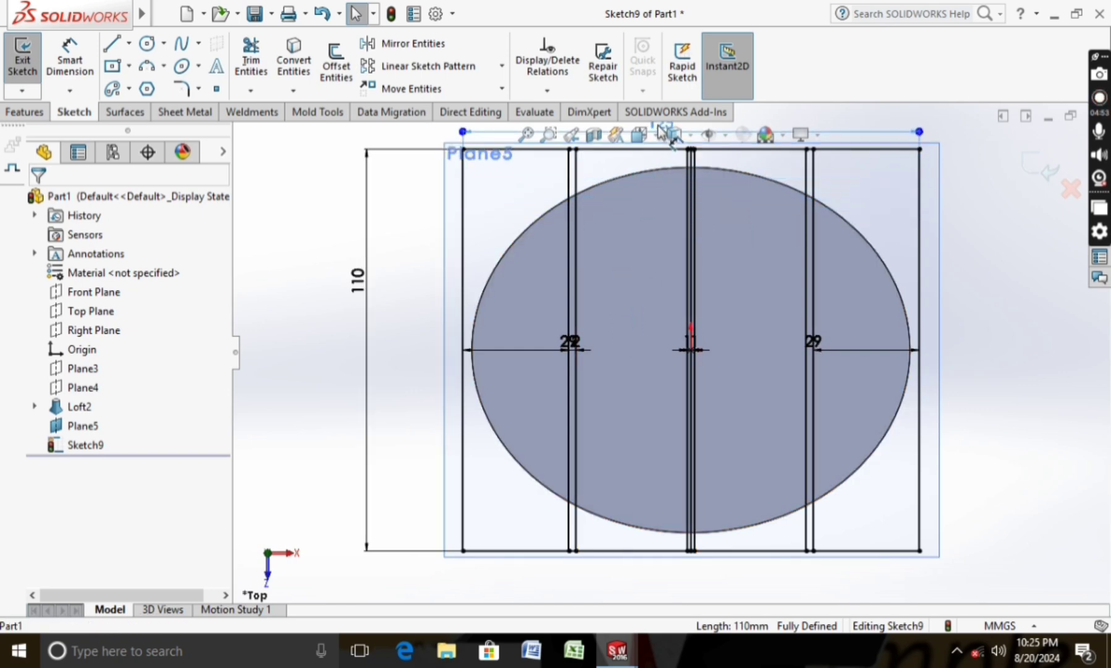
scroll(666, 196, up, 2)
drag(666, 196, 680, 180)
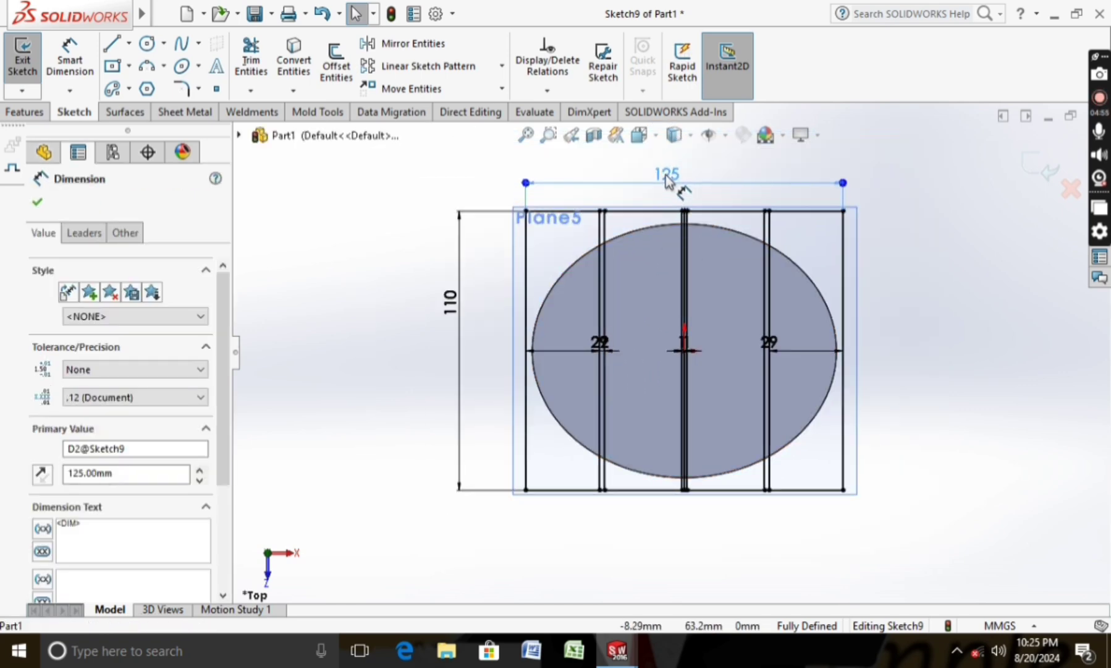
click(896, 226)
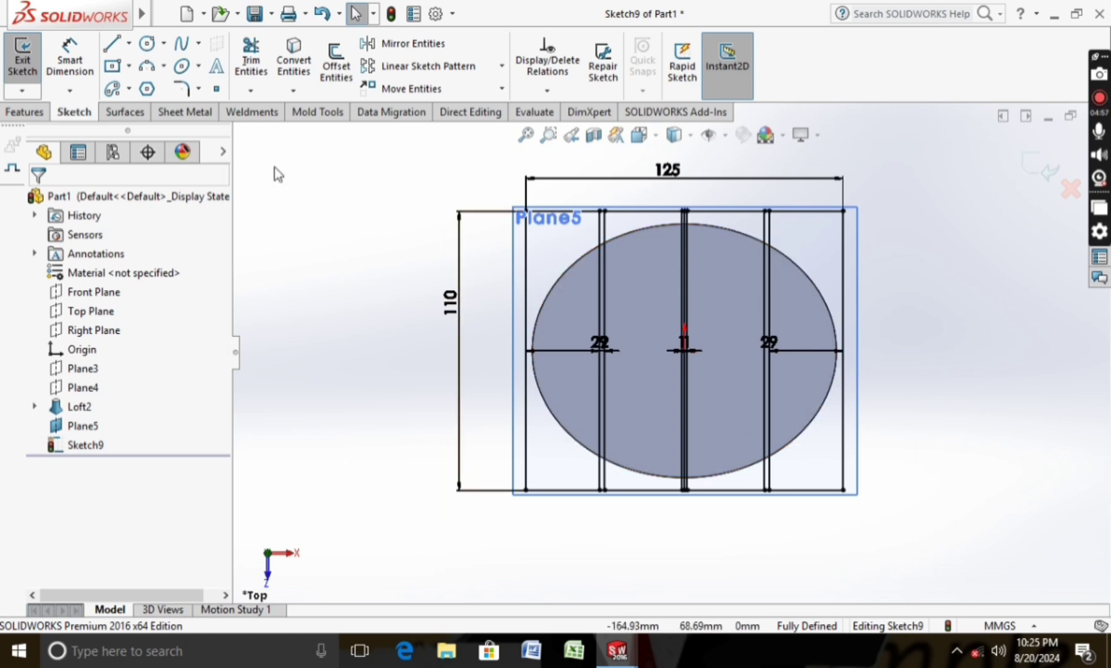
Offset the block's bottom edge 75 mm upward as a horizontal line.
click(336, 65)
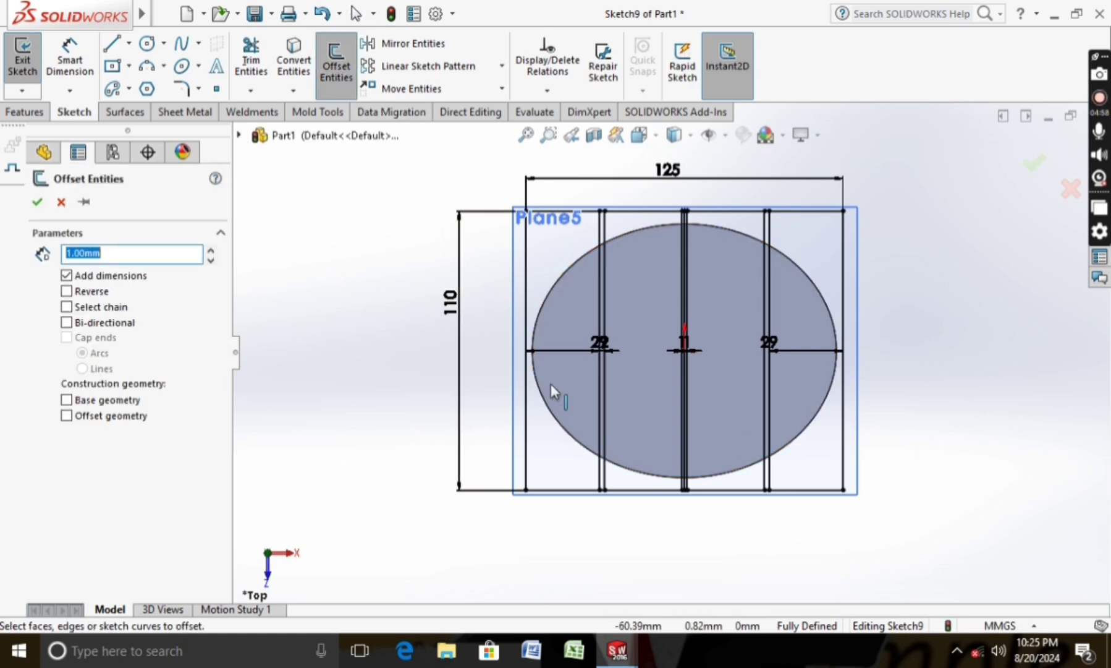
click(567, 490)
click(71, 292)
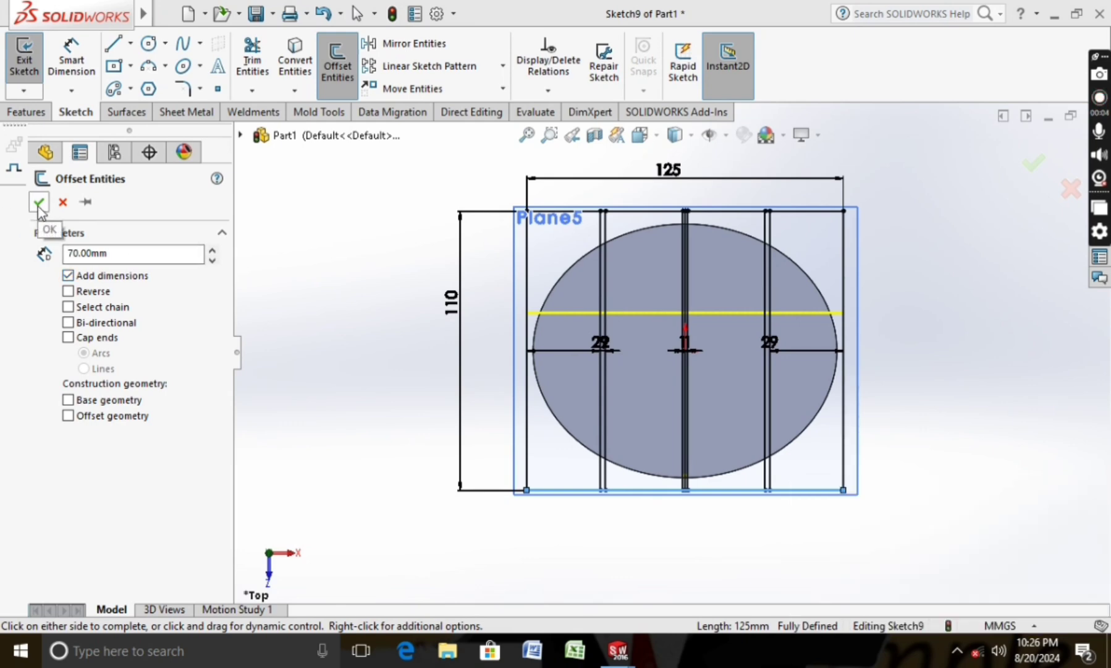
double_click(119, 253)
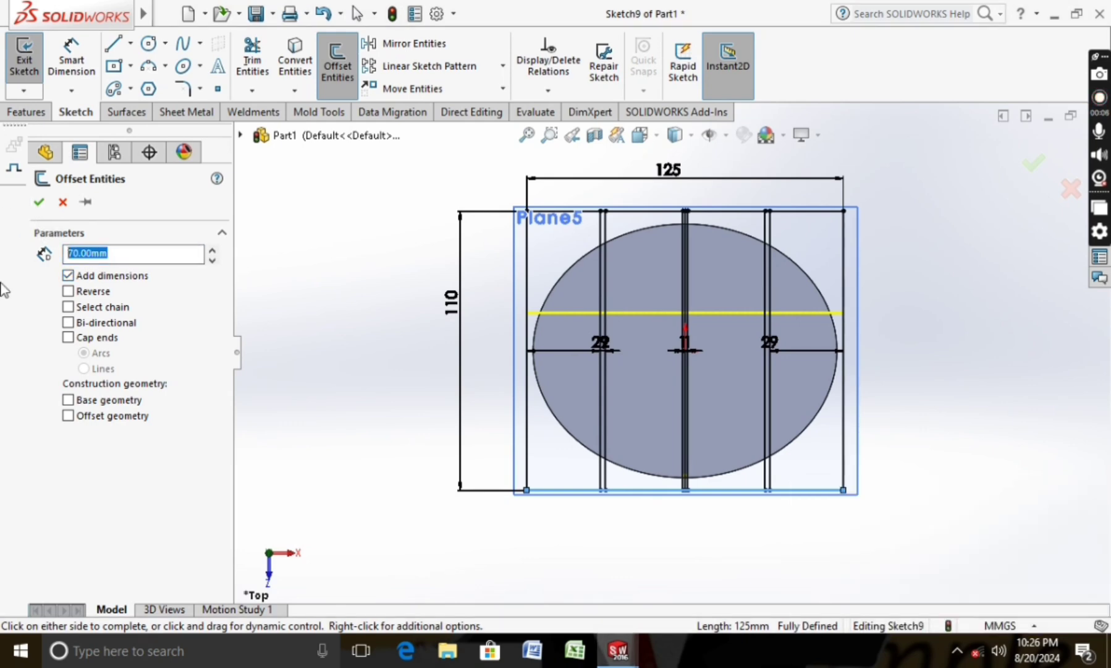
text(75)
key(Return)
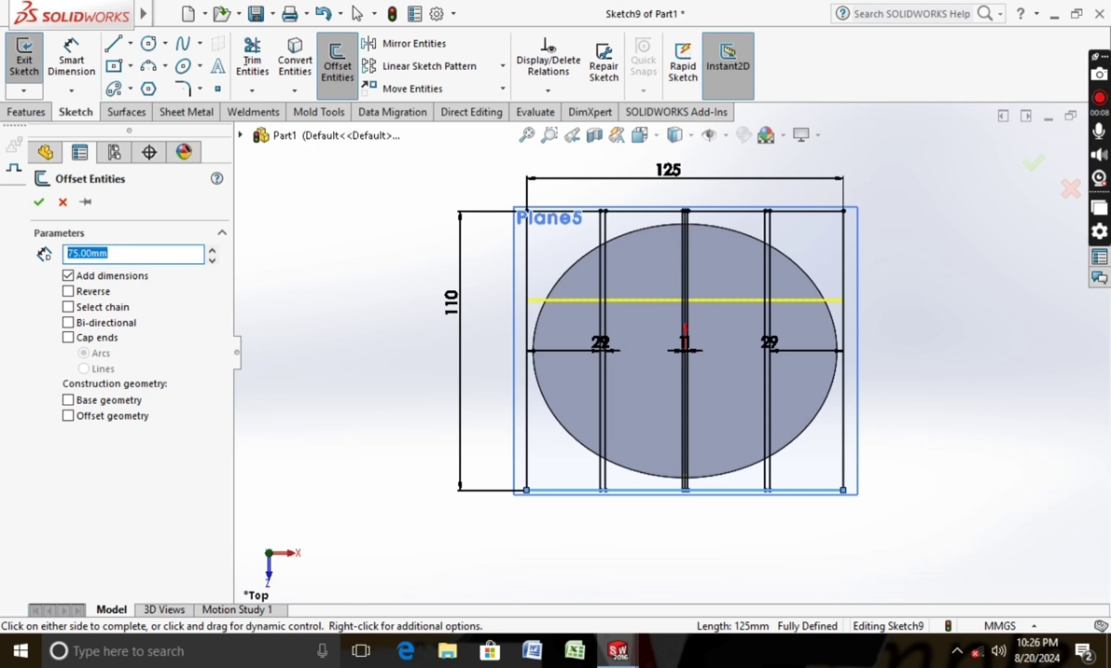
Accept the 75 mm line and convert the vertical centre line to construction geometry.
click(39, 201)
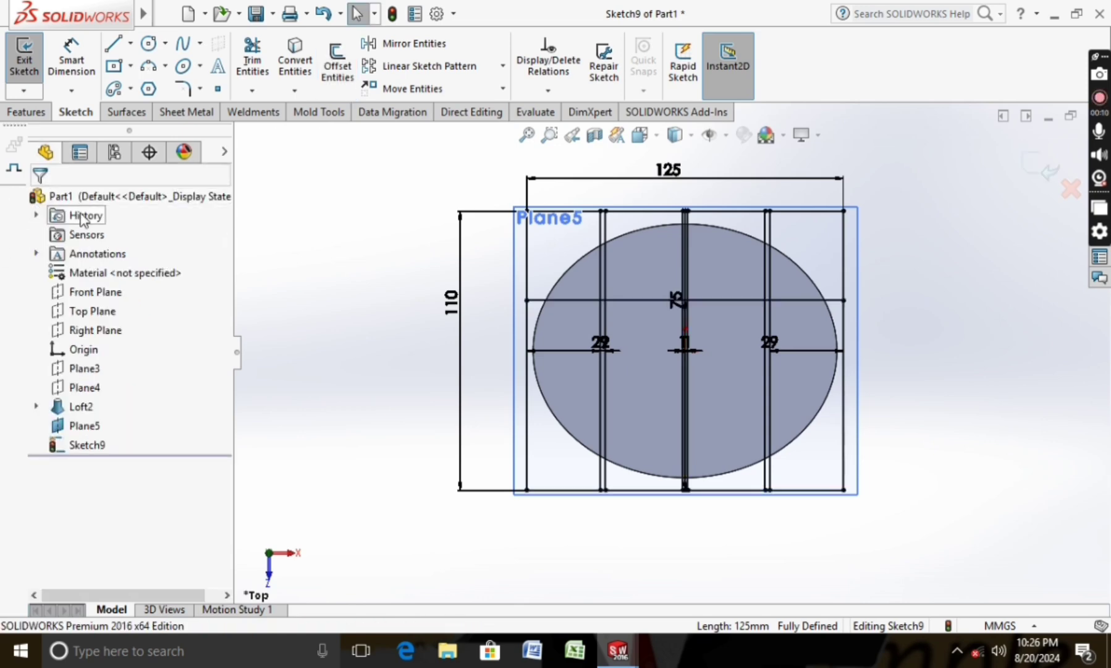
scroll(717, 319, down, 3)
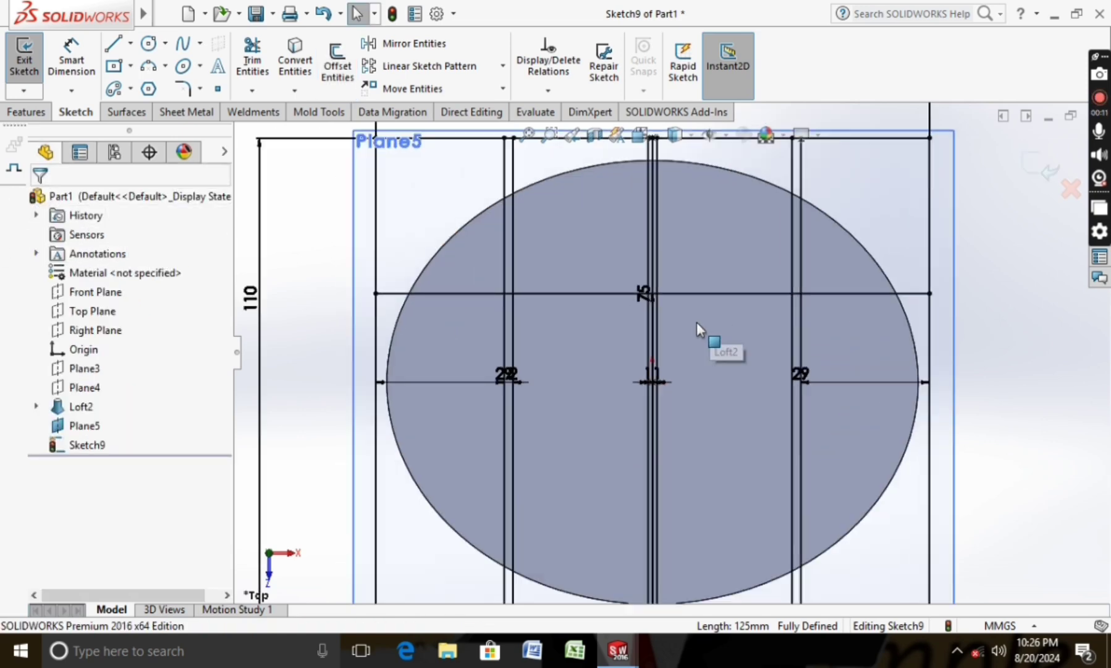
scroll(655, 327, down, 2)
click(650, 325)
right_click(650, 324)
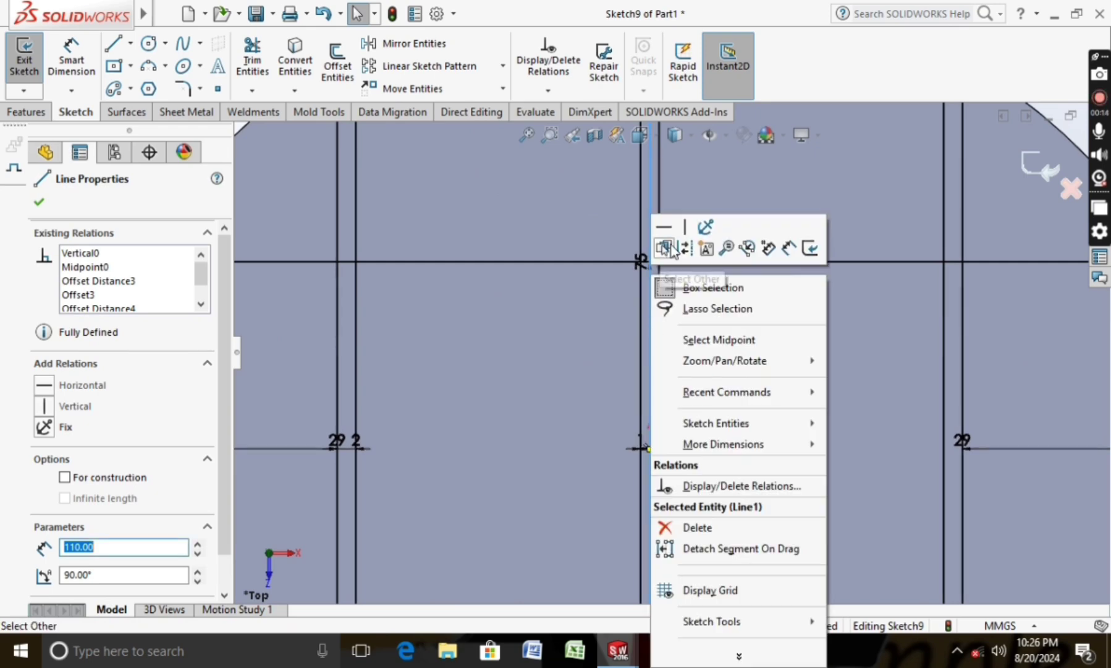
click(663, 250)
scroll(688, 288, up, 3)
scroll(766, 340, up, 2)
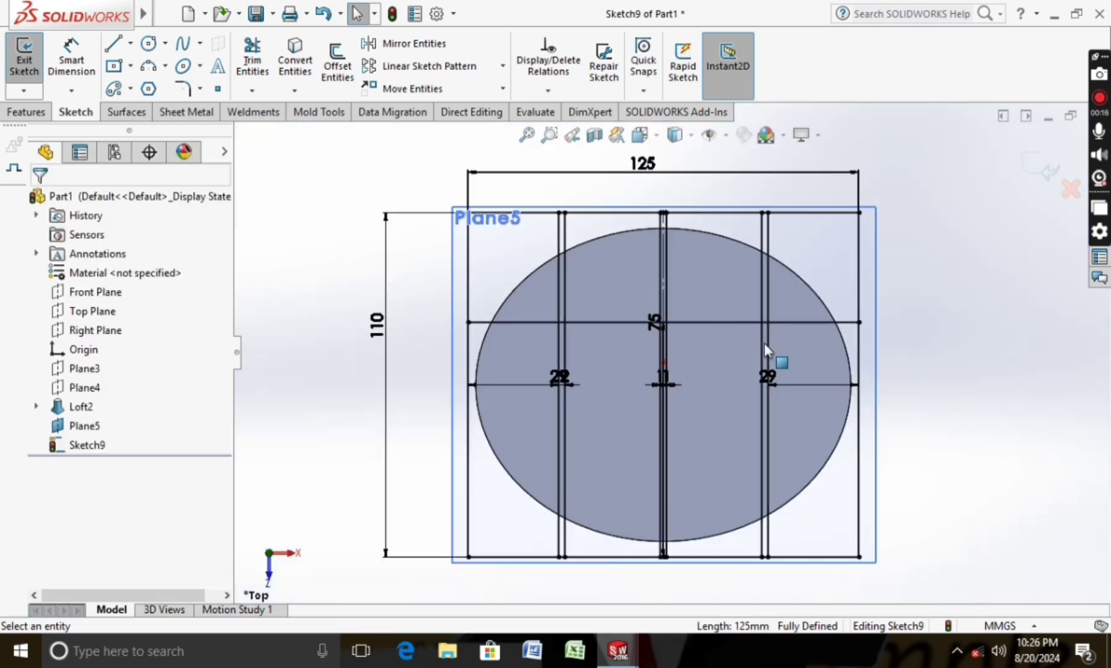
scroll(765, 338, down, 3)
Trim away the right, middle and left parts of the 75 mm horizontal line.
click(252, 57)
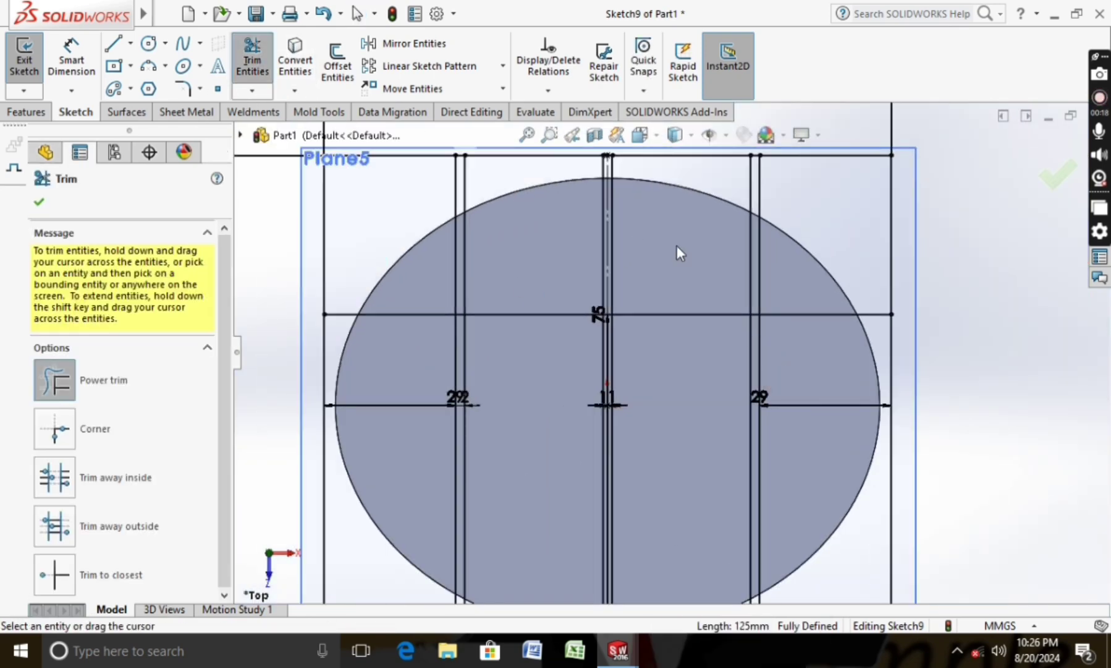
scroll(765, 301, down, 2)
drag(805, 312, 825, 406)
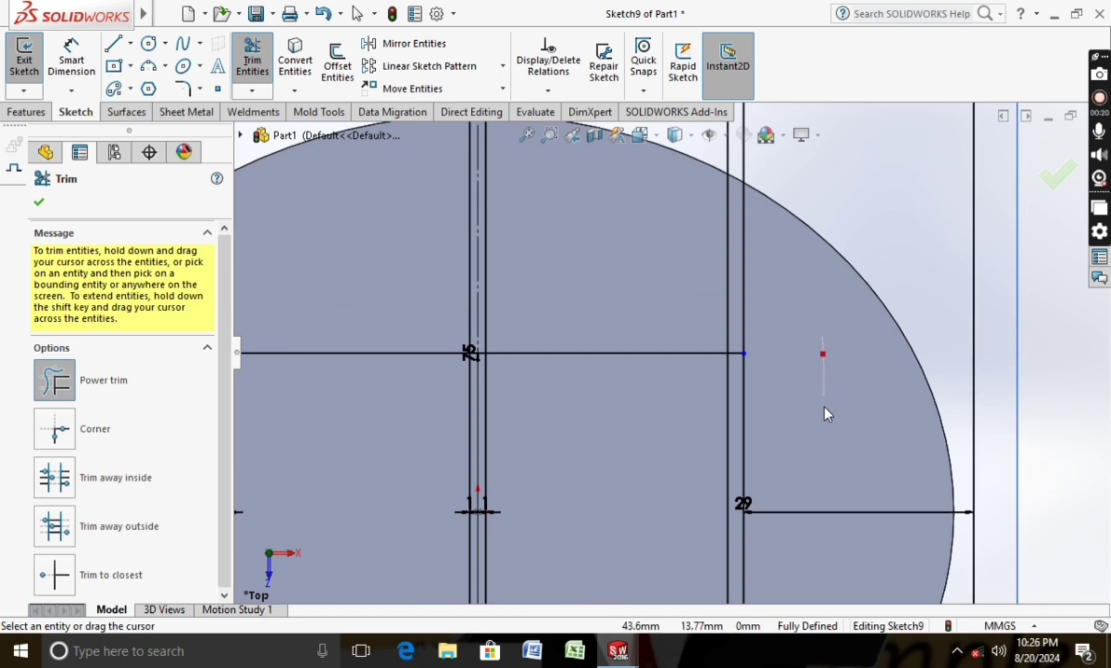
drag(561, 244, 592, 367)
scroll(573, 321, up, 3)
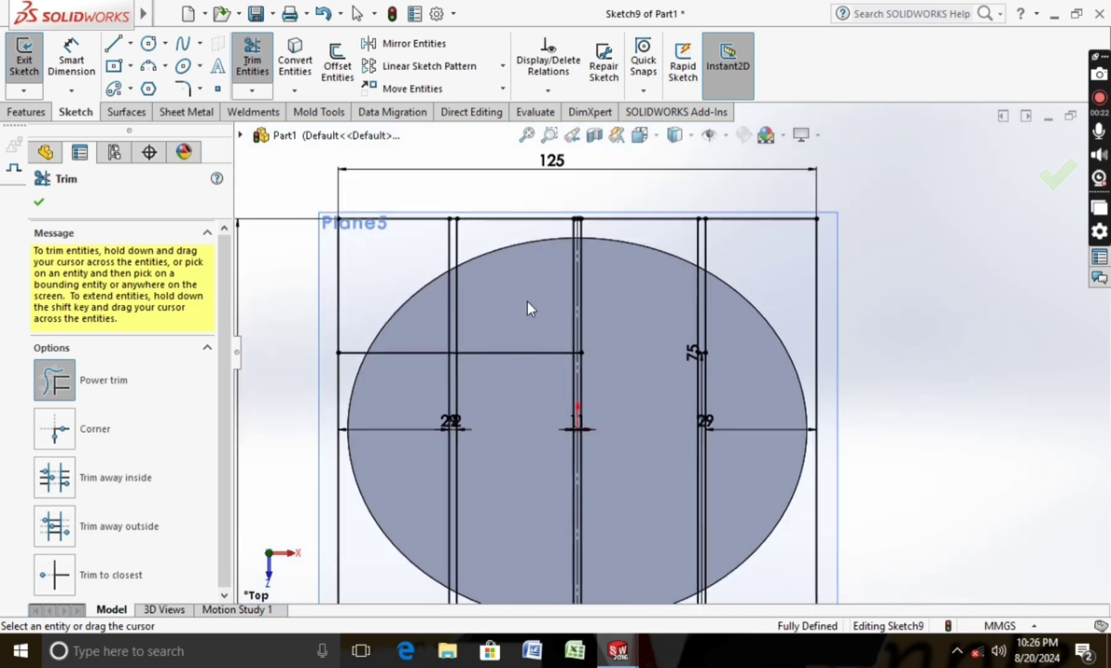
drag(382, 292, 396, 369)
Trim the bottom edge segments between each slot's pair of lines.
scroll(433, 385, up, 3)
scroll(556, 465, down, 2)
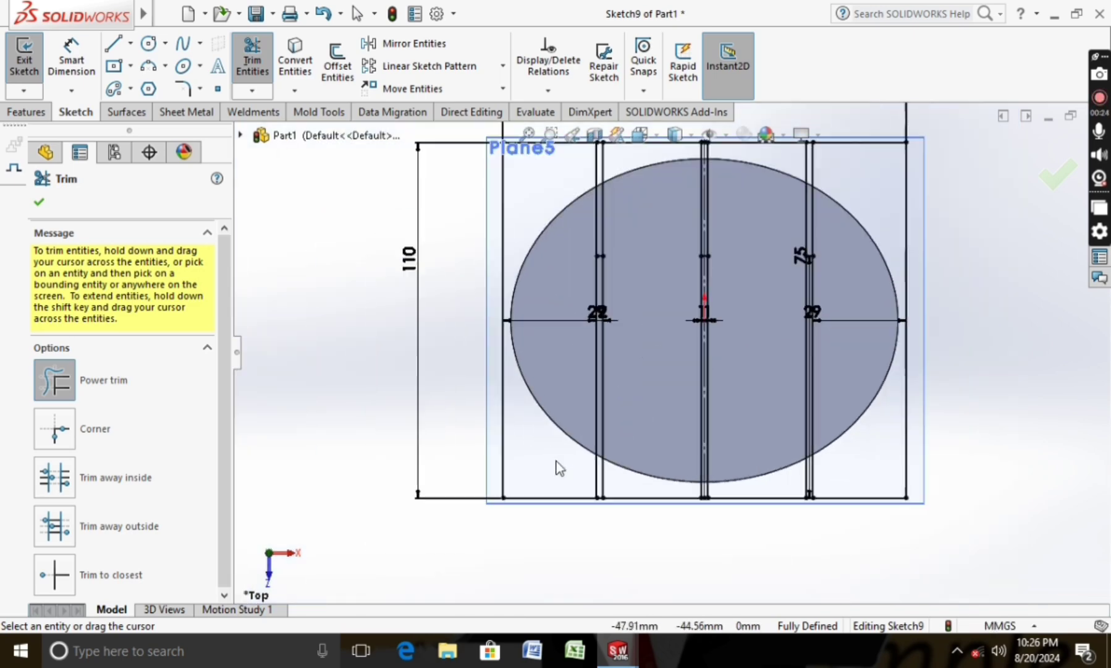
scroll(627, 486, down, 2)
scroll(673, 473, down, 1)
drag(692, 463, 691, 471)
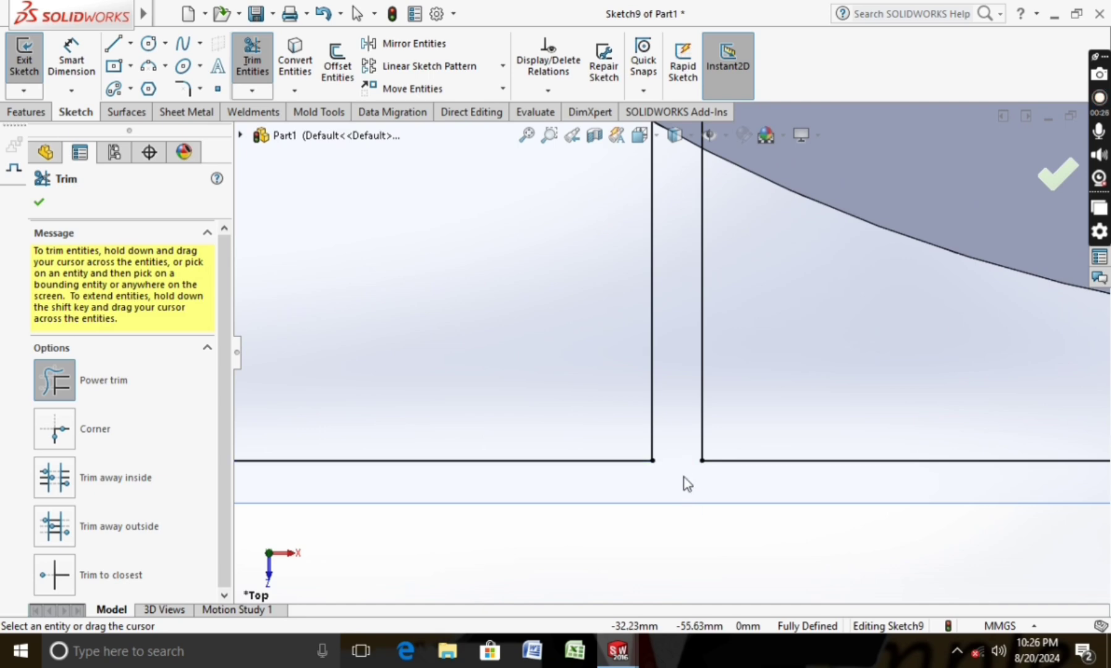
scroll(681, 419, up, 2)
scroll(682, 418, up, 1)
scroll(846, 382, up, 1)
scroll(846, 382, down, 2)
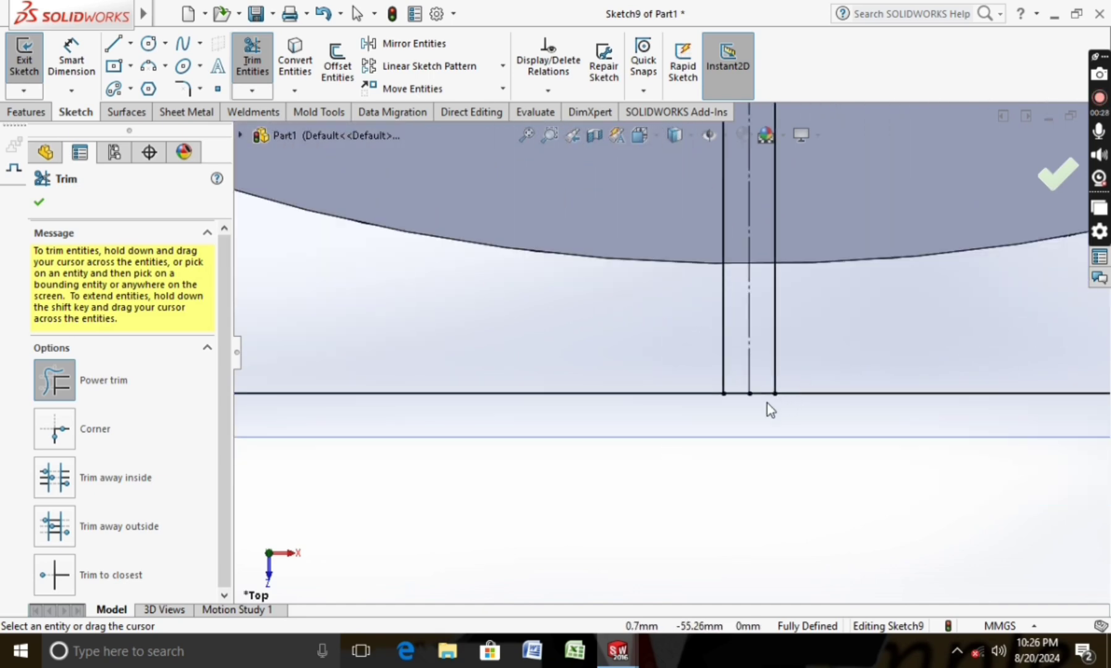
drag(765, 404, 763, 388)
scroll(757, 414, up, 2)
scroll(886, 372, up, 2)
scroll(791, 340, down, 2)
scroll(641, 420, down, 2)
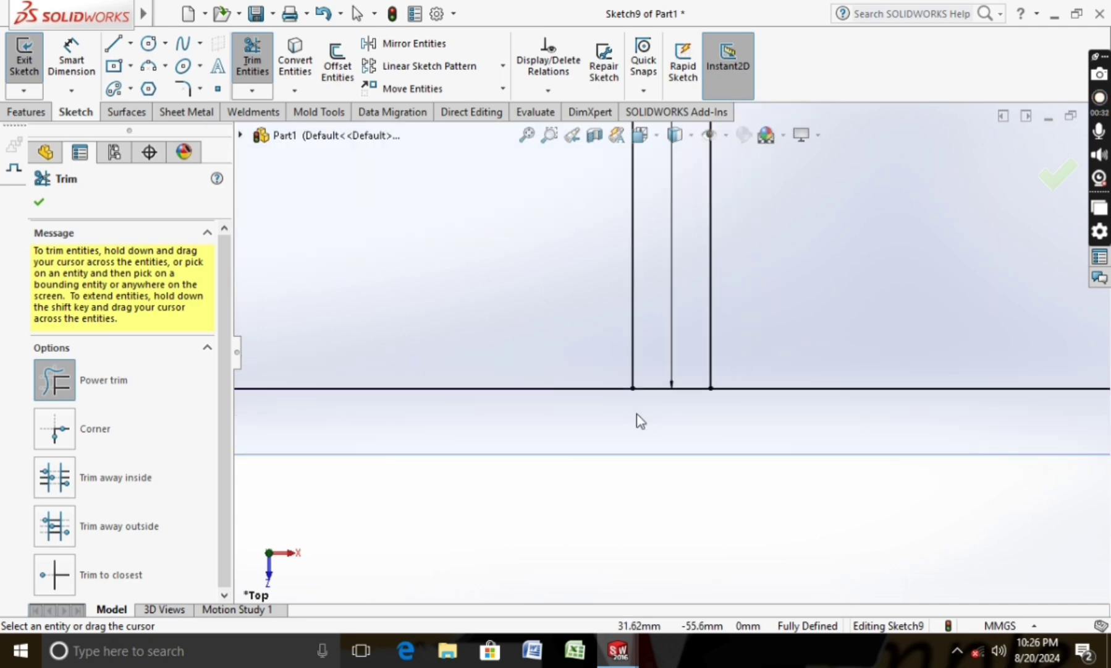
scroll(661, 382, up, 3)
scroll(535, 348, up, 2)
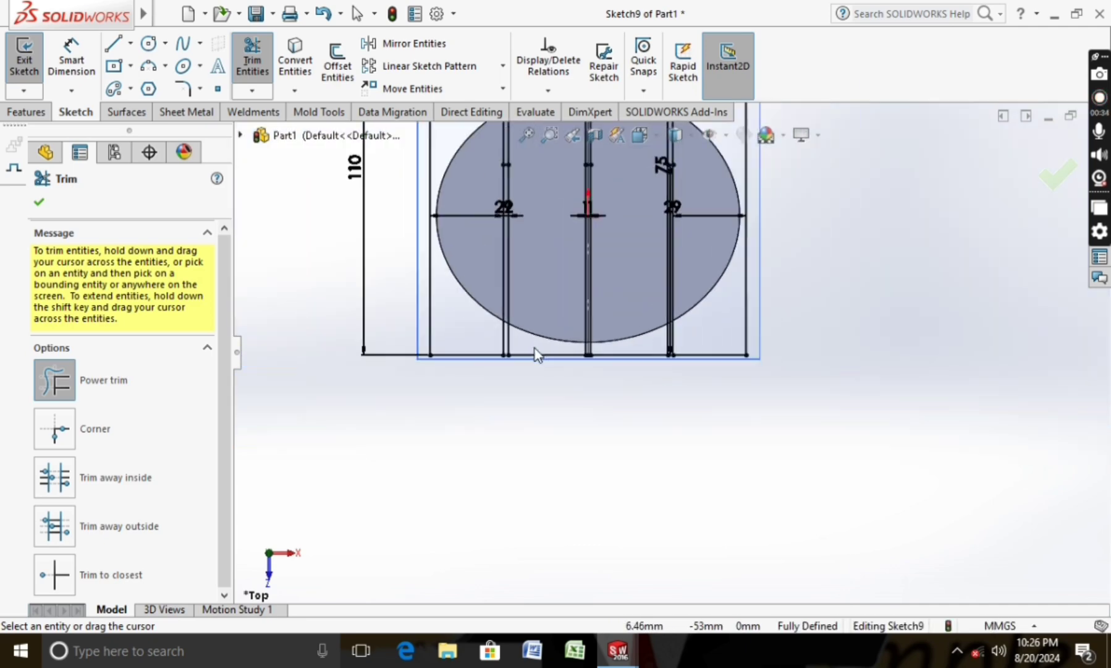
scroll(534, 354, down, 2)
scroll(507, 353, down, 1)
scroll(498, 357, up, 3)
scroll(605, 244, down, 1)
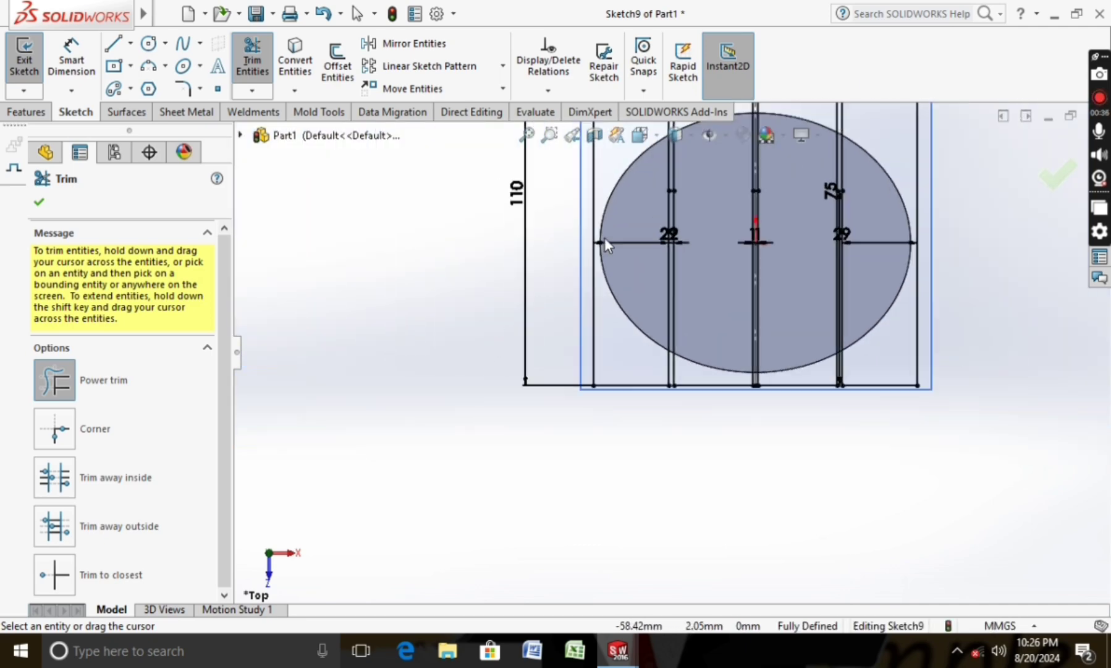
scroll(604, 241, down, 1)
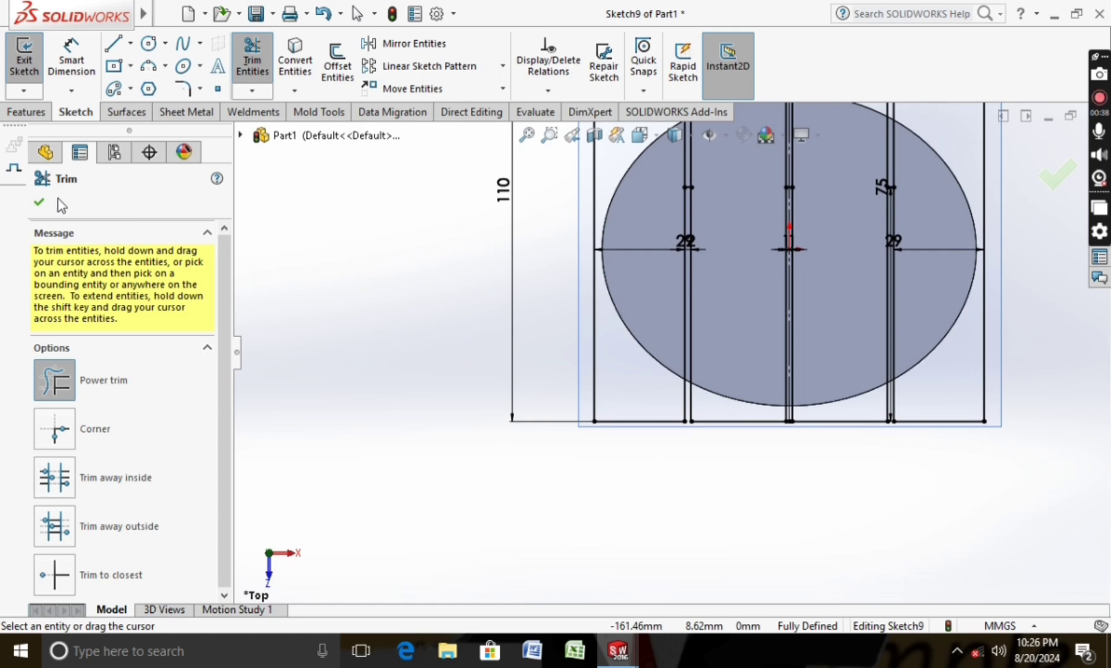
click(42, 204)
Trim the vertical slot lines above the 75 mm height so the slots end there.
scroll(646, 315, up, 2)
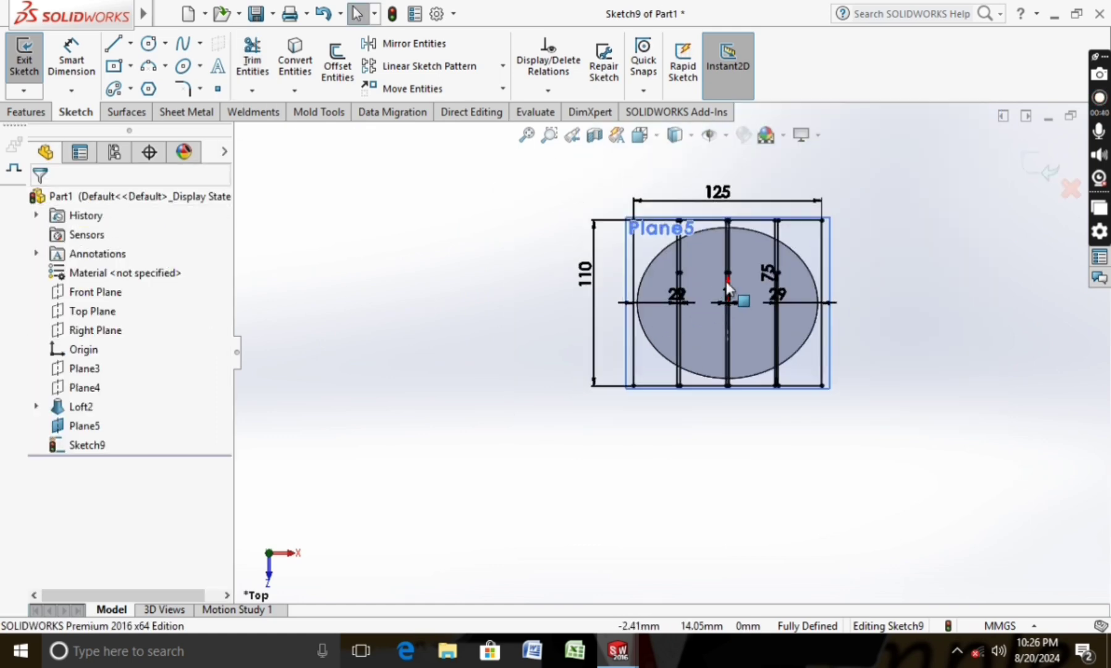
scroll(721, 283, down, 1)
scroll(698, 314, down, 2)
scroll(744, 283, down, 1)
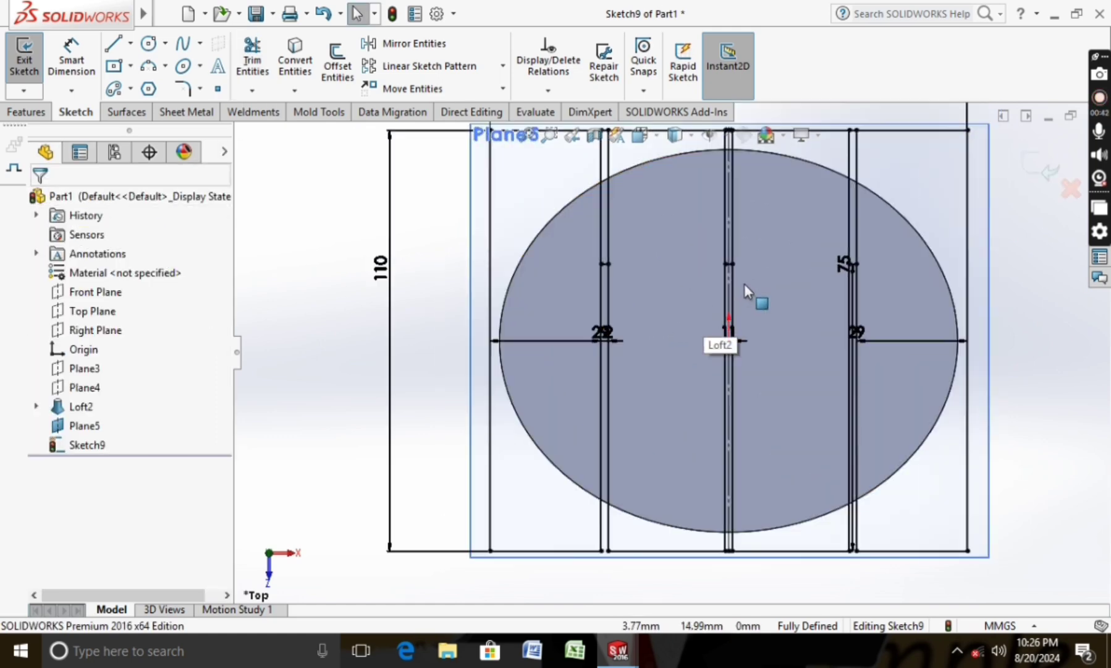
scroll(832, 277, down, 1)
scroll(831, 276, down, 1)
scroll(847, 288, up, 3)
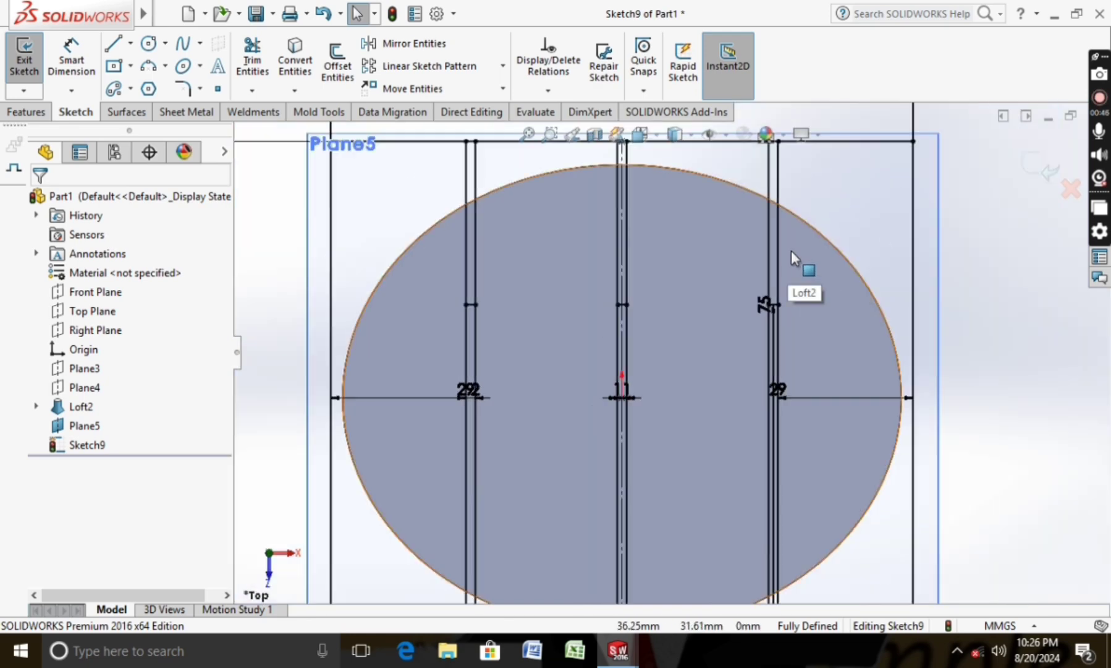
click(252, 62)
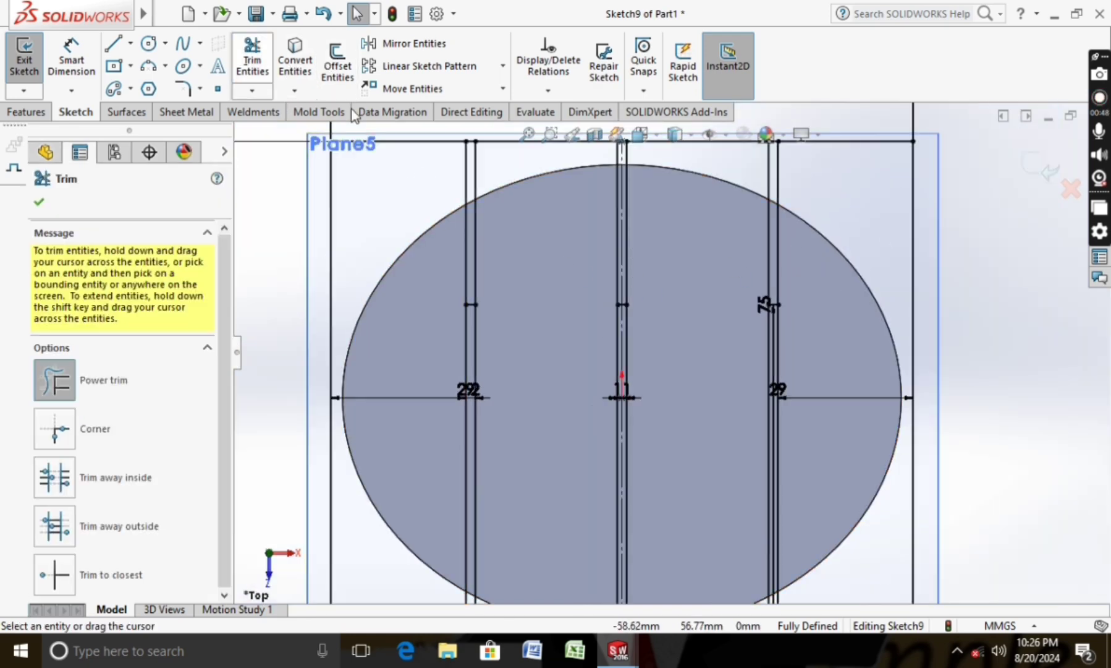
drag(829, 224, 772, 224)
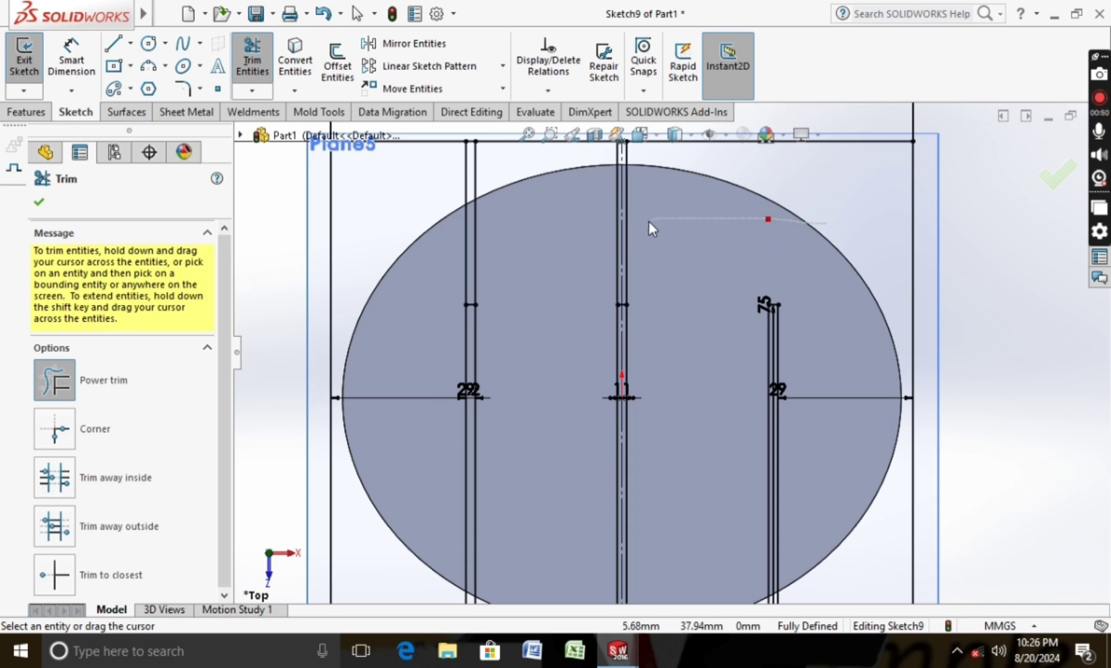
mouse_move(644, 237)
mouse_down()
mouse_move(605, 249)
mouse_move(620, 249)
mouse_move(486, 240)
mouse_up()
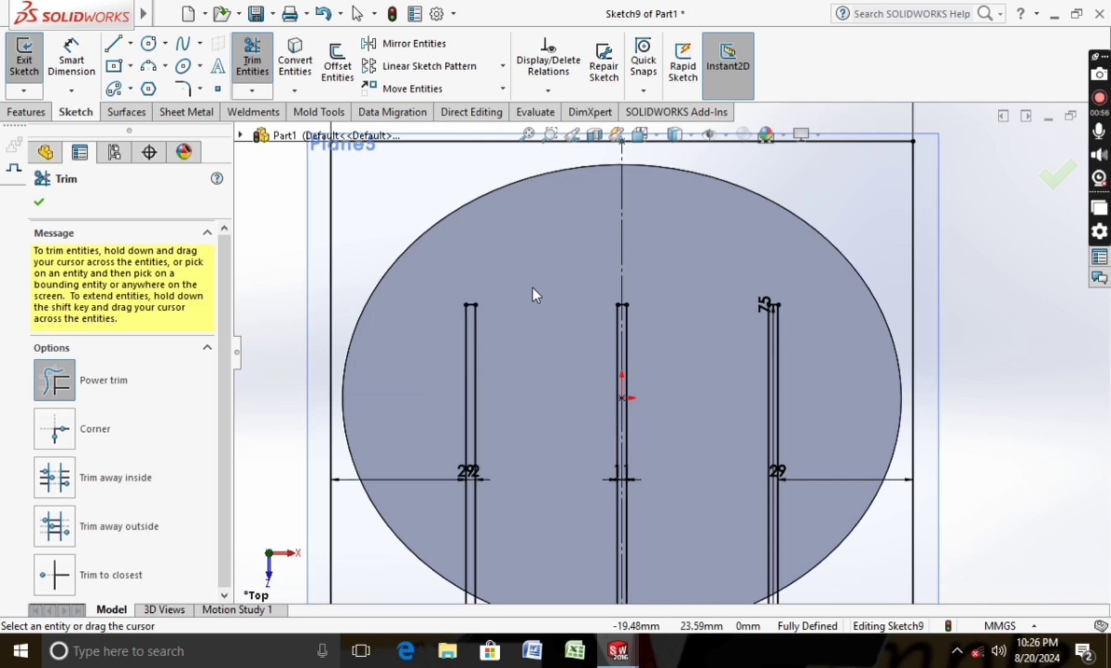
key(f)
click(40, 203)
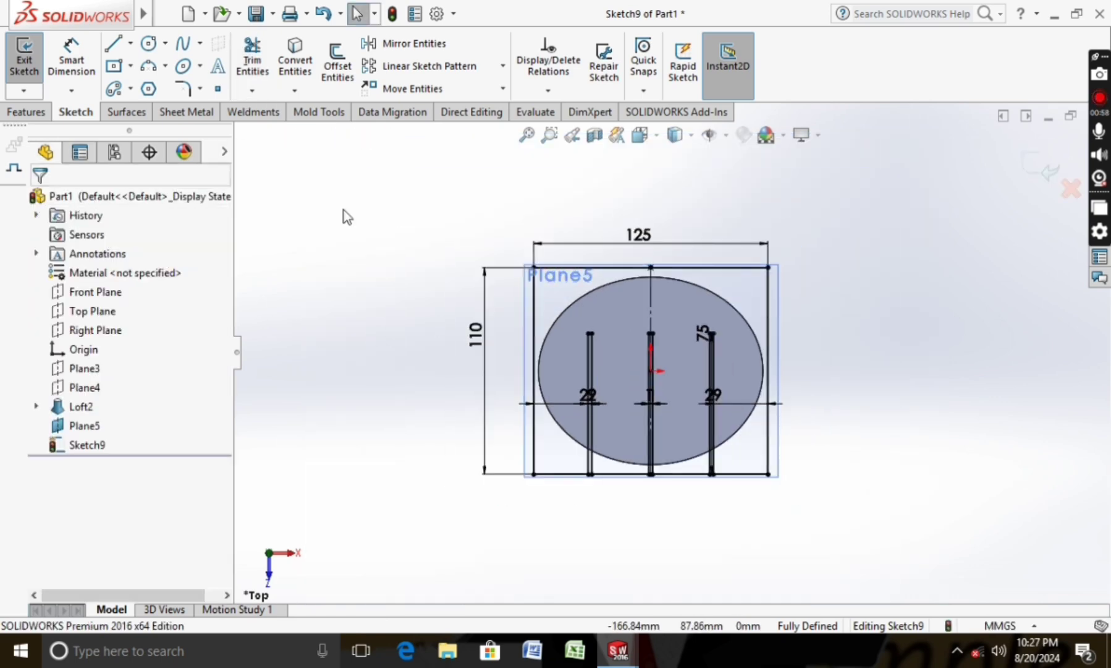
middle_drag(360, 266, 353, 254)
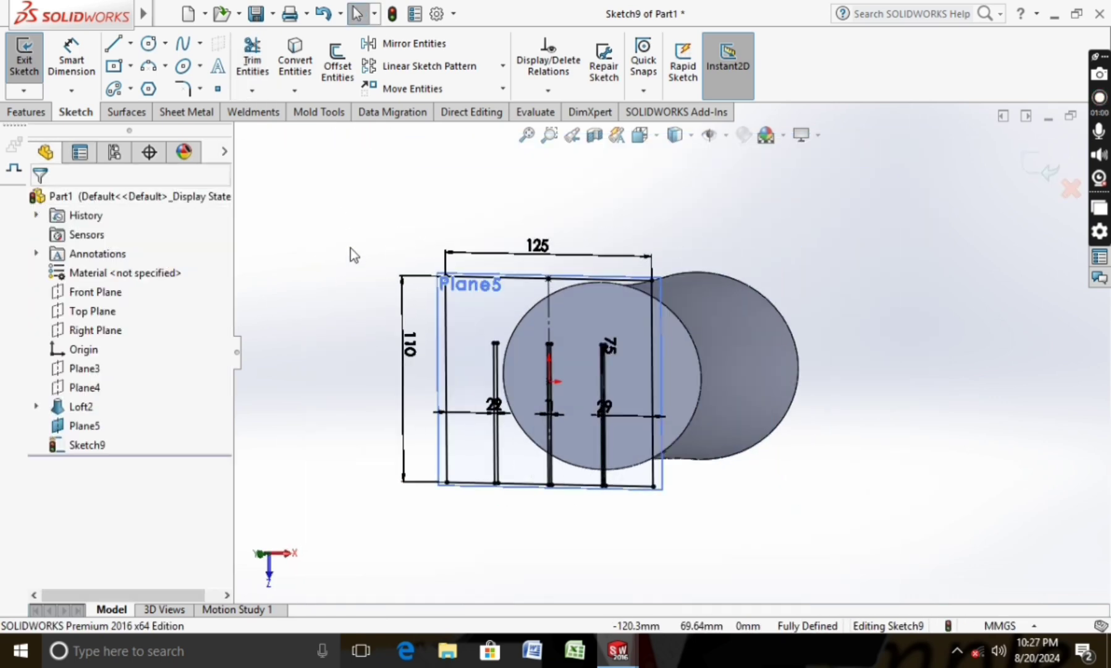
Extrude Sketch9 Up To Surface, ending at the cylinder's end face, as Boss-Extrude1.
click(26, 112)
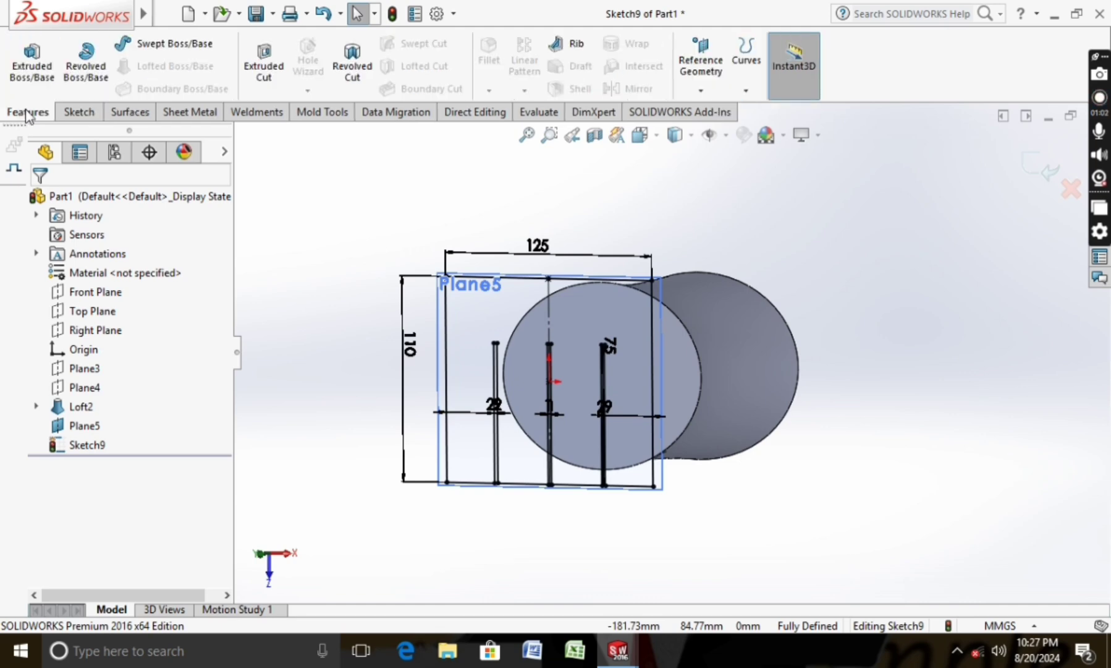
click(32, 68)
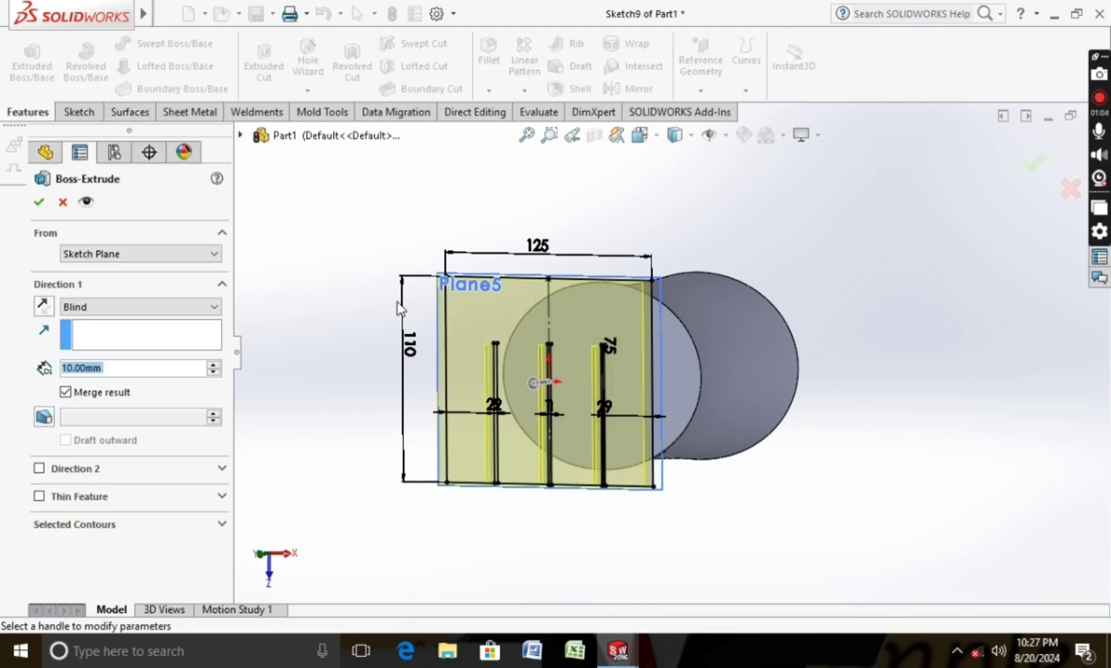
middle_drag(400, 308, 298, 279)
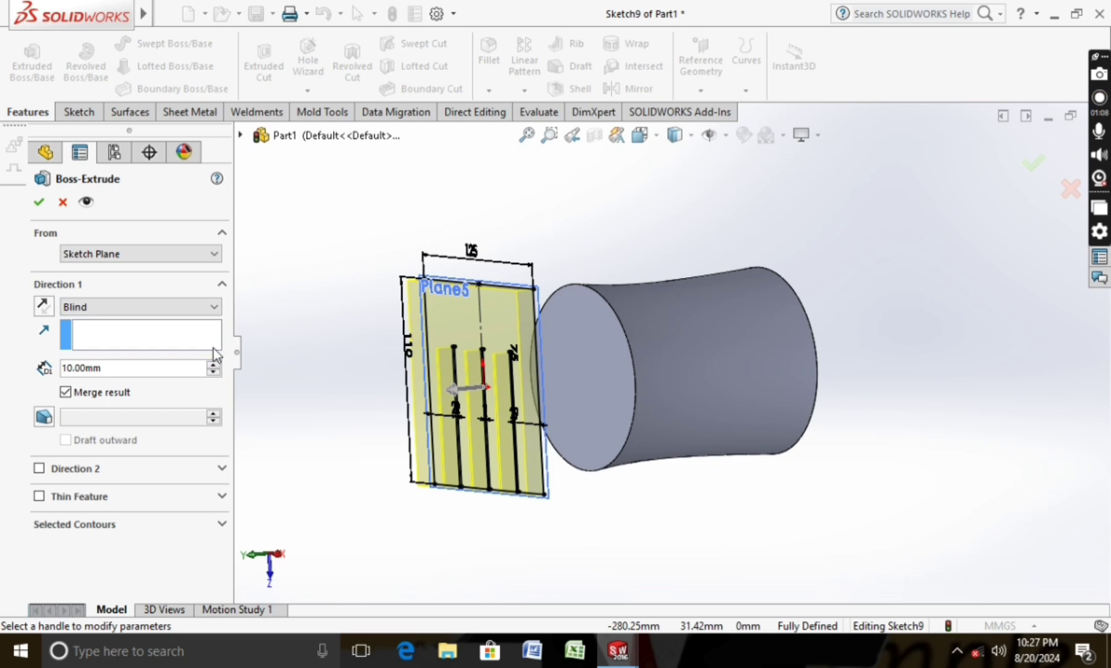
click(213, 305)
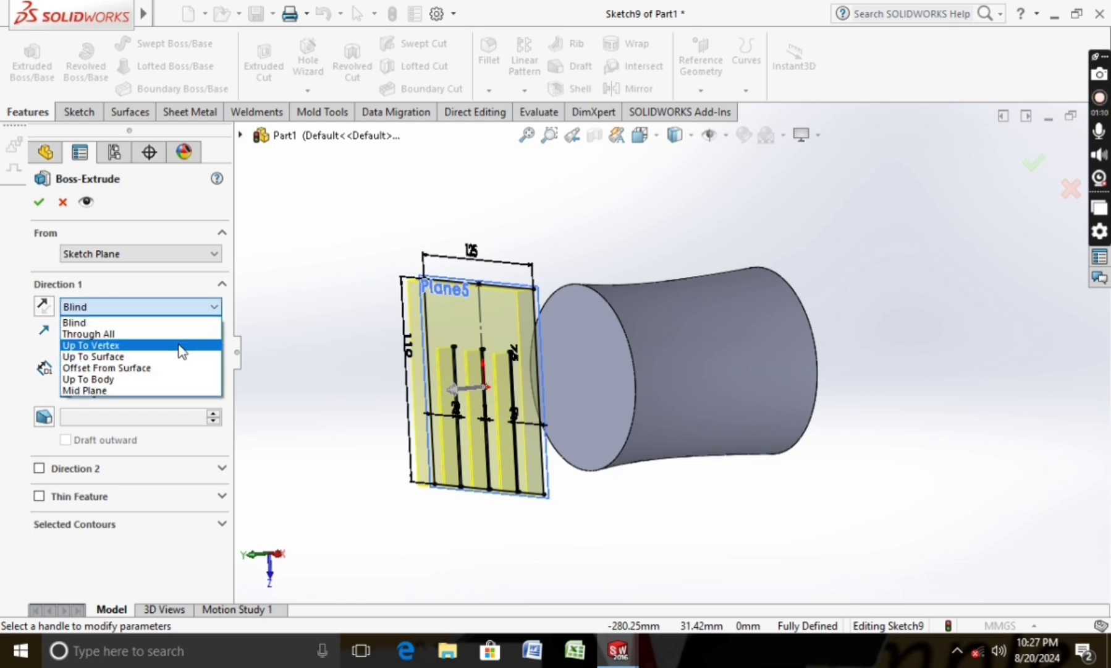
click(159, 357)
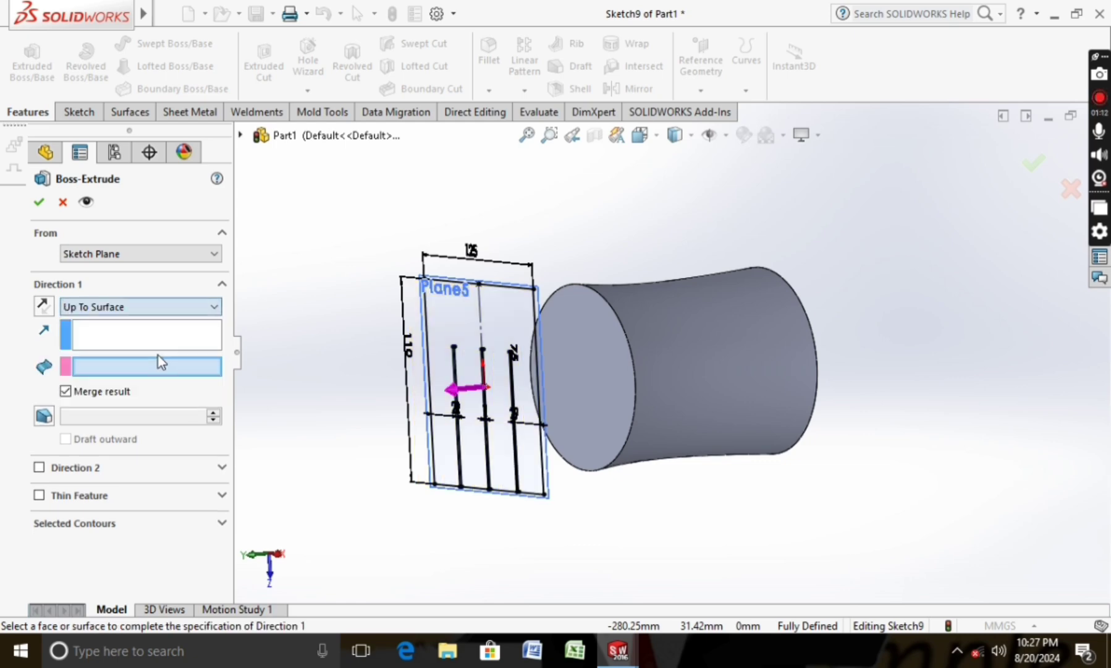
click(573, 370)
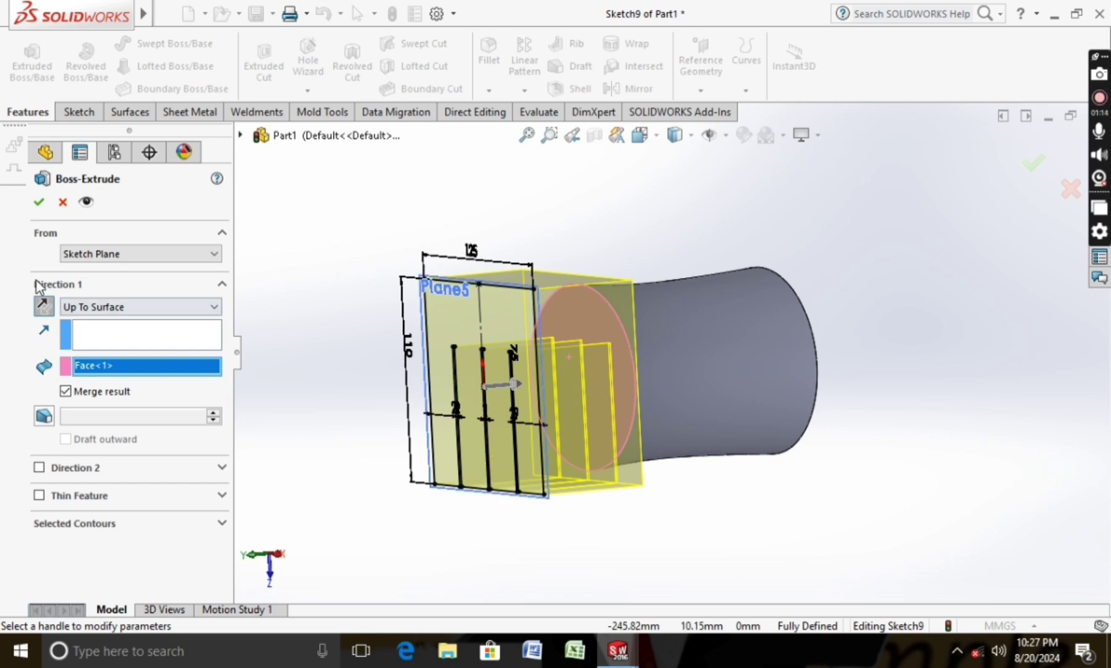
click(39, 202)
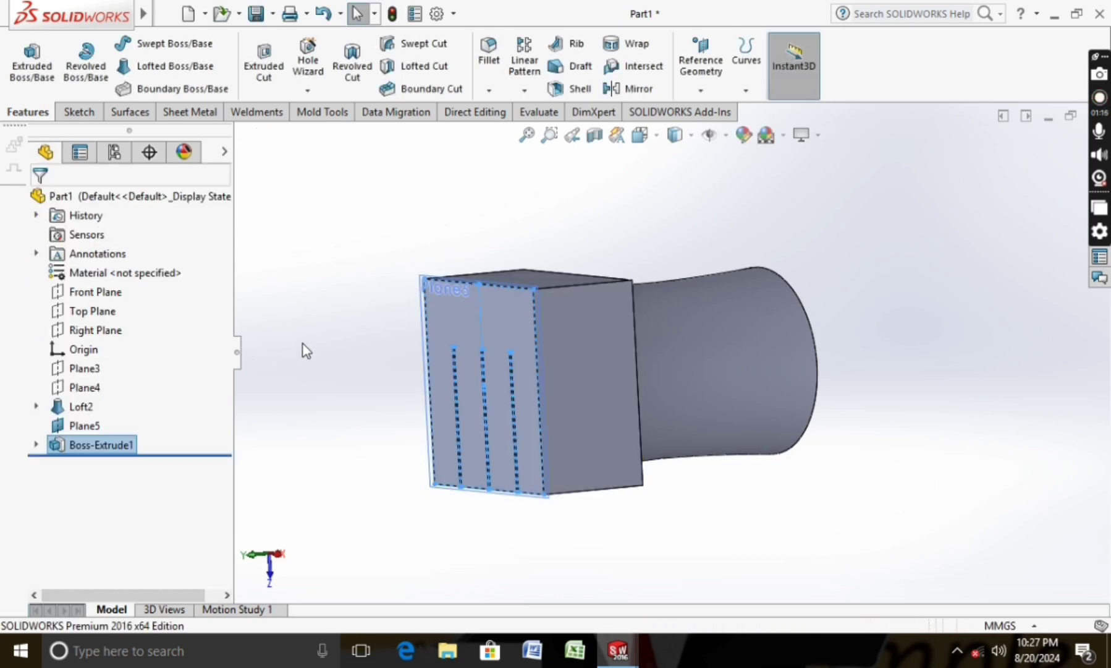
middle_drag(306, 350, 399, 356)
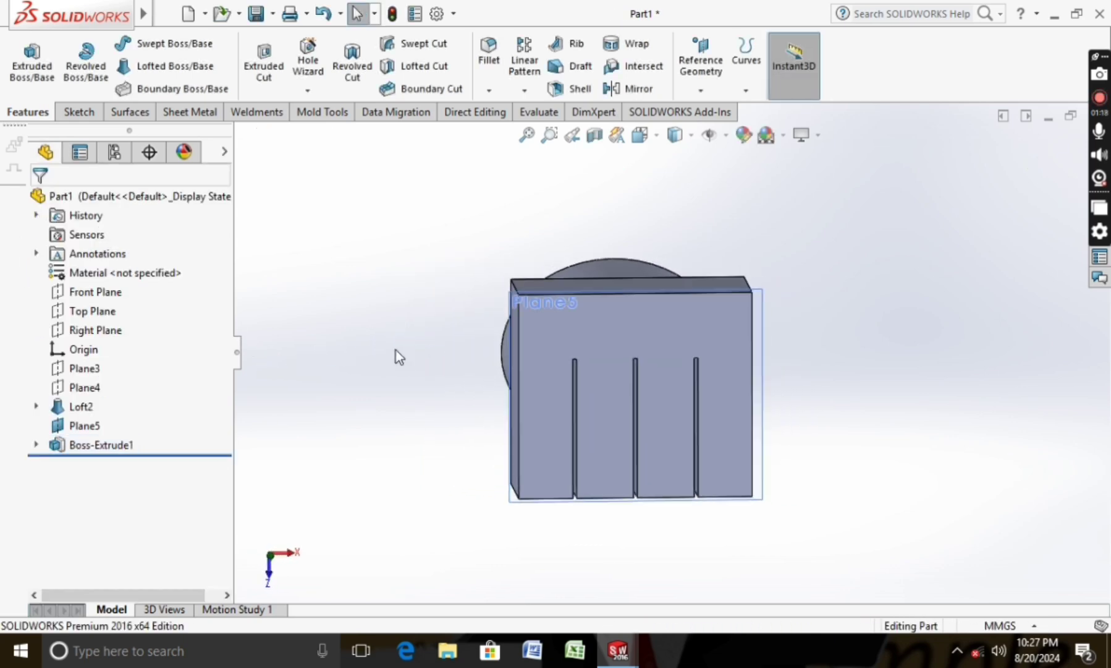
Start a fillet and select the block's two top edges.
click(489, 52)
mouse_move(459, 193)
middle_down()
mouse_move(512, 240)
mouse_move(565, 263)
middle_up()
click(690, 305)
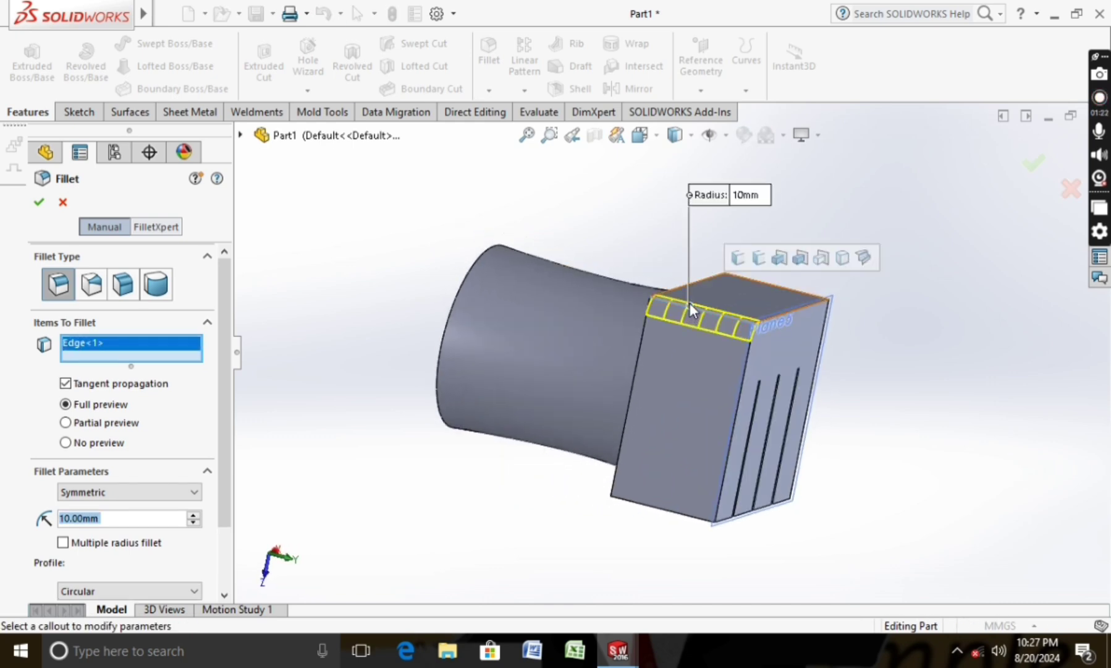
middle_drag(384, 226, 541, 281)
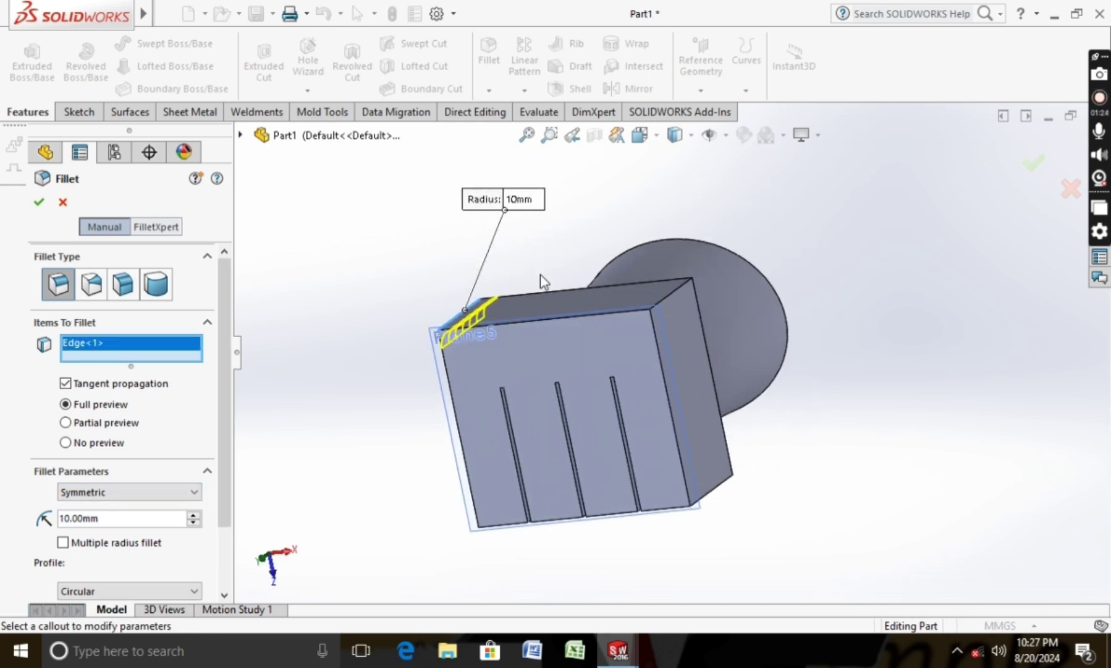
click(660, 301)
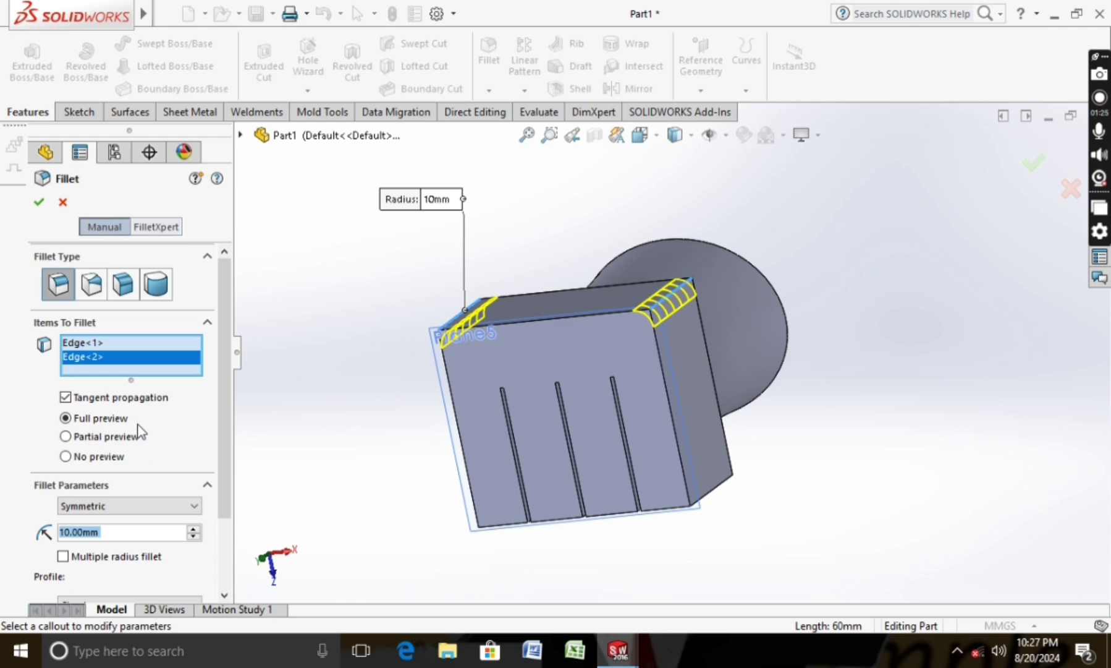
Set the fillet radius to 25 mm and create Fillet1.
click(194, 529)
click(194, 529)
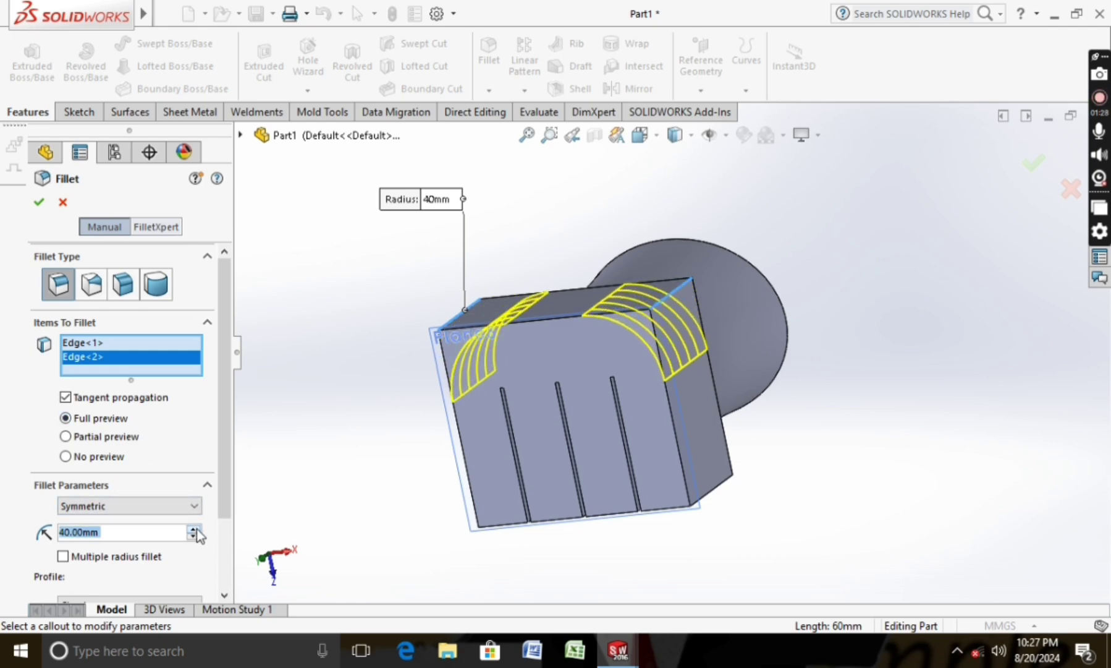
click(193, 536)
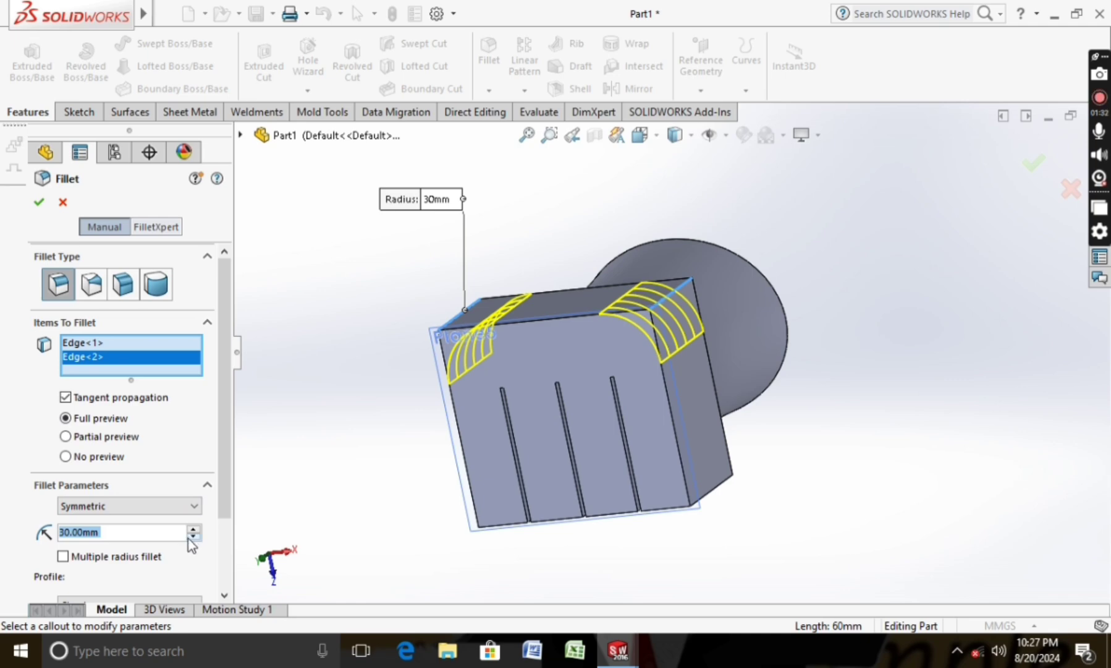
click(194, 535)
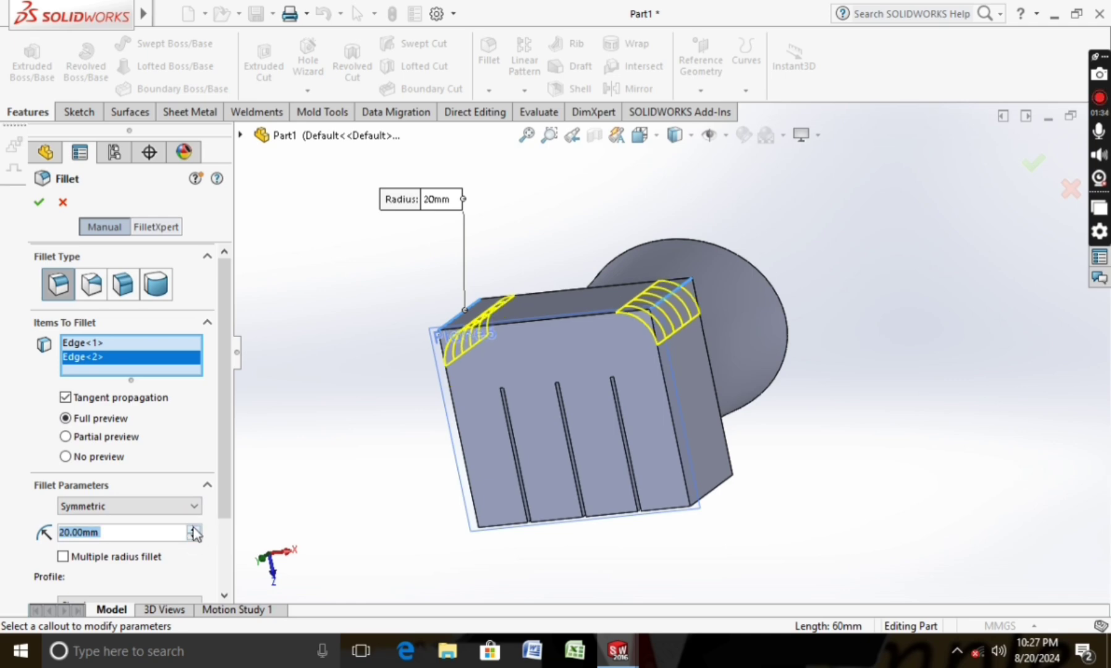
click(191, 528)
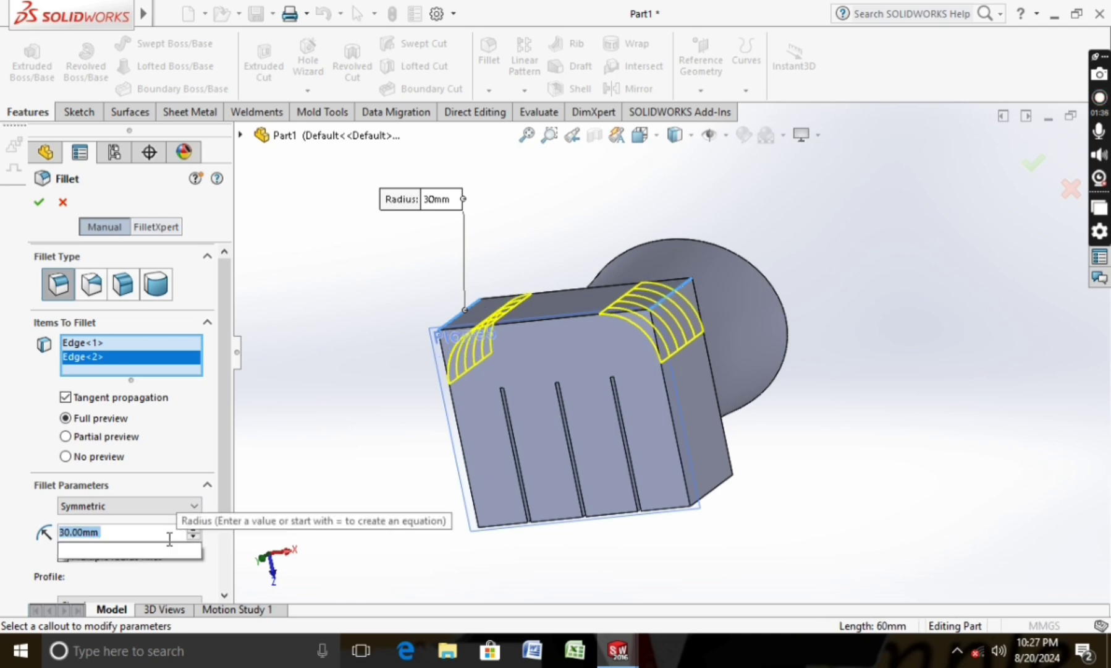
text(25)
key(Return)
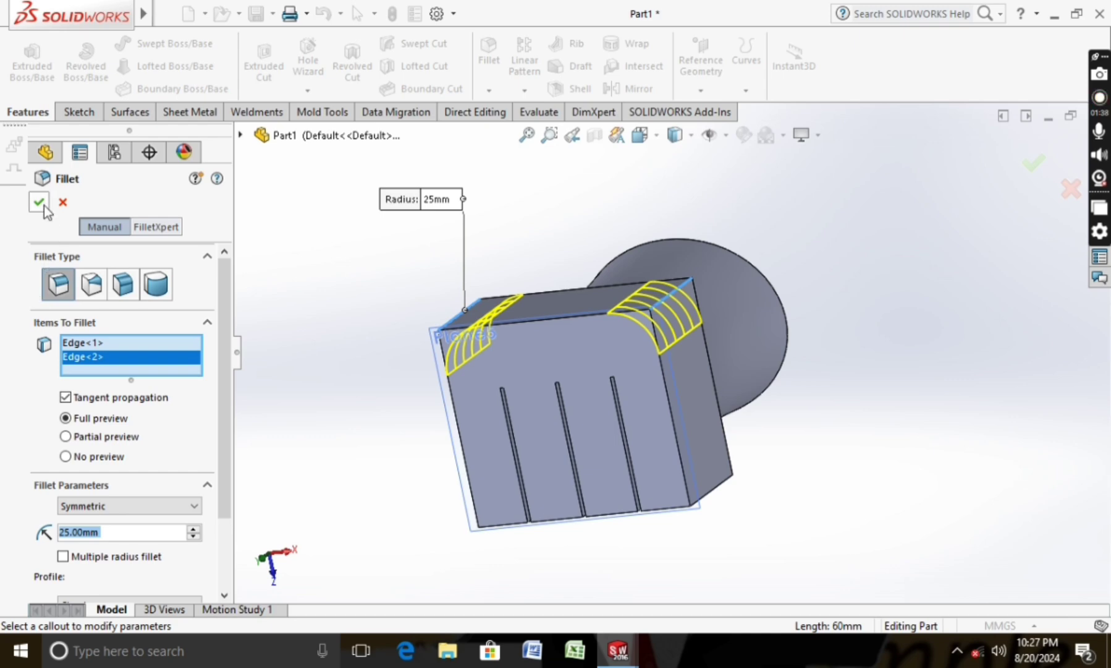
click(44, 206)
mouse_move(360, 462)
middle_down()
mouse_move(434, 407)
mouse_move(578, 441)
mouse_move(419, 395)
mouse_move(276, 405)
mouse_move(244, 420)
mouse_move(241, 412)
mouse_move(265, 439)
mouse_move(278, 442)
mouse_move(273, 419)
mouse_move(402, 477)
mouse_move(385, 499)
mouse_move(467, 411)
middle_up()
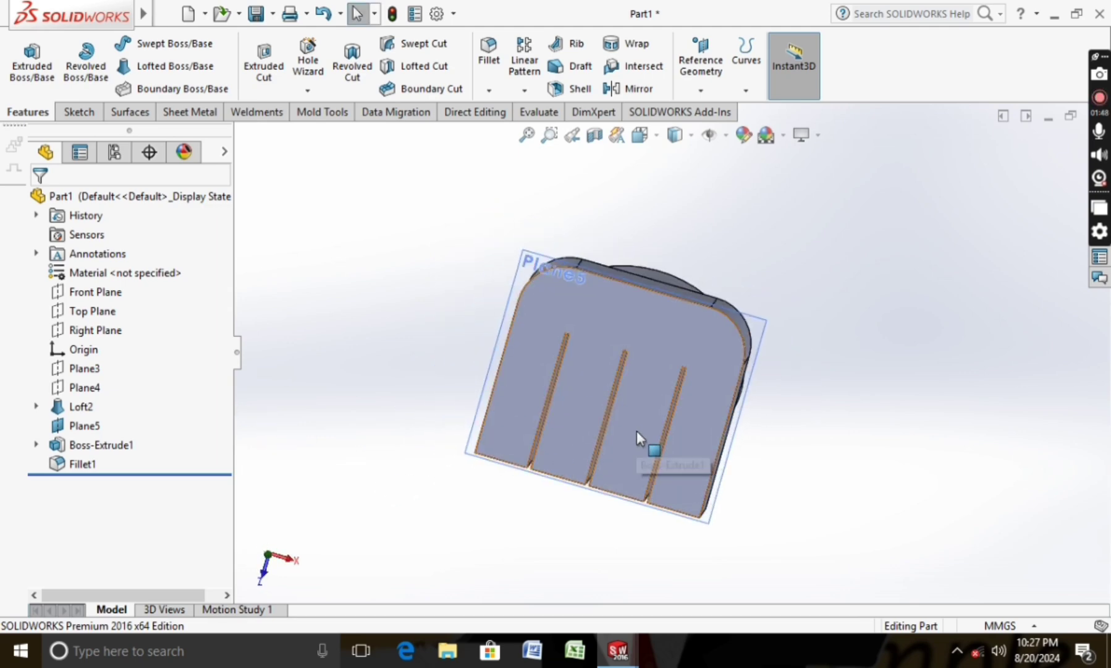
Start a new fillet on the left slot edge with a 10 mm radius.
scroll(529, 464, down, 2)
click(529, 459)
scroll(529, 463, down, 3)
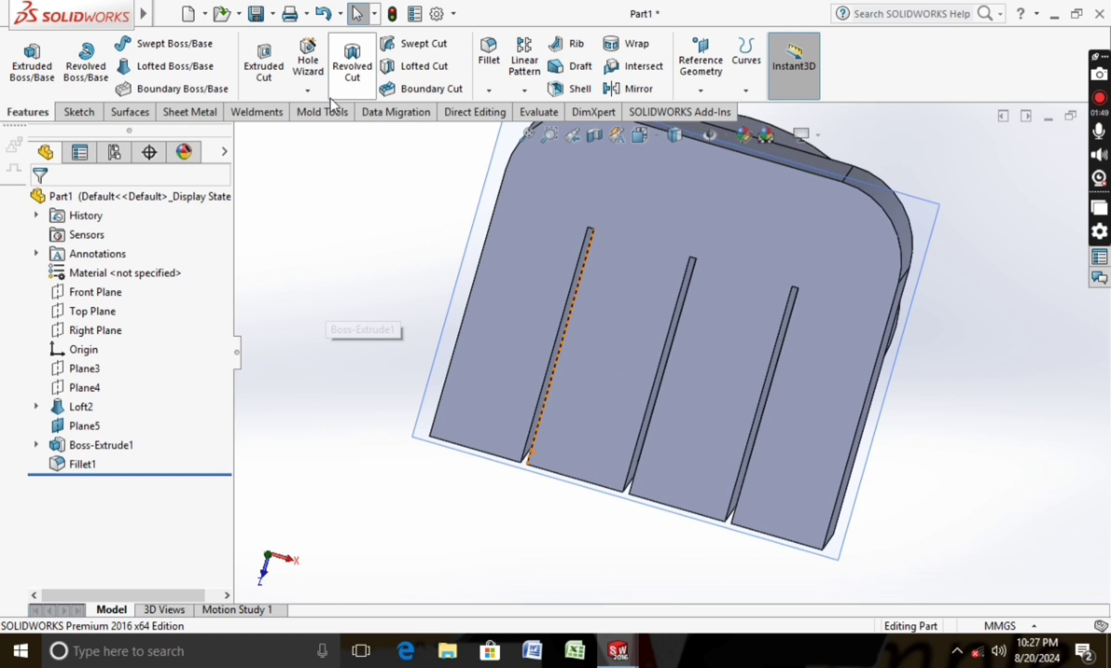
click(488, 81)
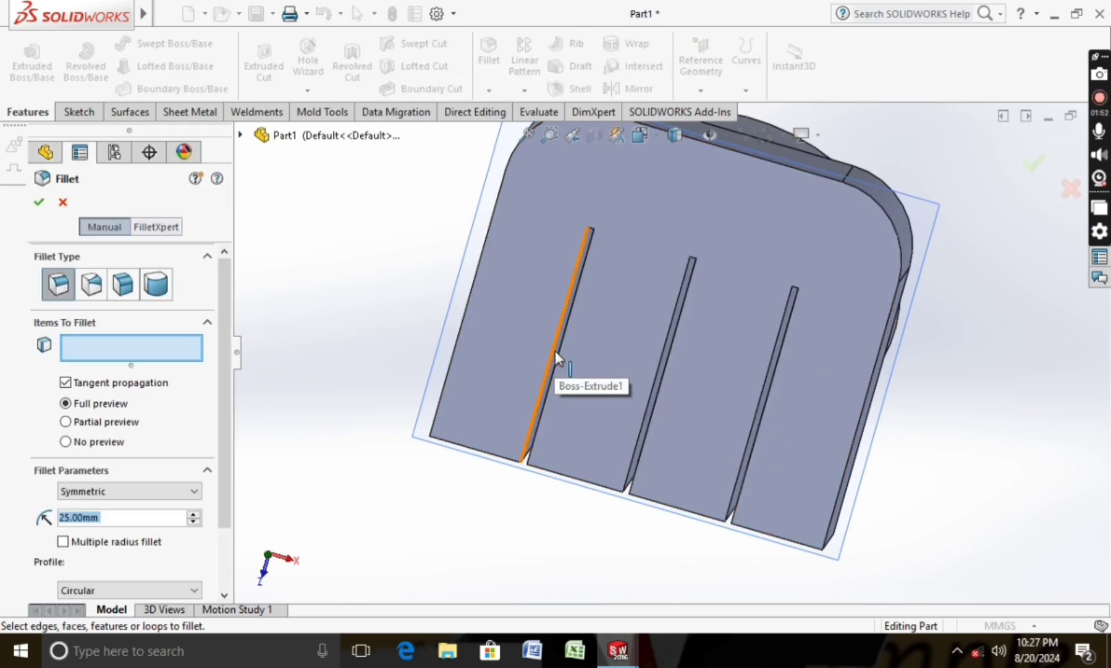
click(555, 351)
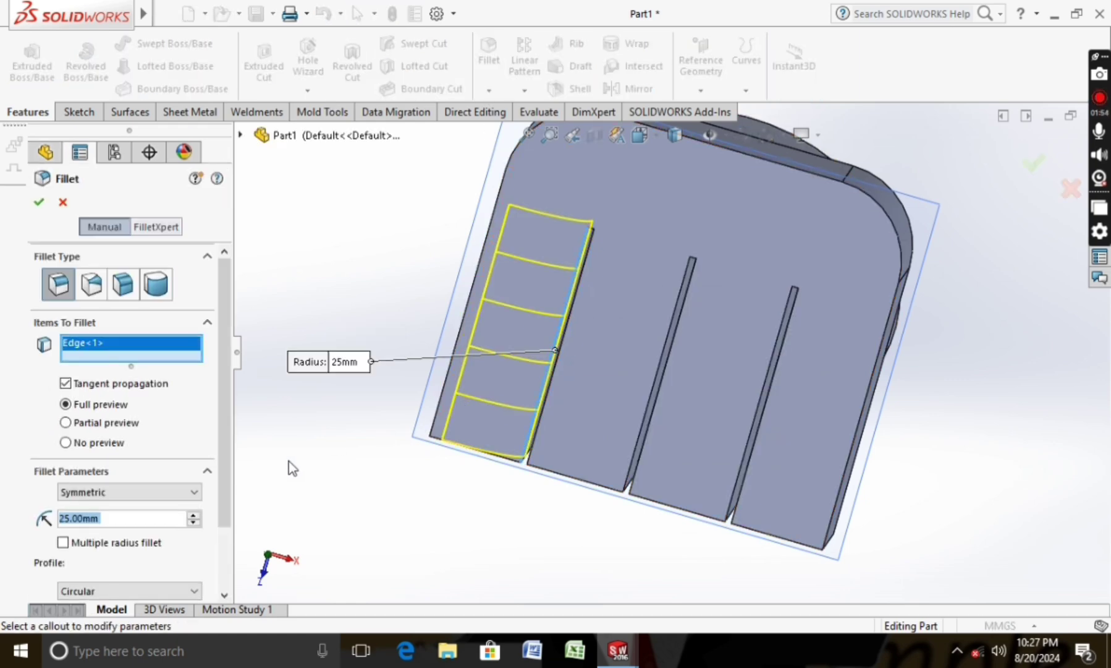
text(10)
key(Return)
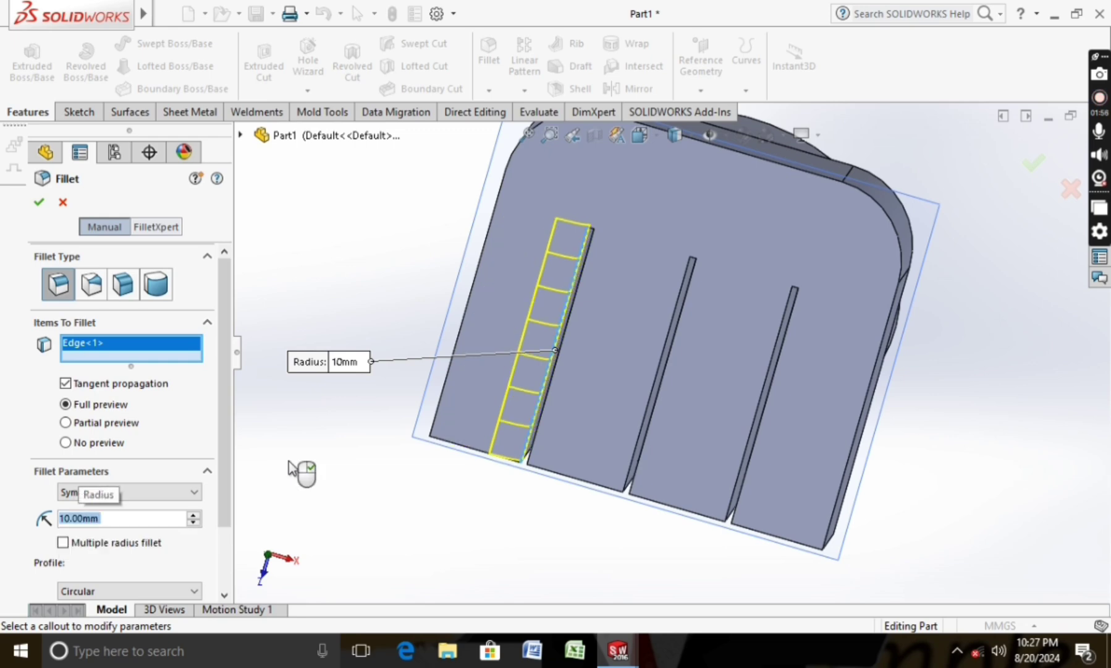
Add the front face's outer outline and the remaining five slot edges.
click(454, 345)
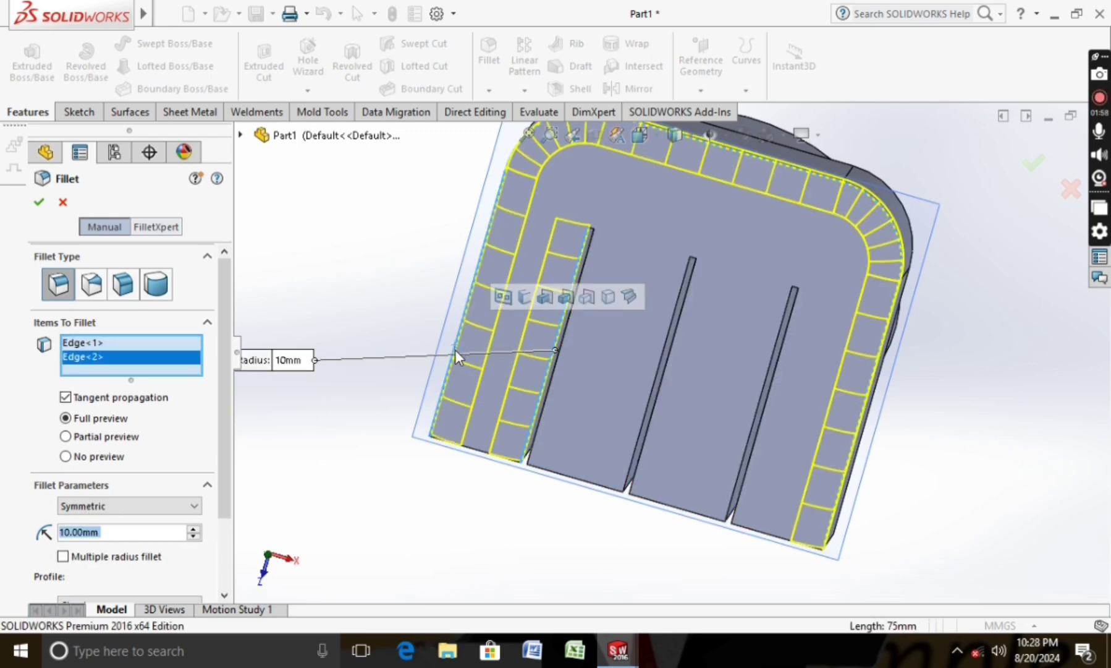
click(746, 472)
click(741, 472)
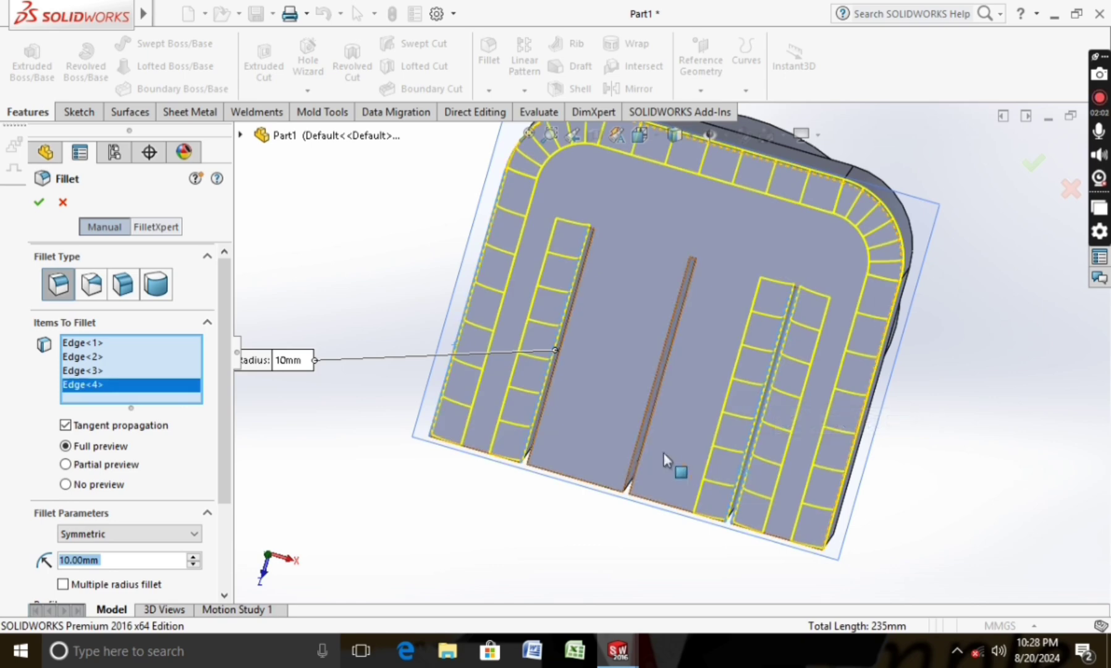
click(646, 431)
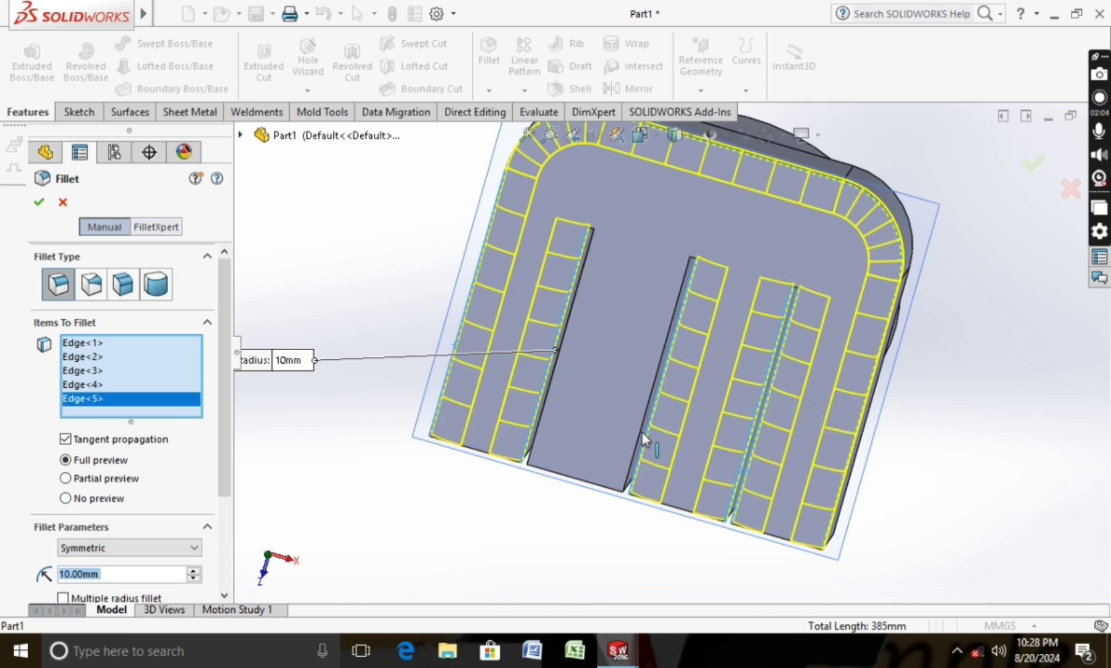
click(642, 432)
click(547, 396)
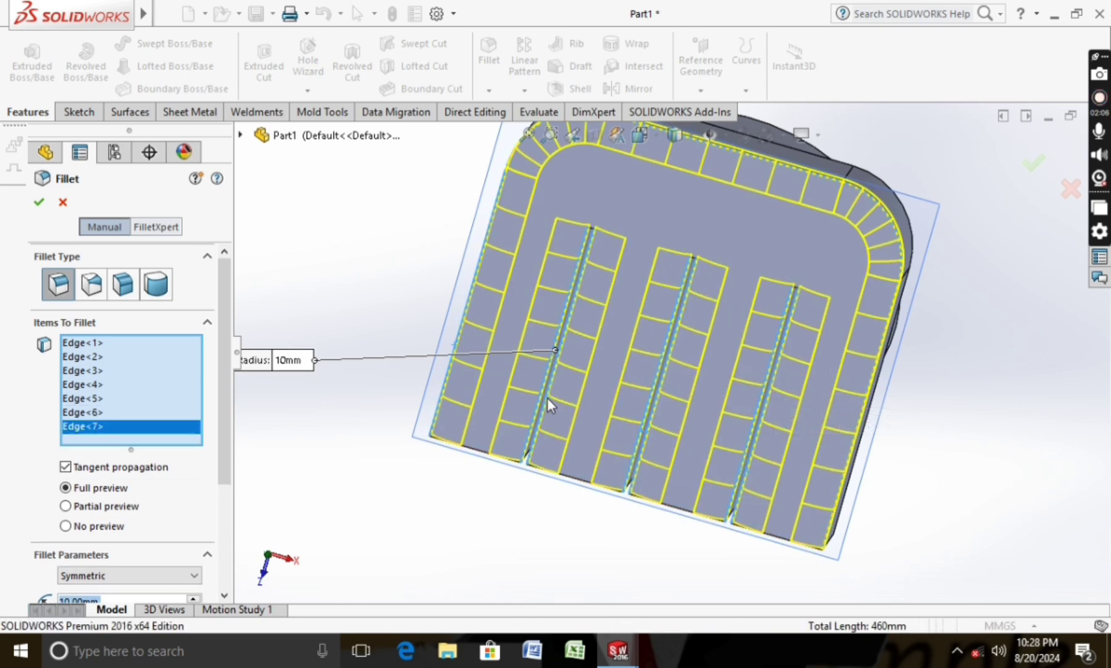
Set the radius to 12 mm and create Fillet2 on all seven edges.
scroll(196, 538, down, 3)
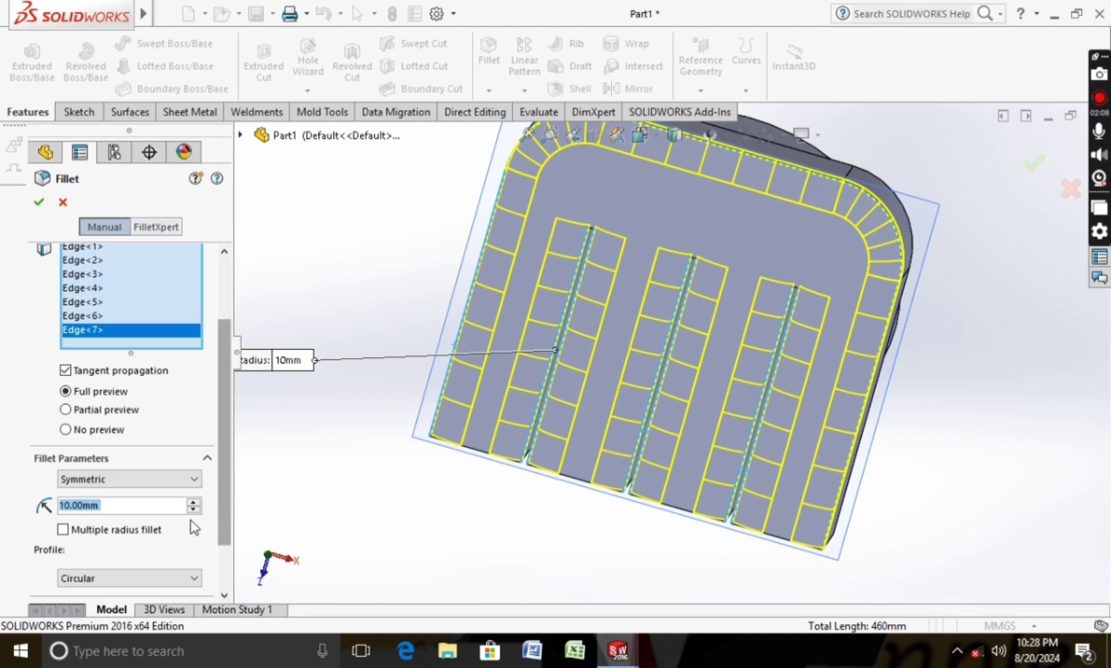
text(15)
key(Return)
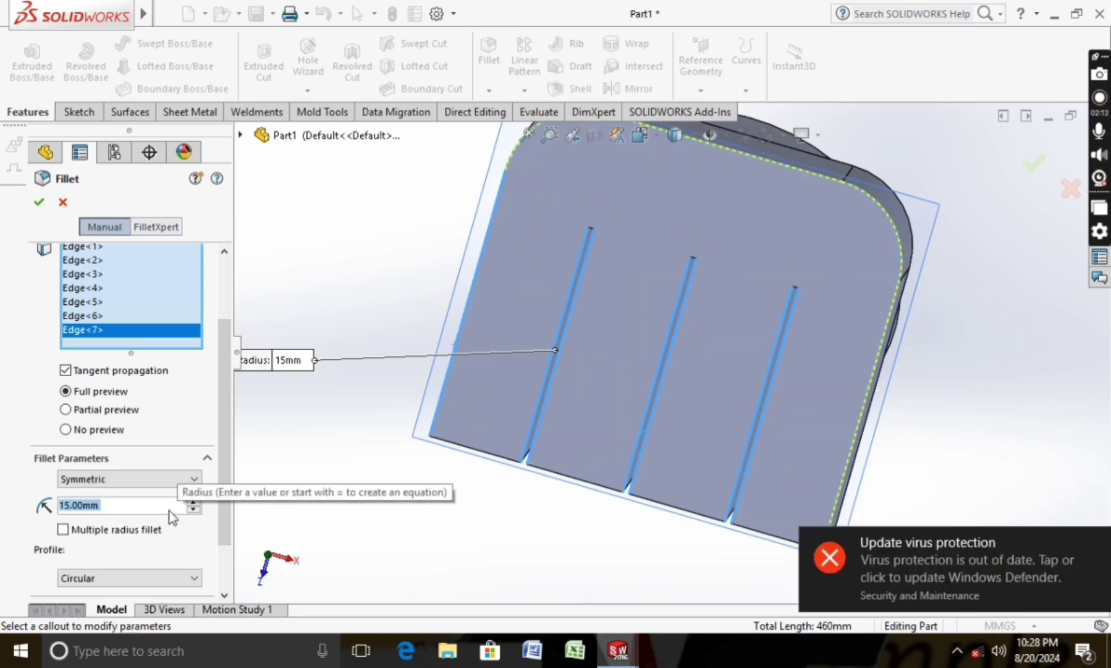
text(123)
key(BackSpace)
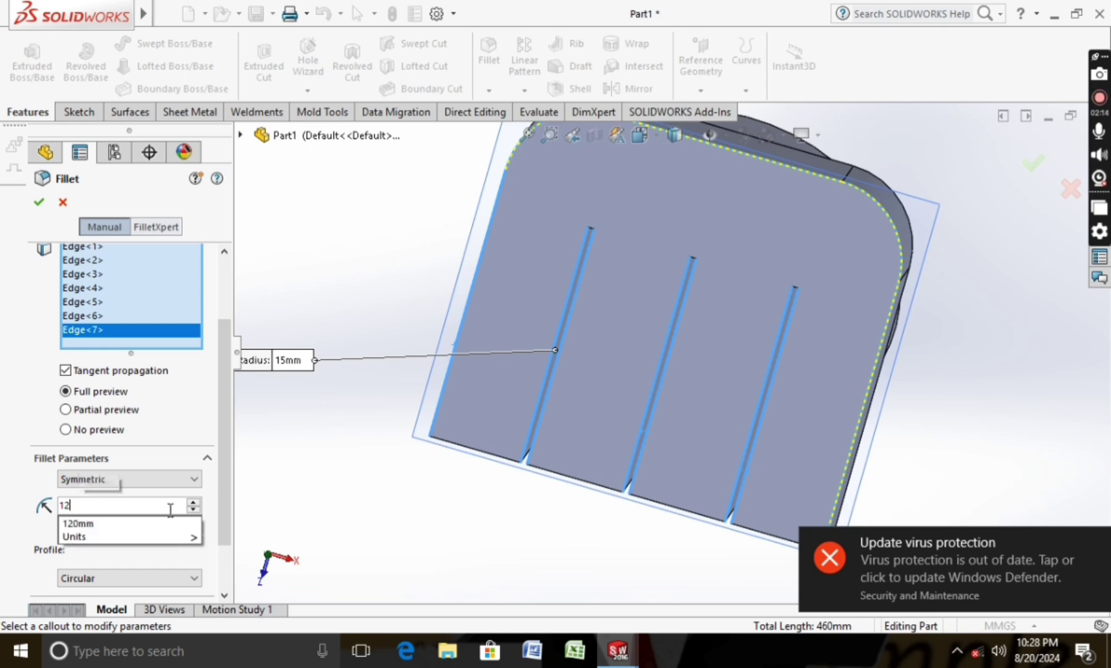
key(Return)
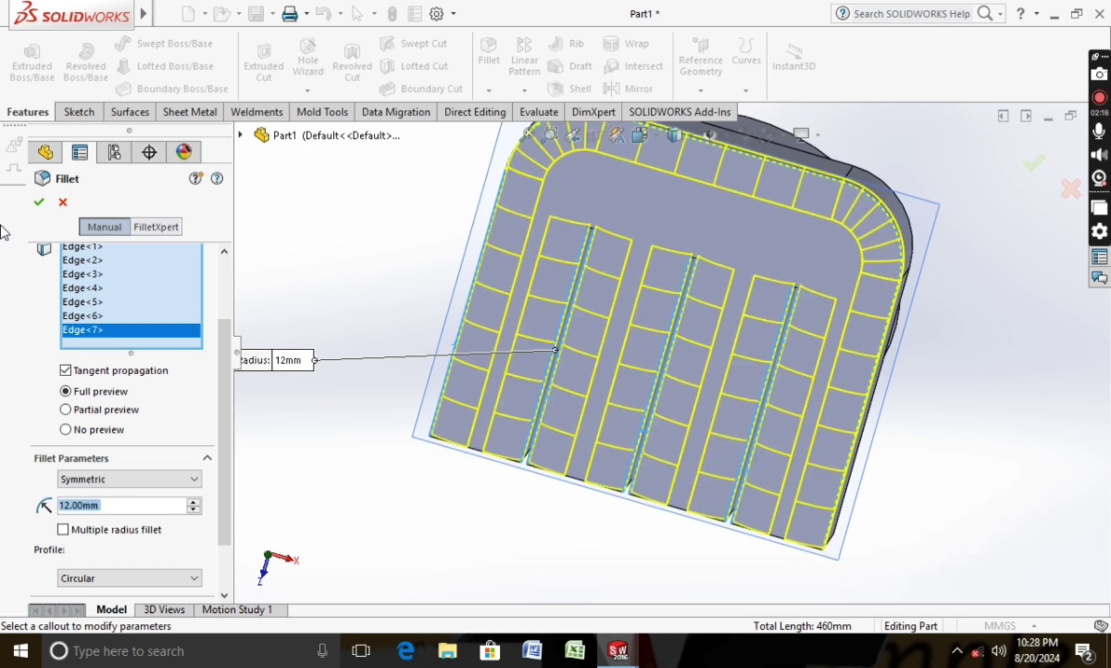
click(37, 207)
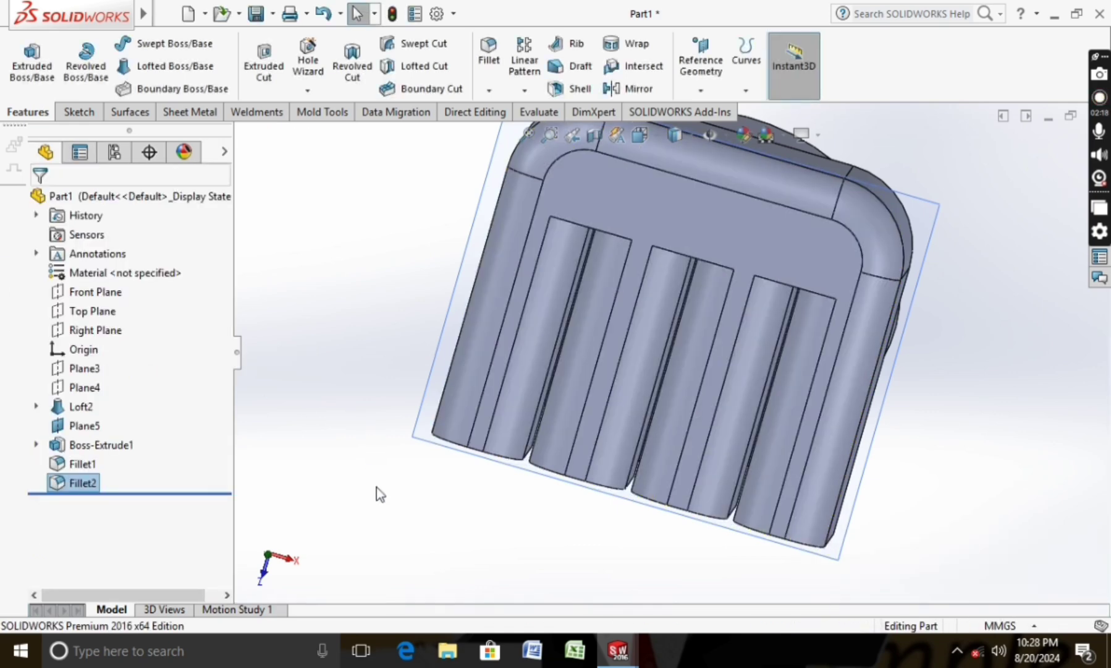
mouse_move(375, 489)
middle_down()
mouse_move(359, 410)
mouse_move(404, 448)
mouse_move(369, 504)
middle_up()
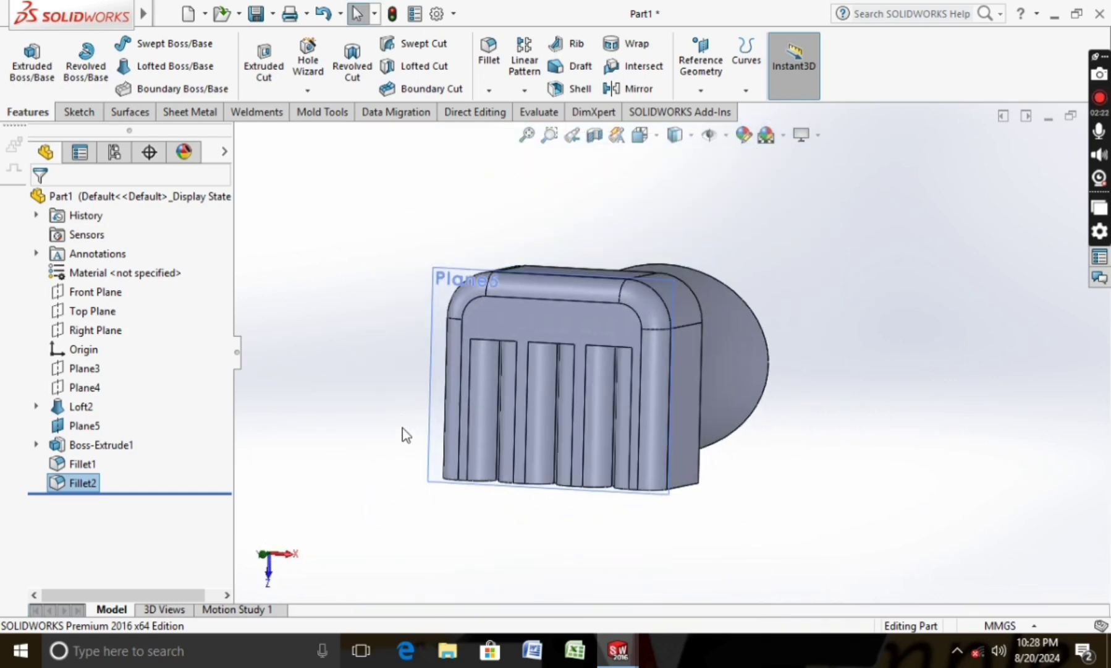
middle_drag(406, 434, 489, 399)
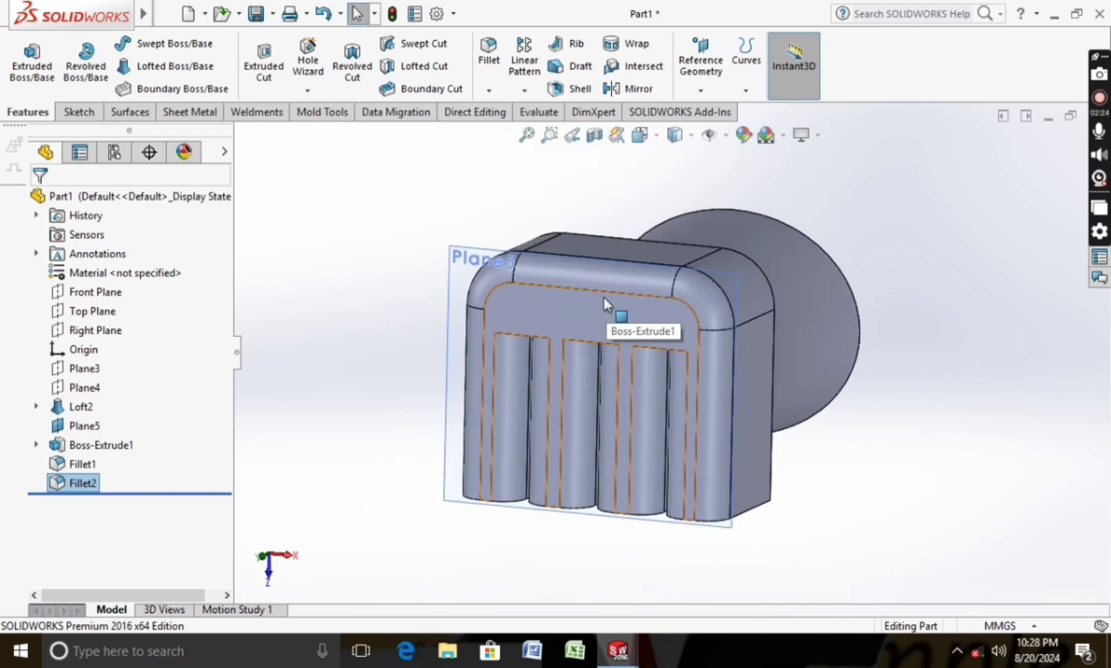
Delete the Fillet2 feature from the model.
right_click(74, 486)
click(102, 401)
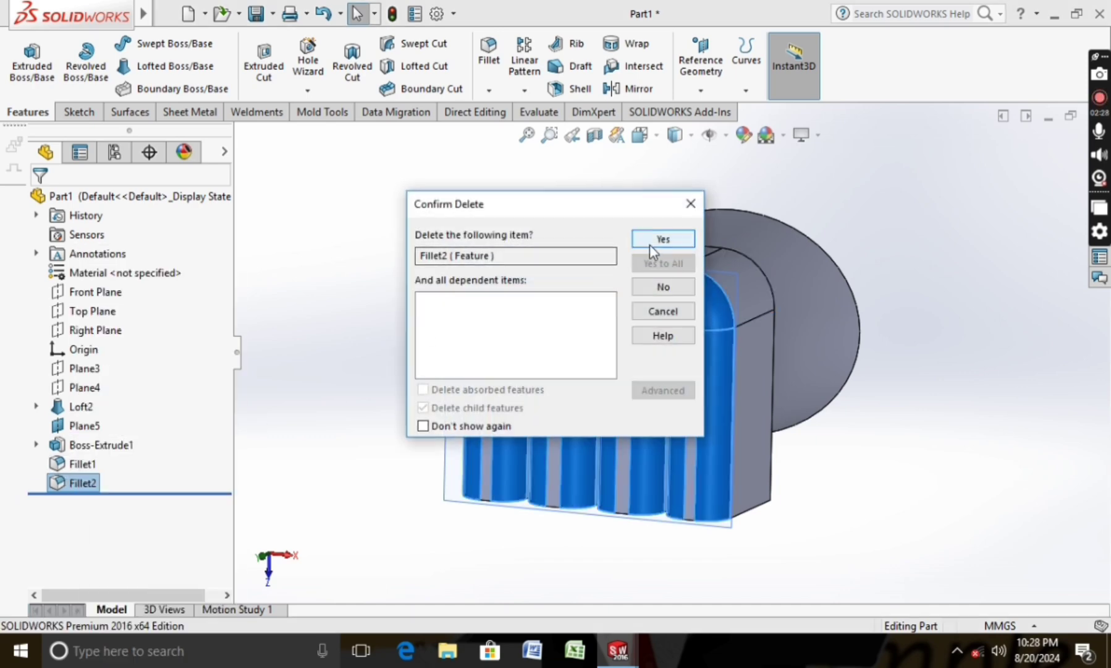
click(662, 239)
Start a new sketch on the block's front face, viewed normal to it.
right_click(579, 332)
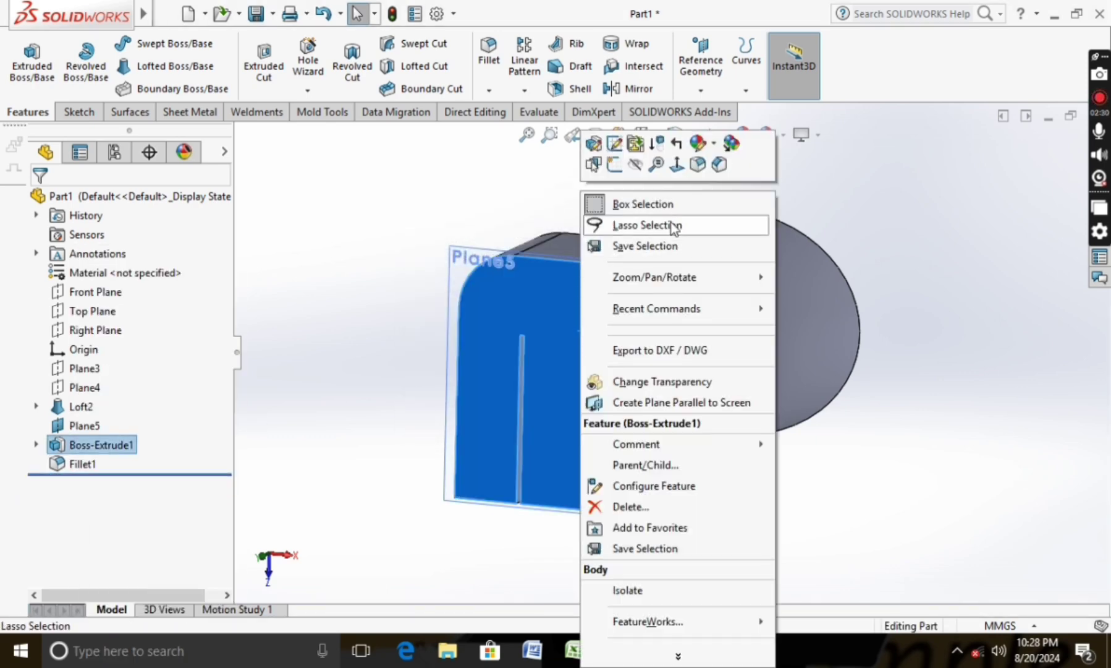
click(676, 164)
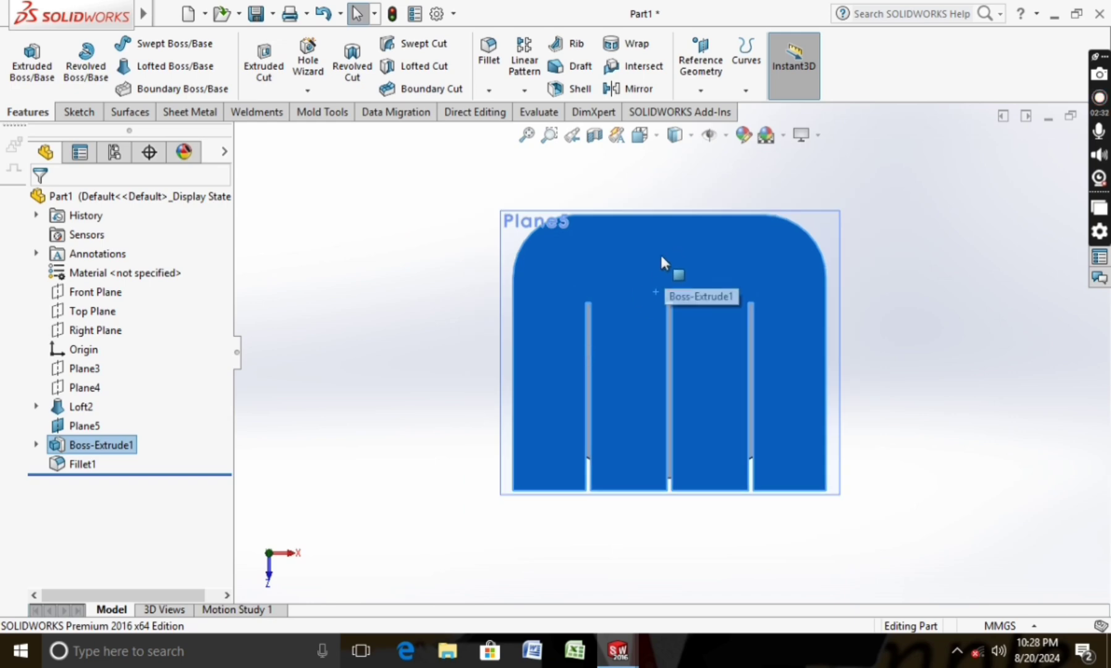
click(78, 111)
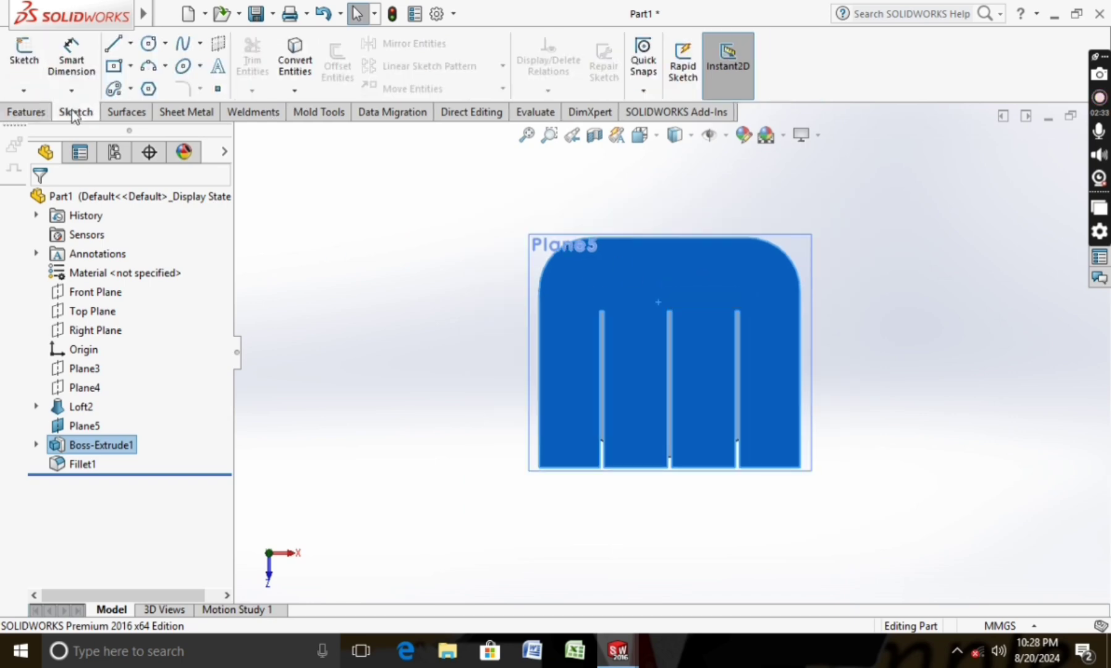
click(25, 68)
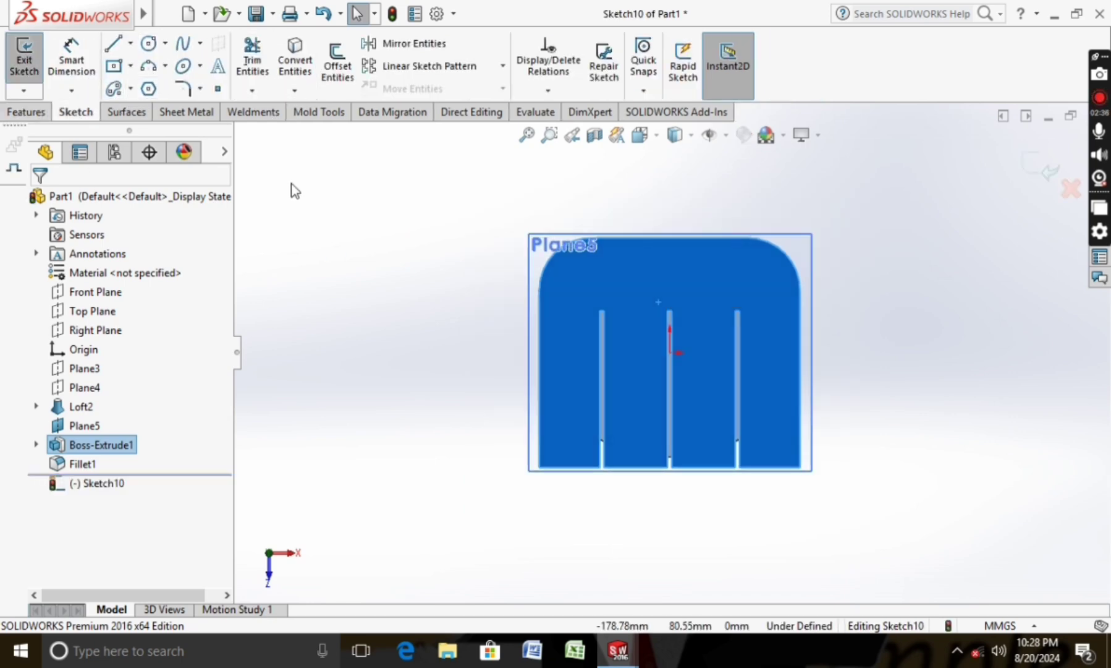
click(111, 49)
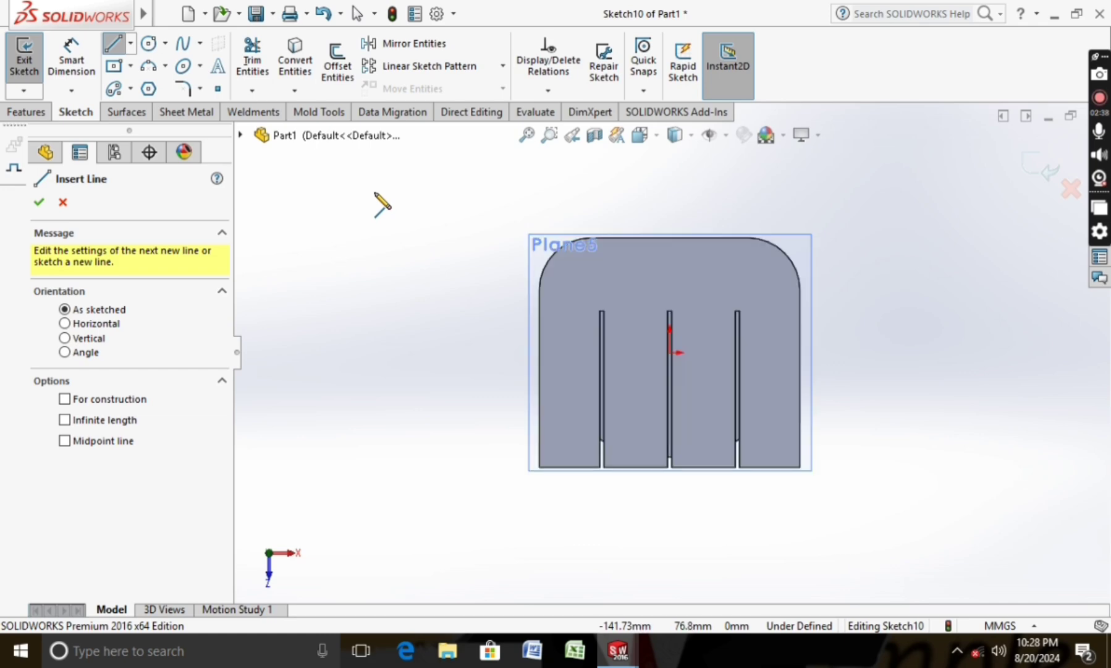
key(Escape)
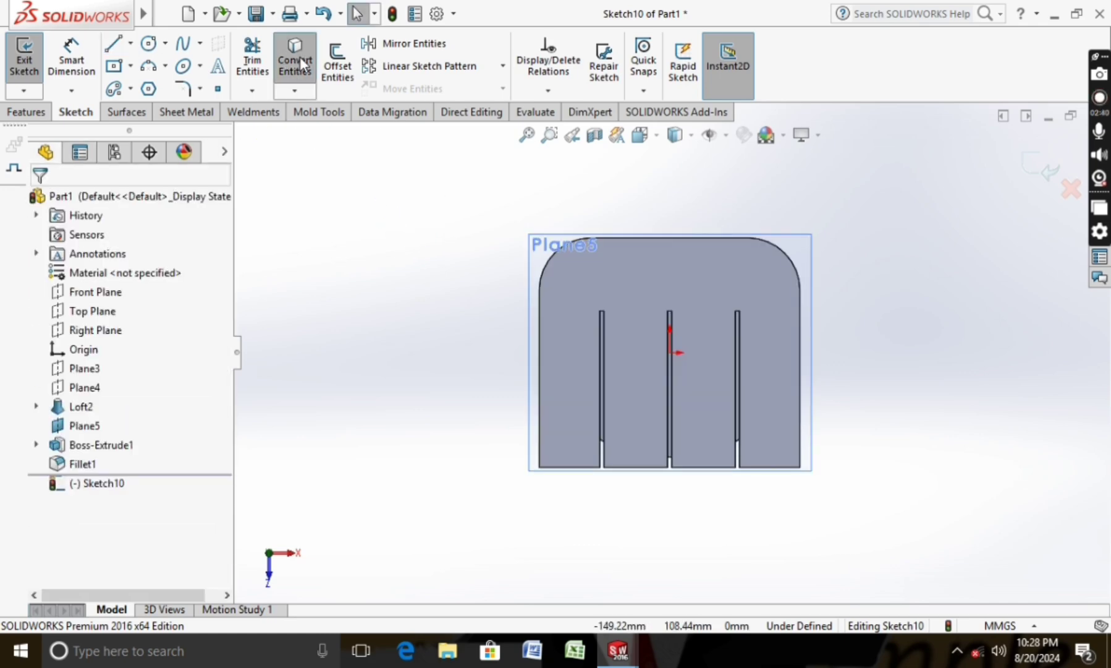
Convert the block's 75 mm top edge into a sketch line, cancelling its stray length dimension.
click(294, 62)
click(655, 238)
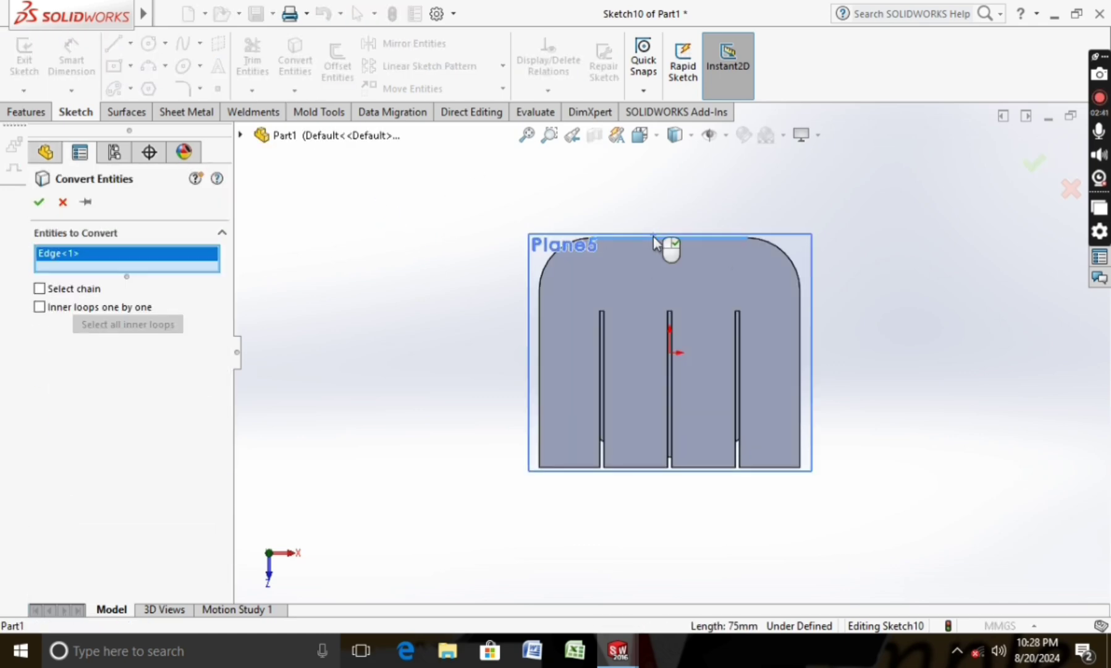
click(39, 202)
click(71, 60)
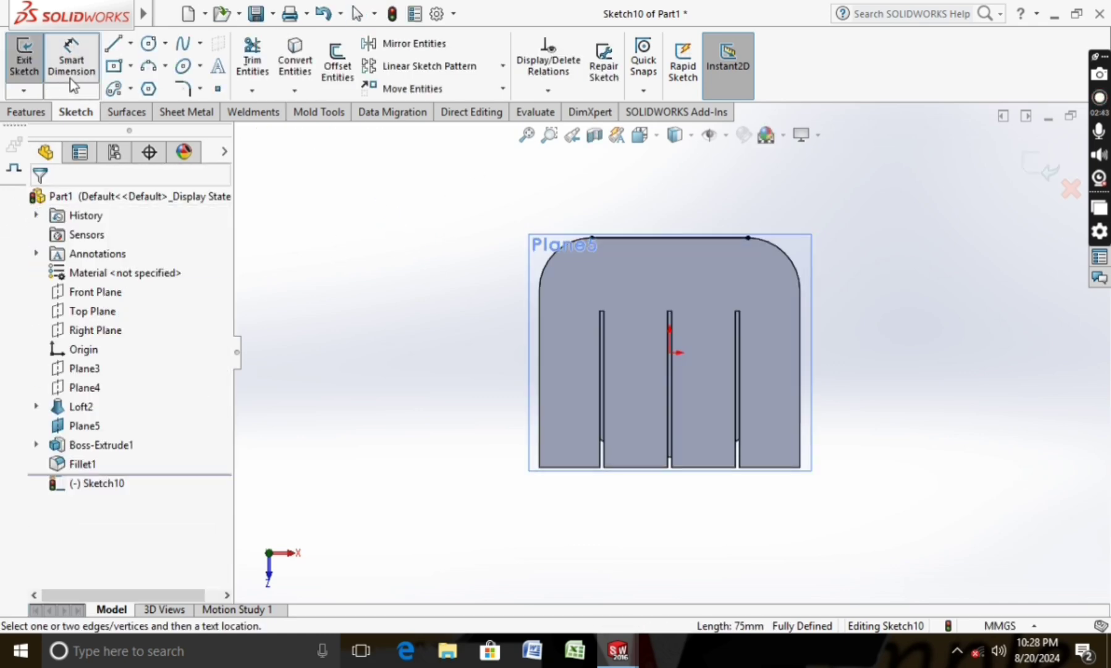
click(637, 233)
key(Escape)
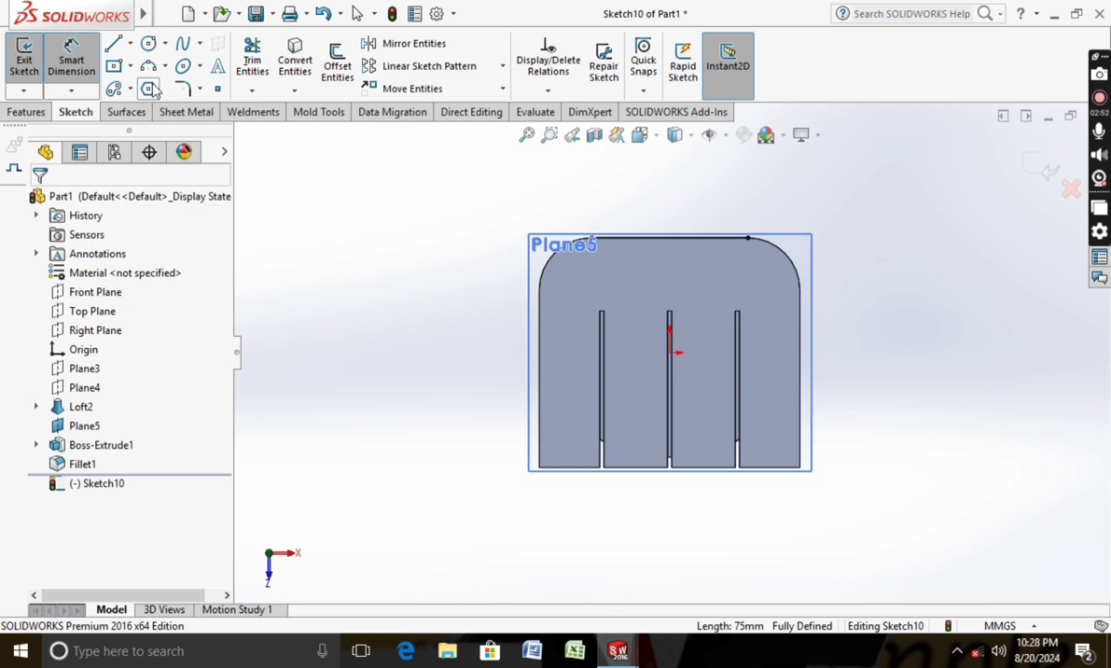
click(149, 45)
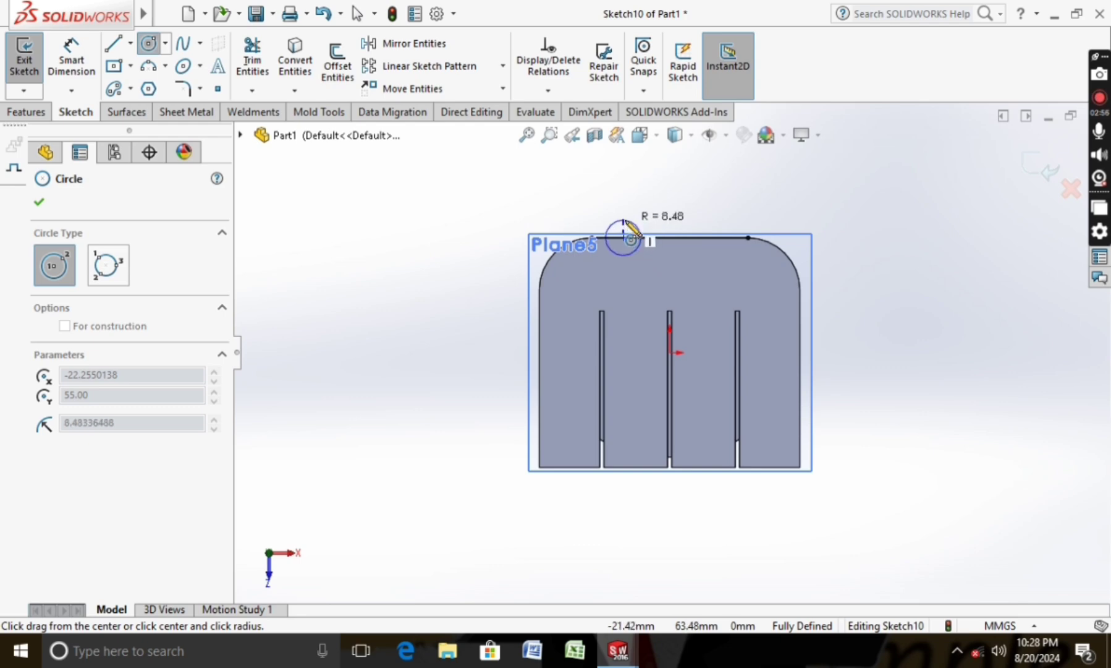
Draw the first ellipse centred on the top edge line, discarding a stray circle.
drag(625, 238, 641, 238)
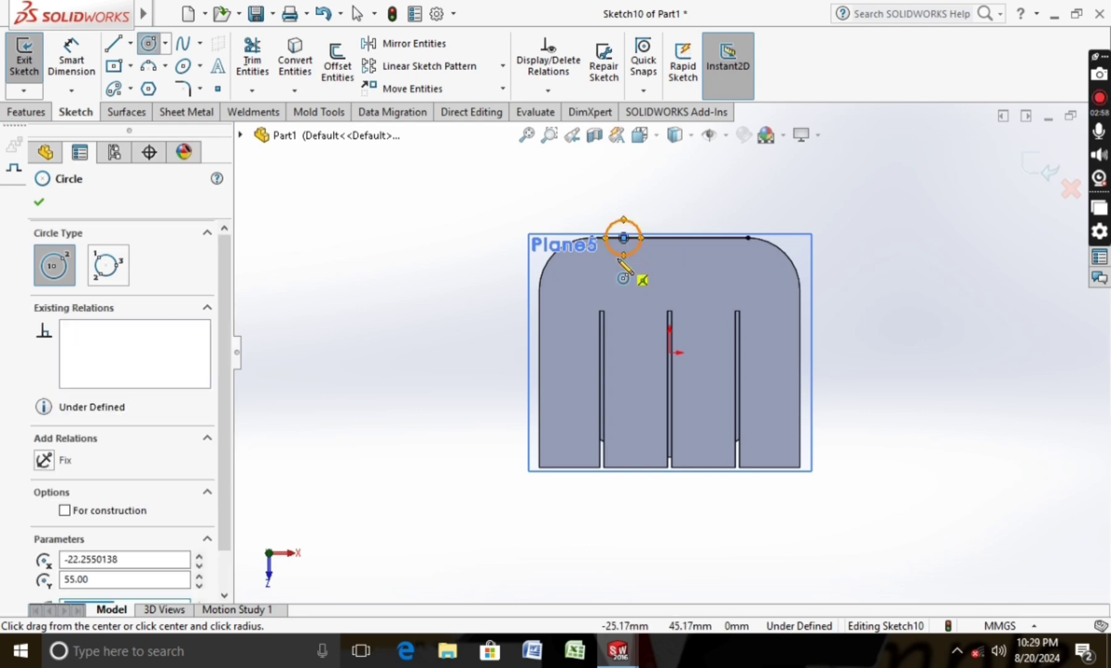
key(ctrl+z)
click(183, 66)
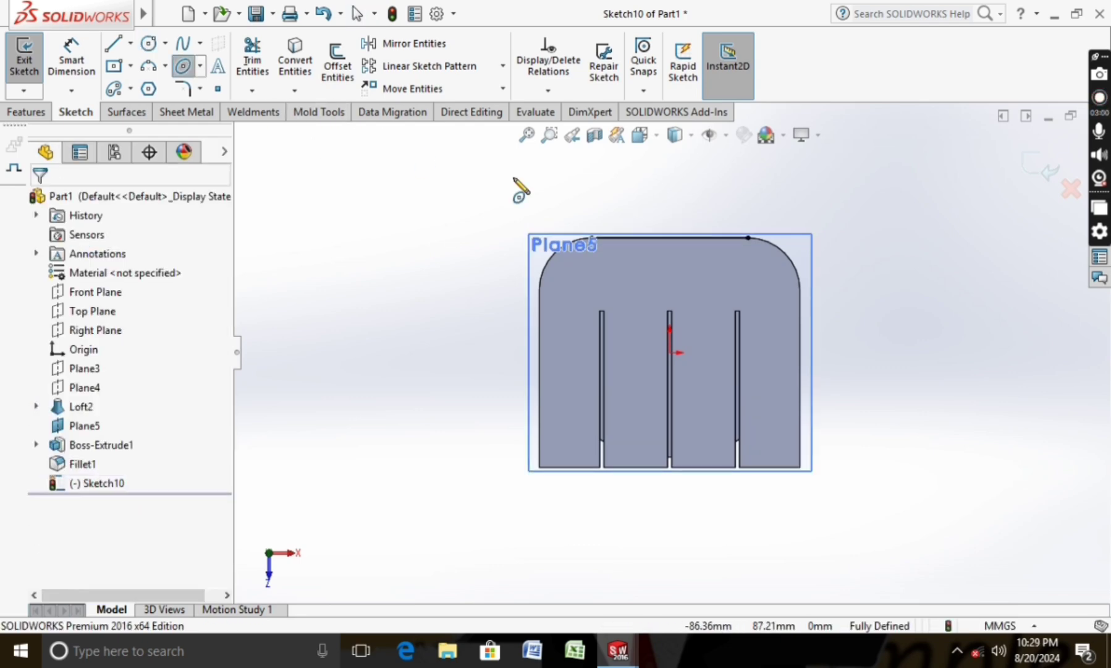
click(615, 238)
click(615, 211)
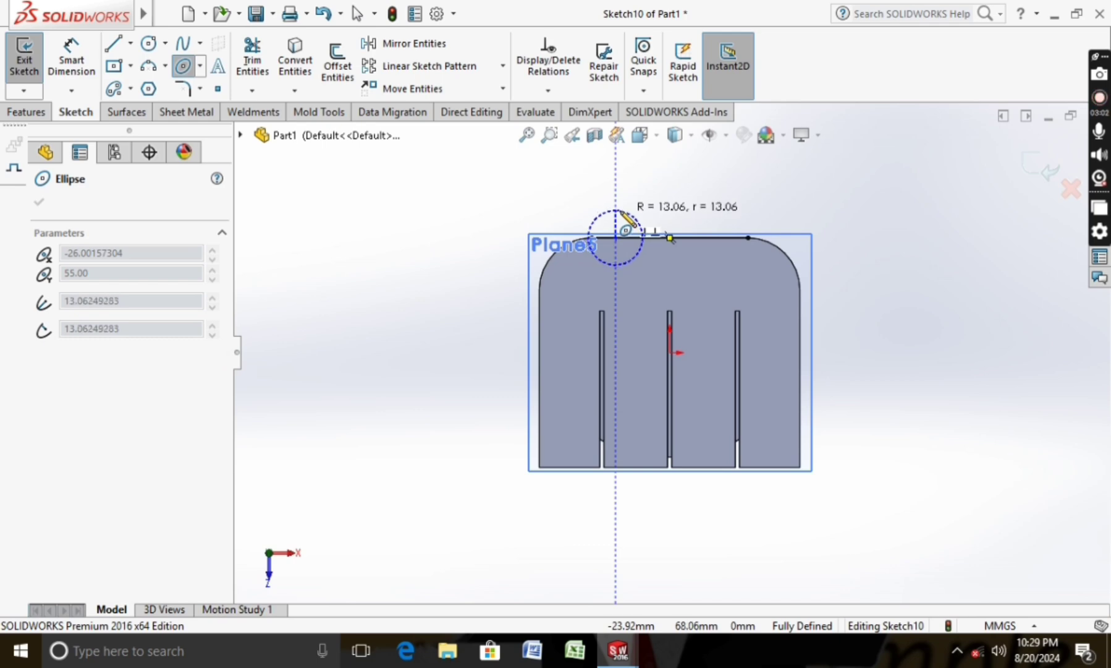
click(637, 203)
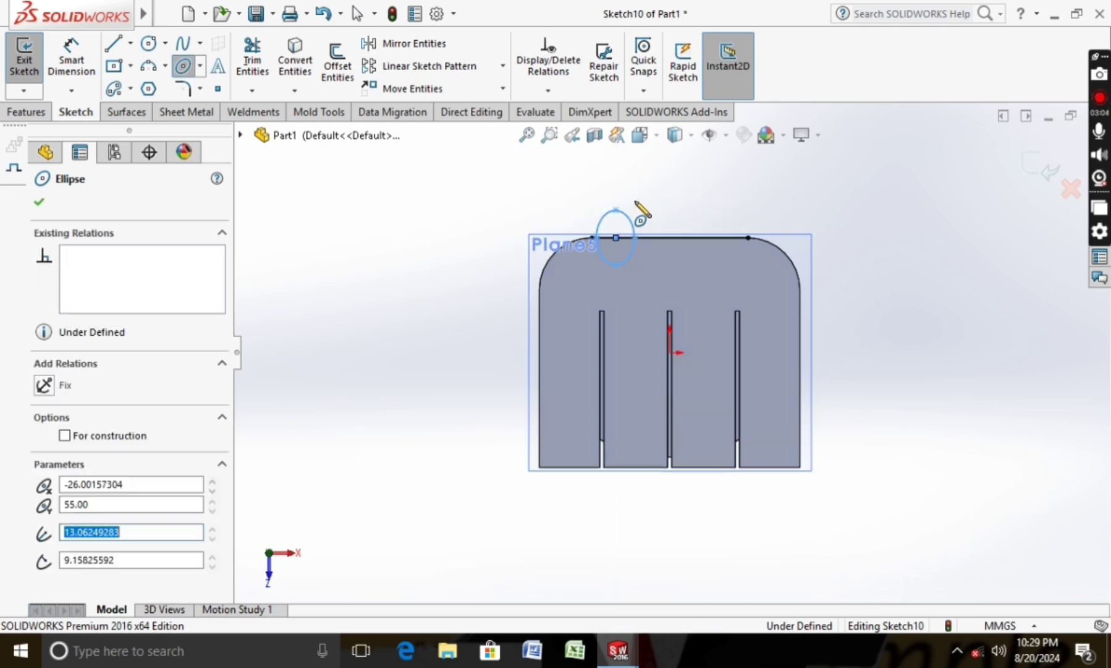
Draw the second and third ellipses centred further along the top edge line.
click(669, 238)
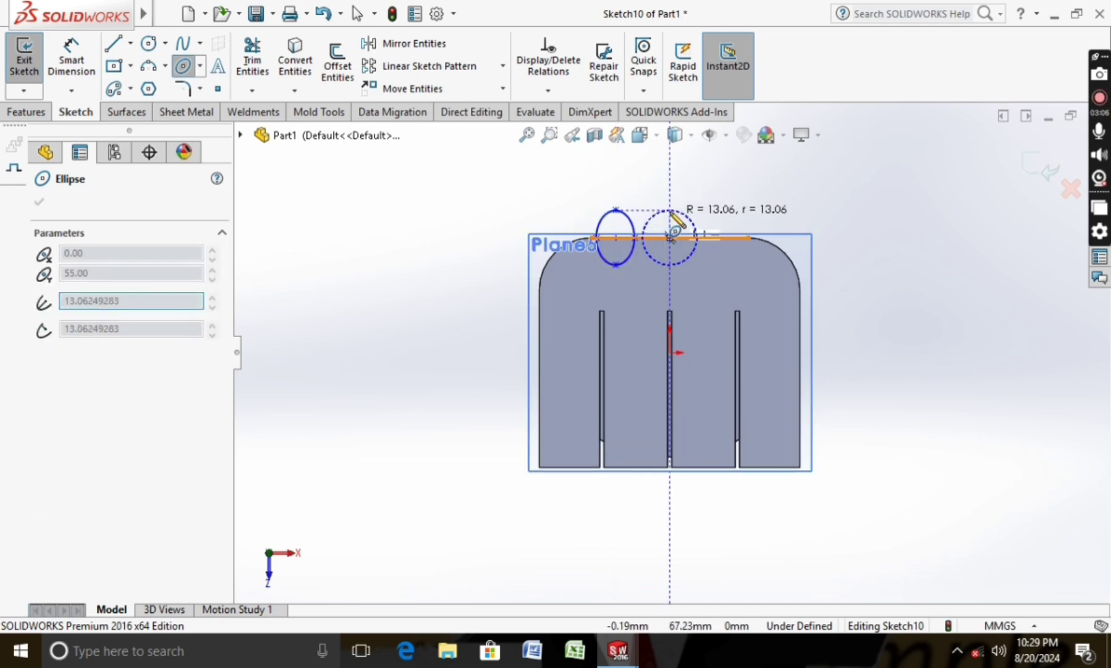
click(669, 211)
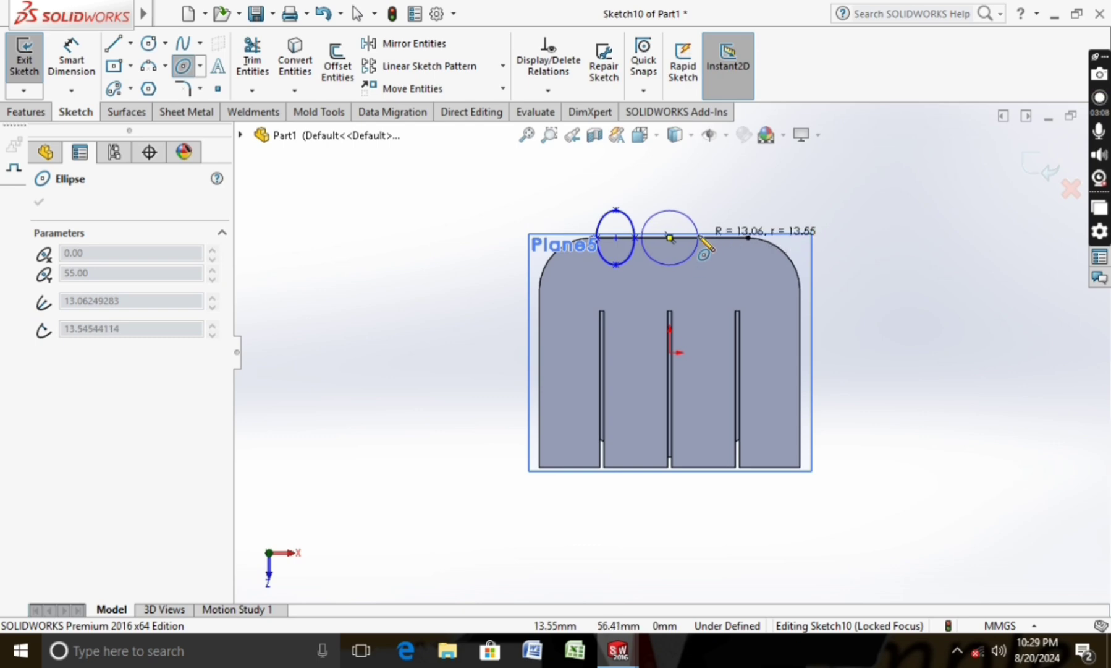
click(701, 238)
click(725, 238)
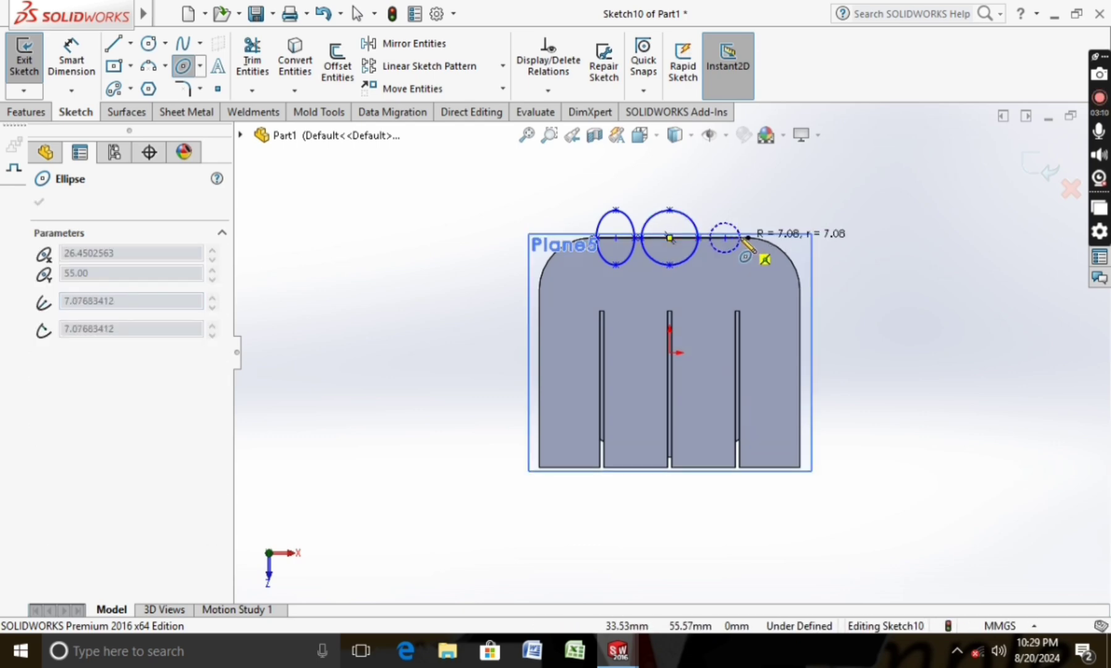
click(747, 238)
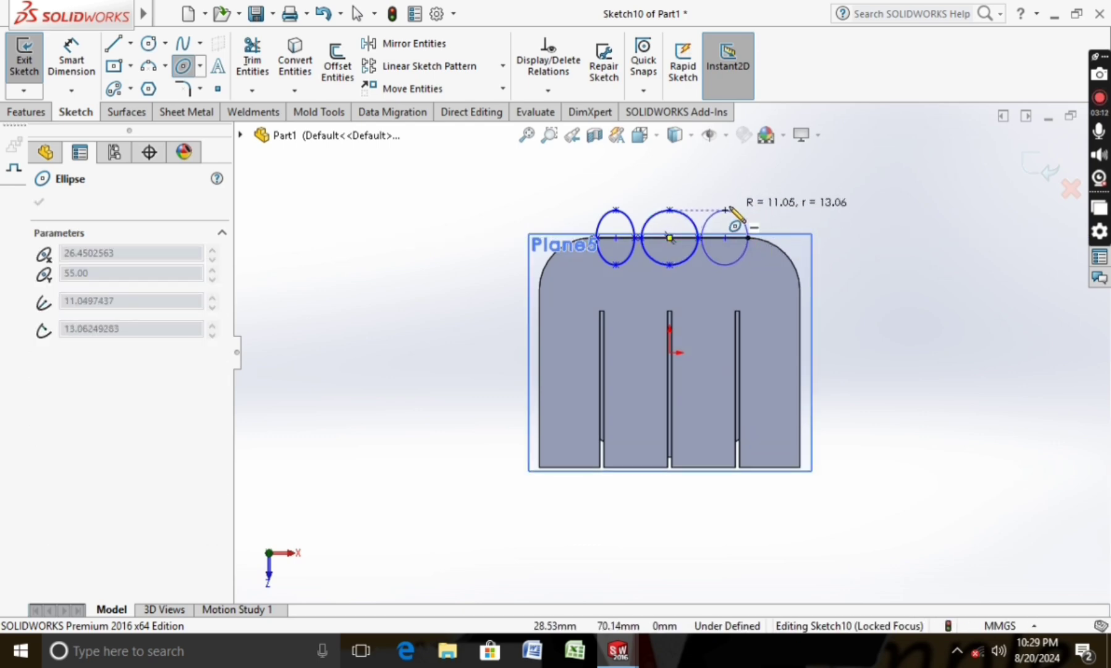
click(731, 210)
key(Escape)
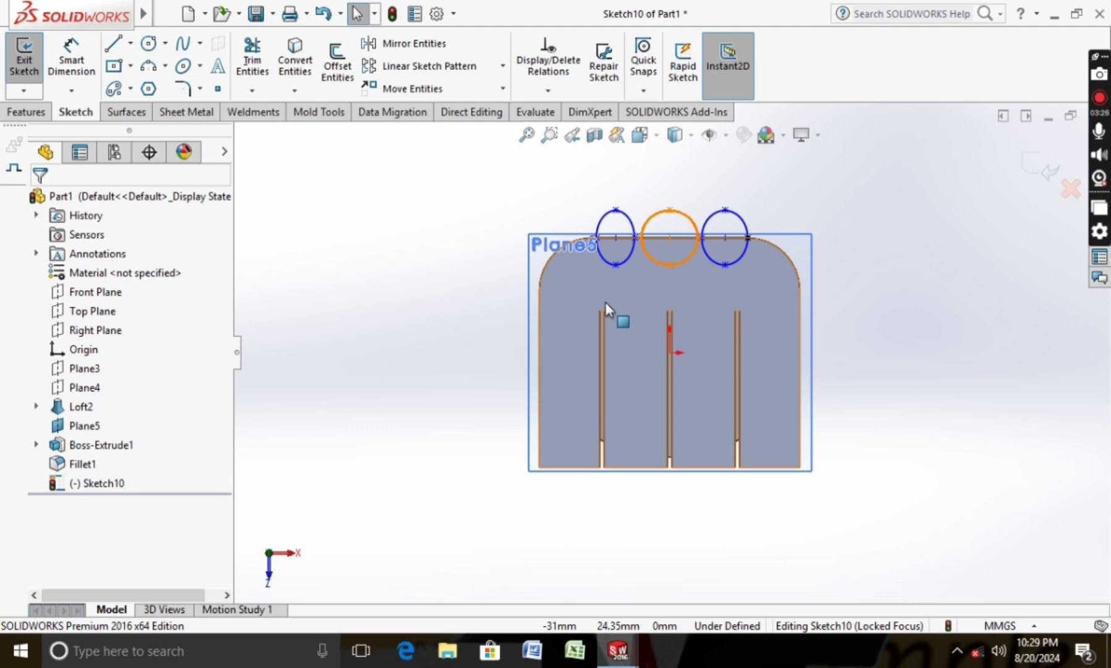
Dimension the first ellipse's width along the top line to 25 mm.
click(71, 59)
click(636, 238)
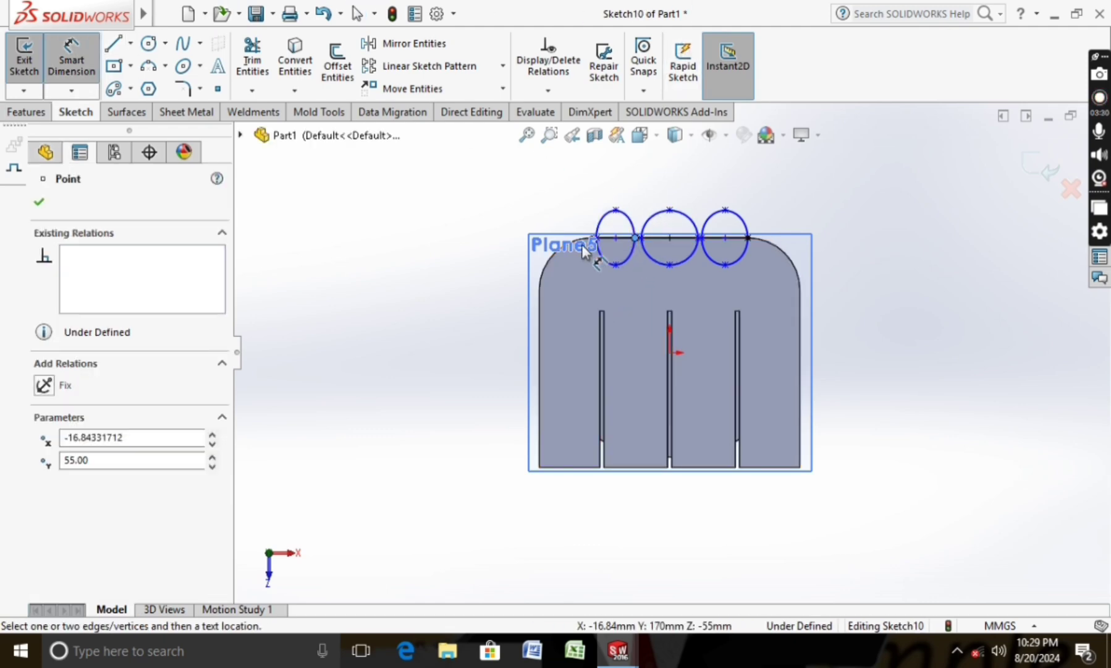
click(597, 239)
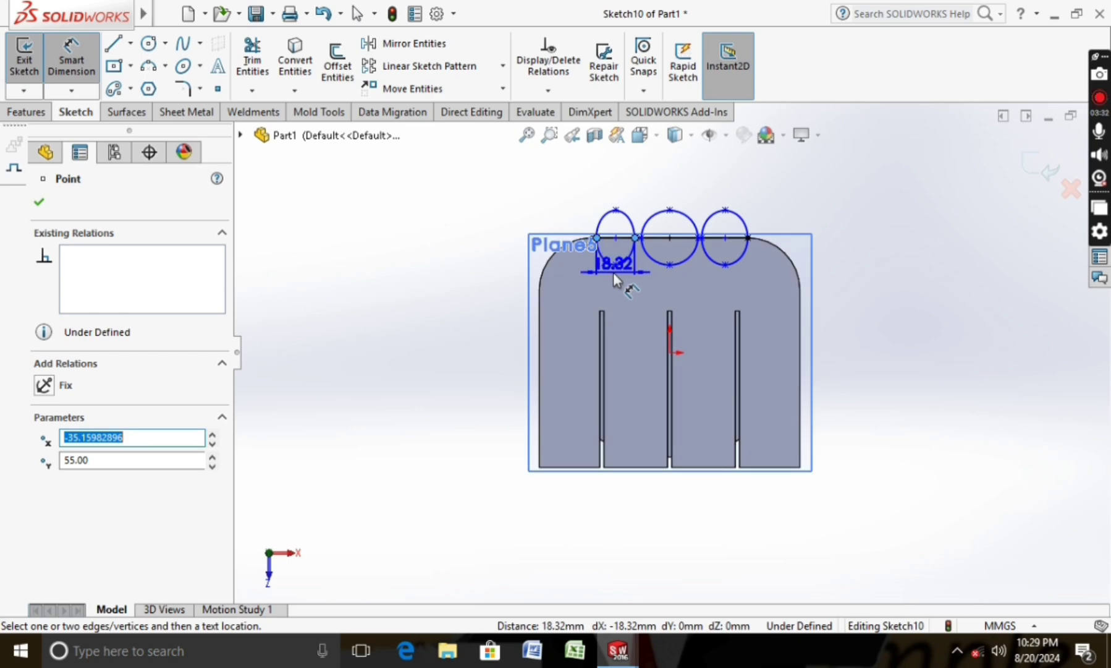
scroll(618, 278, down, 2)
scroll(624, 284, down, 2)
click(631, 310)
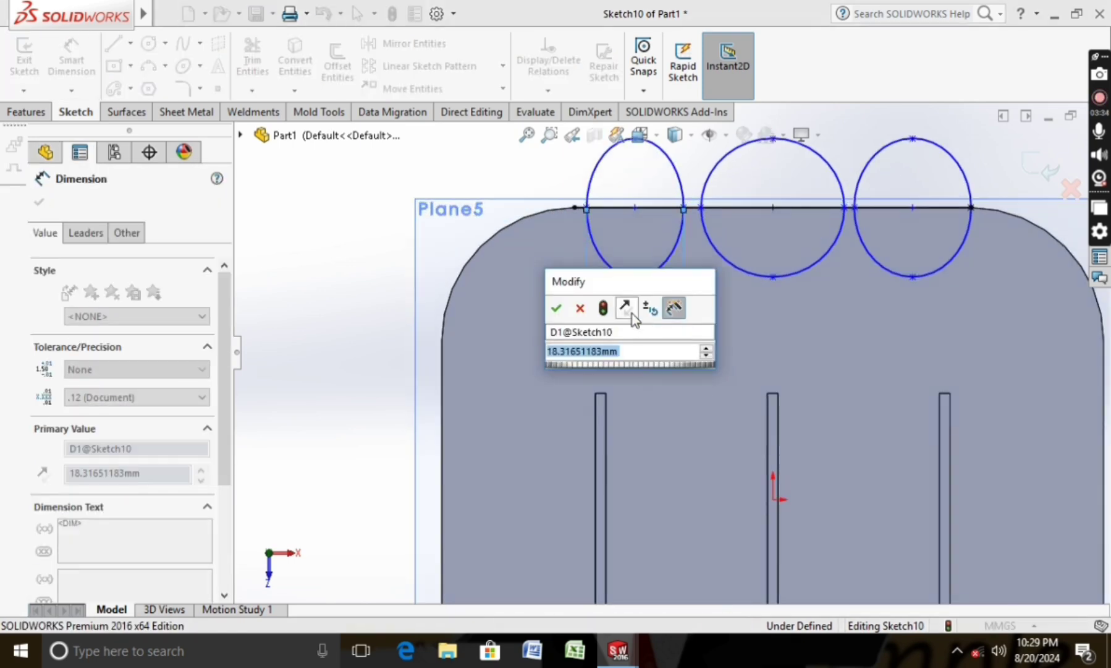
text(25)
key(Return)
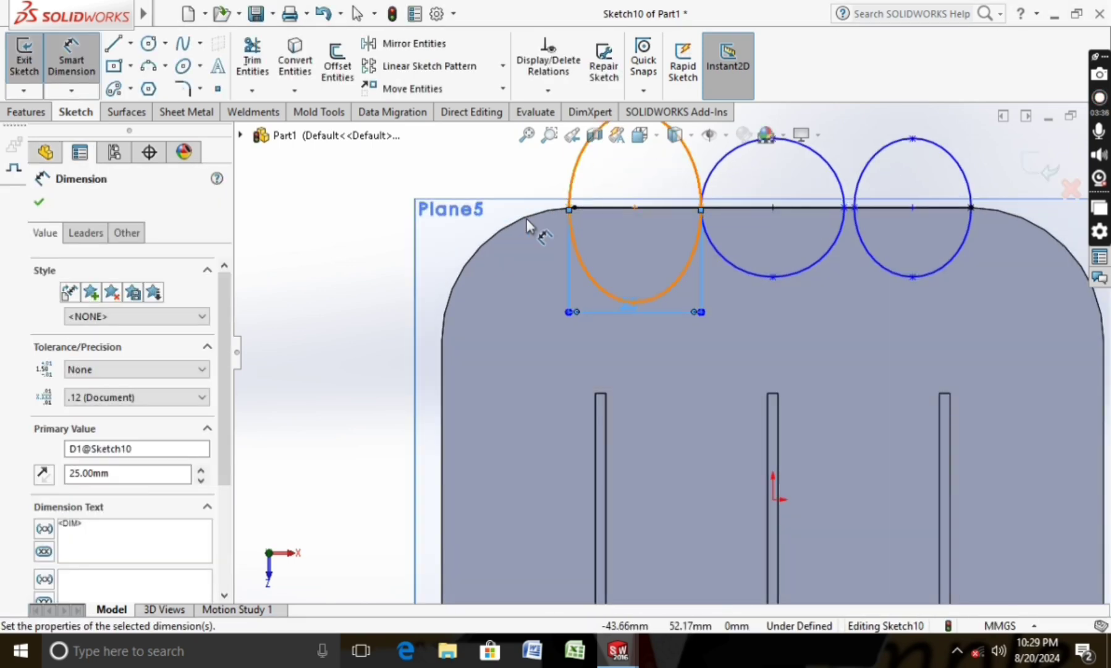
Dimension the middle and right ellipses' widths to 25 mm each.
scroll(775, 204, up, 1)
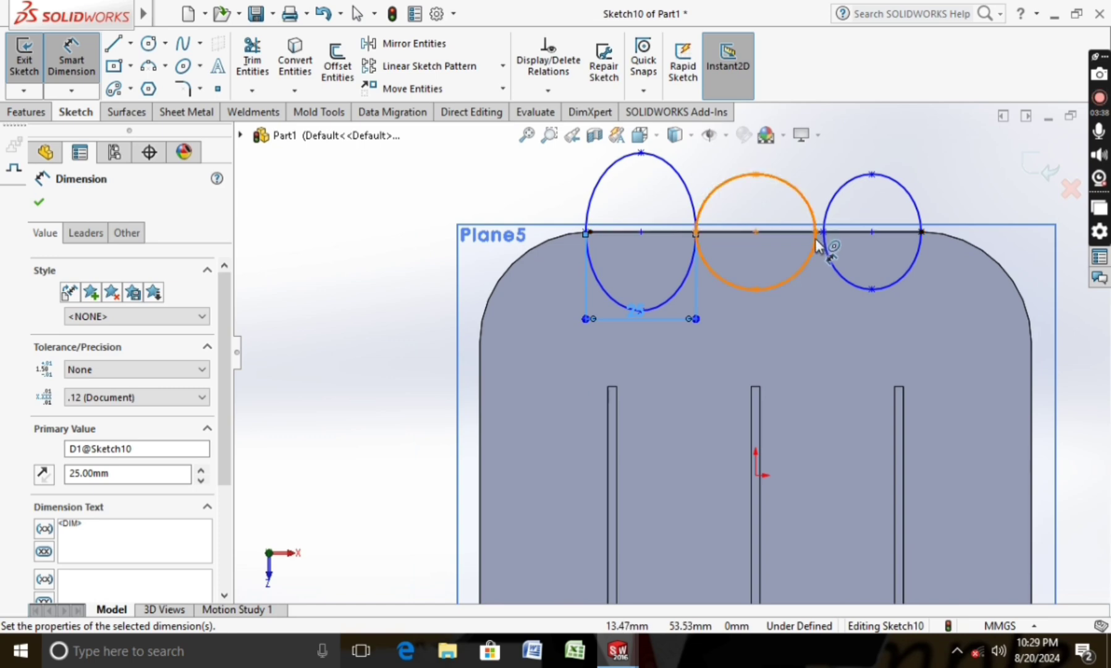
scroll(815, 238, down, 1)
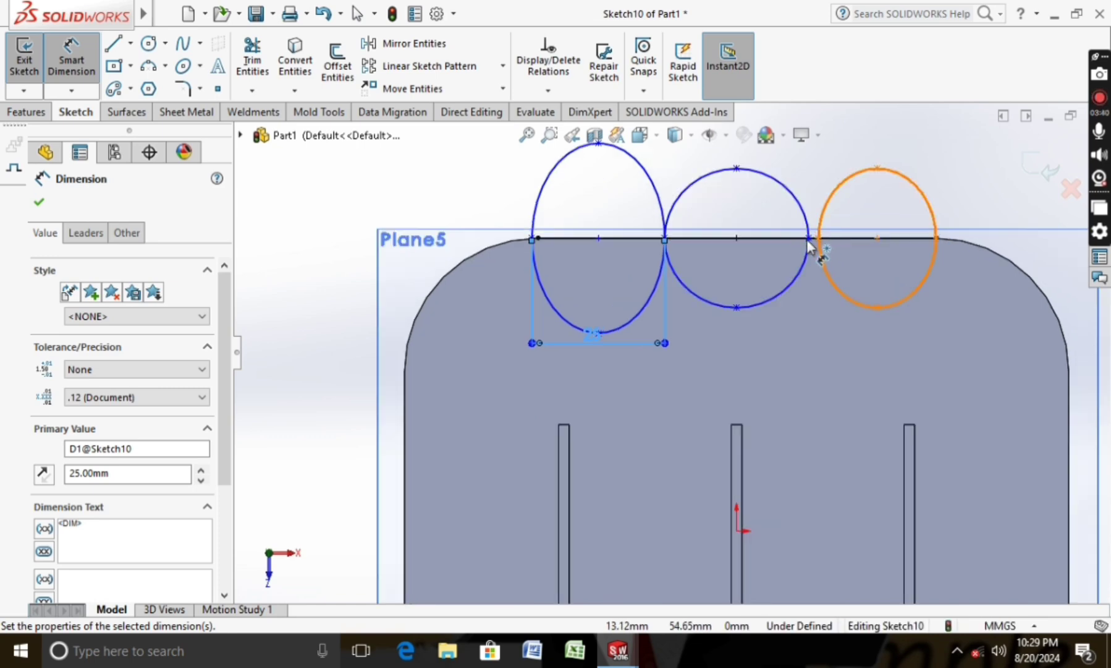
click(810, 239)
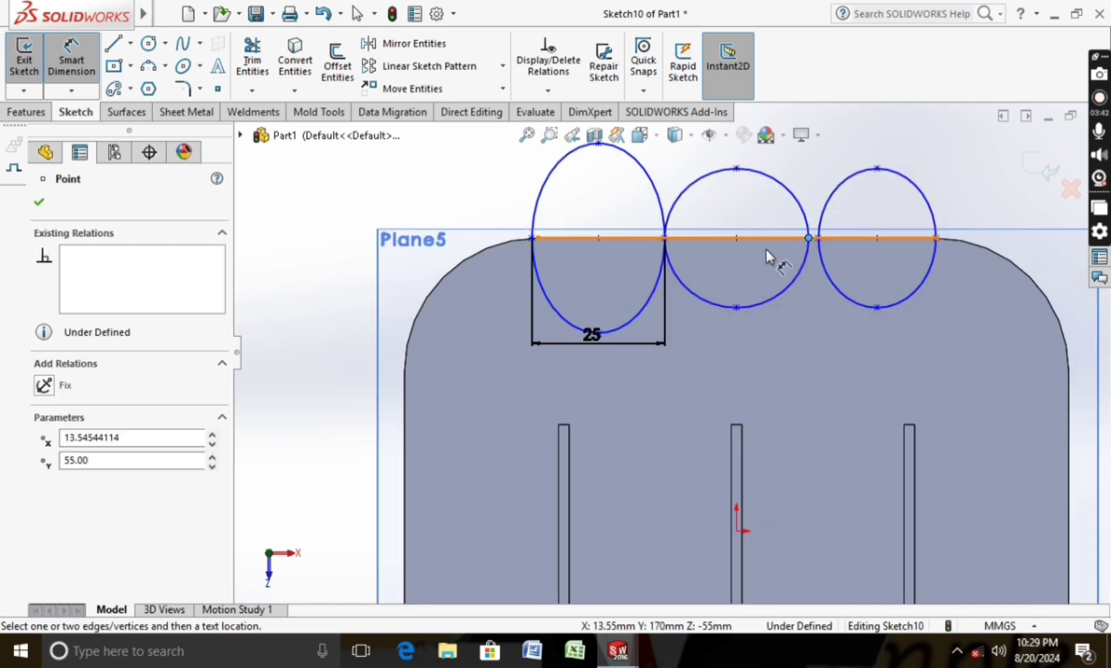
click(665, 239)
click(746, 340)
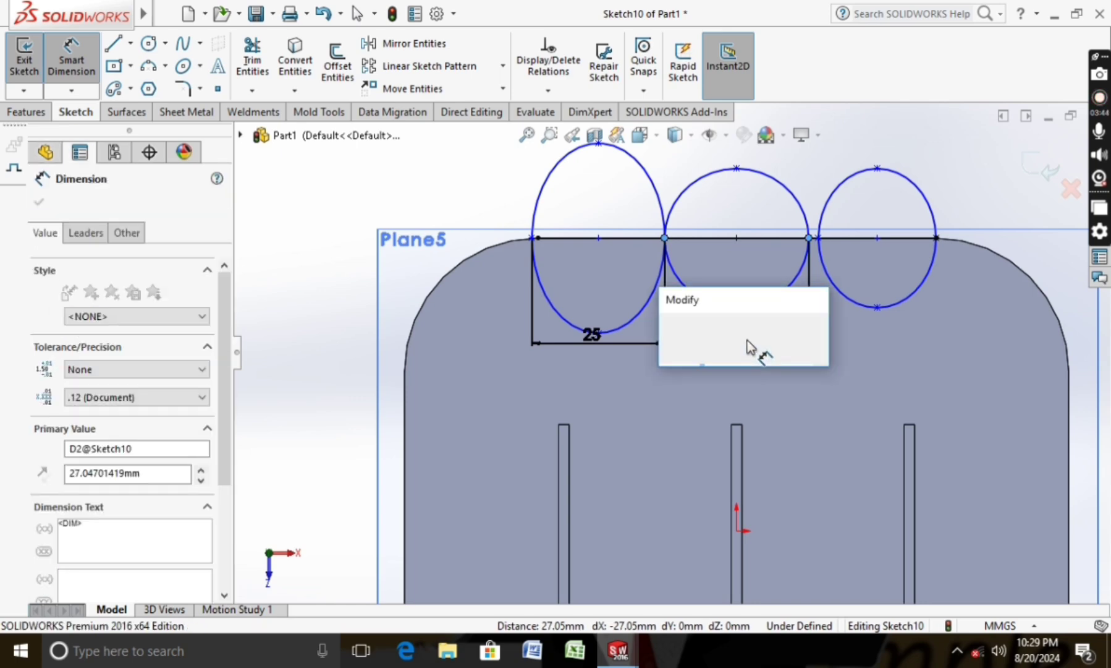
text(25)
key(Return)
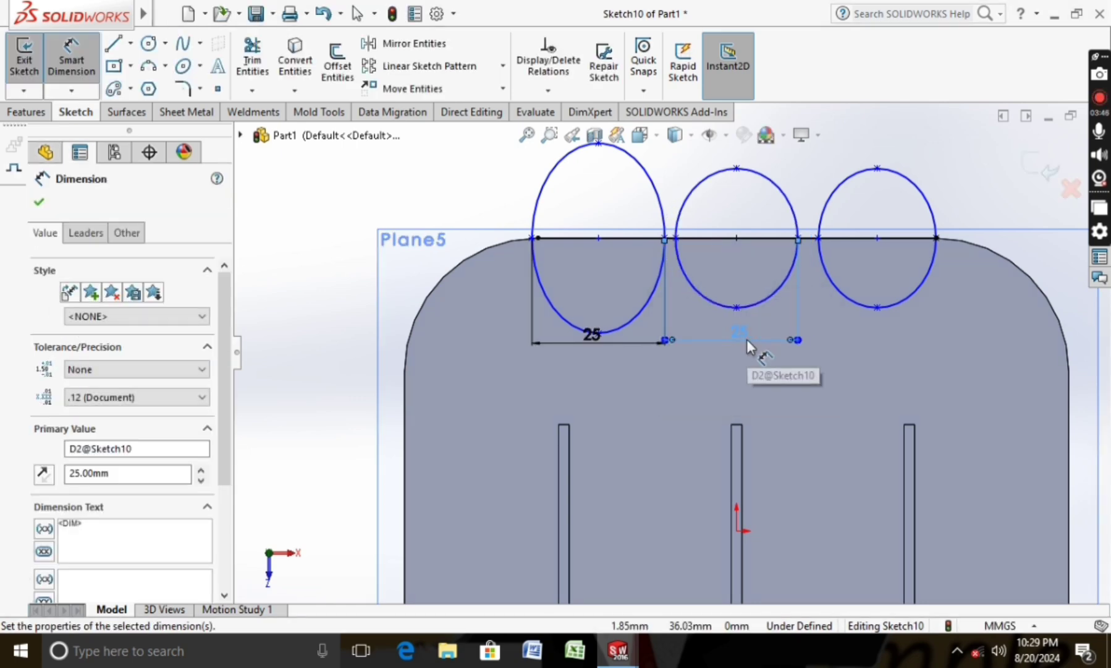
click(818, 238)
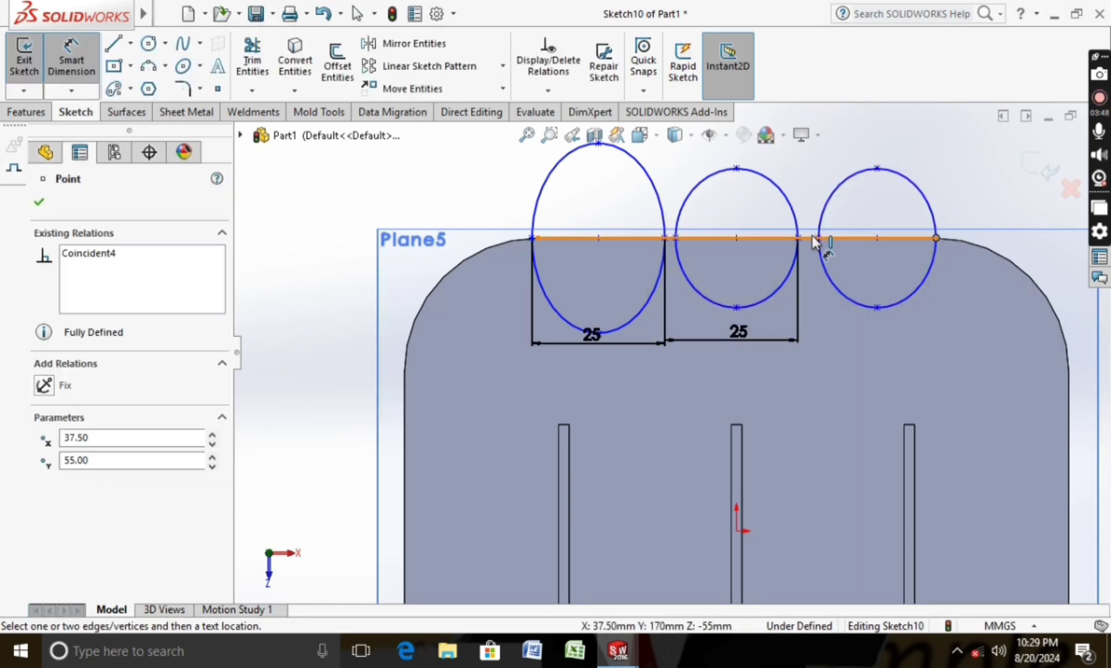
click(853, 346)
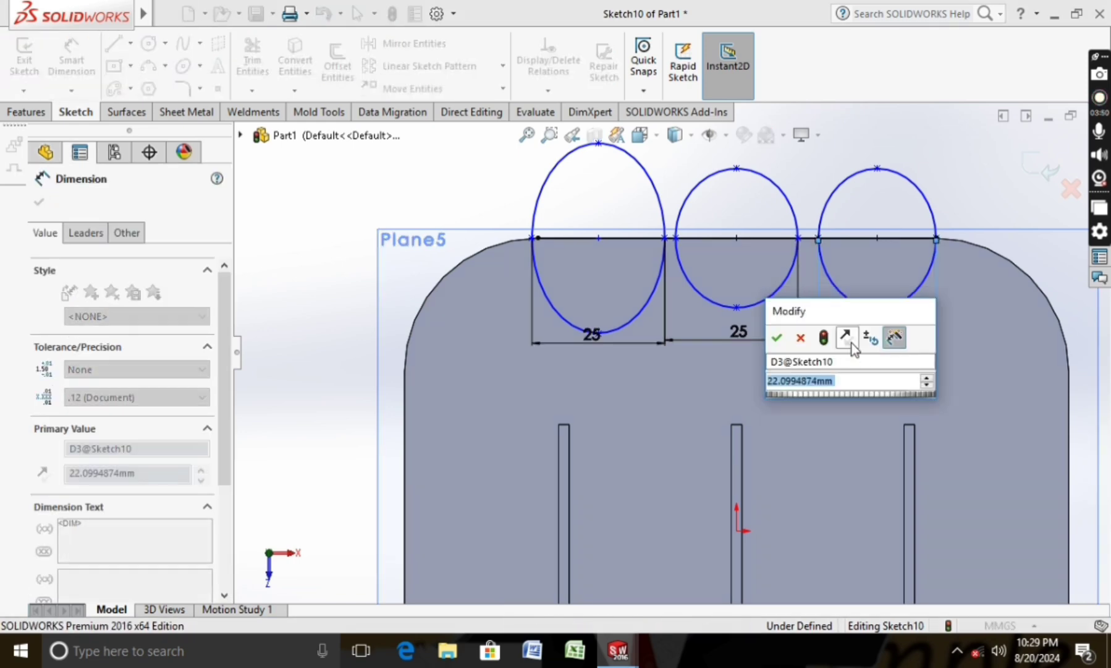
text(25)
key(Return)
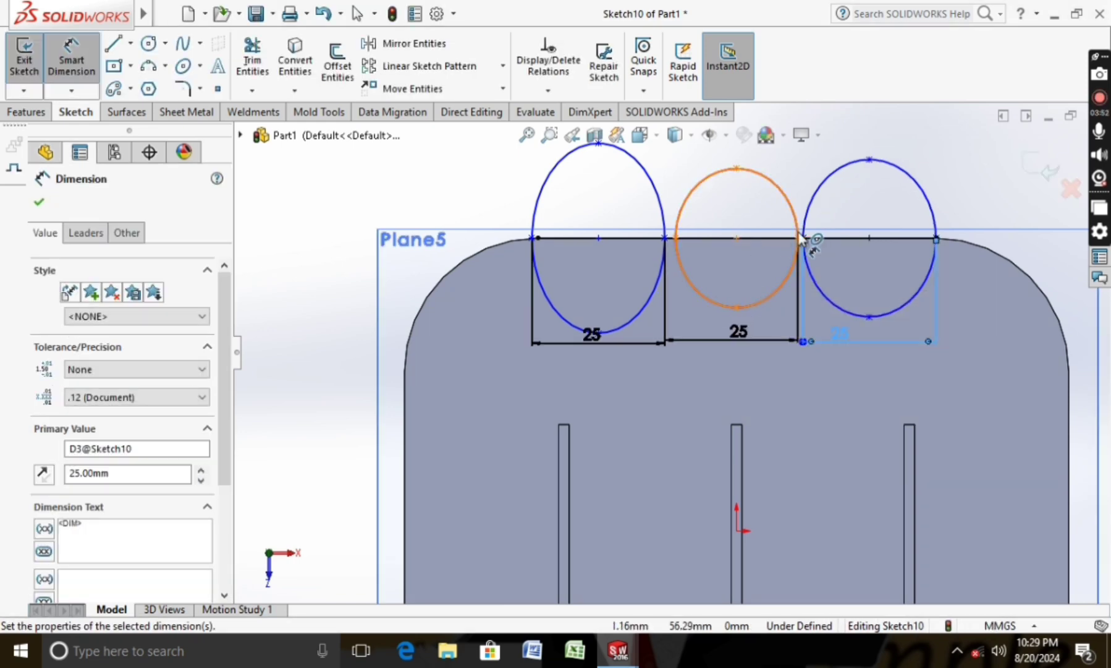
Begin a dimension from the first ellipse's left end to a point on the top line.
scroll(817, 238, down, 3)
scroll(791, 270, up, 2)
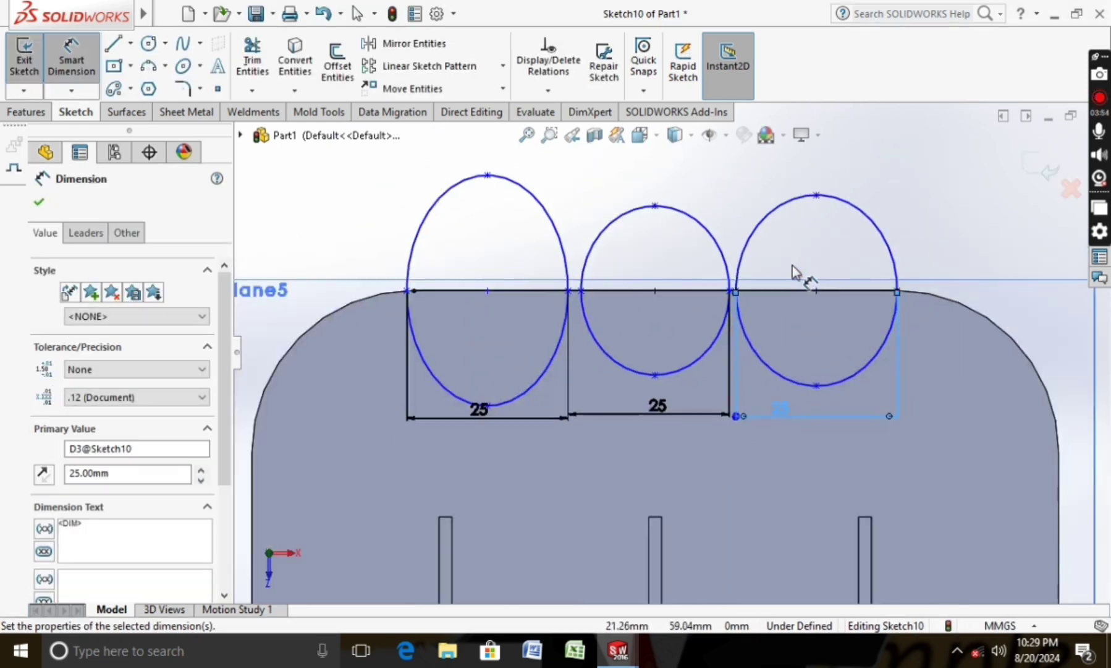
scroll(484, 318, down, 3)
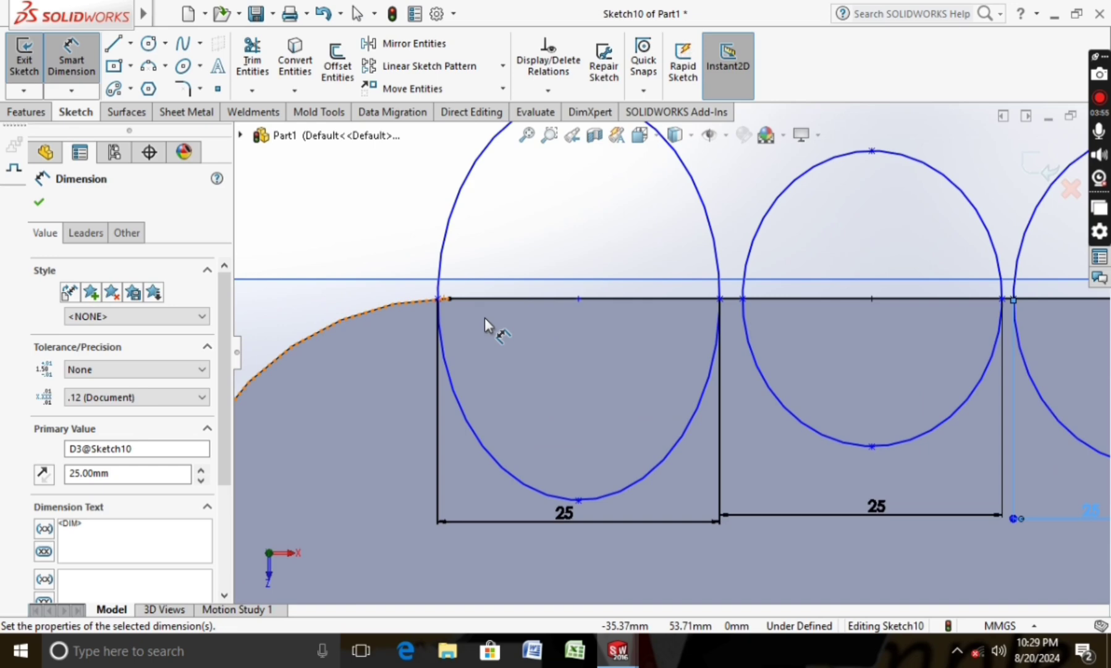
click(580, 299)
click(450, 299)
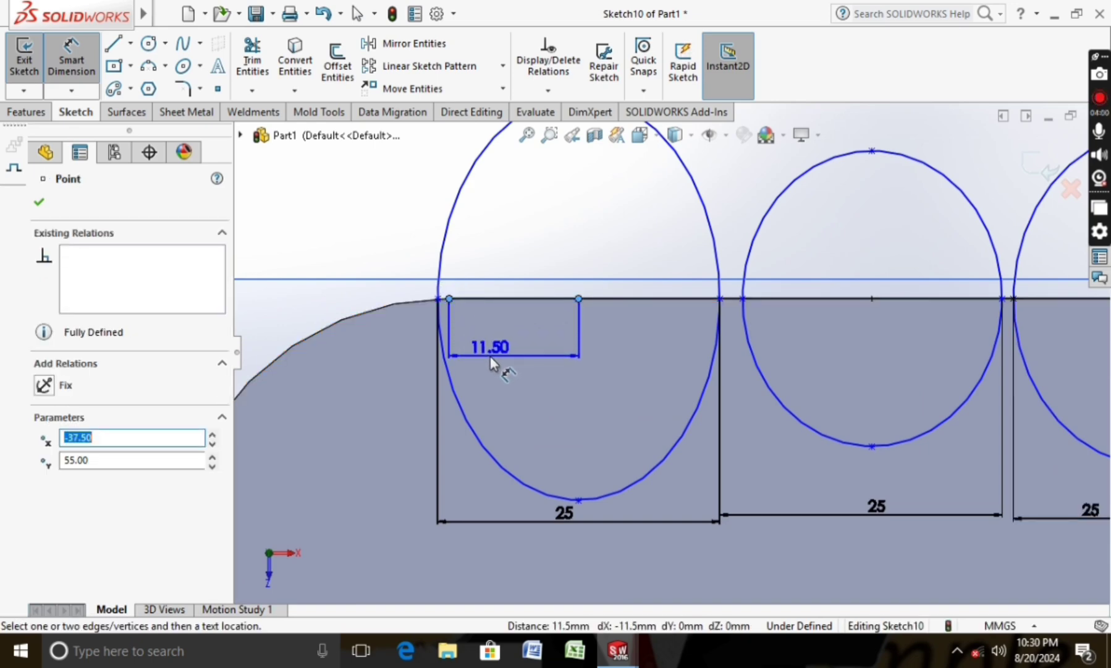
Set the first ellipse's offset along the top line to 12.5 mm.
click(491, 366)
text(1)
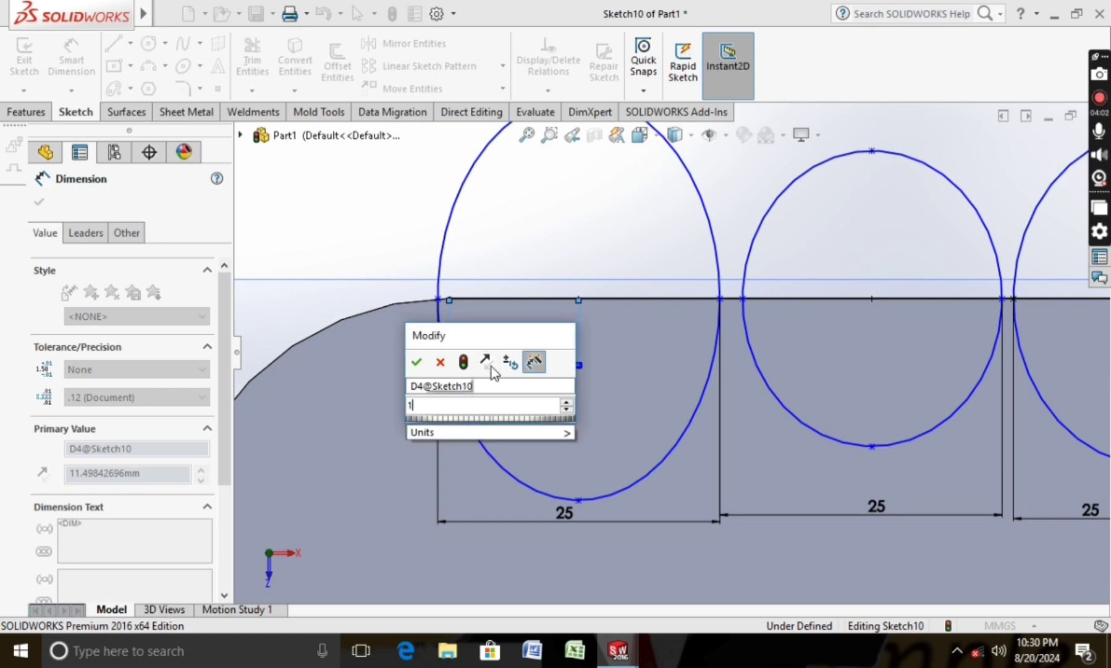
text(2.5)
key(Return)
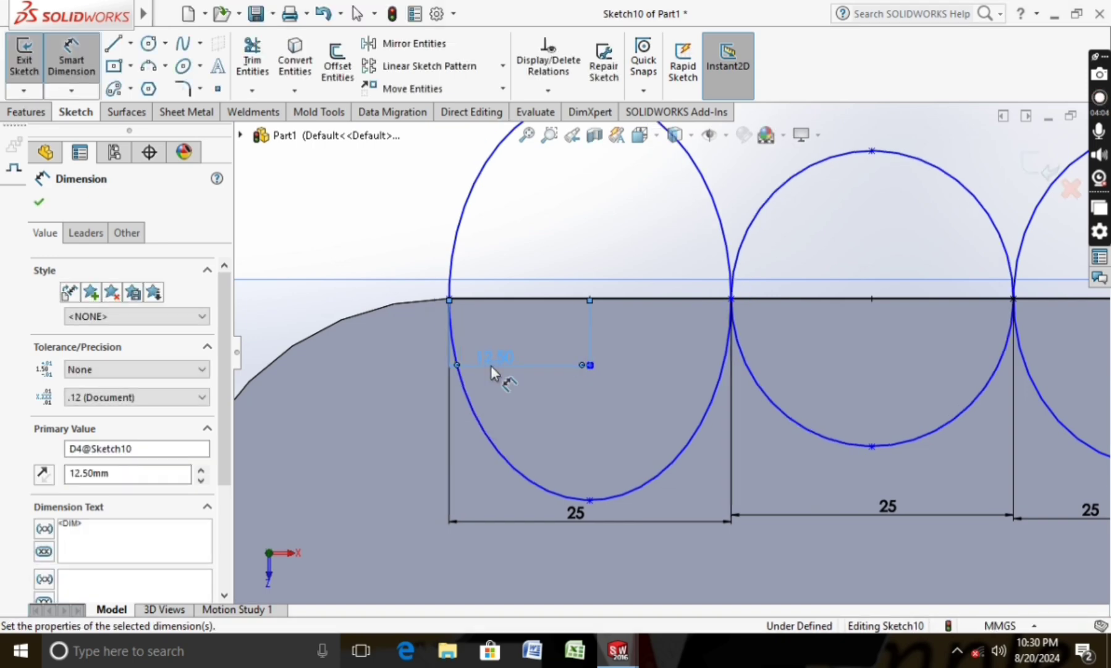
scroll(920, 310, up, 2)
scroll(920, 309, up, 2)
scroll(942, 343, down, 4)
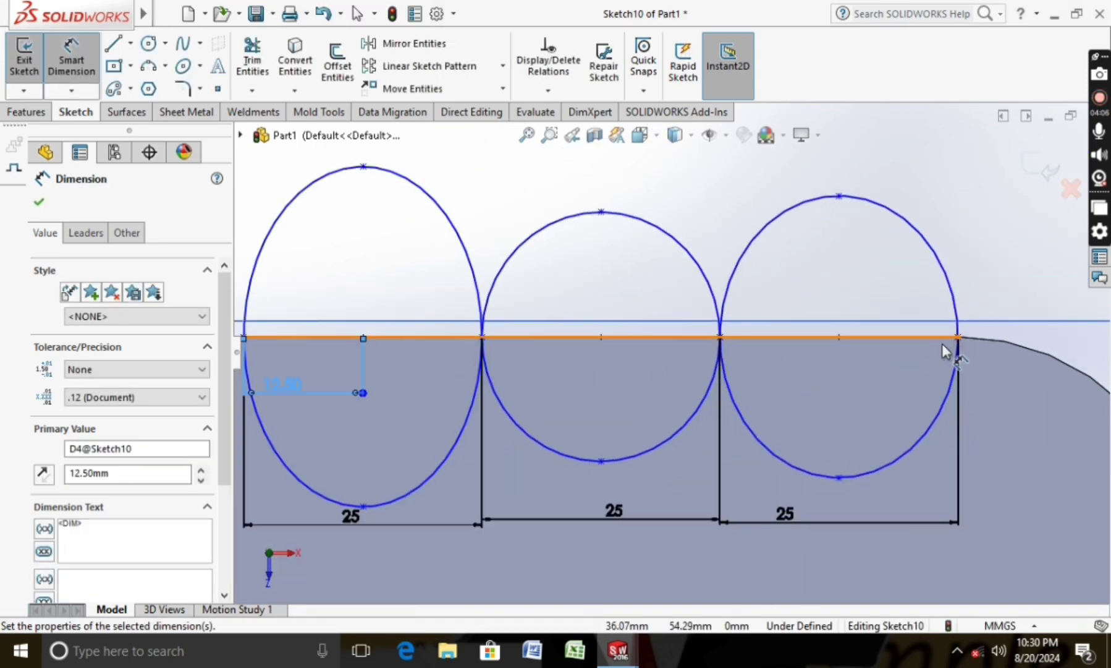
scroll(466, 236, up, 2)
scroll(488, 280, up, 1)
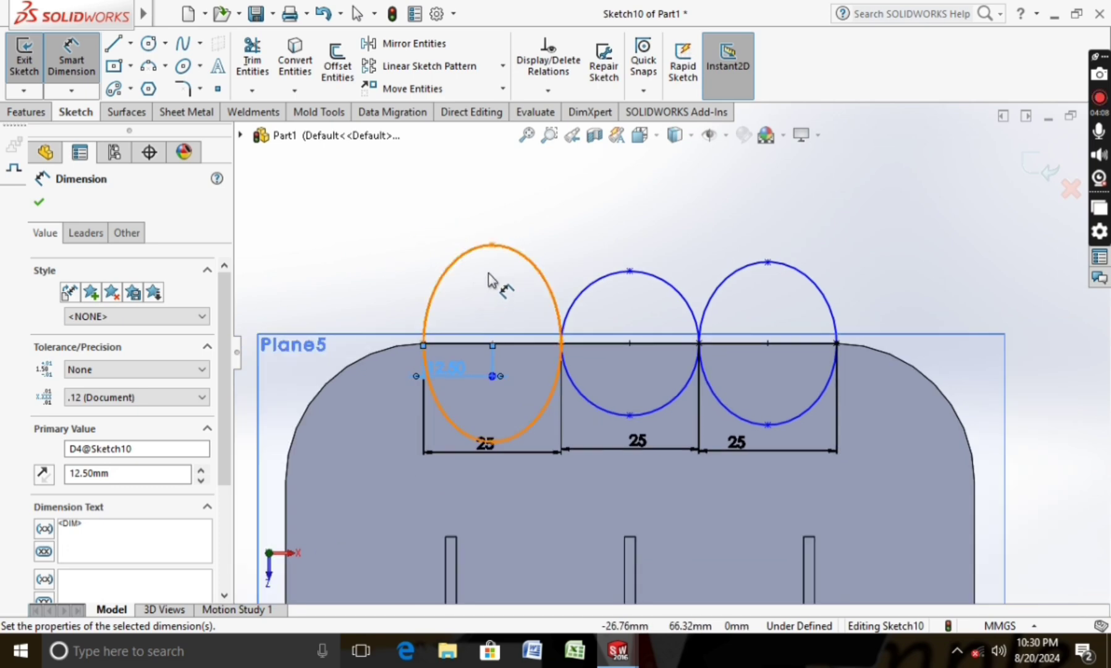
Set the first and middle ellipses' heights to 35 mm each.
click(492, 245)
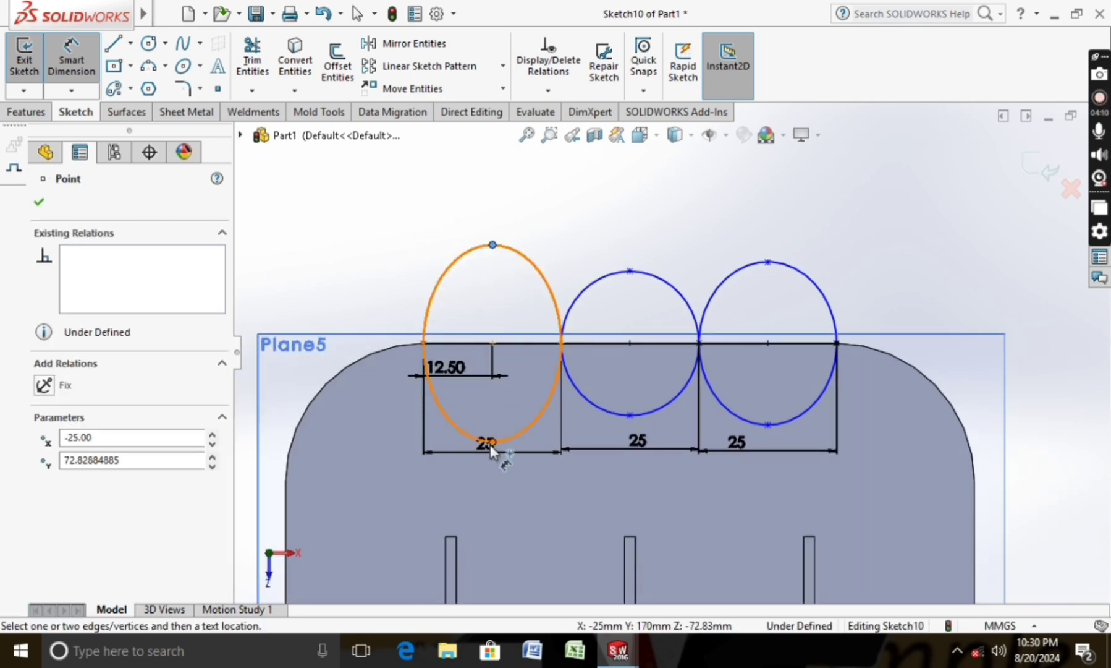
click(492, 444)
click(384, 384)
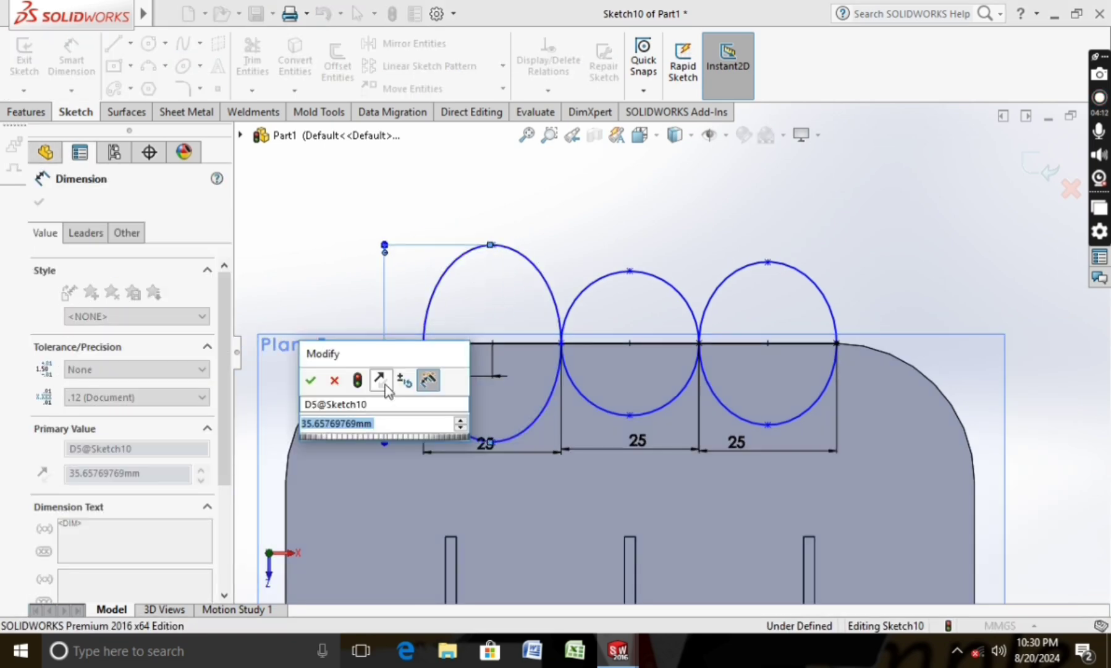
text(35)
key(Return)
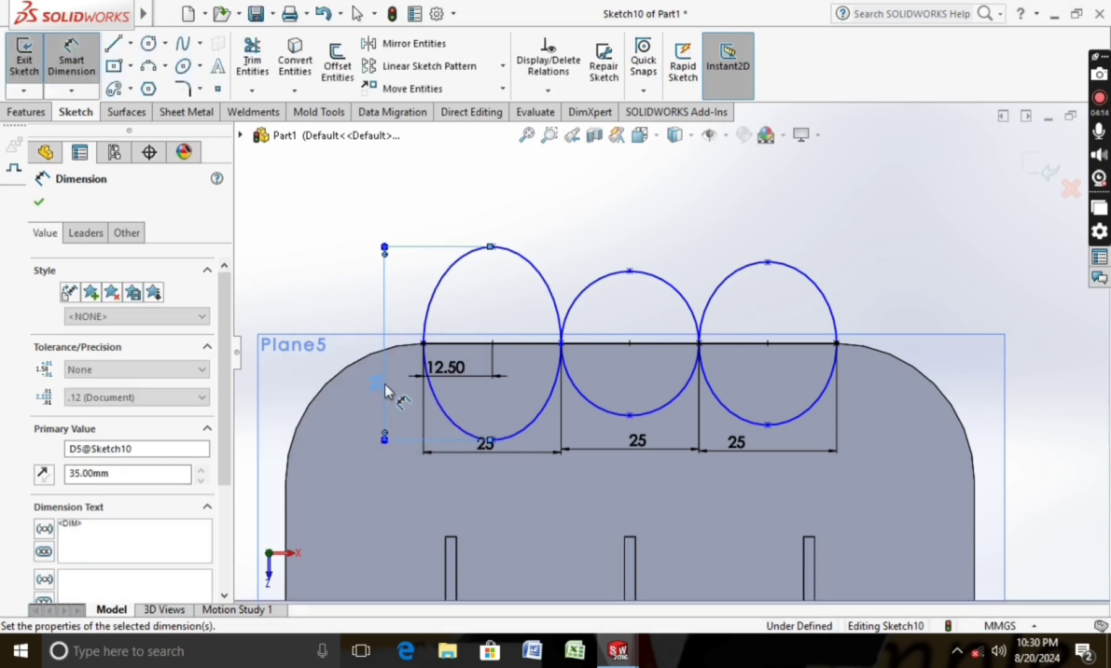
click(630, 271)
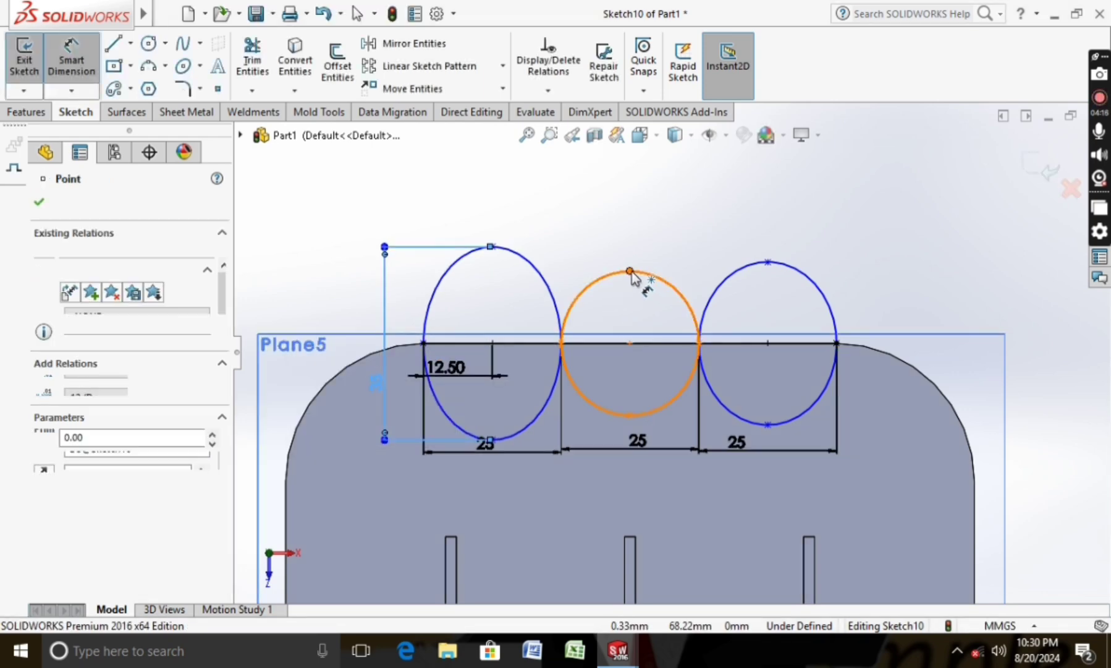
click(631, 414)
click(625, 364)
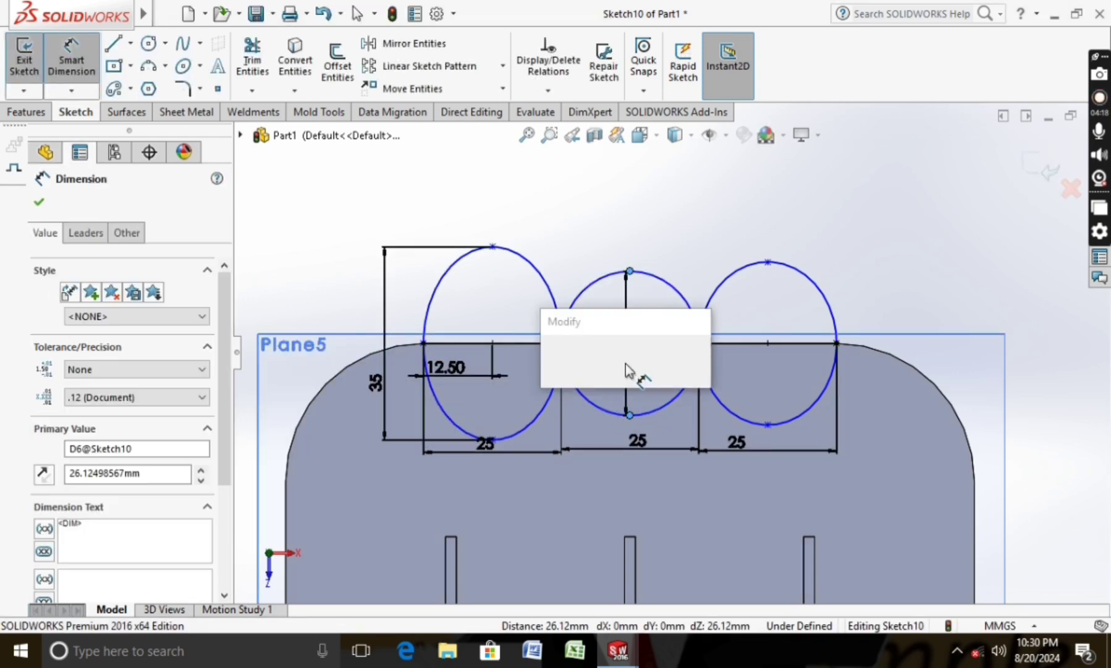
text(35)
key(Return)
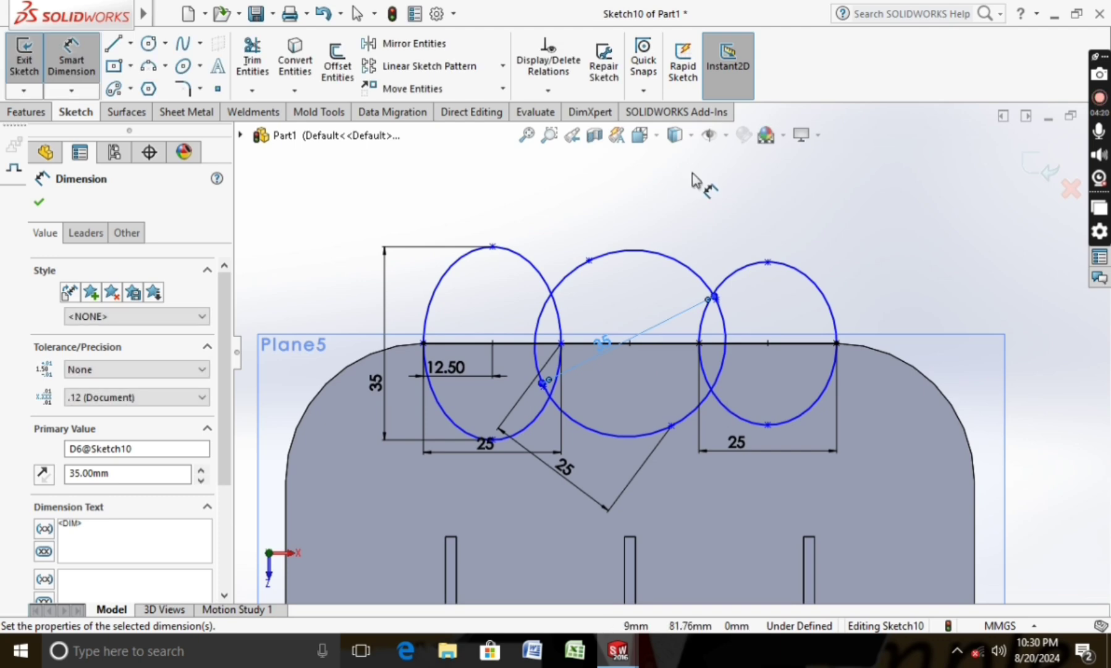
Undo the middle ellipse's height change, restoring its 26.12 mm height.
key(ctrl+z)
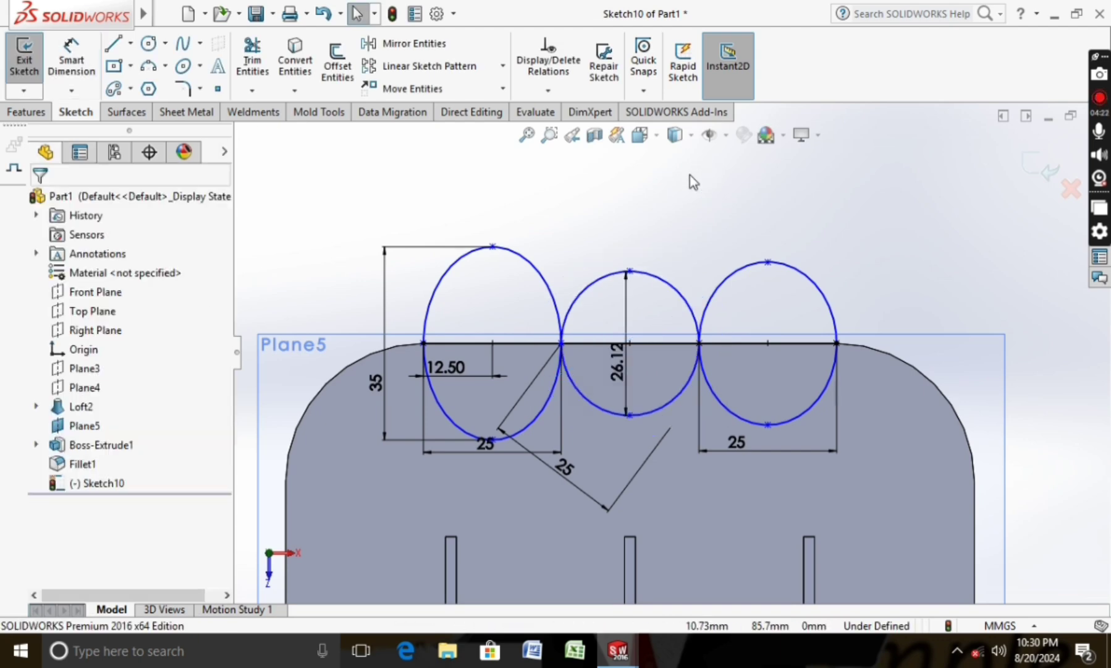
click(616, 382)
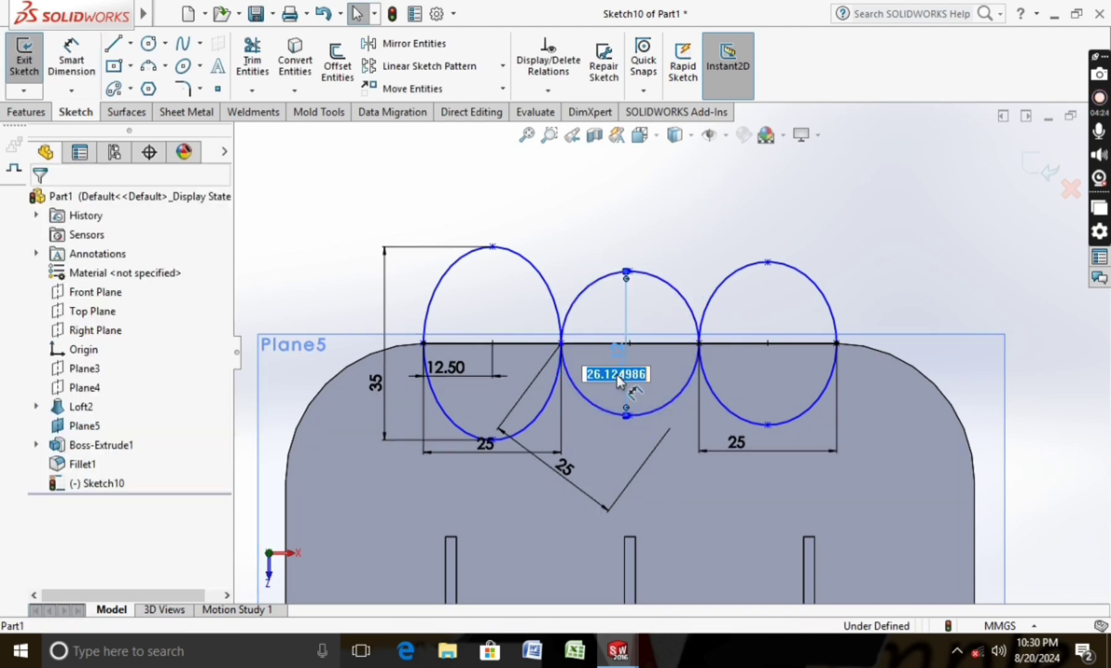
key(Return)
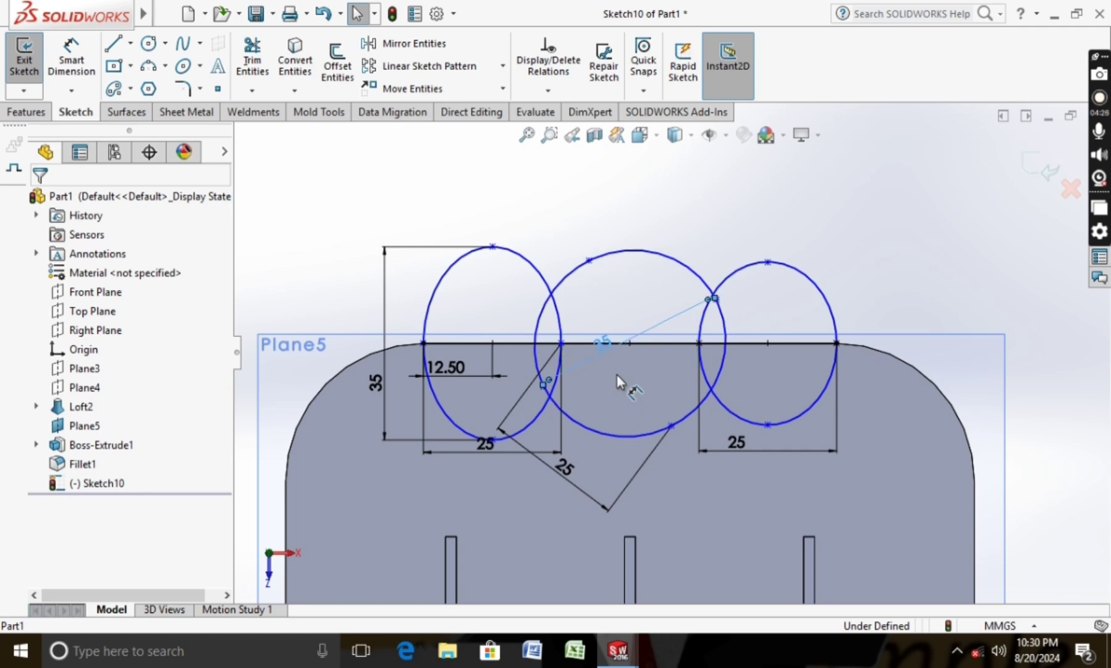
key(ctrl+z)
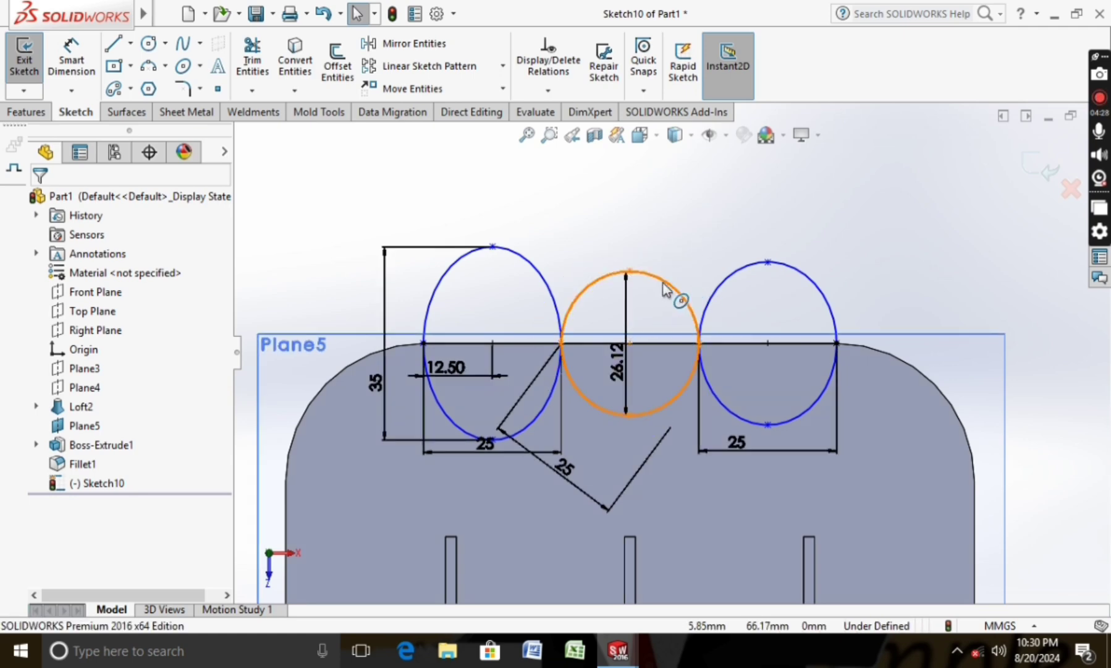
Delete the middle ellipse together with its dimensions.
right_click(664, 281)
click(709, 529)
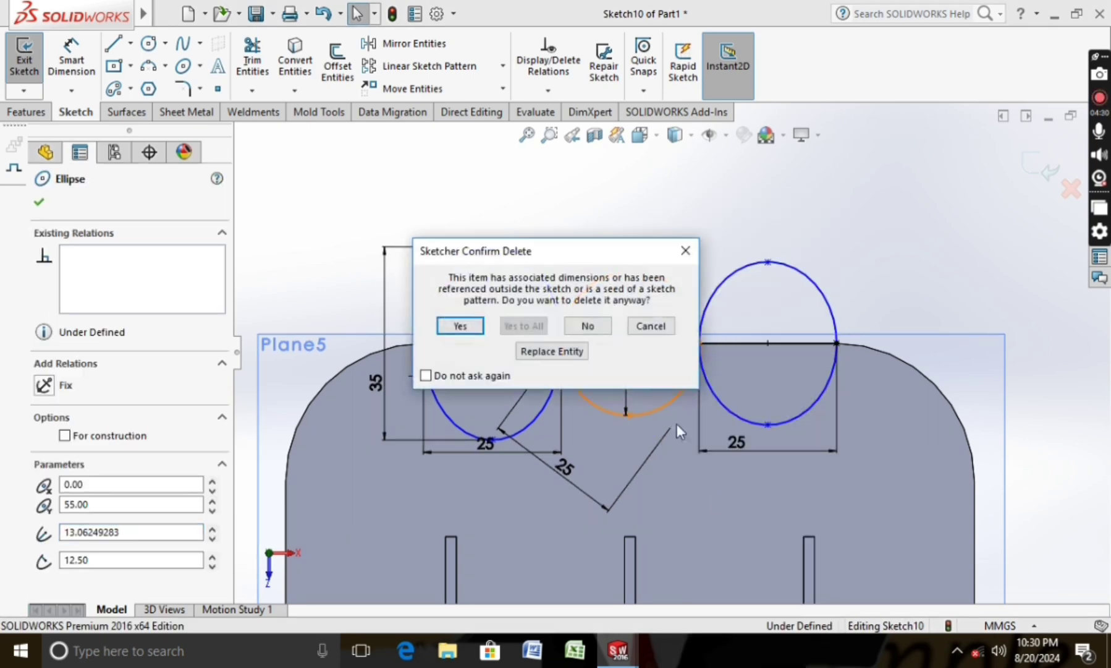
click(464, 325)
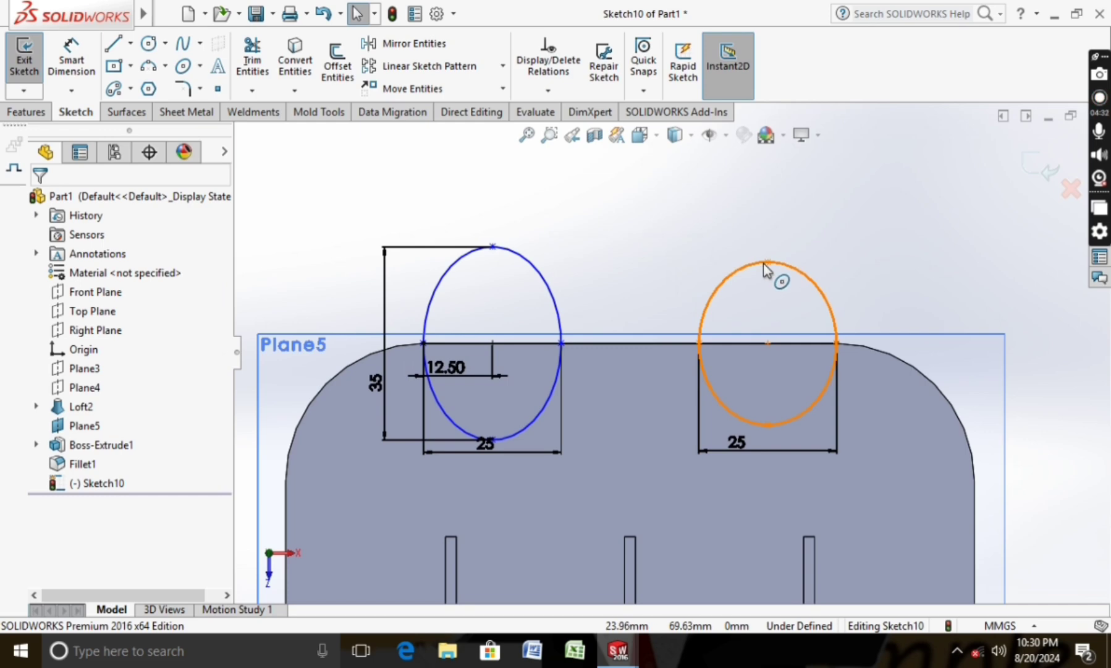
click(766, 262)
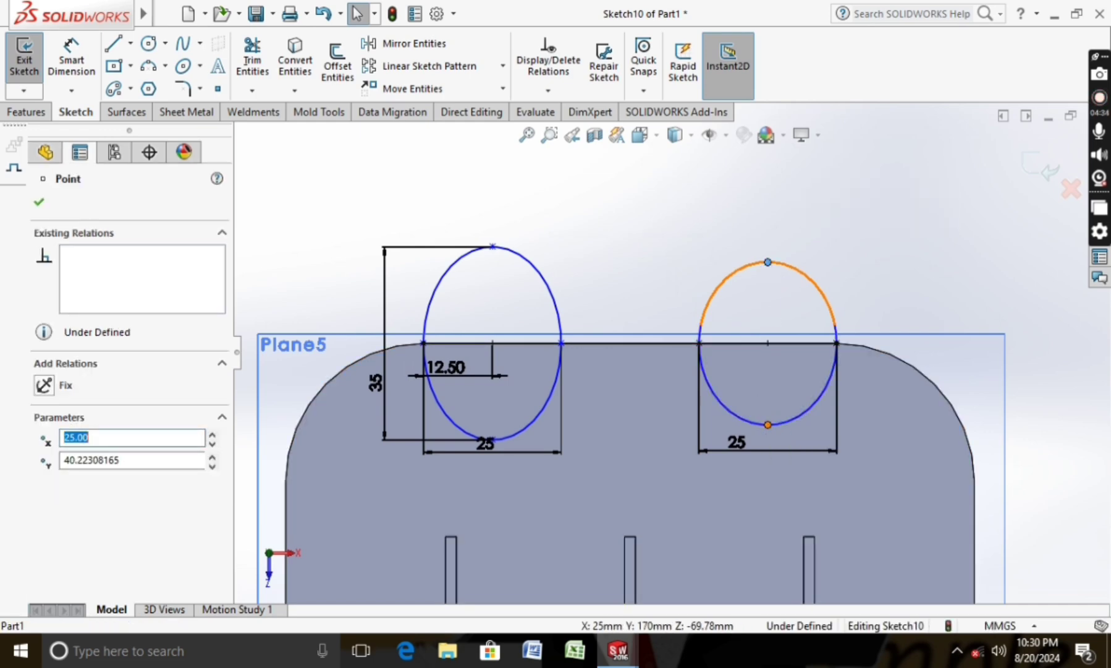
Dimension the right ellipse's height to 35 mm.
click(71, 58)
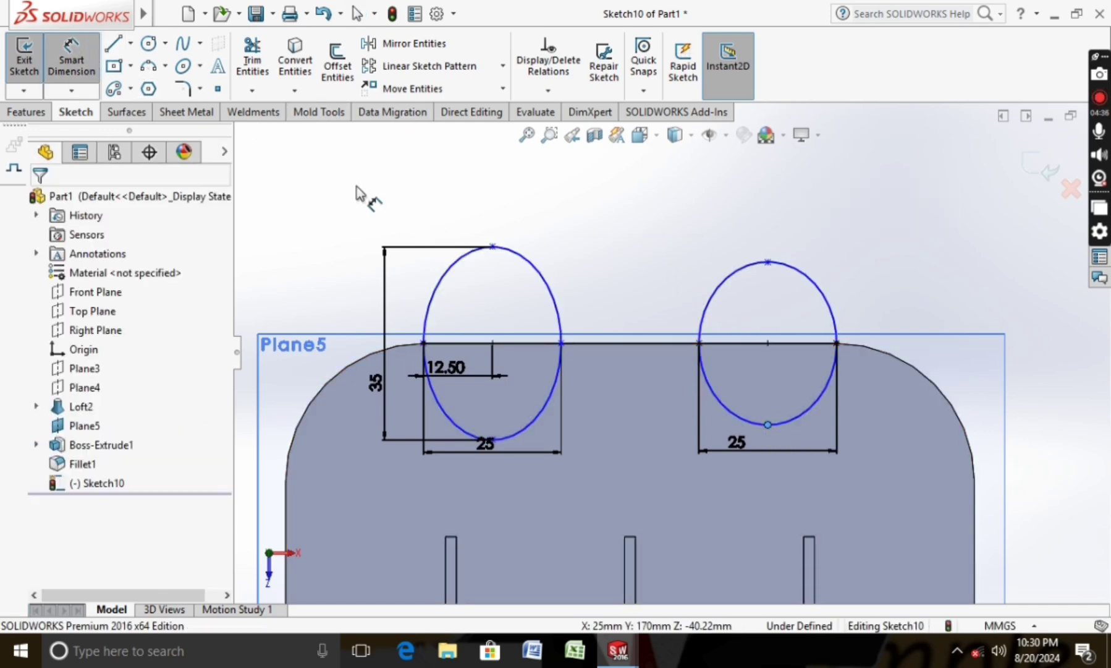
click(768, 262)
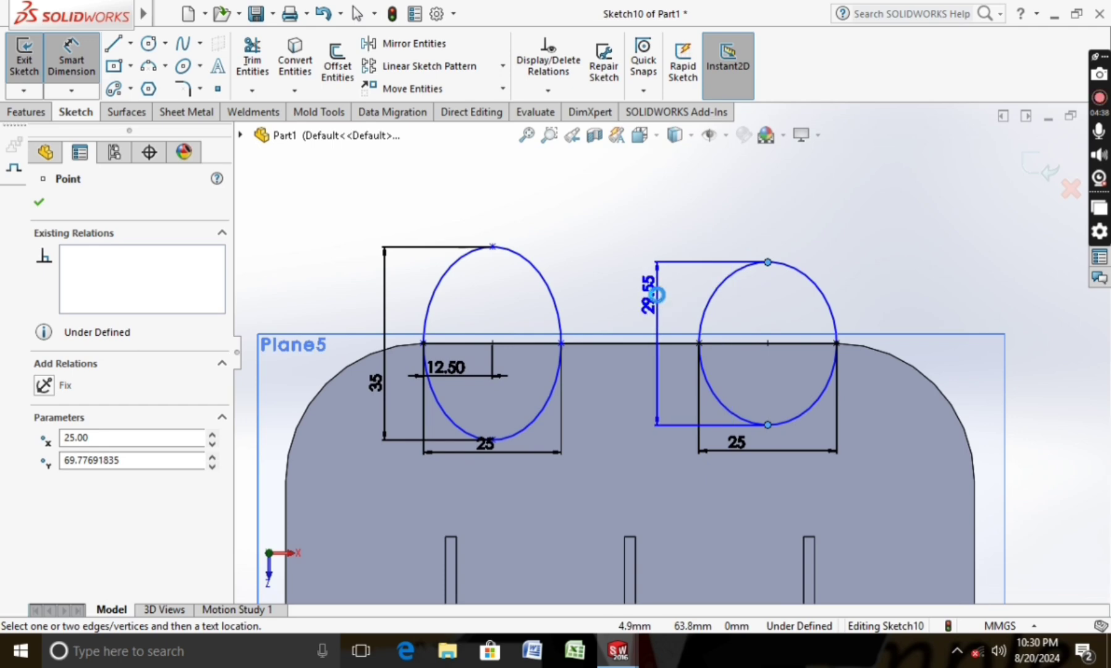
click(656, 295)
text(35)
key(Return)
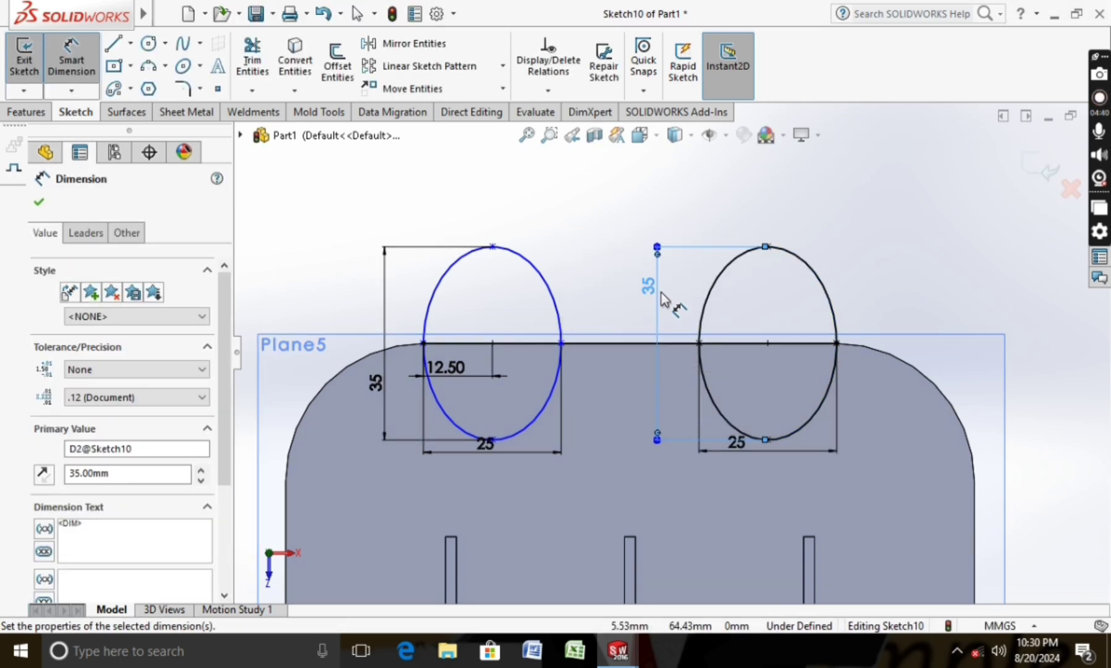
Draw a new middle ellipse centred on the top edge between the other two.
click(180, 67)
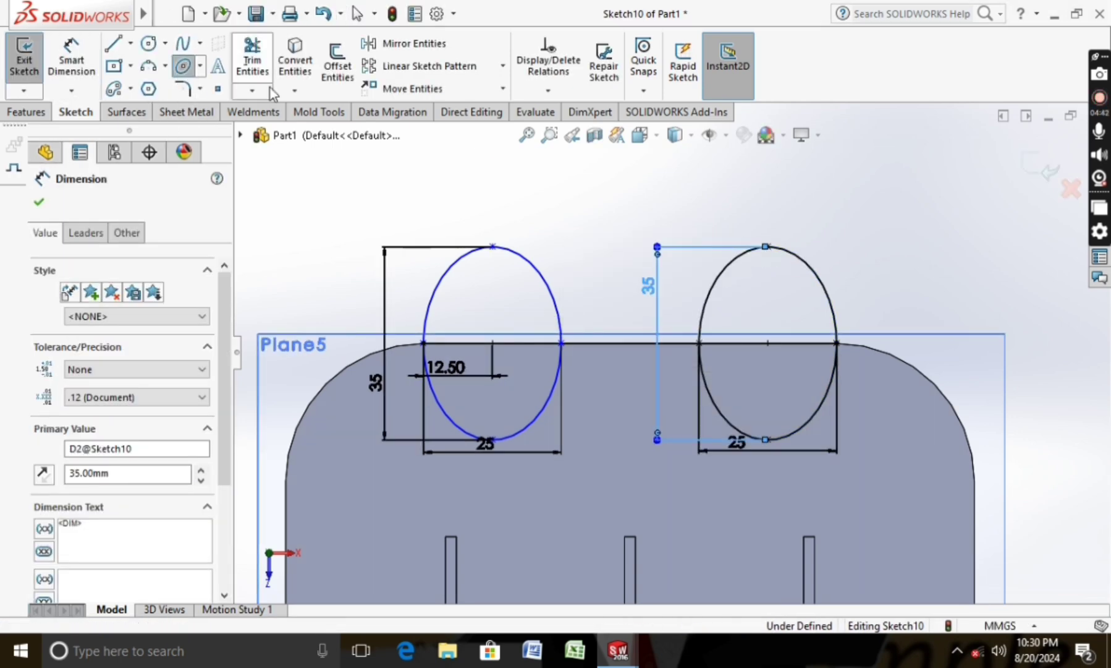
click(629, 343)
click(674, 343)
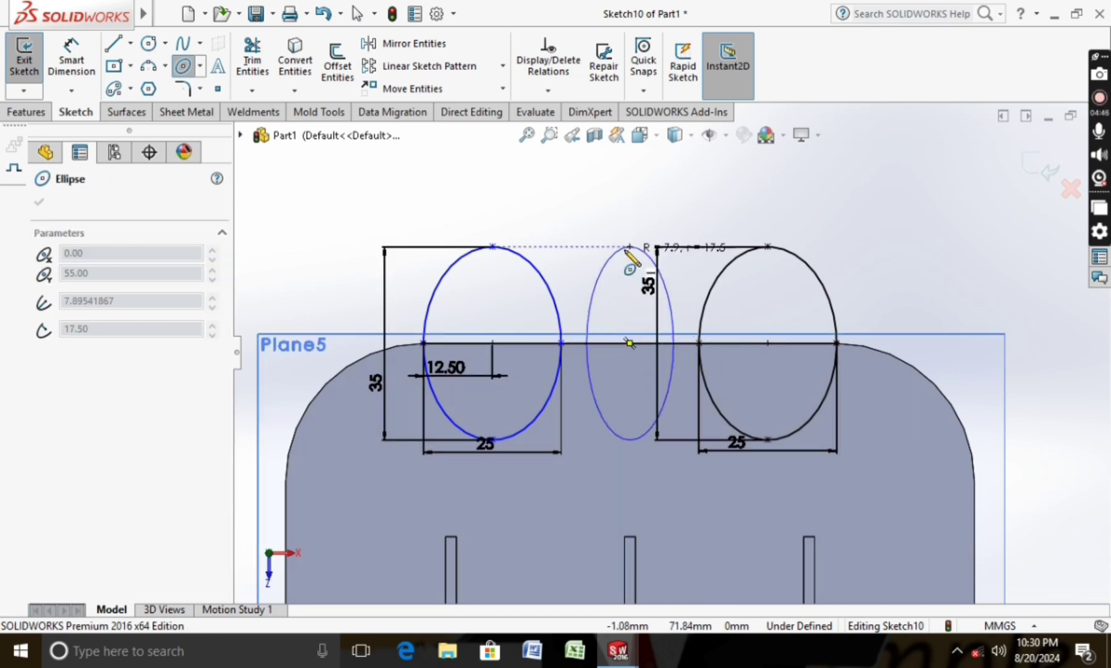
click(628, 251)
Dimension the new middle ellipse 25 mm wide and 35 mm tall.
click(71, 62)
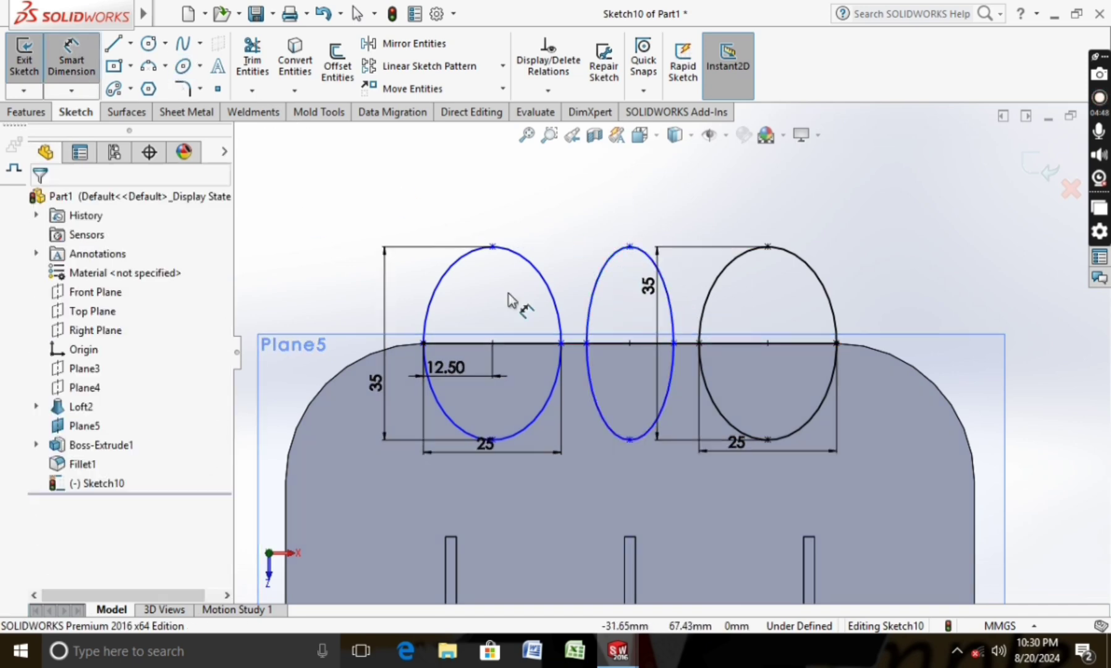
click(674, 343)
click(587, 343)
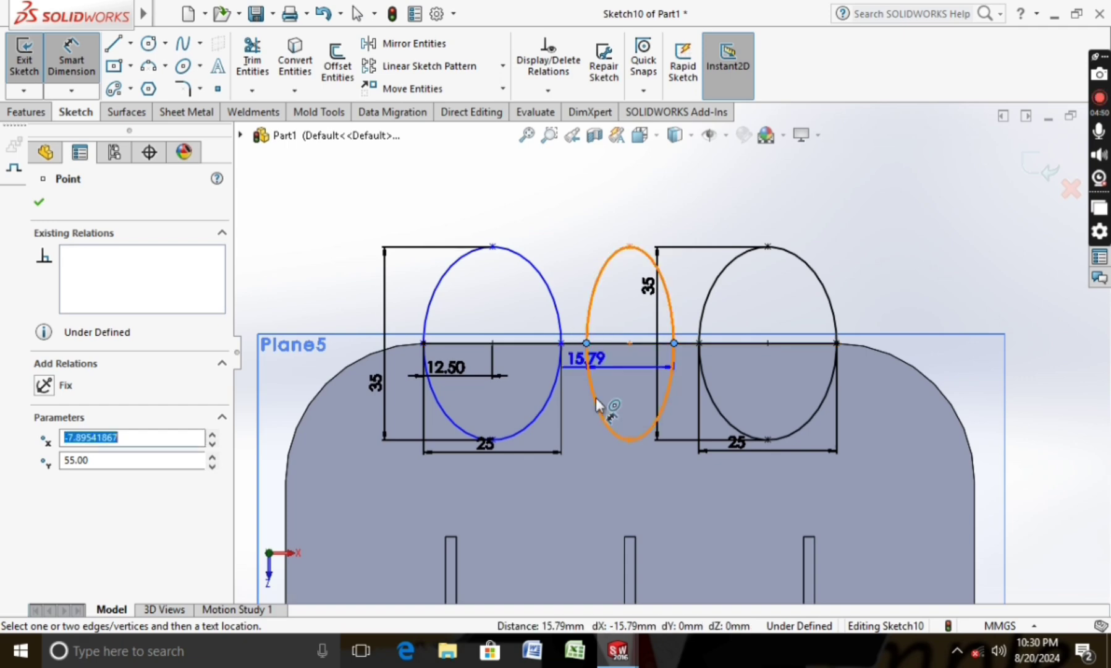
click(639, 488)
text(25)
key(Return)
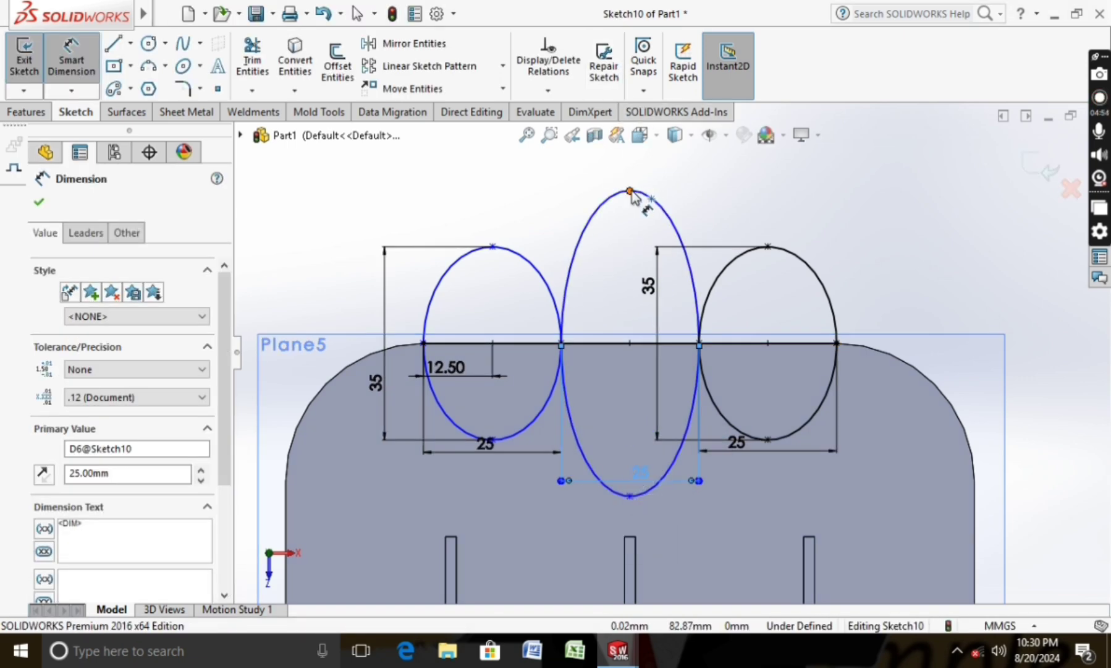
click(630, 190)
click(630, 496)
click(521, 376)
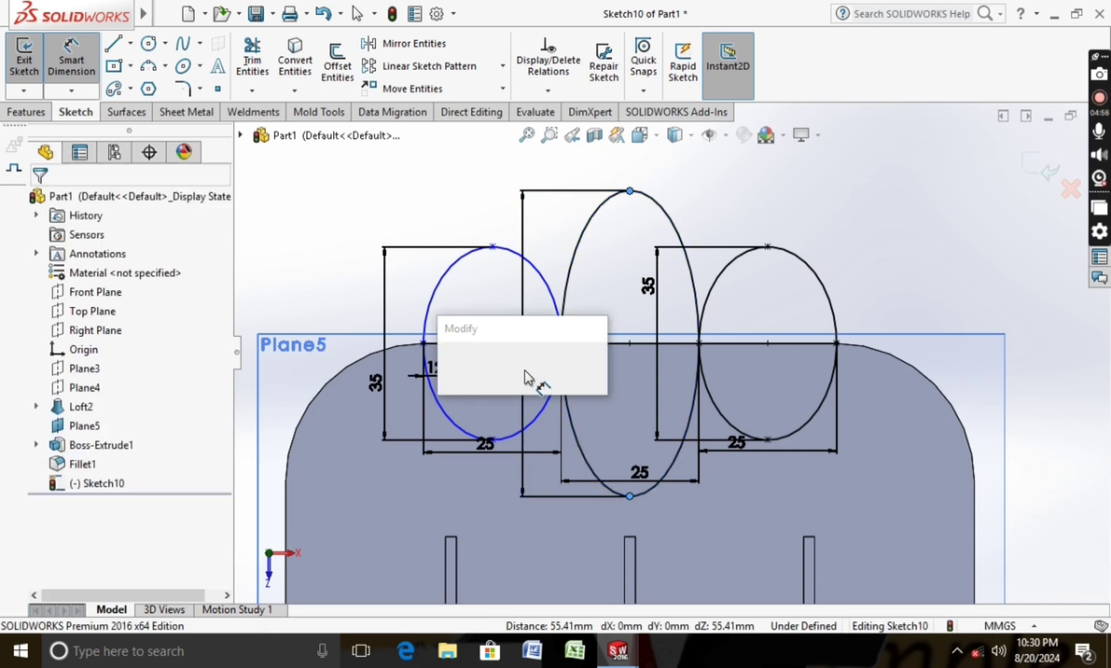
text(35)
key(Return)
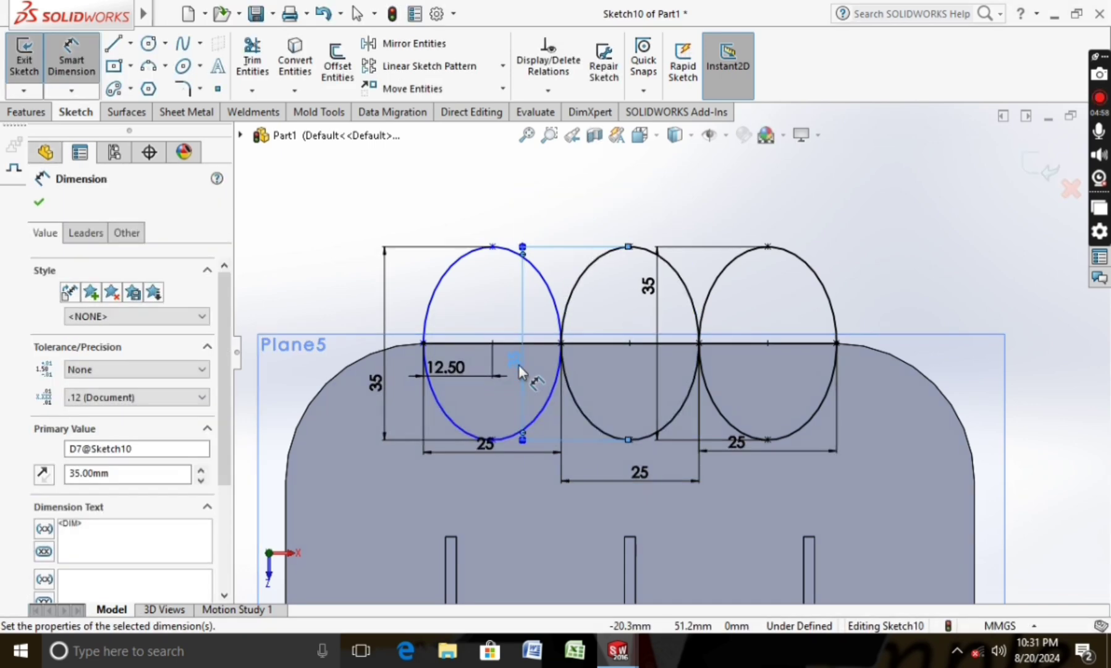
click(40, 206)
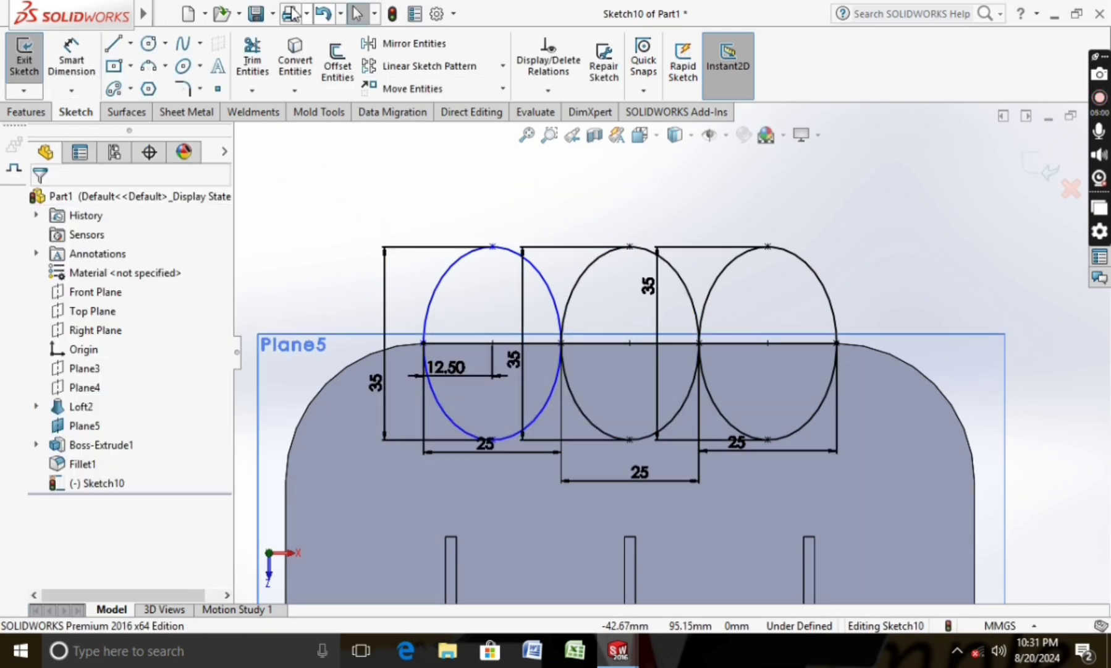
Trim away the lower halves of the ellipses below the top edge.
click(251, 69)
drag(387, 367, 553, 385)
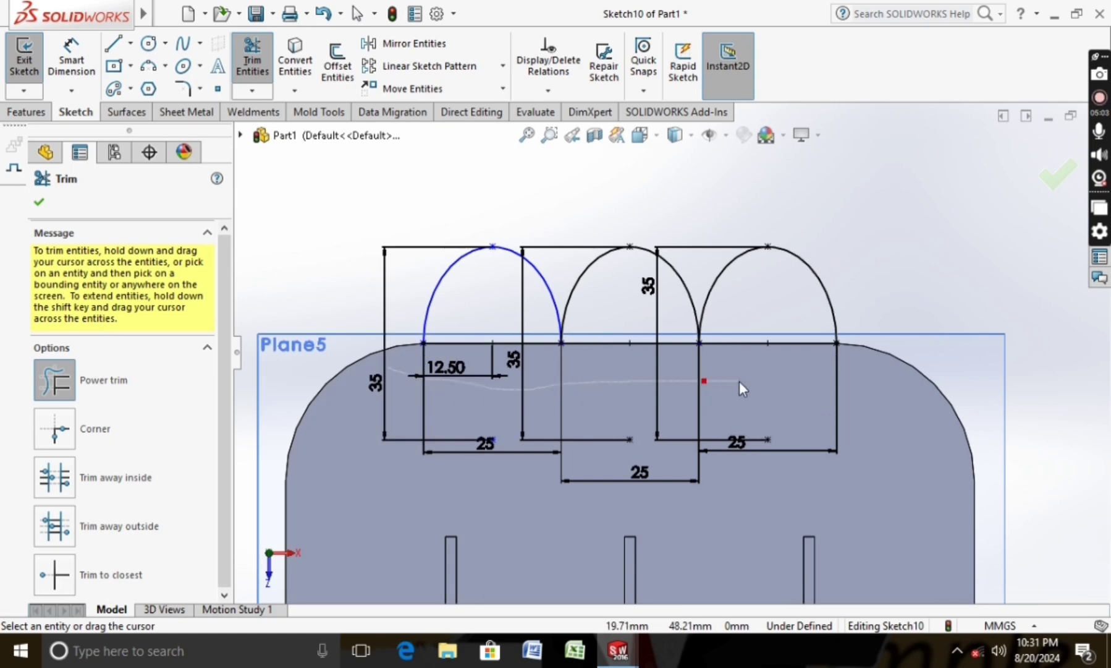
key(Escape)
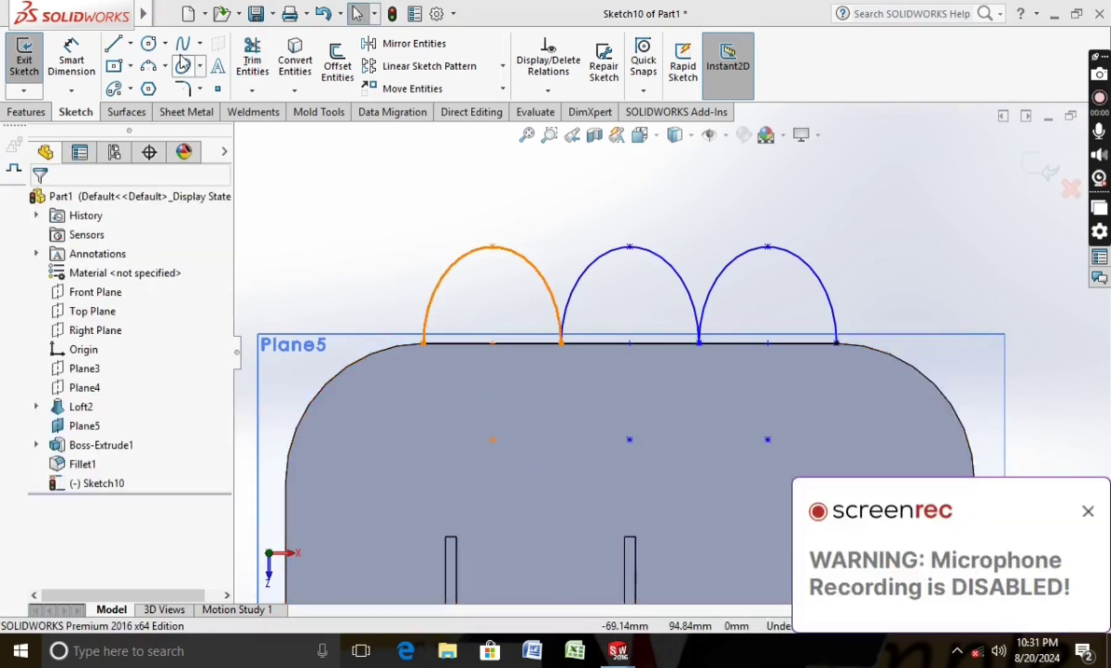
Draw a vertical centerline up from the first arch's base midpoint.
click(133, 45)
click(144, 87)
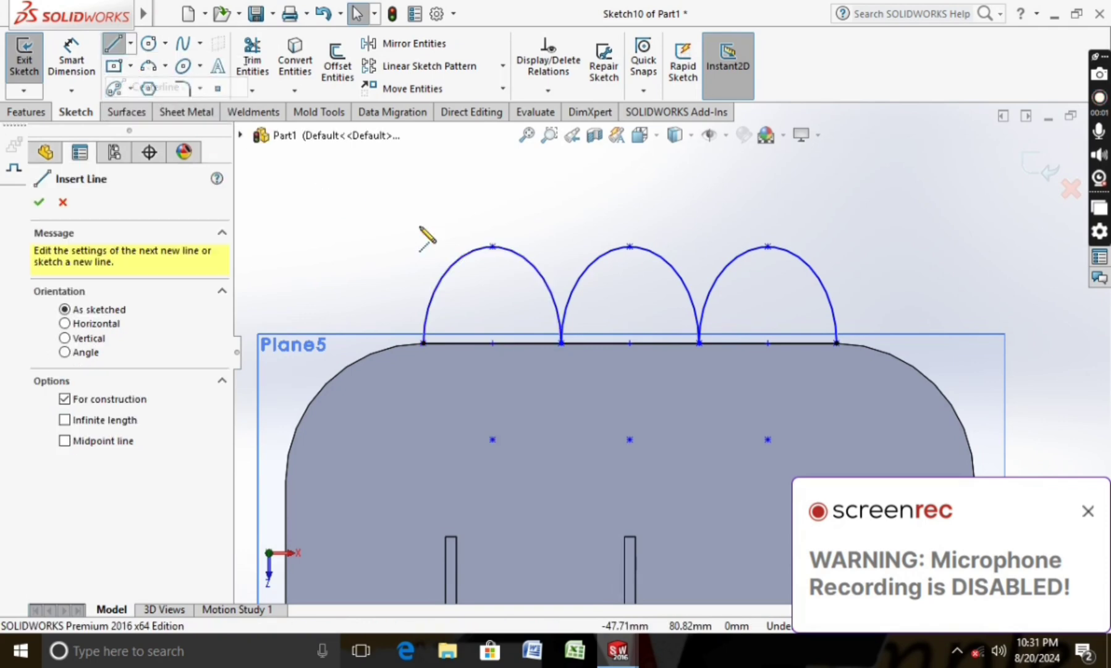
click(493, 343)
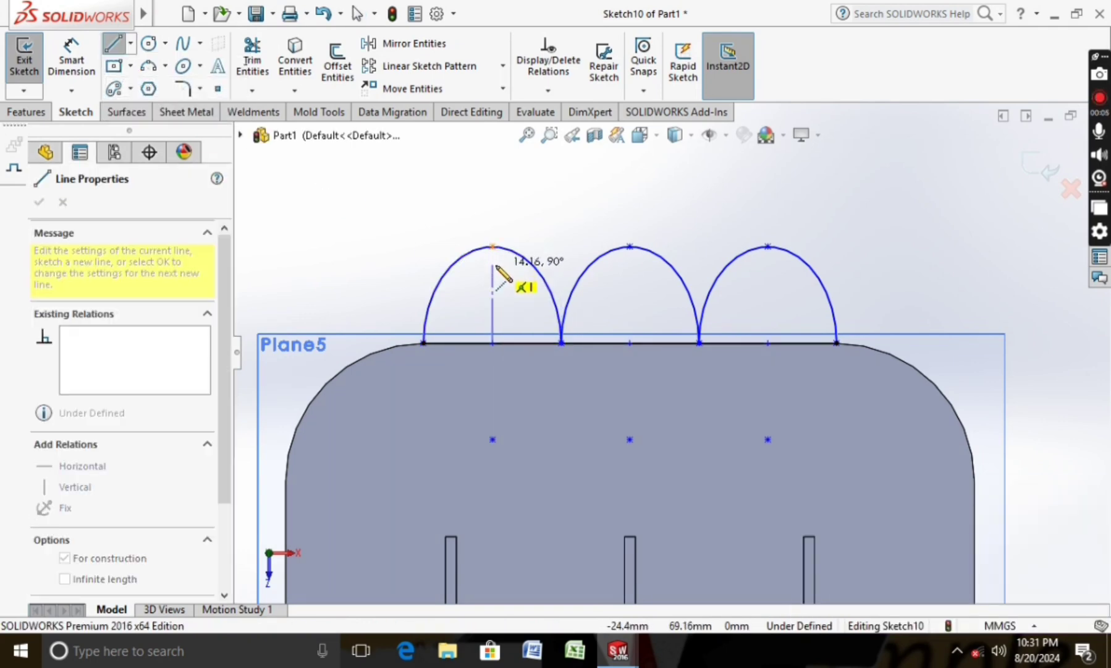
click(492, 265)
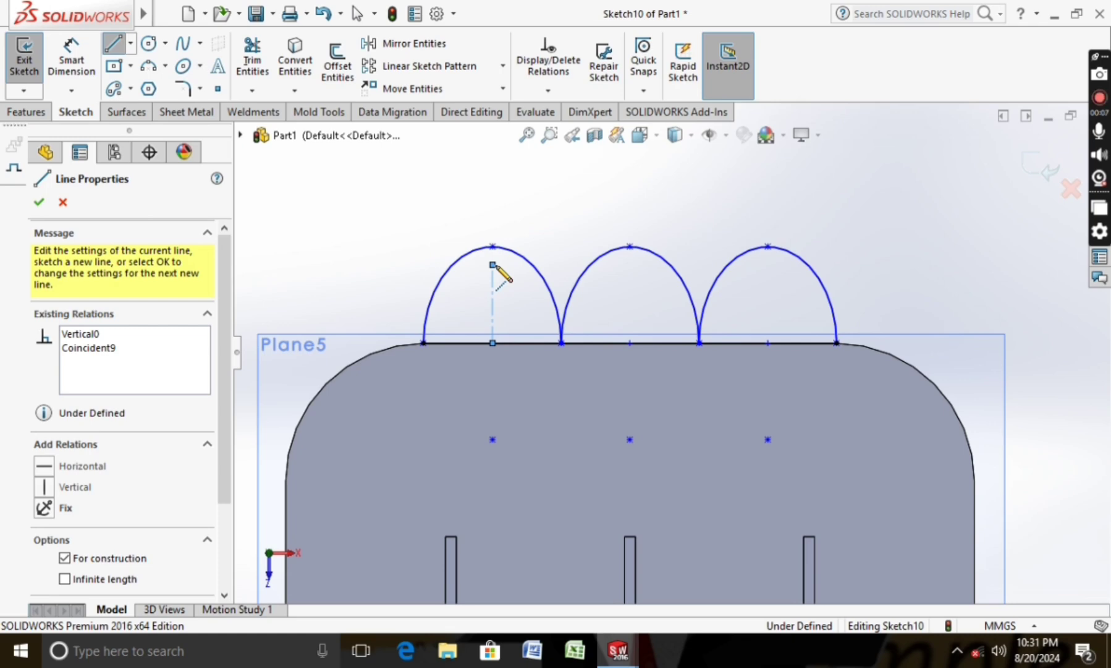
key(Escape)
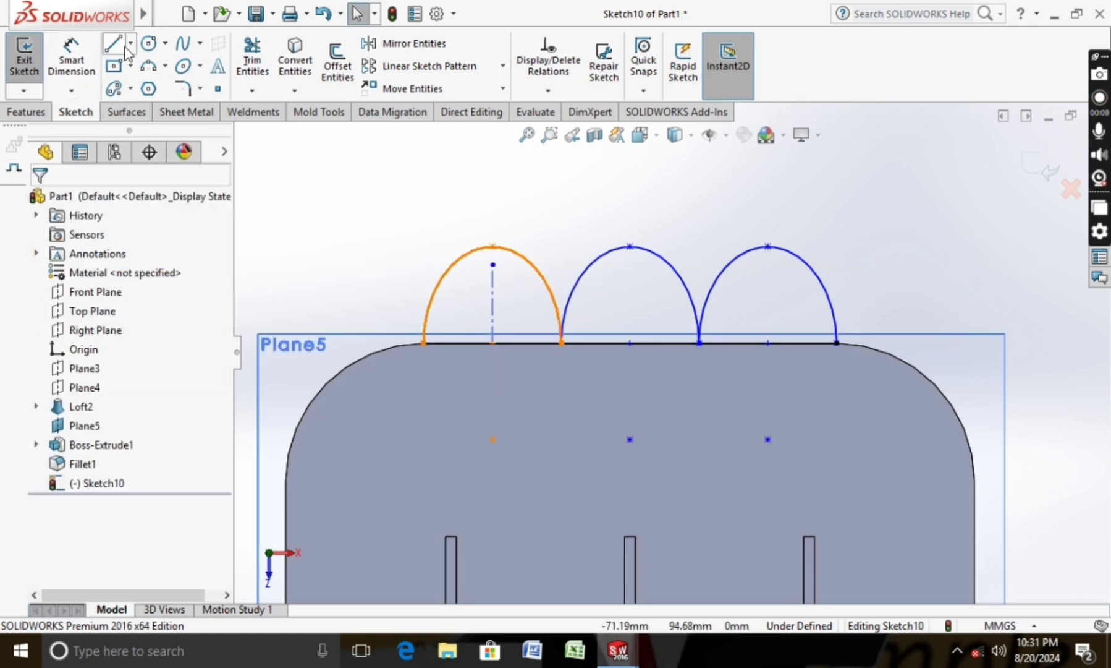
Dimension the centerline's length to 15 mm.
click(129, 44)
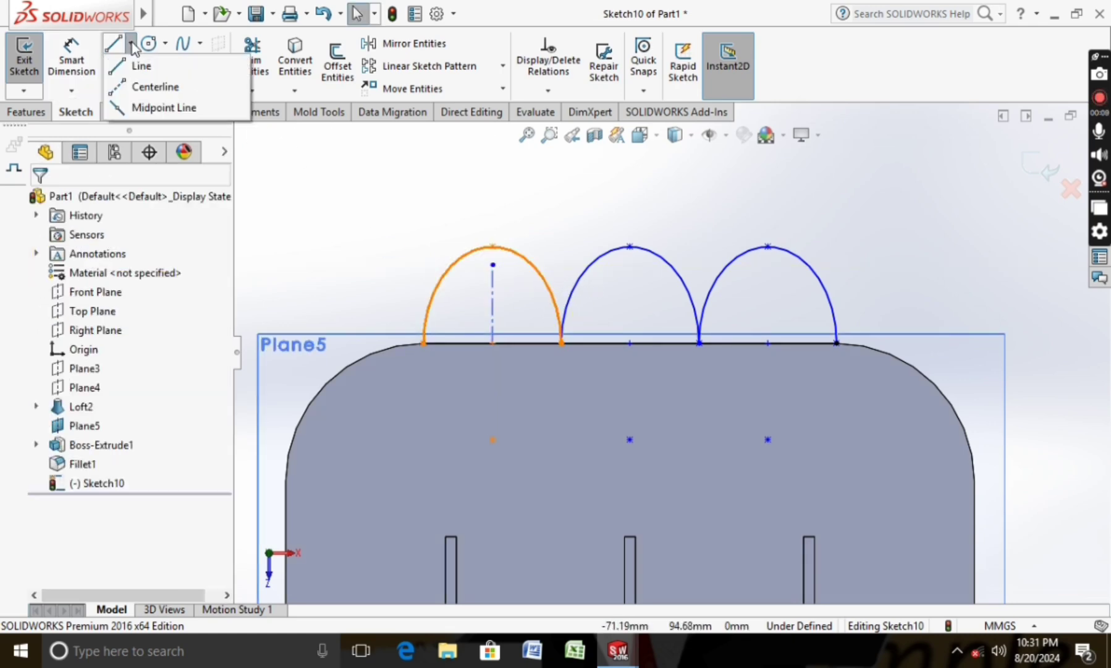
click(143, 88)
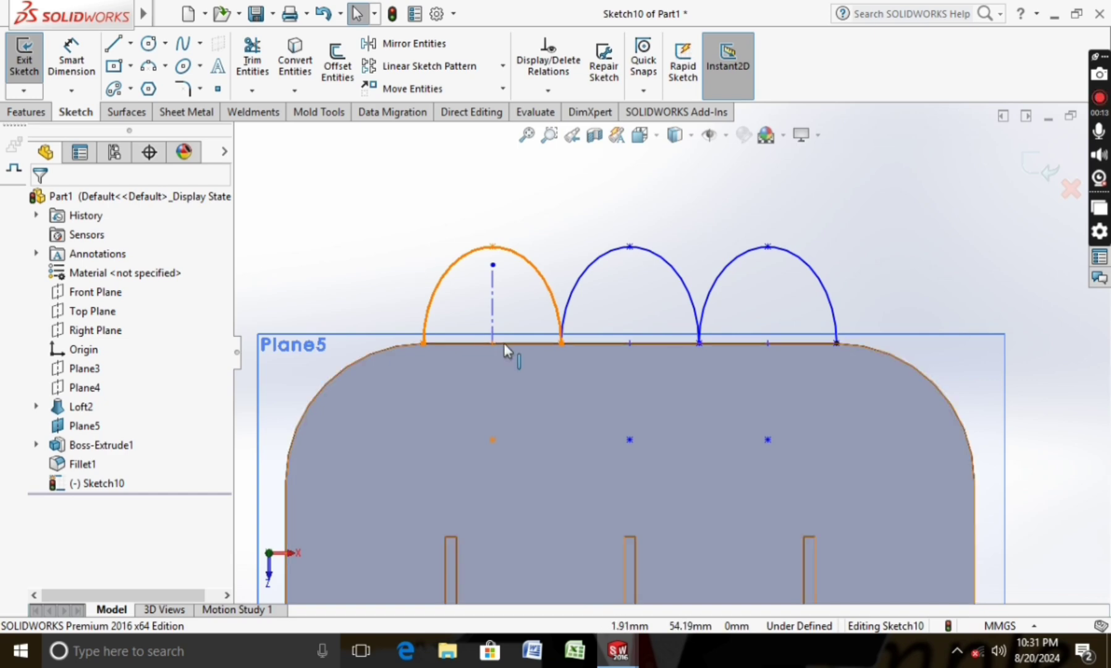
click(71, 59)
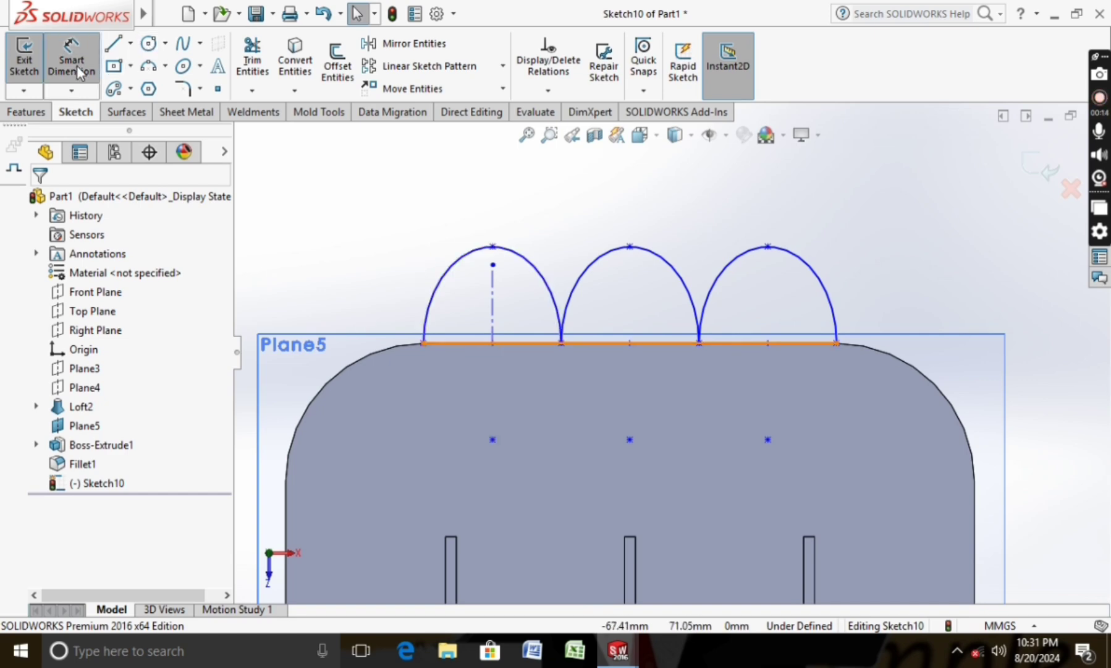
click(494, 317)
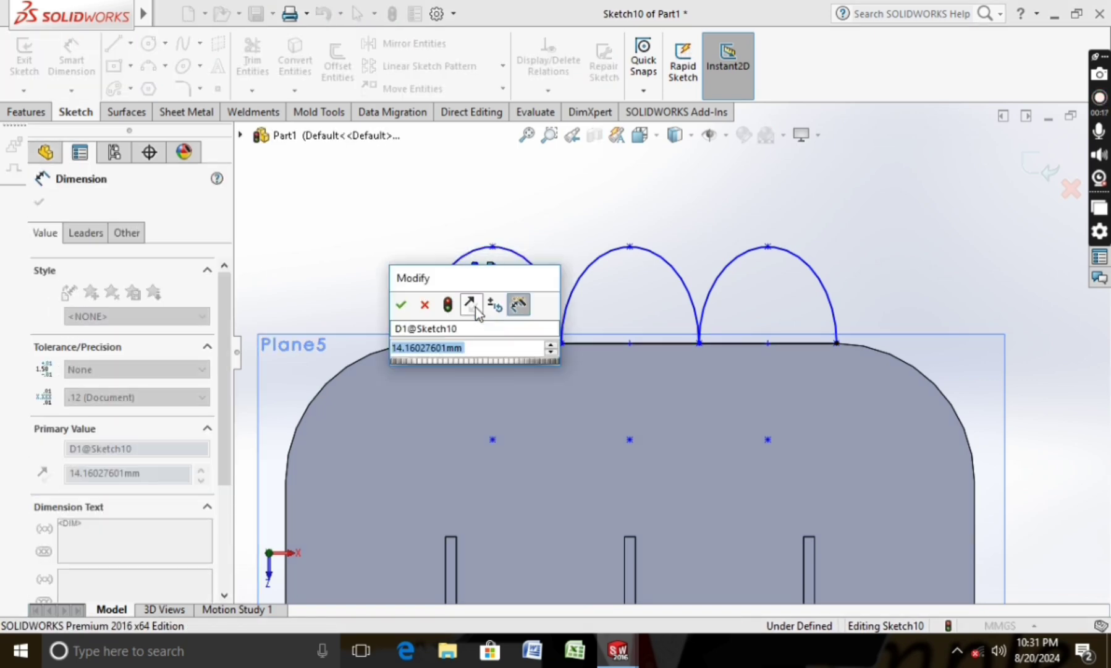
text(15)
key(Return)
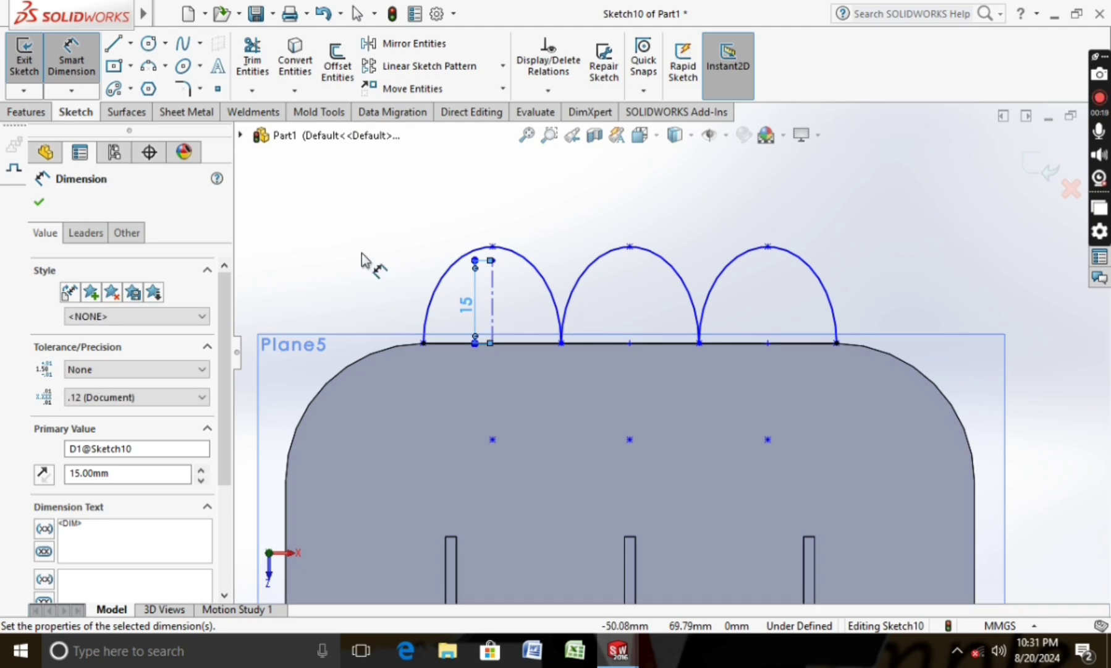
Draw the slot's short top edge centred on the centerline, chained to a slanted right side.
click(131, 43)
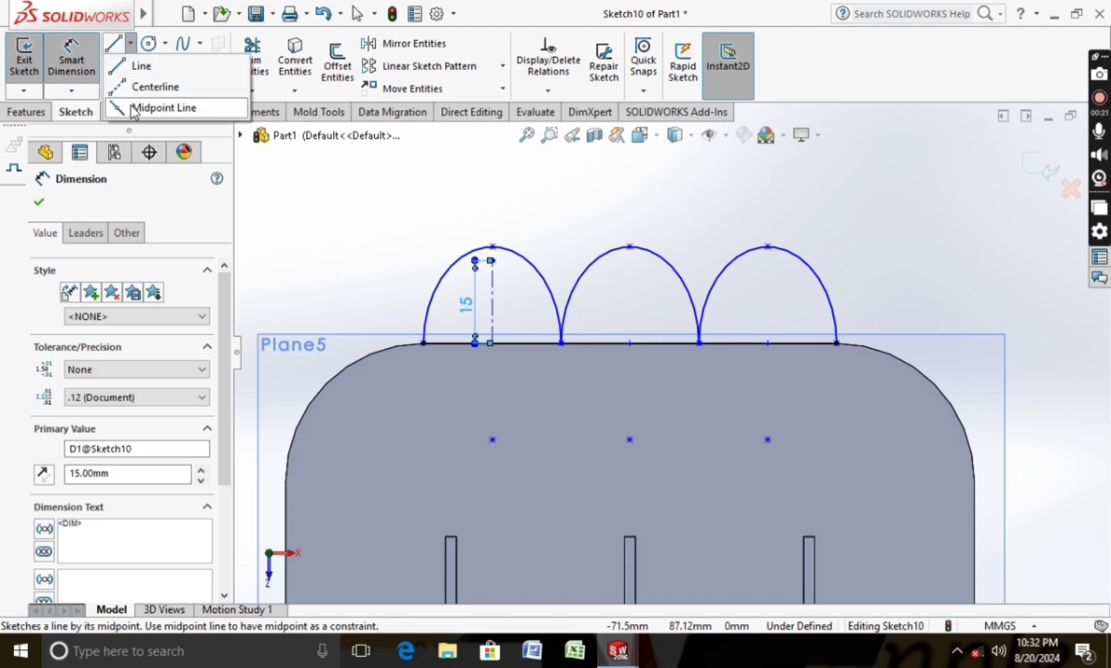
click(162, 104)
click(492, 261)
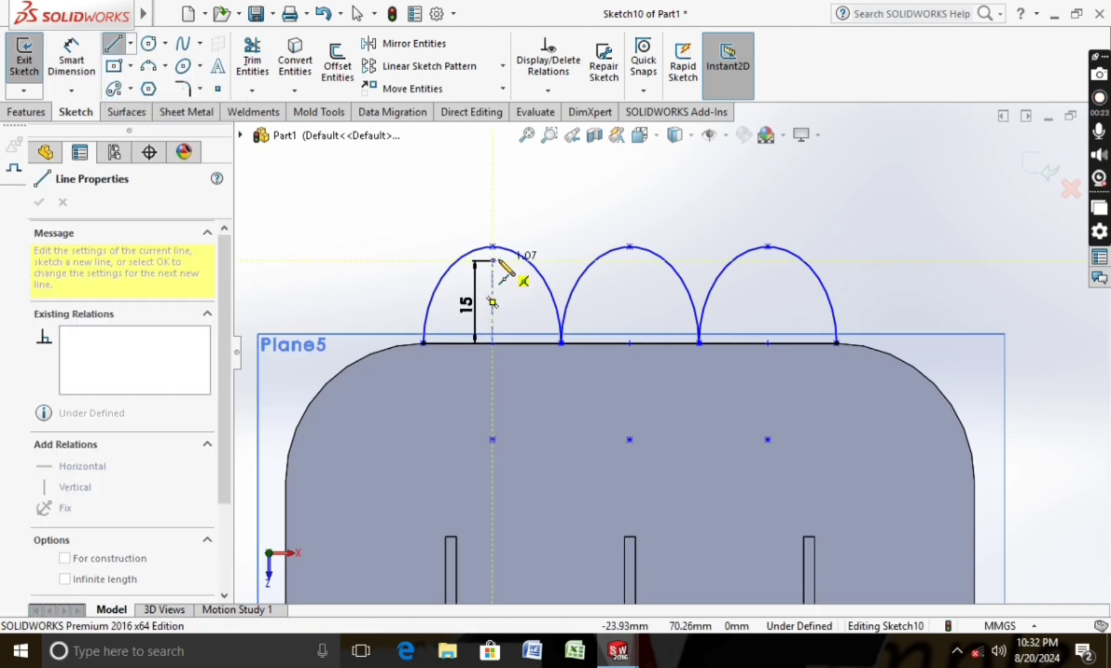
click(506, 260)
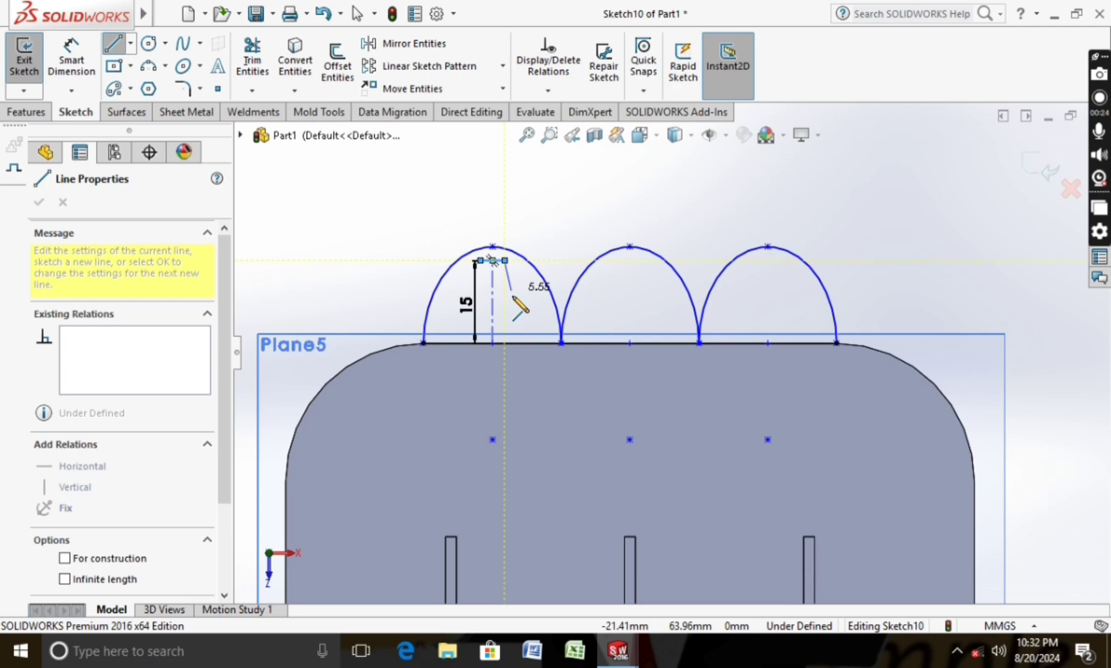
click(517, 342)
key(Escape)
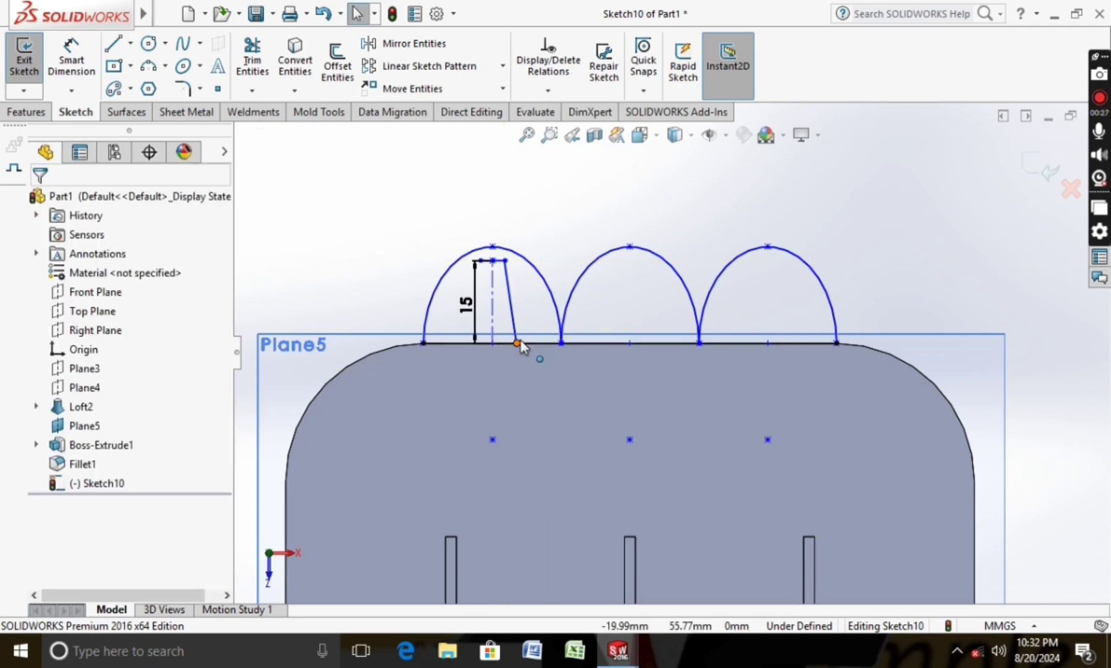
Draw the slot's slanted left side from the top edge down to the block's edge.
click(109, 48)
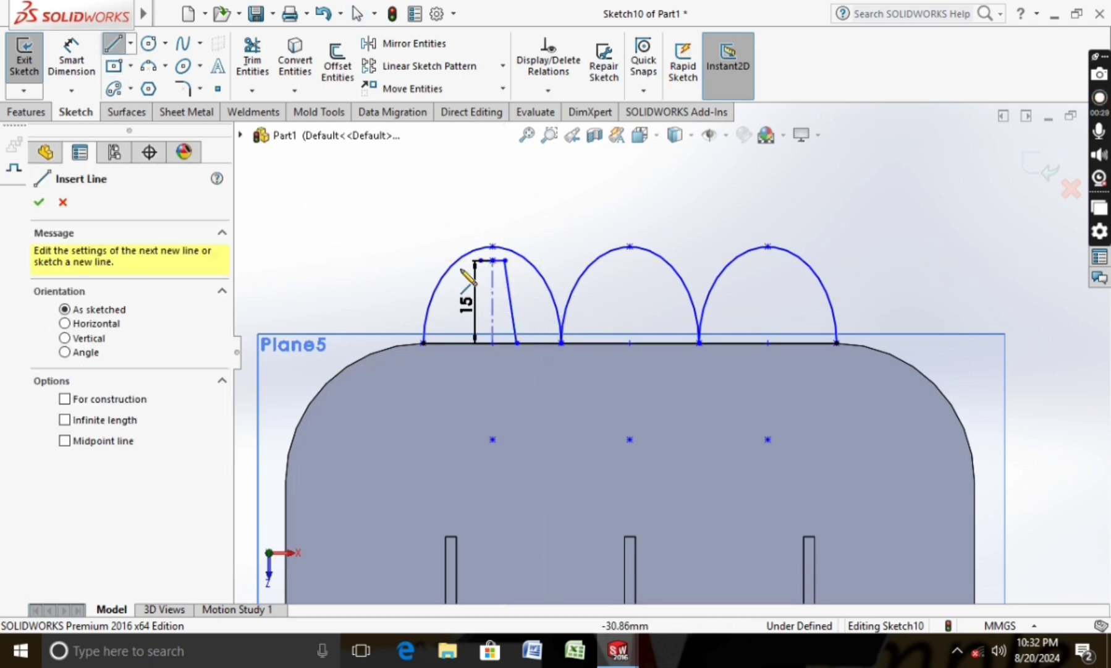
click(481, 260)
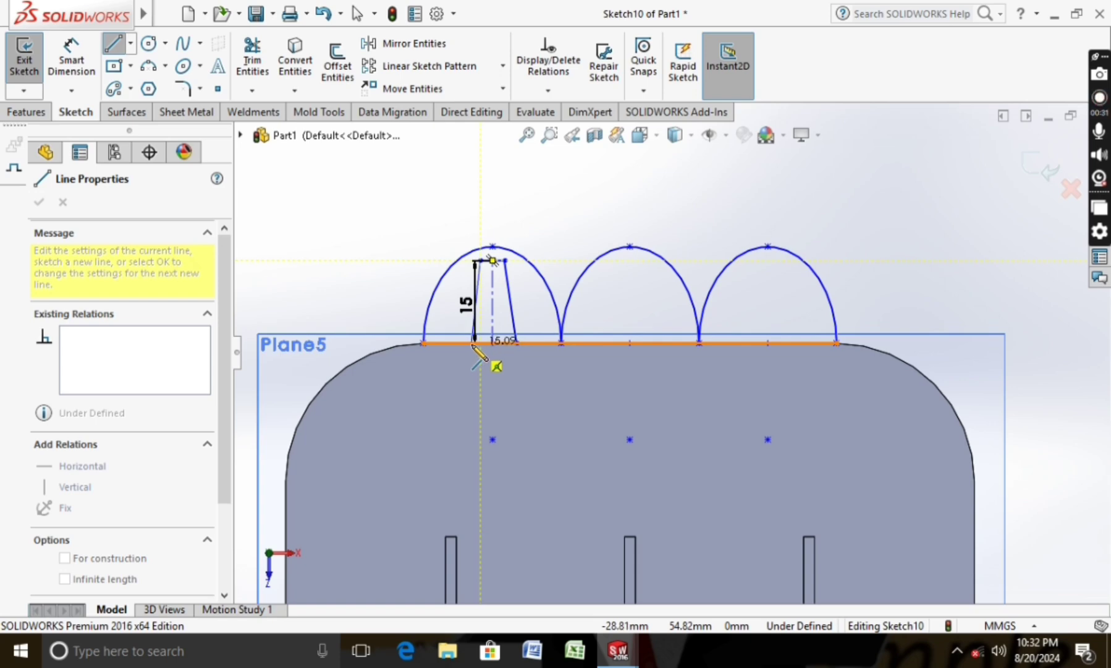
click(472, 341)
key(Escape)
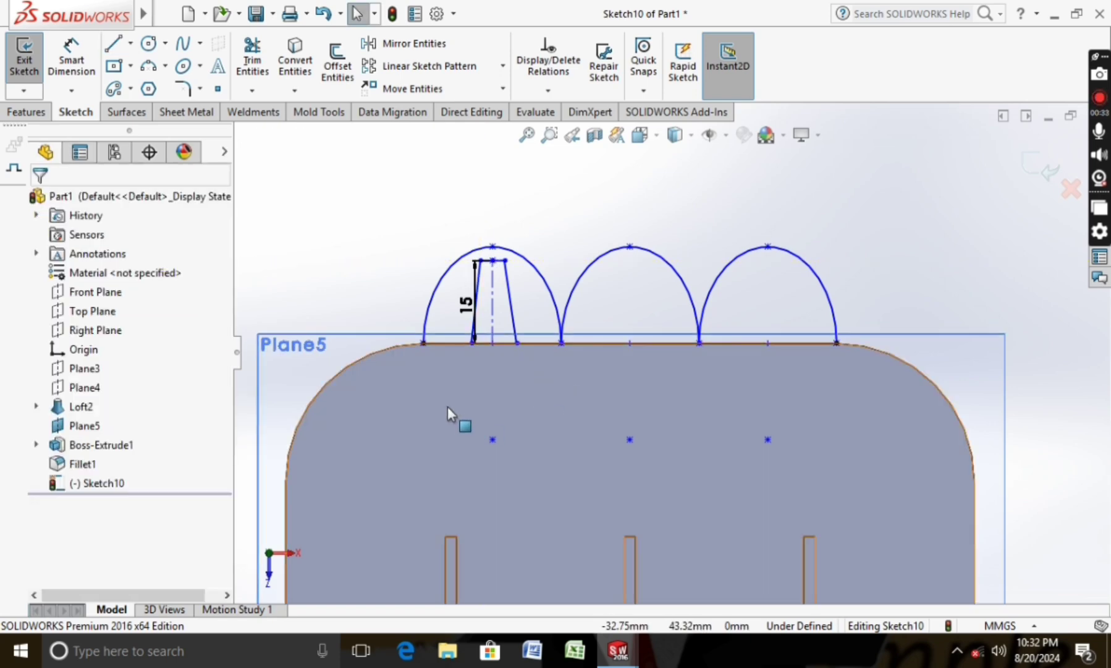
Dimension the slot's top edge to a 2 mm width.
click(74, 59)
scroll(492, 272, down, 3)
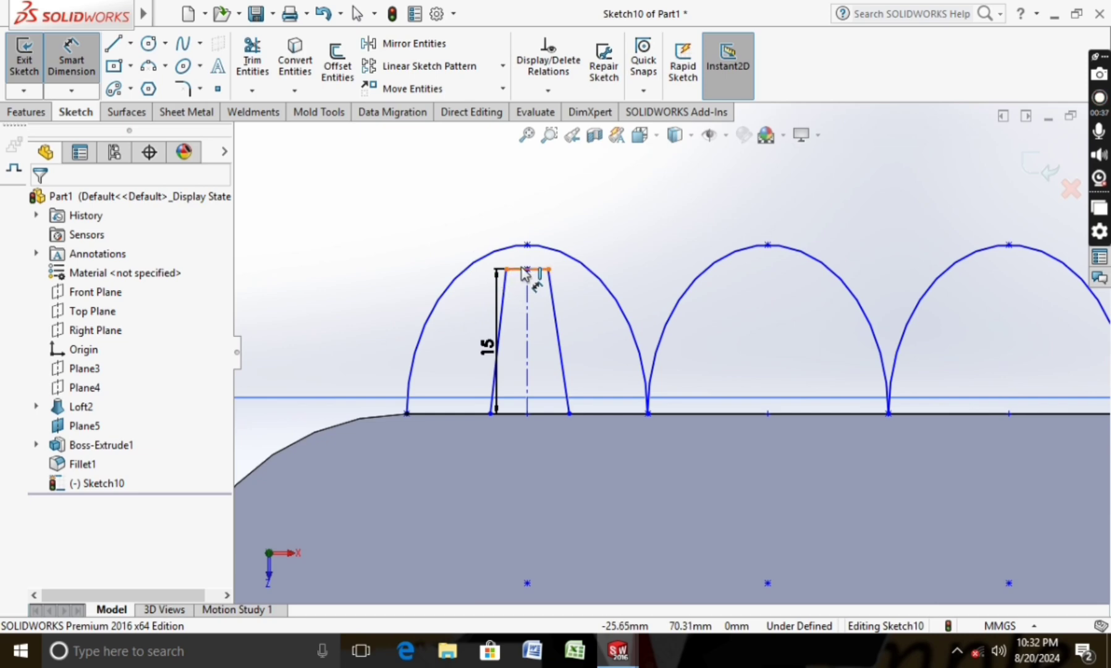
click(524, 272)
click(530, 222)
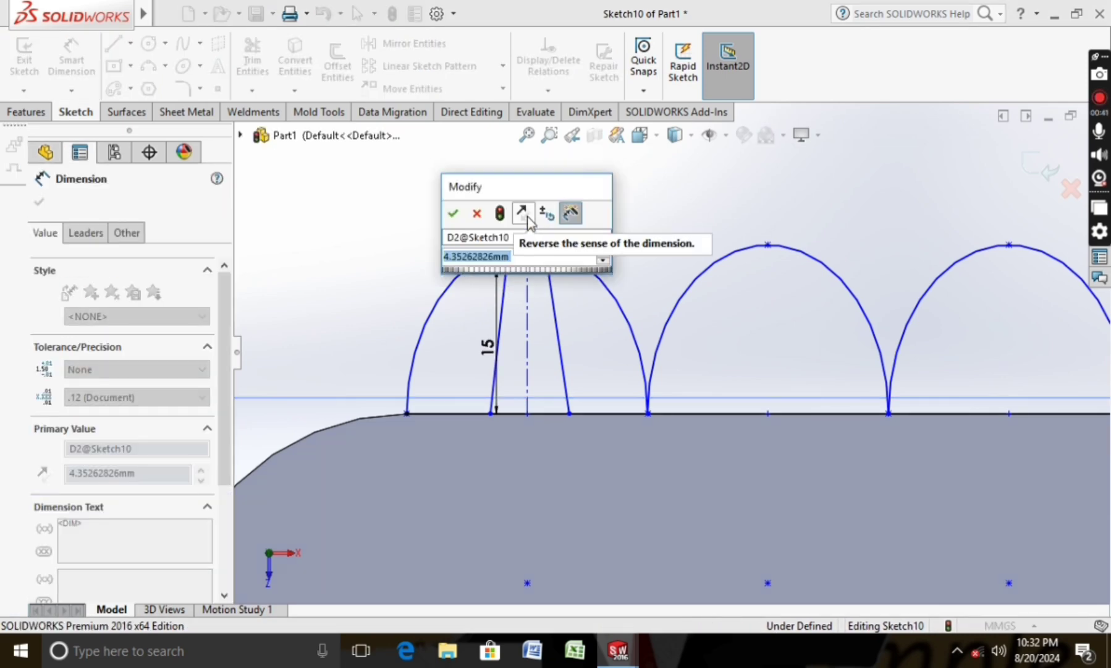
text(2)
key(Return)
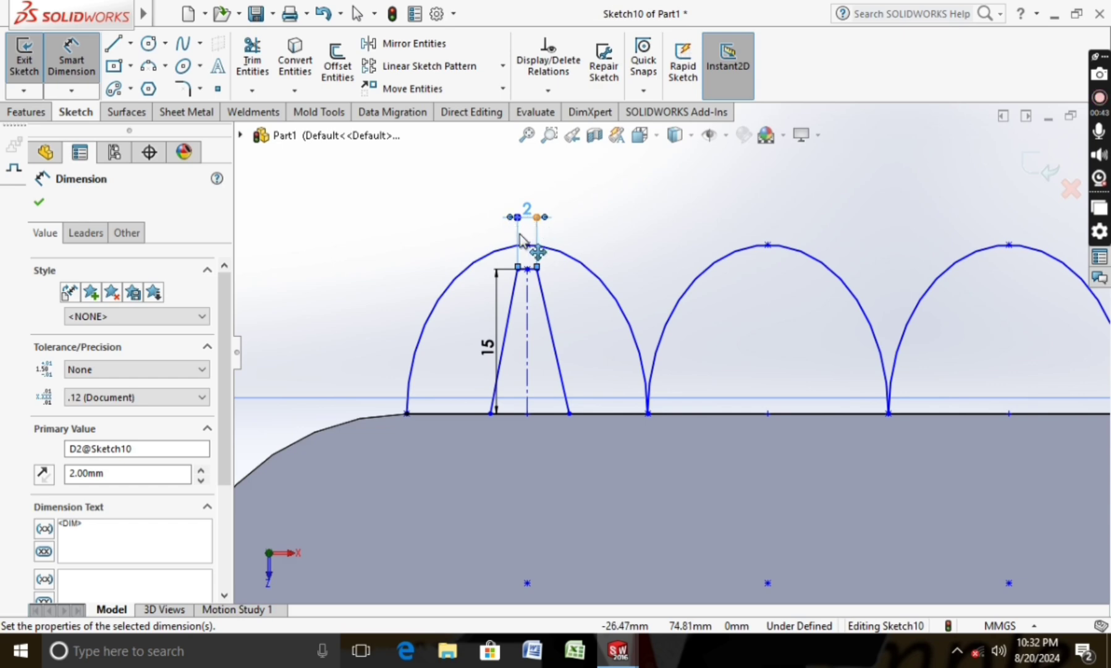
Dimension the slot's base between its two bottom corners to 5 mm.
click(491, 414)
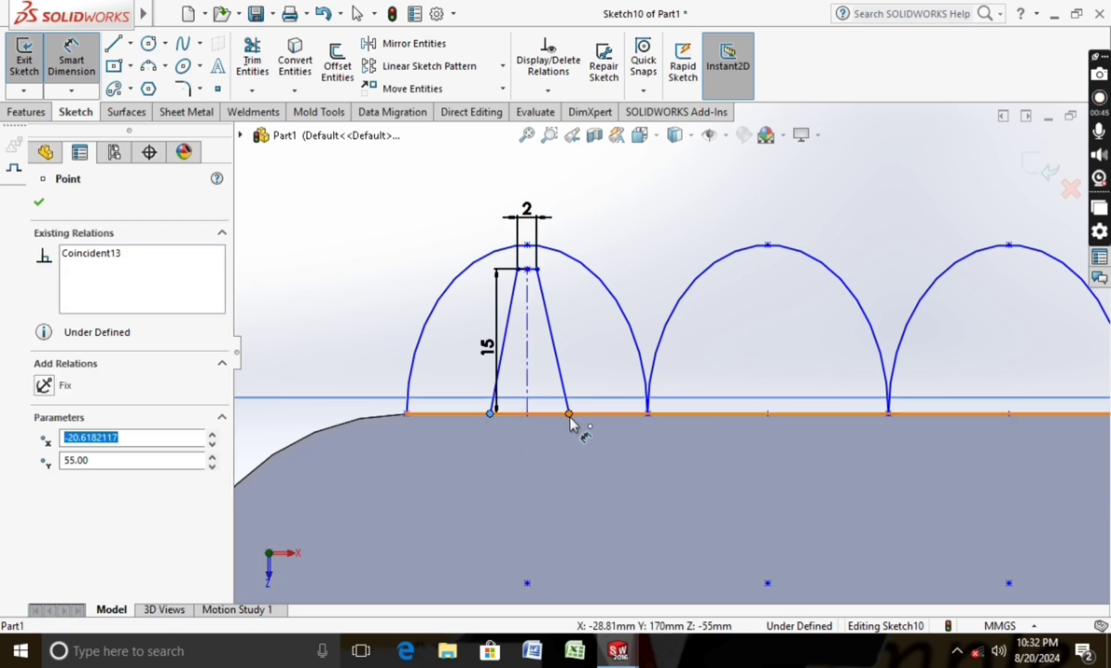
click(570, 413)
click(523, 452)
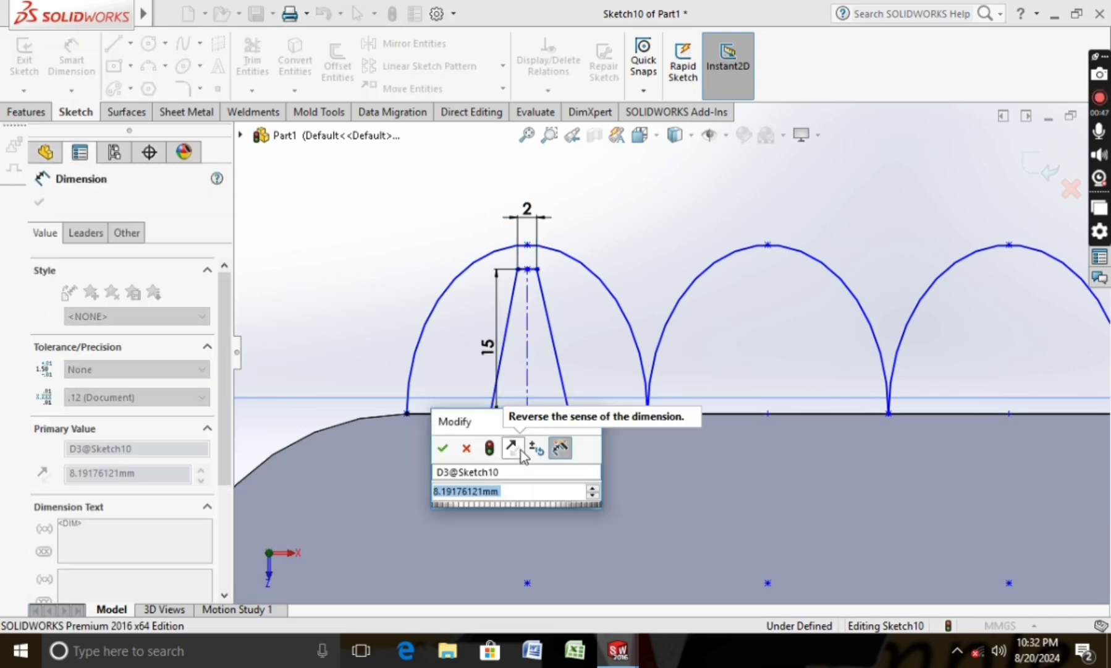
text(5)
key(Return)
Set 2.5 mm from the slot's left bottom corner to the centerline, then finish dimensioning.
scroll(524, 426, down, 1)
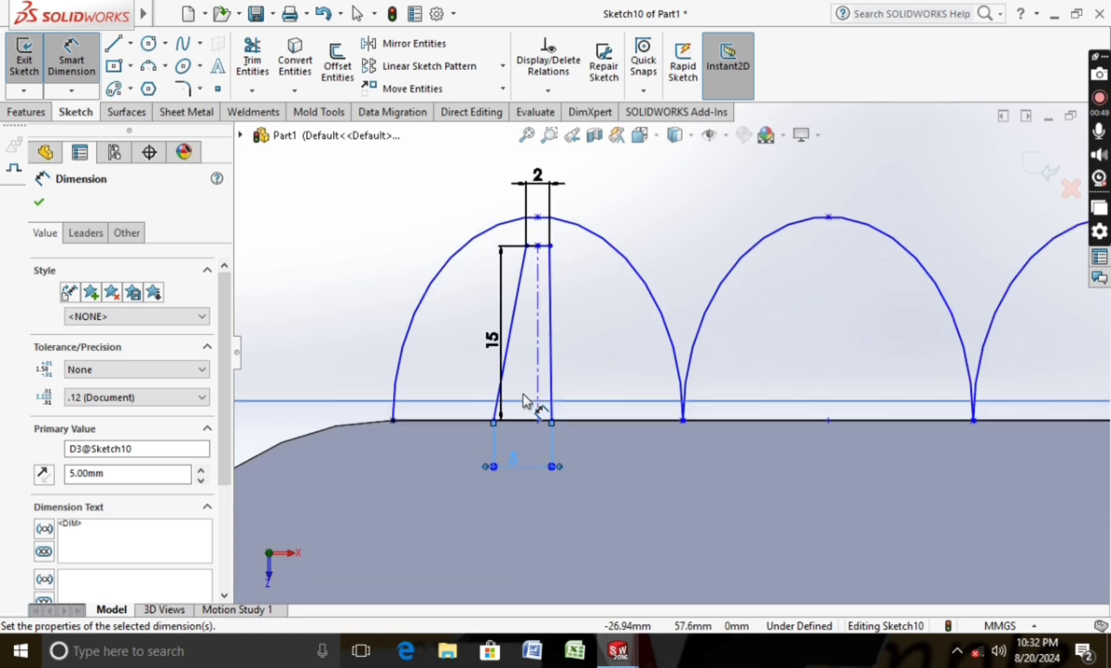
scroll(525, 402, down, 2)
scroll(564, 428, down, 2)
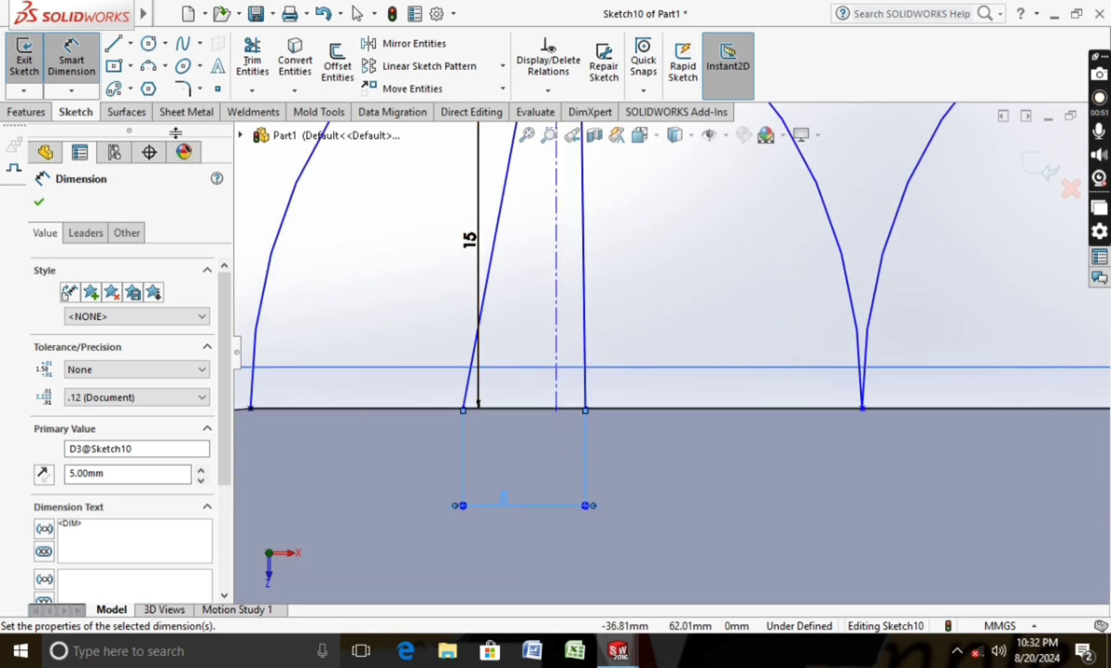
click(557, 408)
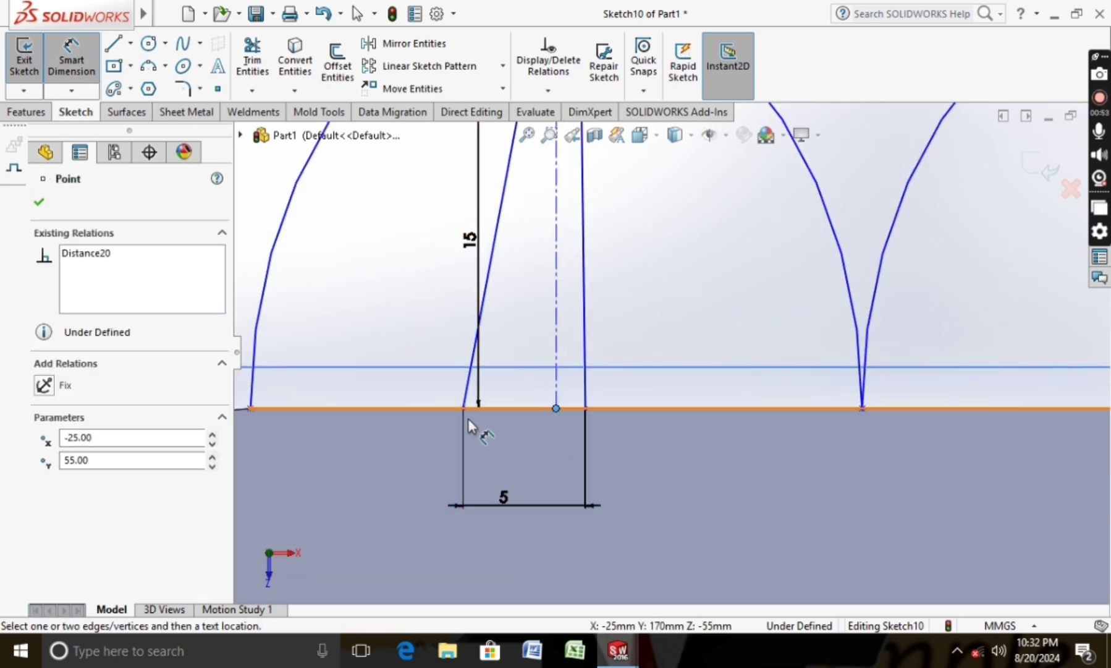
click(463, 409)
click(516, 446)
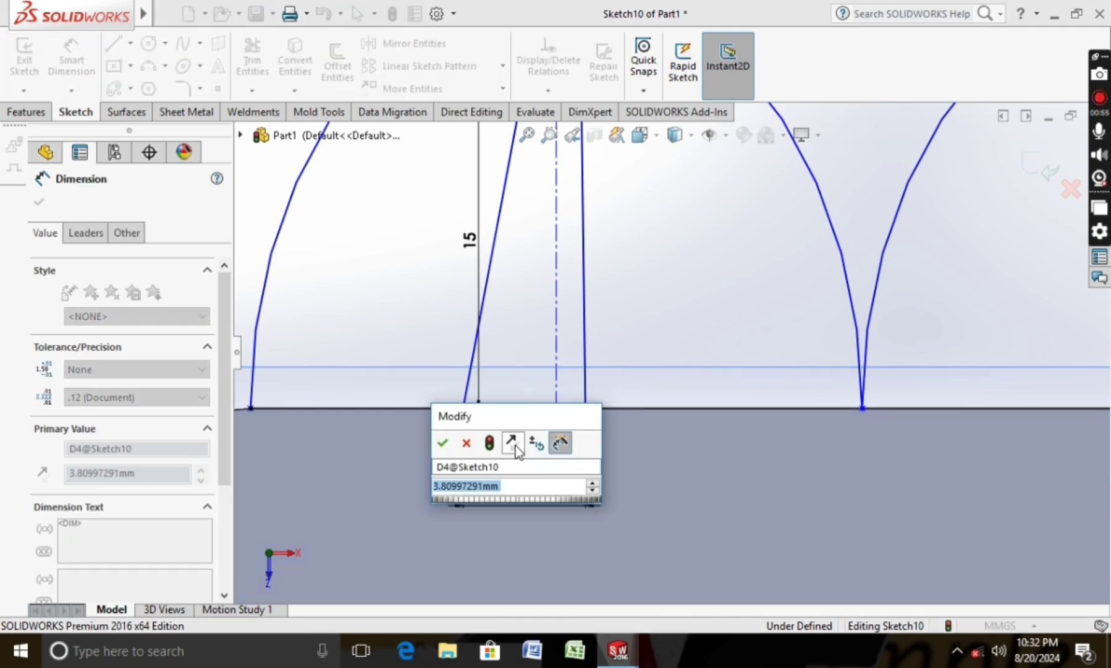
text(2.5)
key(Return)
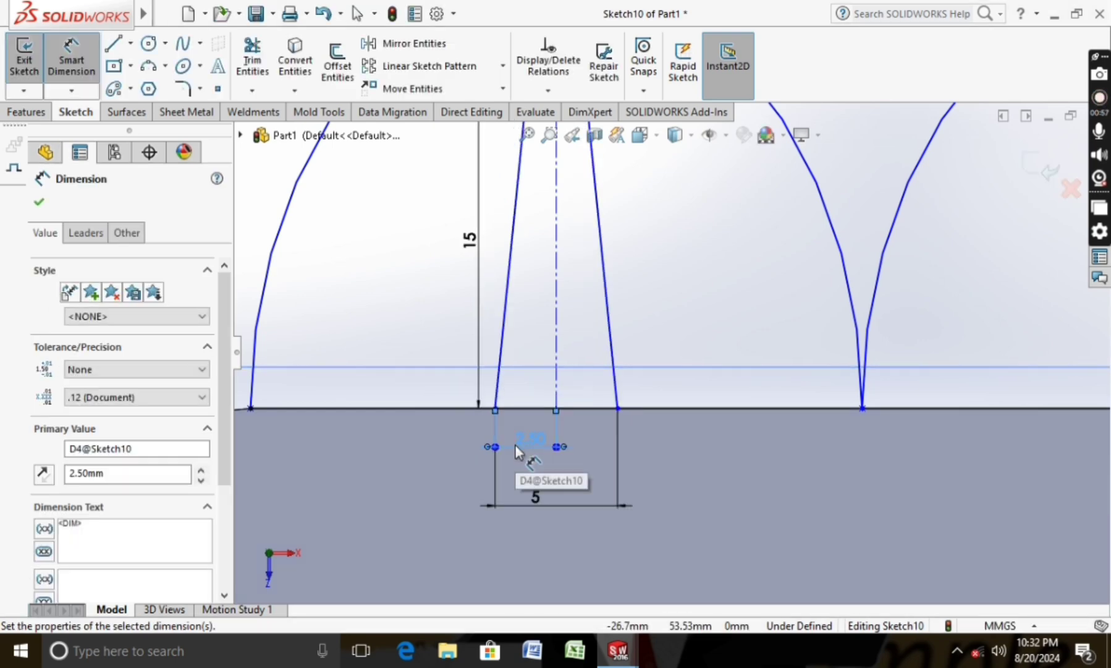
click(41, 208)
scroll(411, 290, up, 1)
scroll(623, 306, up, 3)
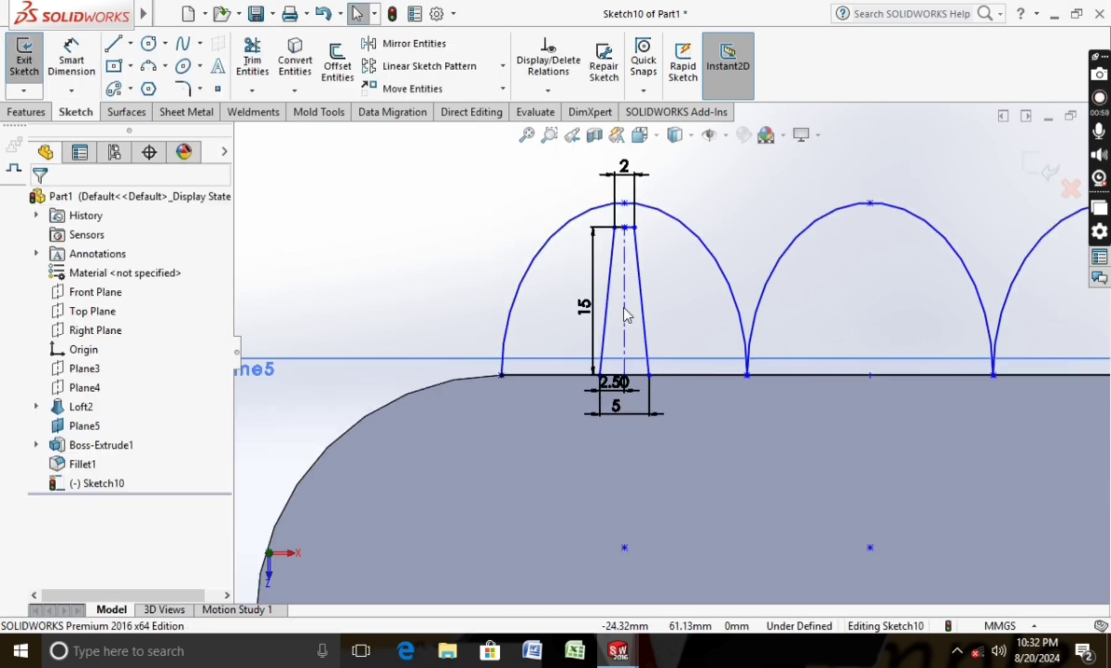
scroll(643, 306, down, 1)
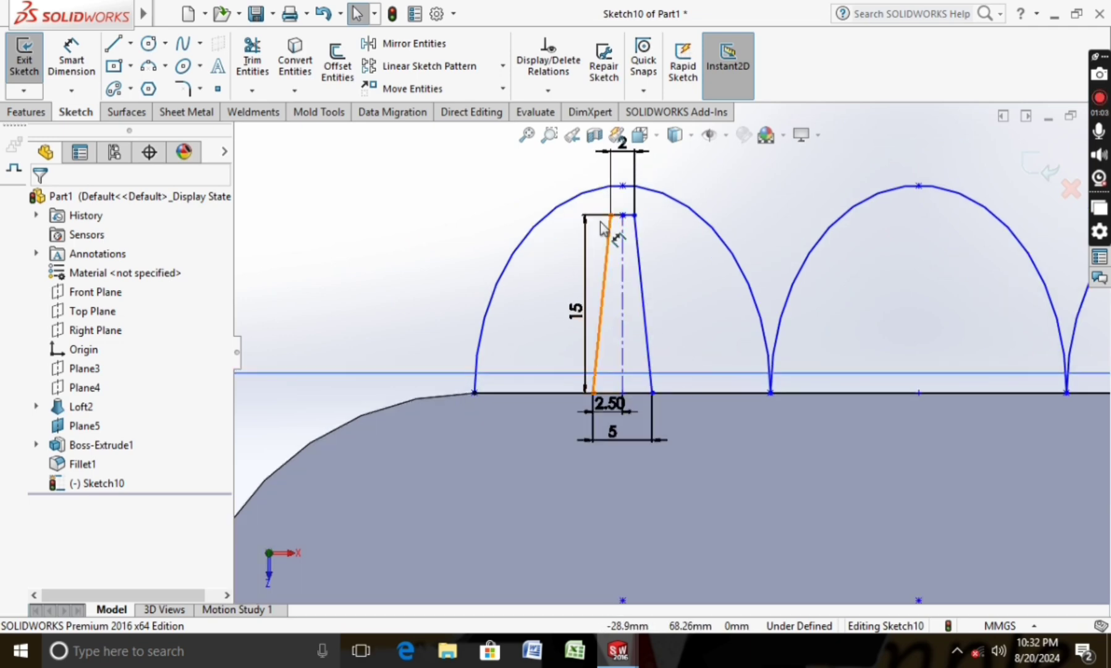
scroll(667, 354, up, 1)
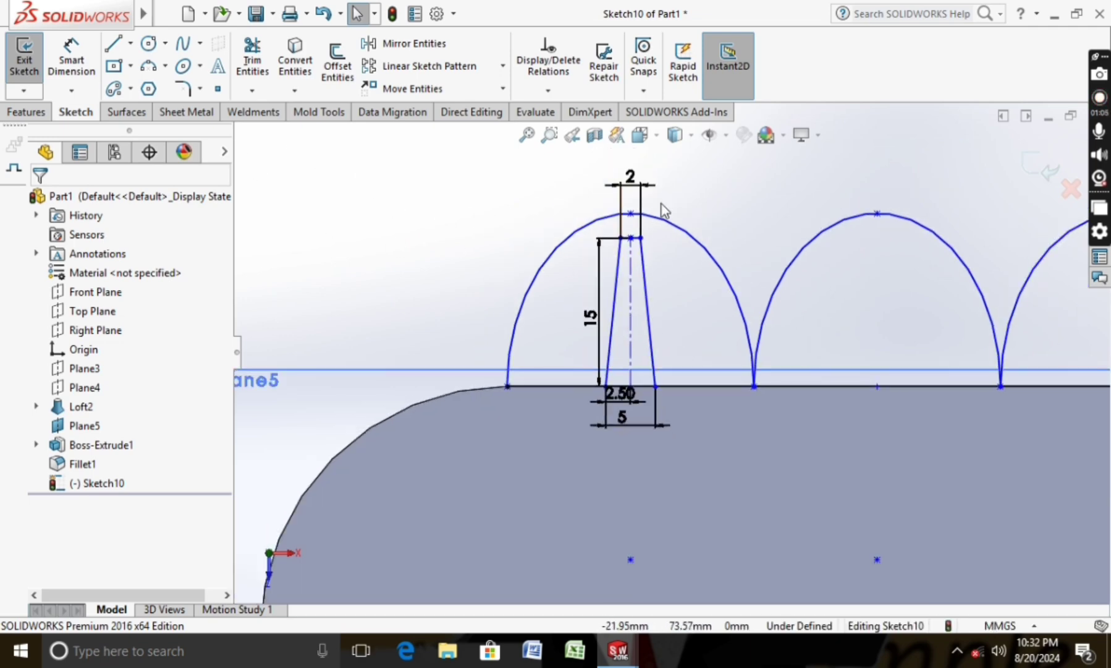
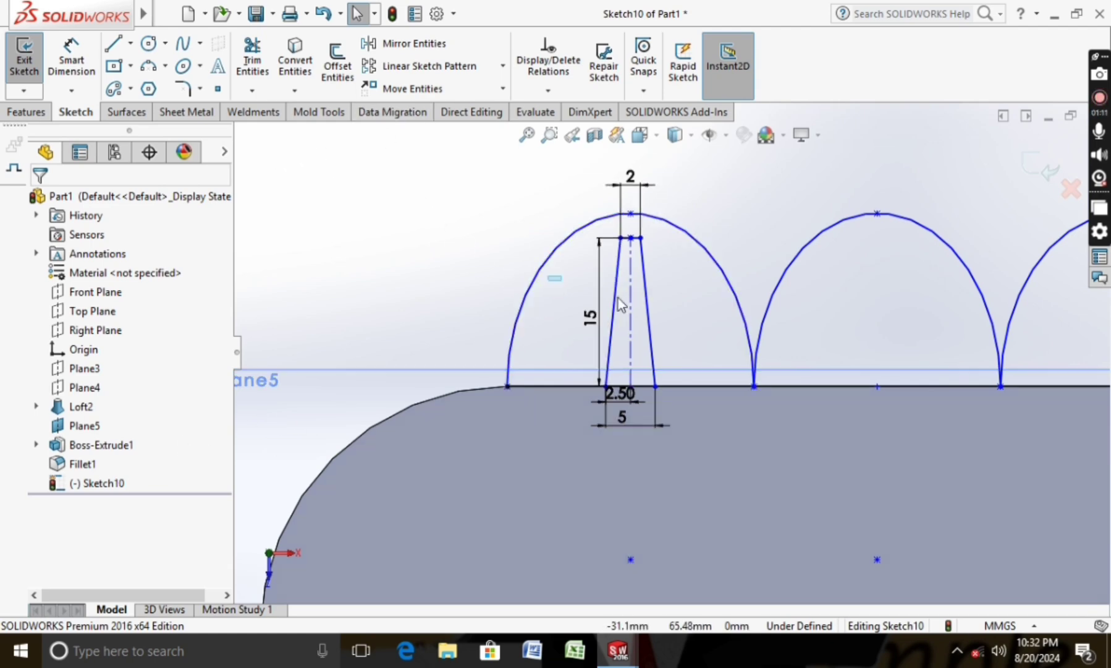
Delete the tapered slot lines, point and 2.50 dimension so only the three arches remain.
drag(604, 239, 675, 384)
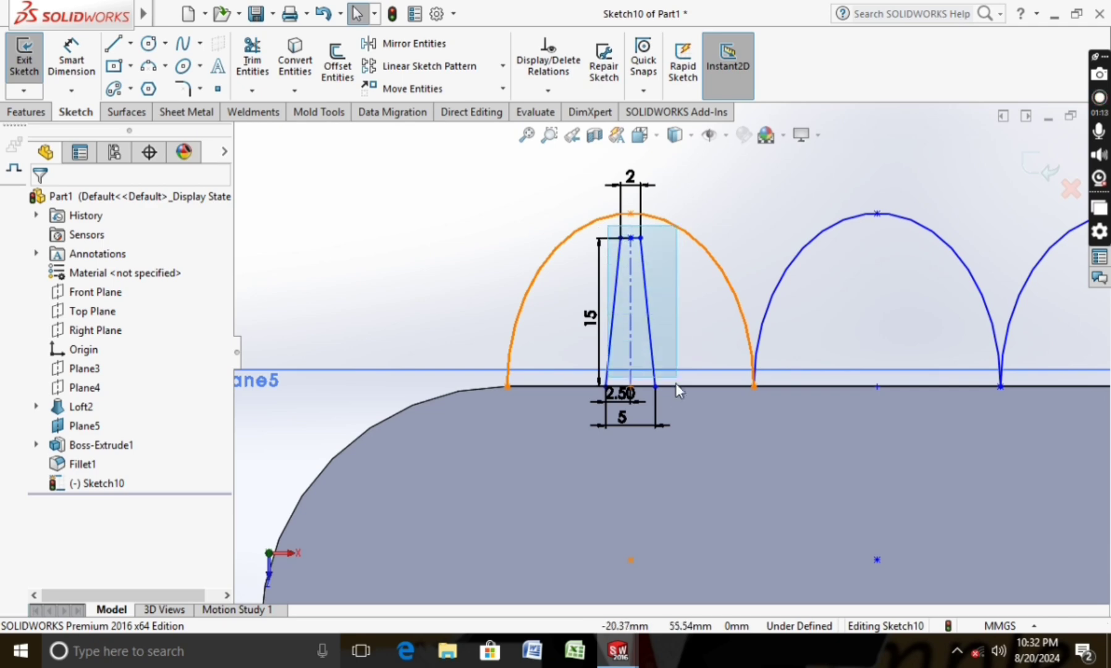
key(Delete)
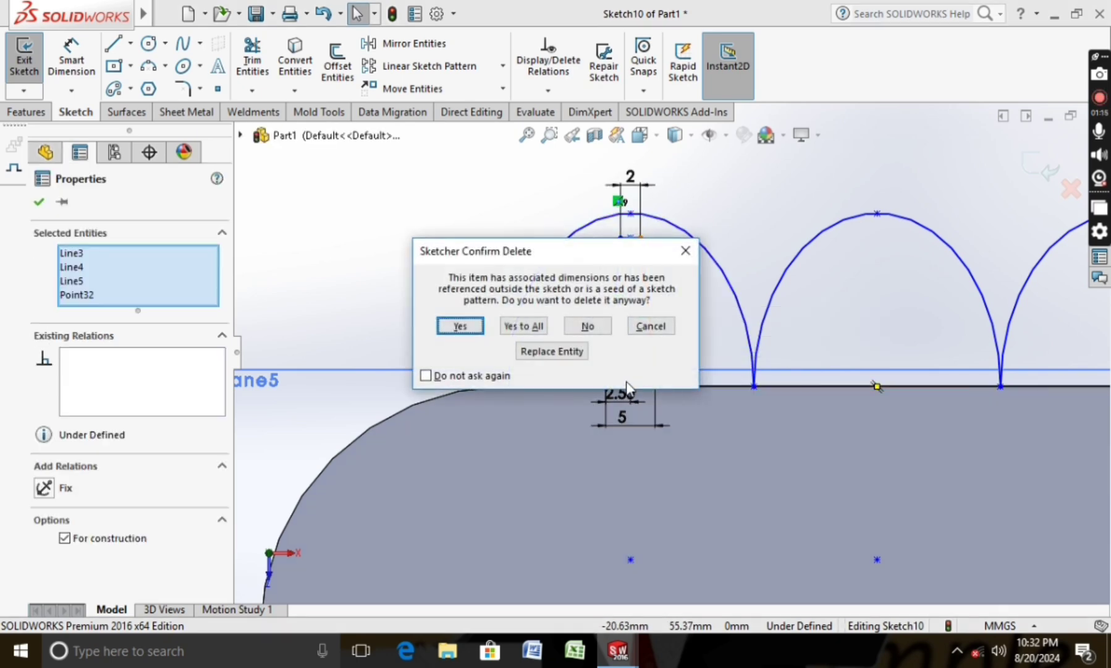
click(465, 327)
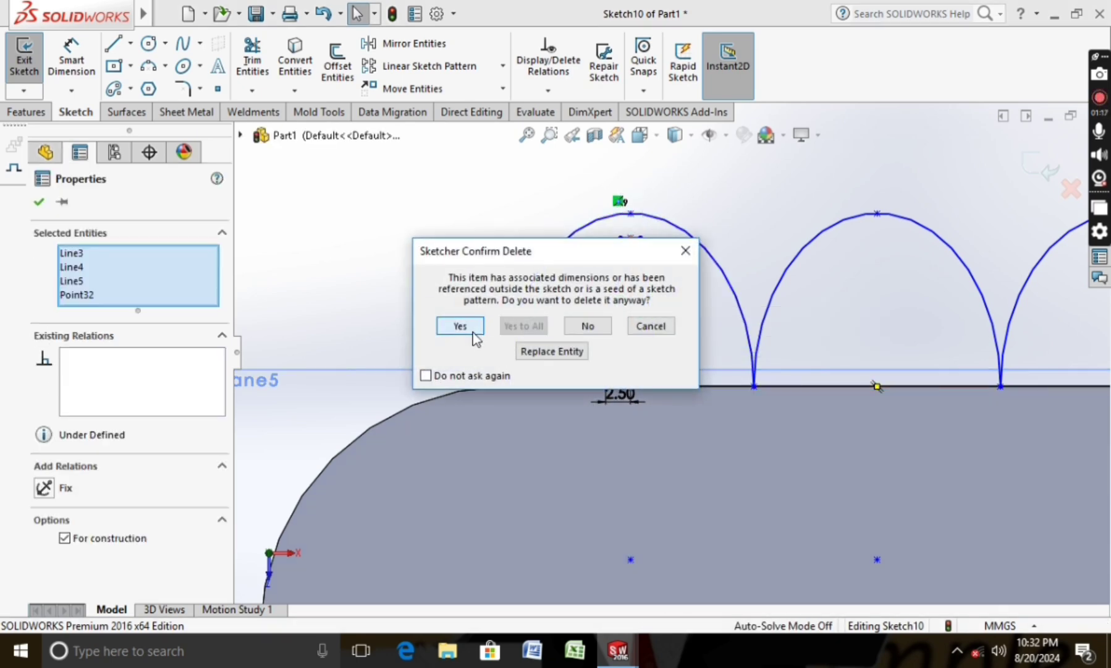
click(467, 327)
click(614, 303)
right_click(613, 304)
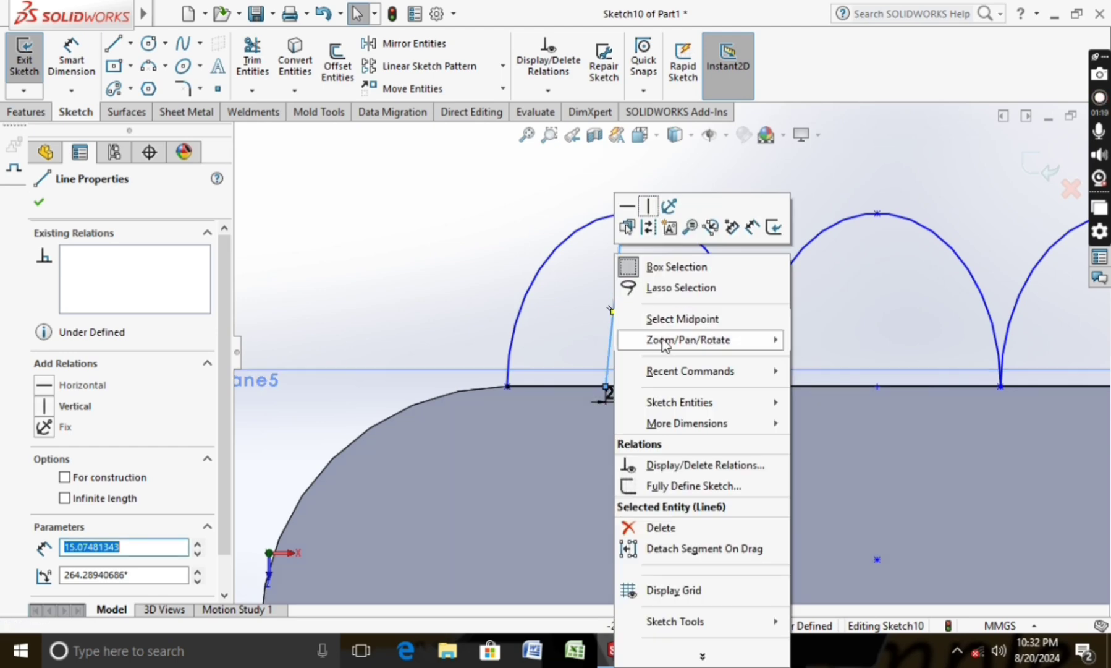
click(652, 525)
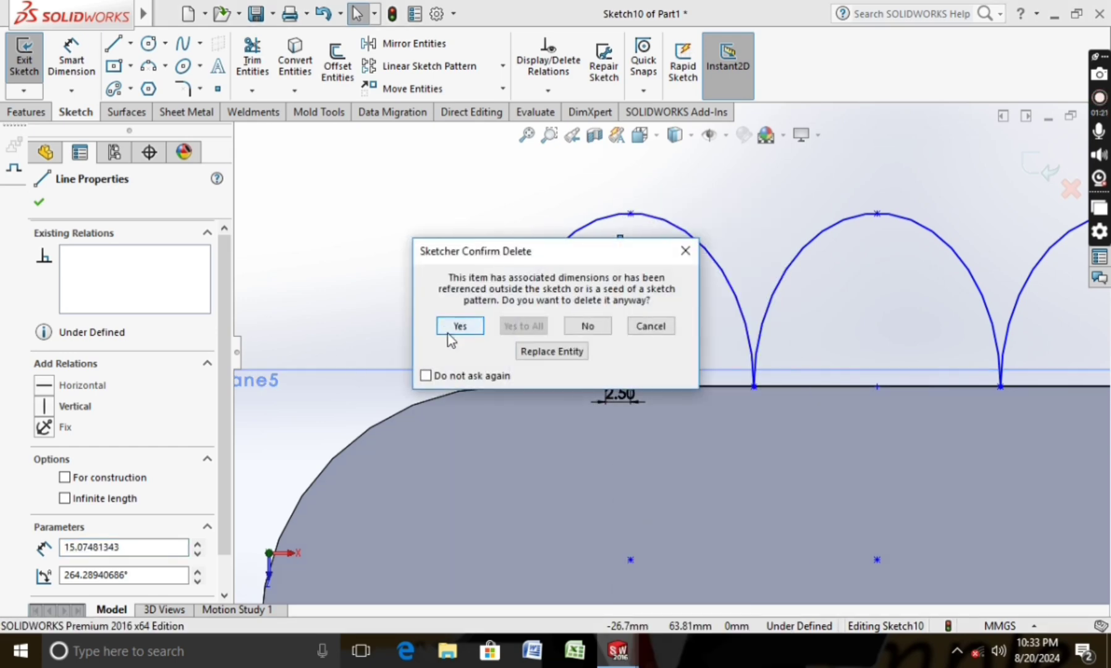
click(448, 333)
Select the three arch regions for an extruded boss.
click(26, 112)
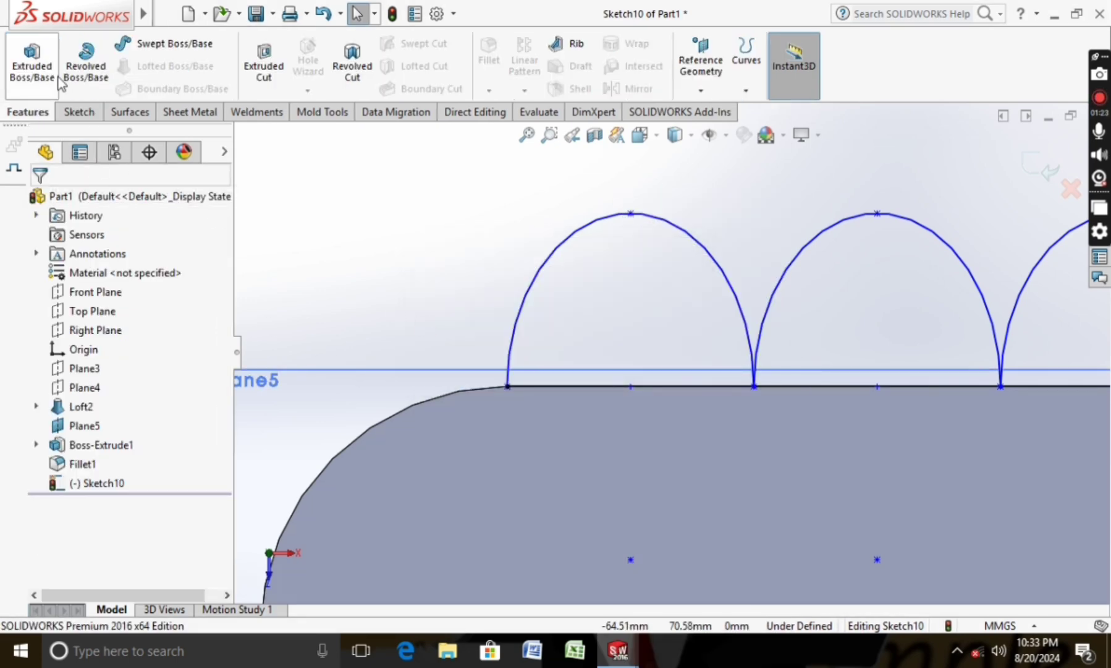
click(31, 65)
click(567, 288)
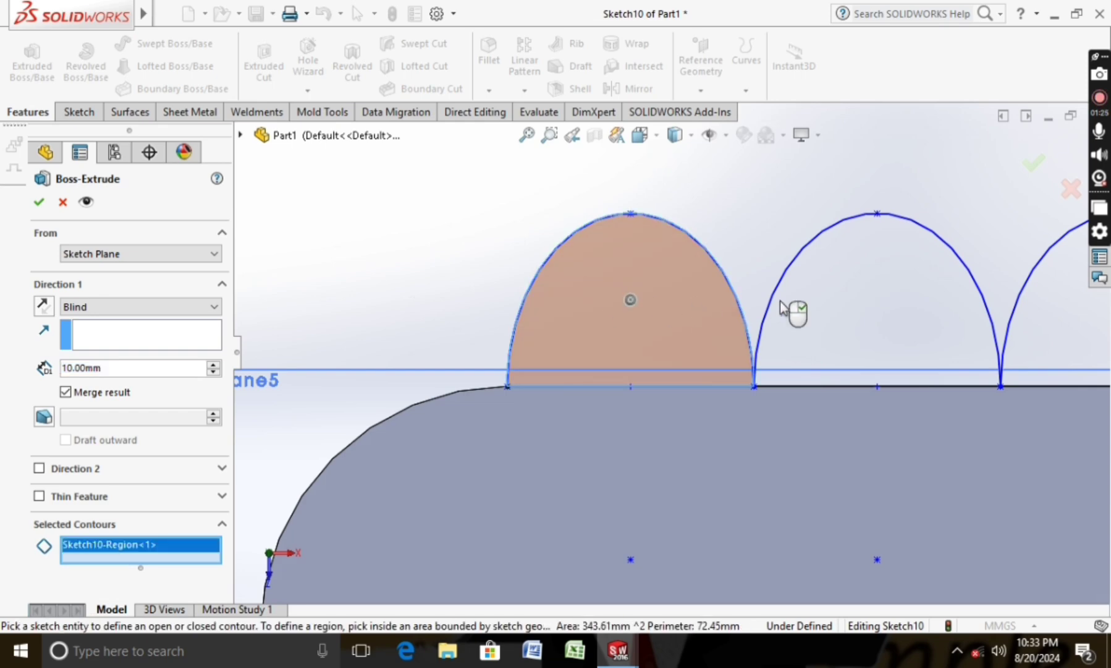
click(867, 306)
click(1038, 304)
scroll(929, 278, up, 2)
middle_drag(929, 278, 771, 324)
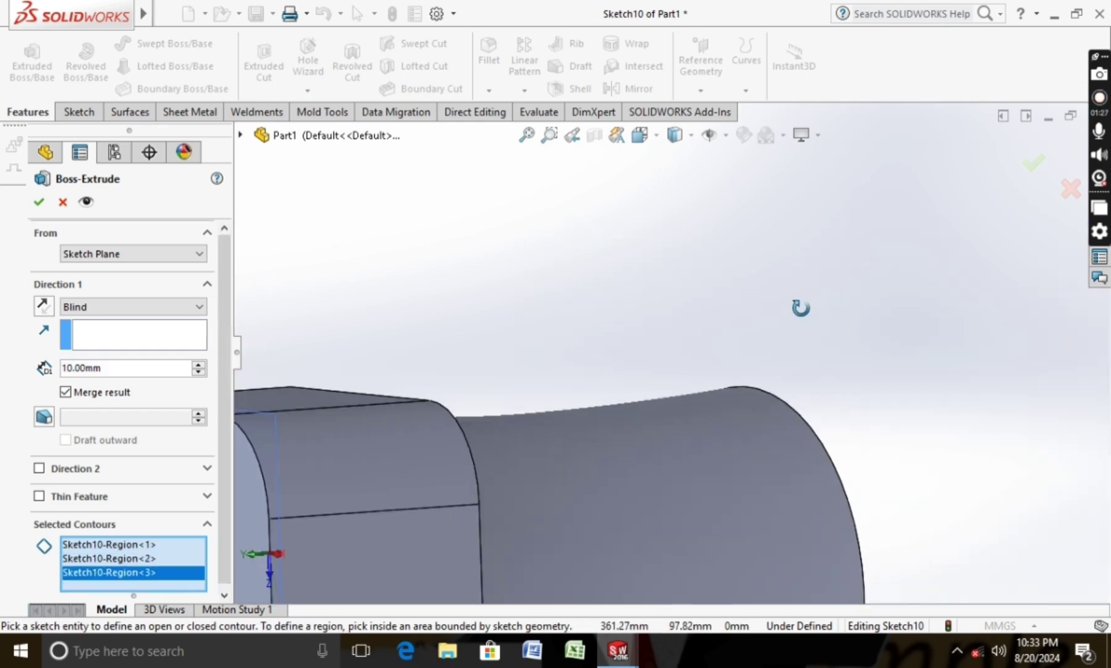
Reverse the extrusion direction and accept it at 60 mm depth as Boss-Extrude2.
click(43, 306)
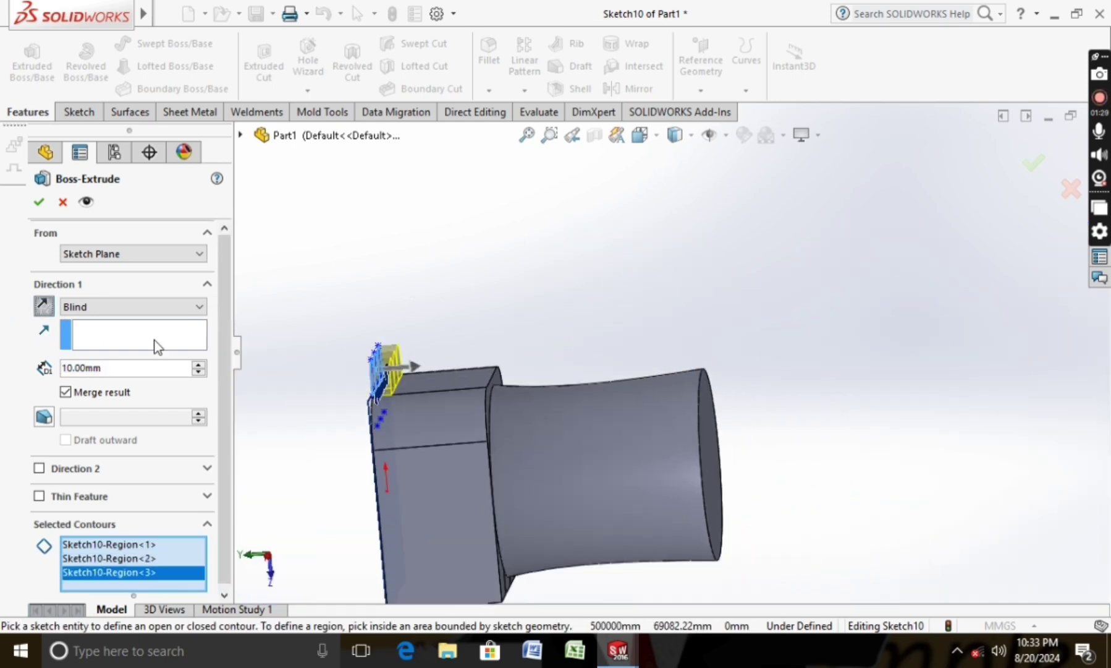
mouse_move(248, 344)
middle_down()
mouse_move(308, 344)
mouse_move(231, 355)
middle_up()
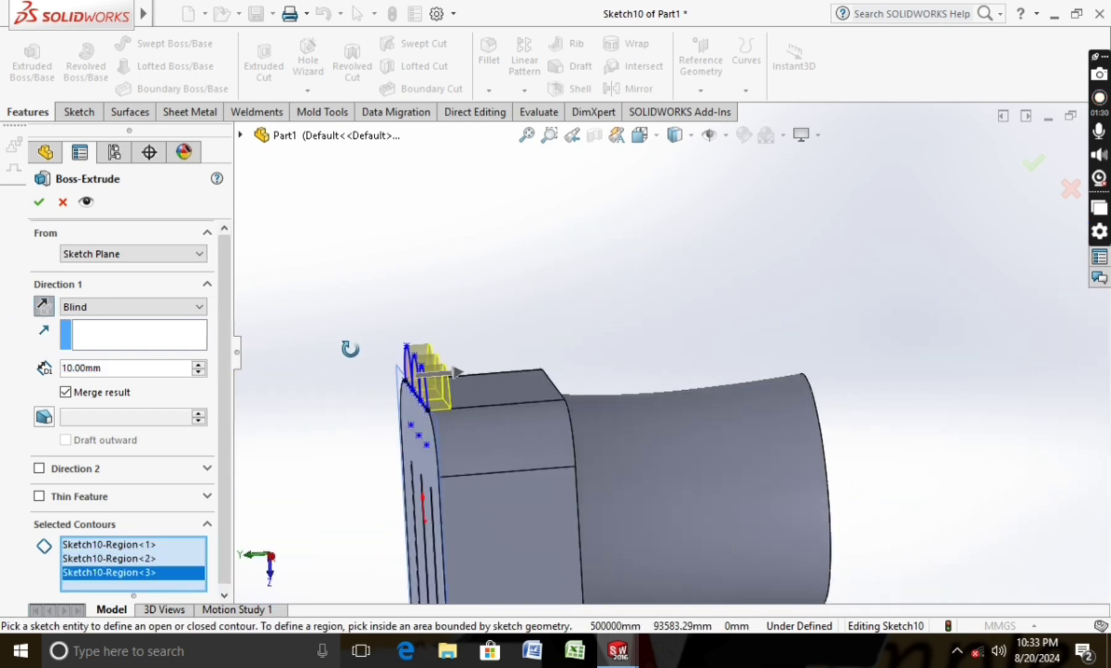
click(198, 365)
click(199, 365)
click(199, 364)
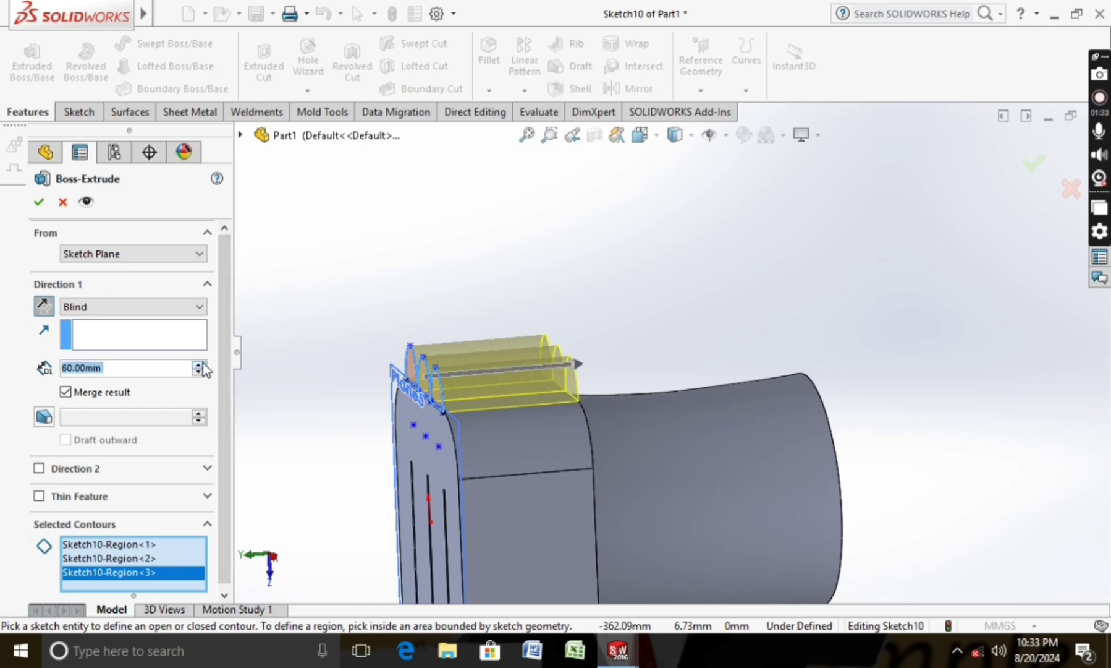
middle_drag(291, 358, 292, 347)
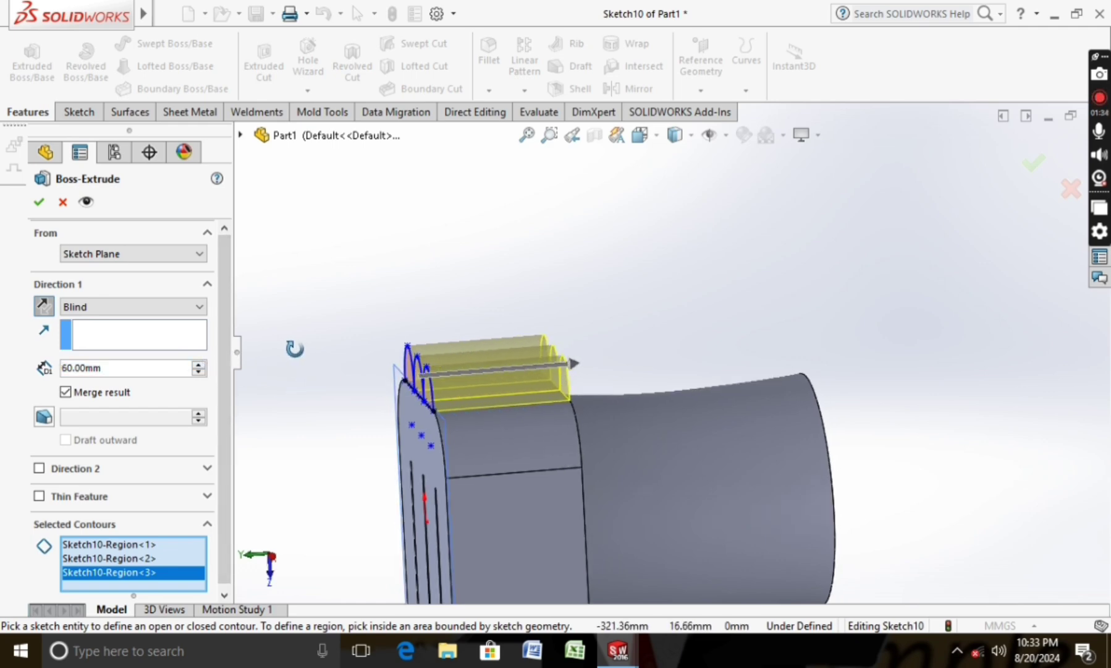
click(39, 205)
mouse_move(350, 300)
middle_down()
mouse_move(445, 285)
mouse_move(411, 373)
middle_up()
right_click(425, 379)
On Plane5, sketch a short base line and a vertical line inside the first bump.
click(520, 165)
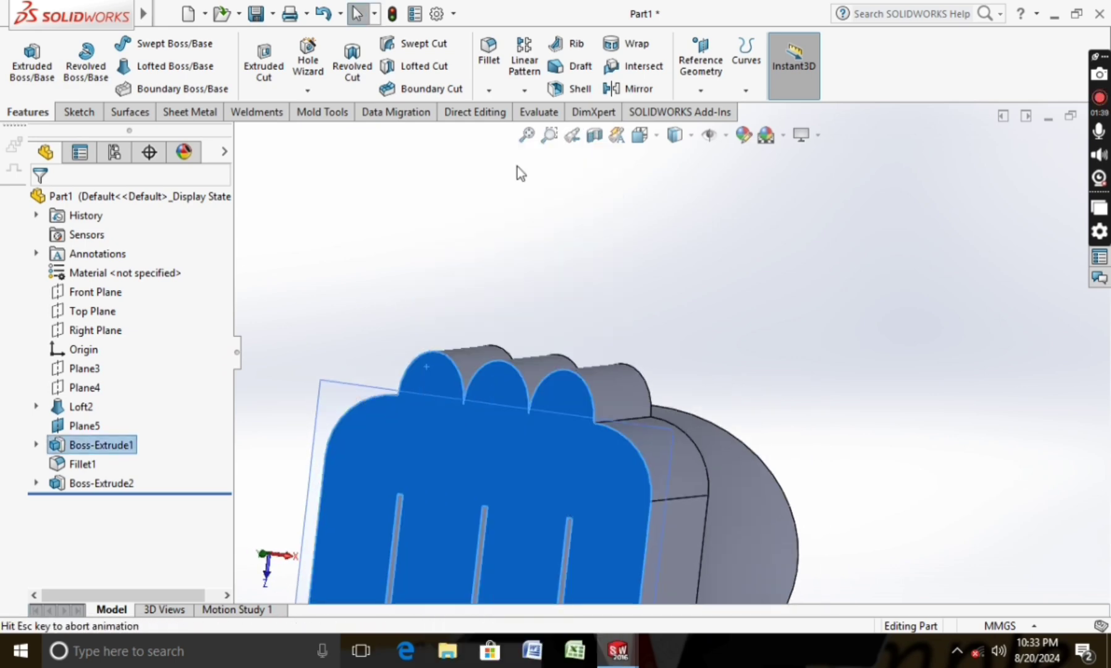
click(75, 112)
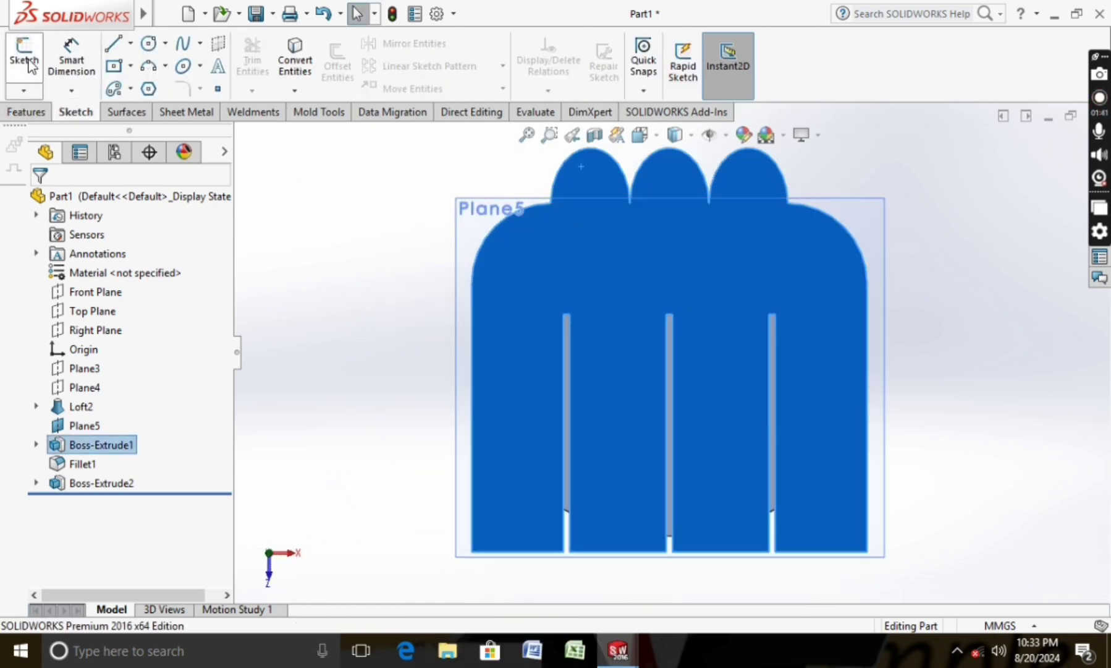
click(25, 55)
click(113, 44)
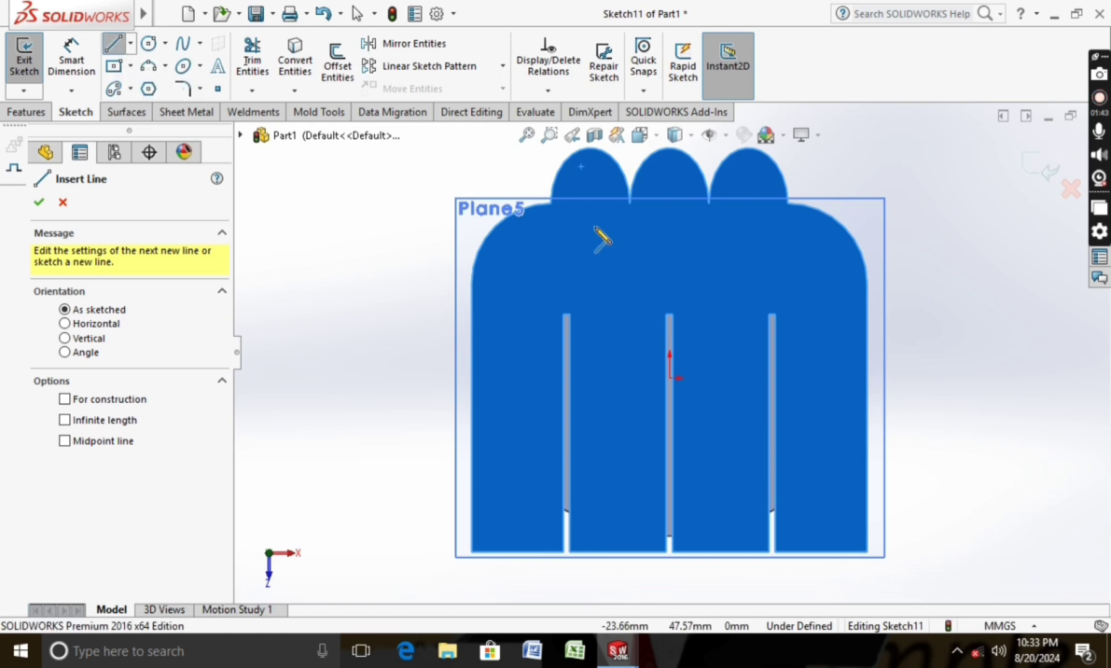
click(550, 202)
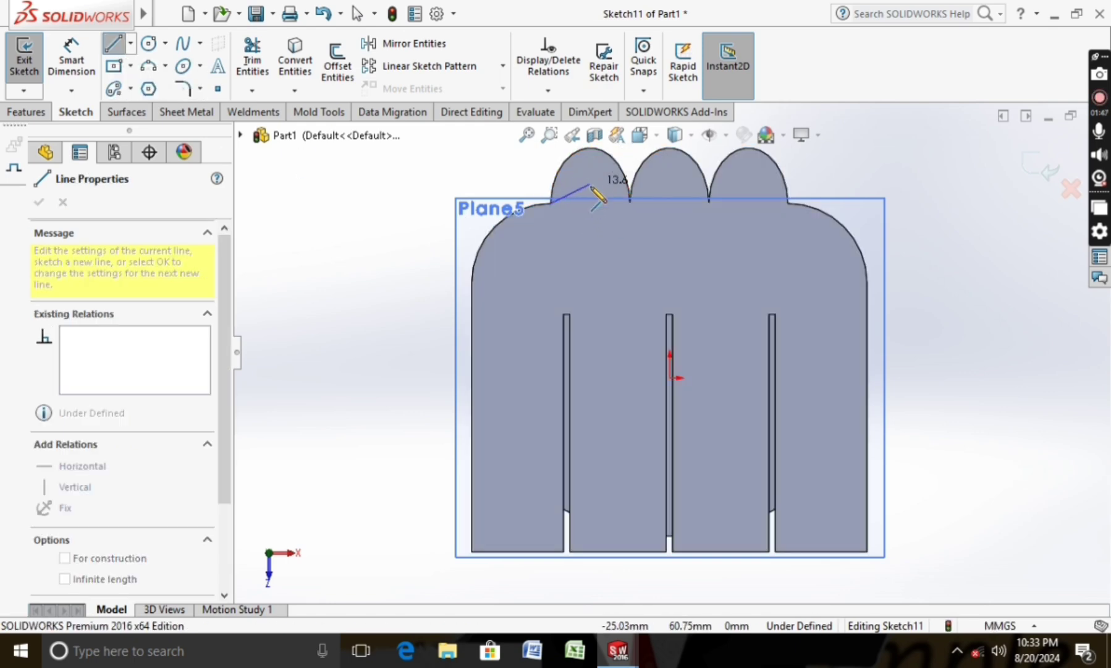
click(590, 202)
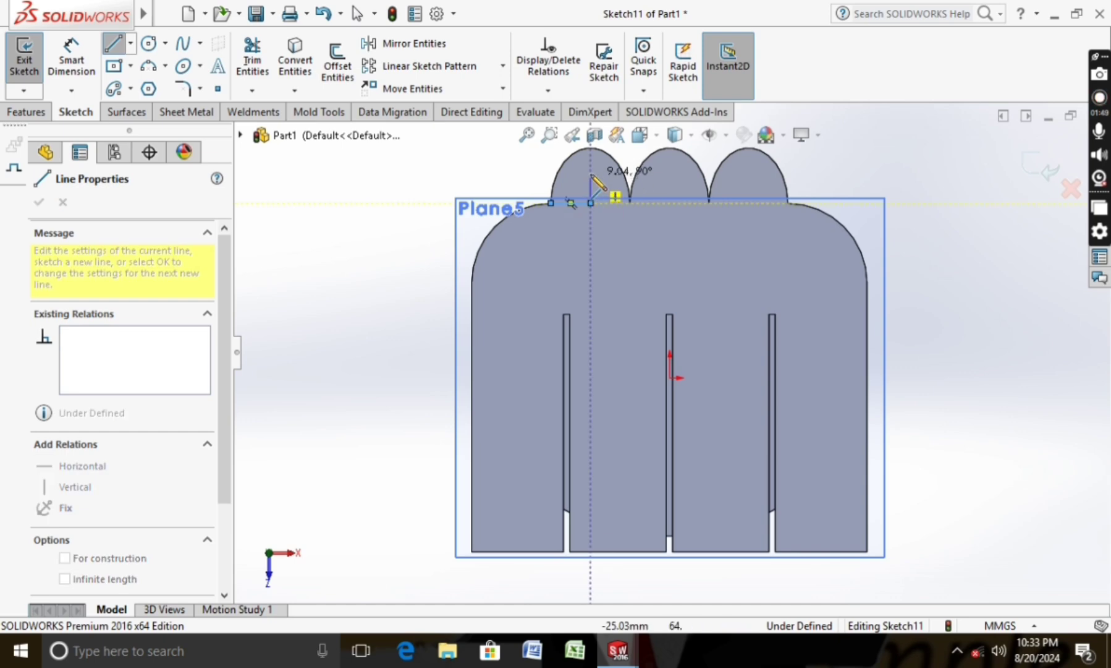
click(591, 163)
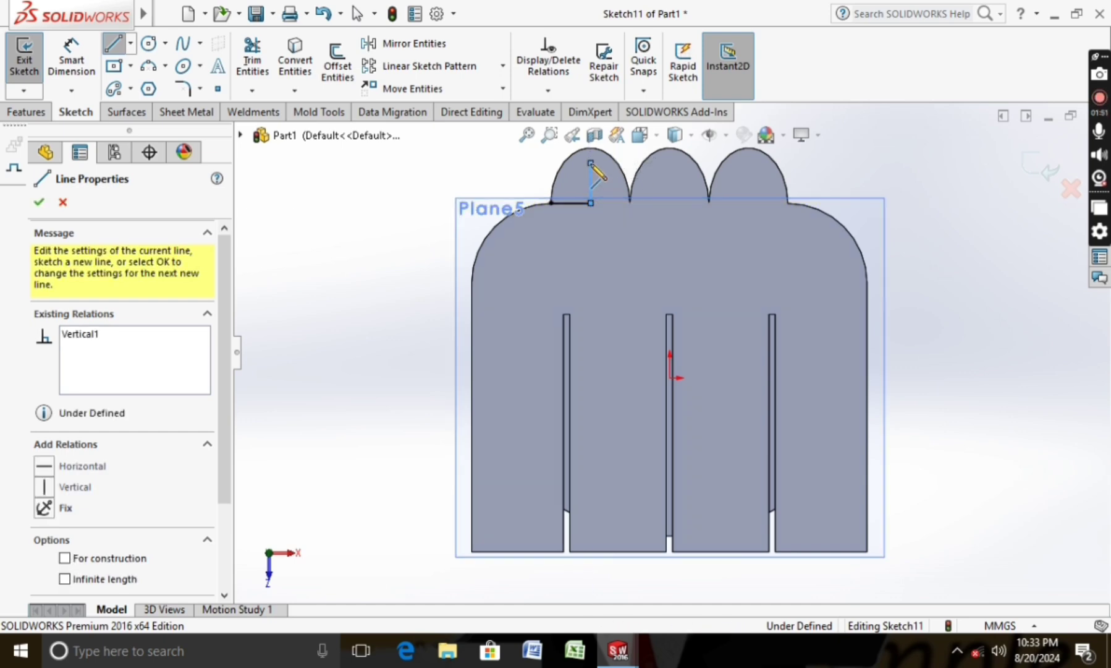
scroll(594, 173, down, 3)
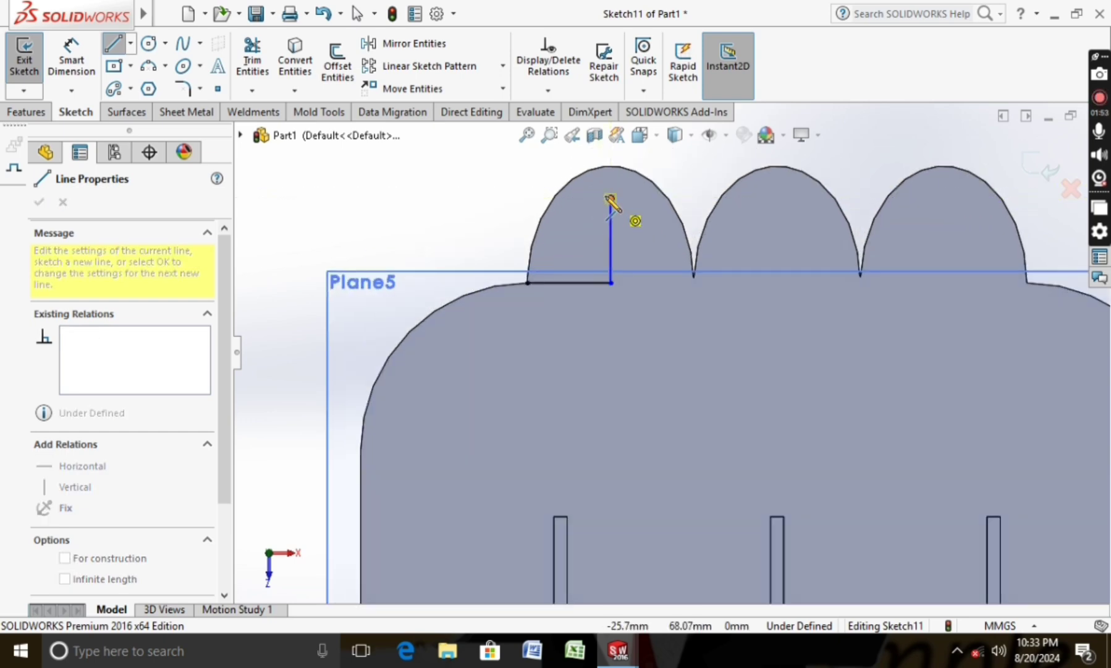
key(Escape)
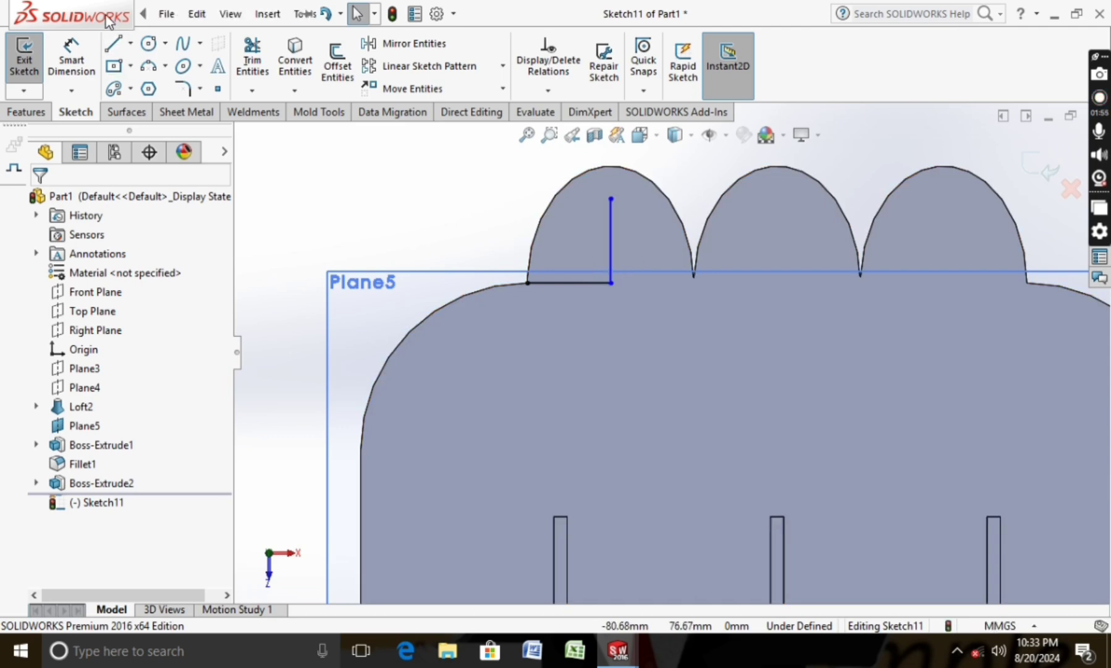
Draw the horizontal baseline from the vertical line across all three arch bases.
click(117, 46)
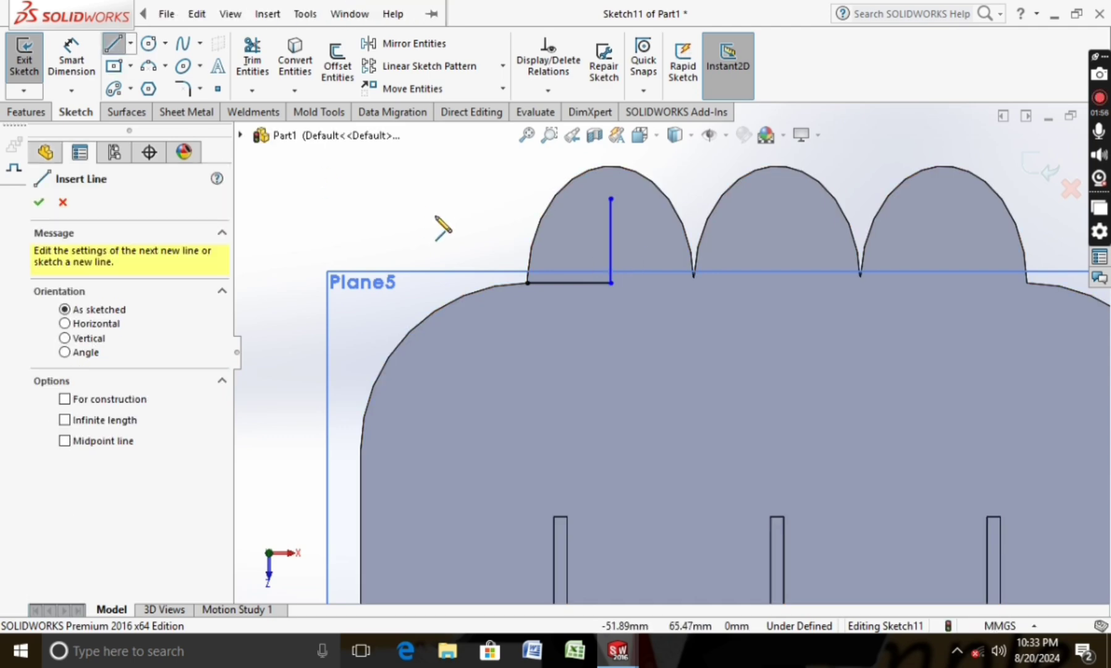
click(610, 282)
click(694, 283)
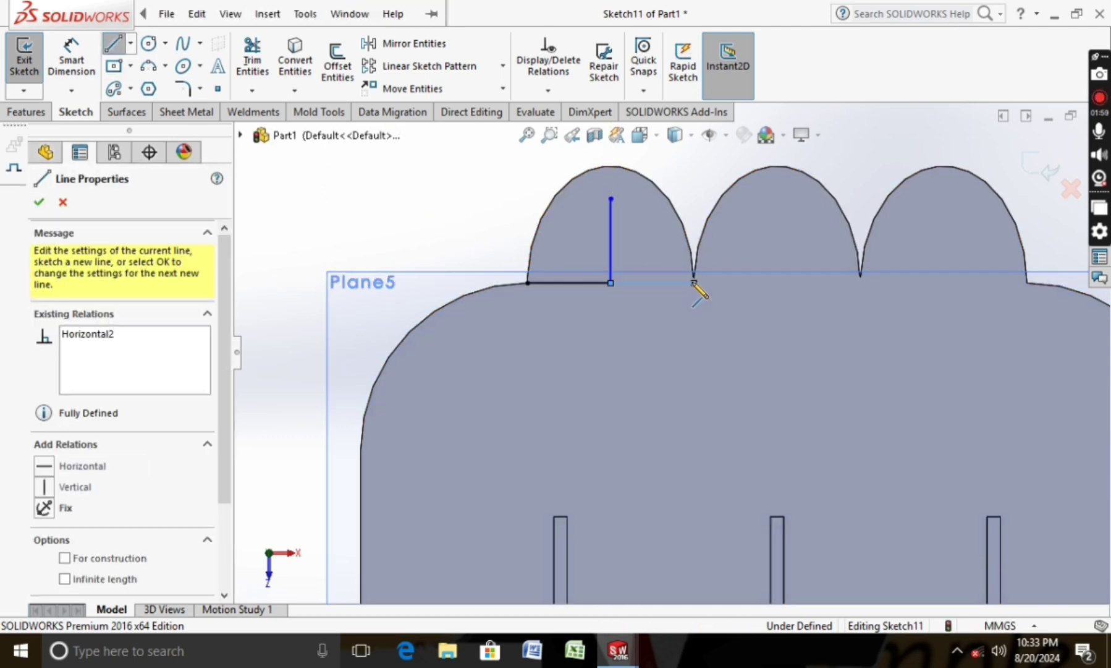
key(Escape)
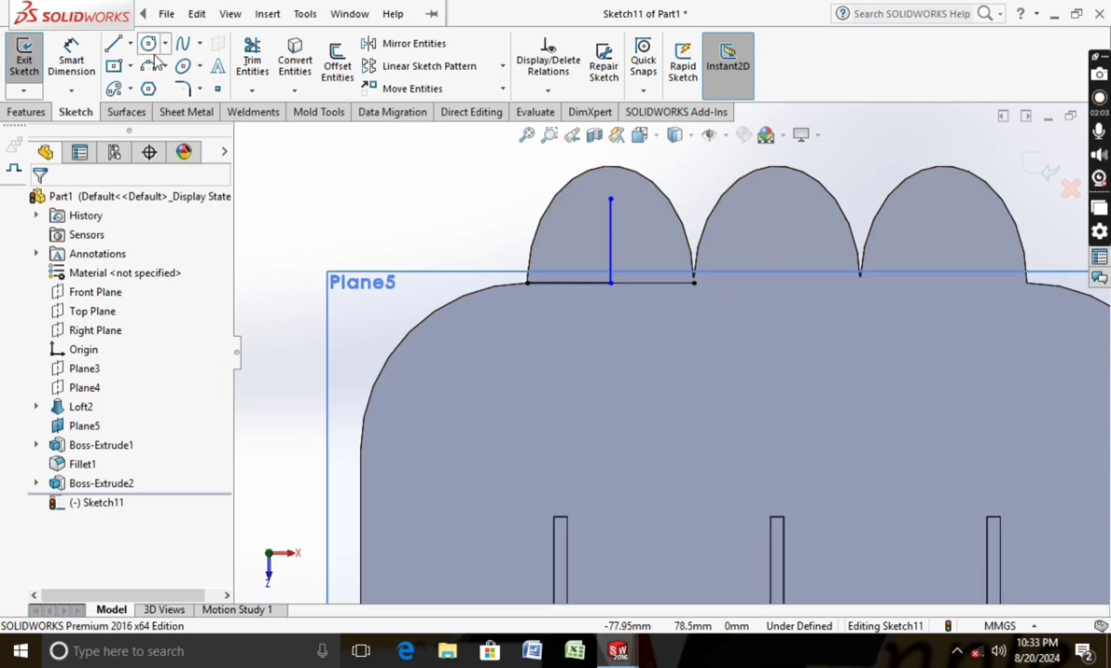
click(111, 46)
click(695, 282)
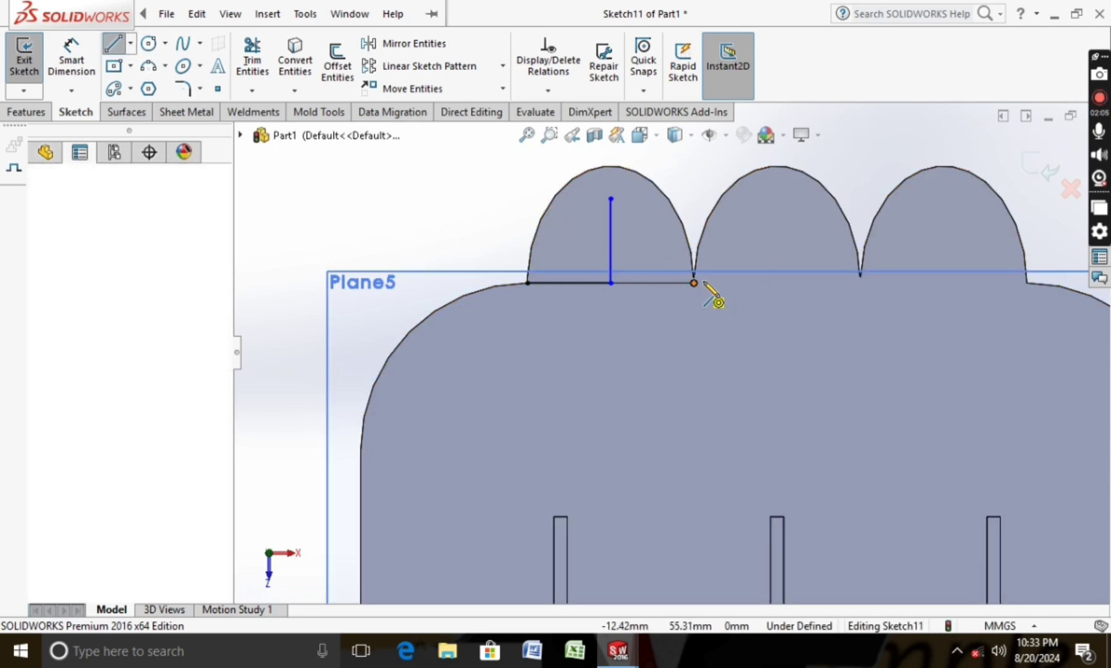
click(861, 284)
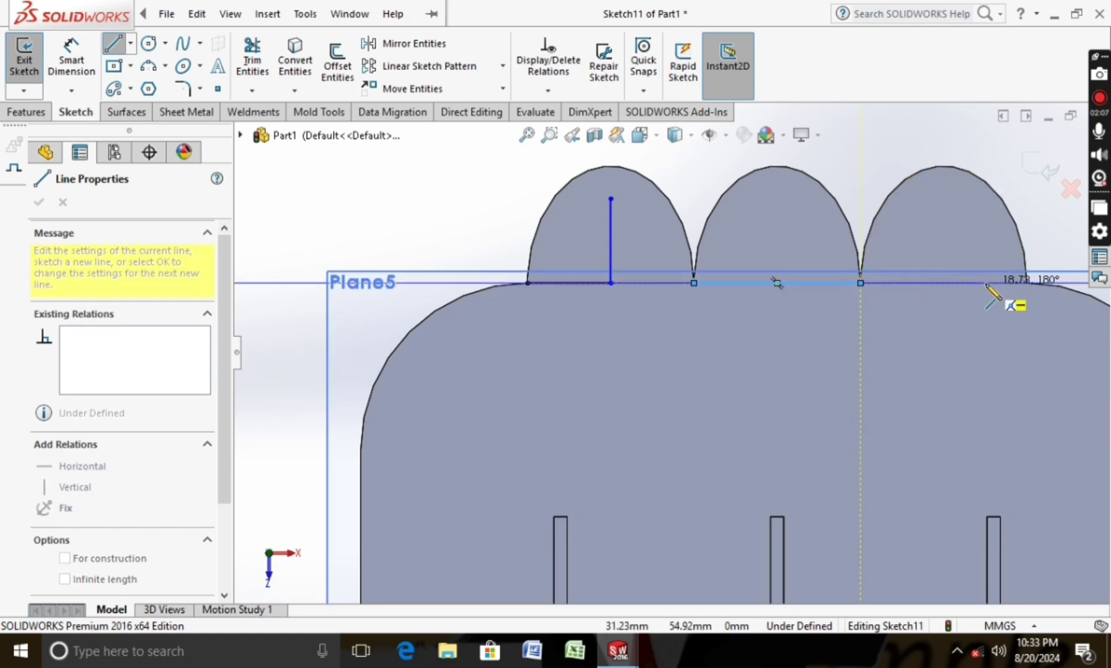
click(1027, 283)
key(Escape)
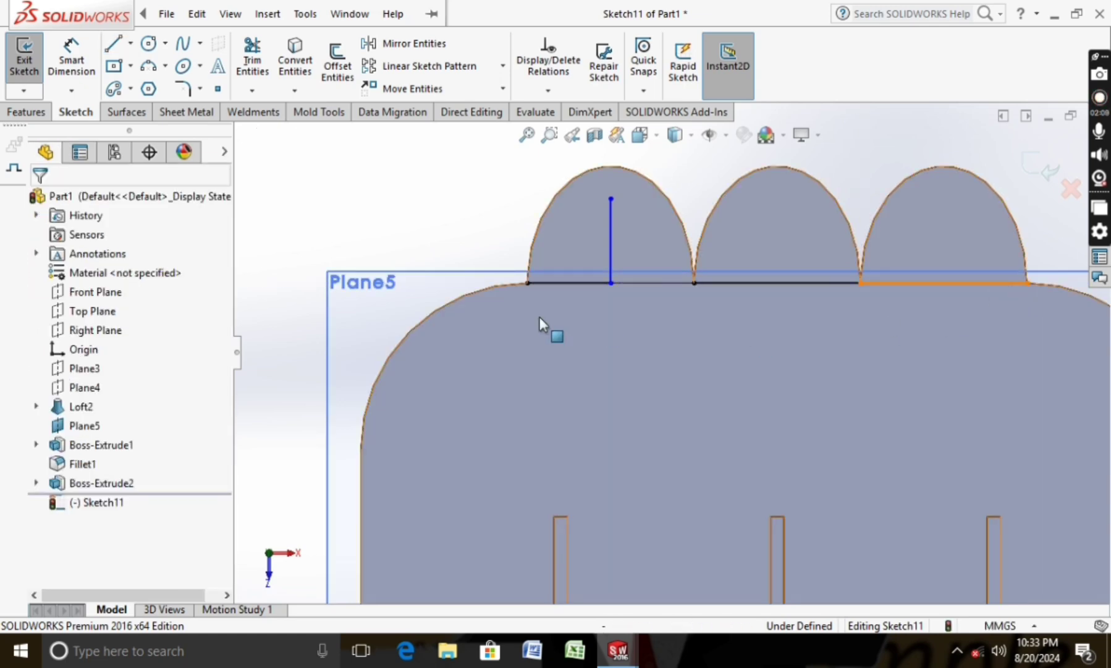
right_click(610, 248)
Make the vertical line construction geometry and choose the midpoint line type.
click(659, 223)
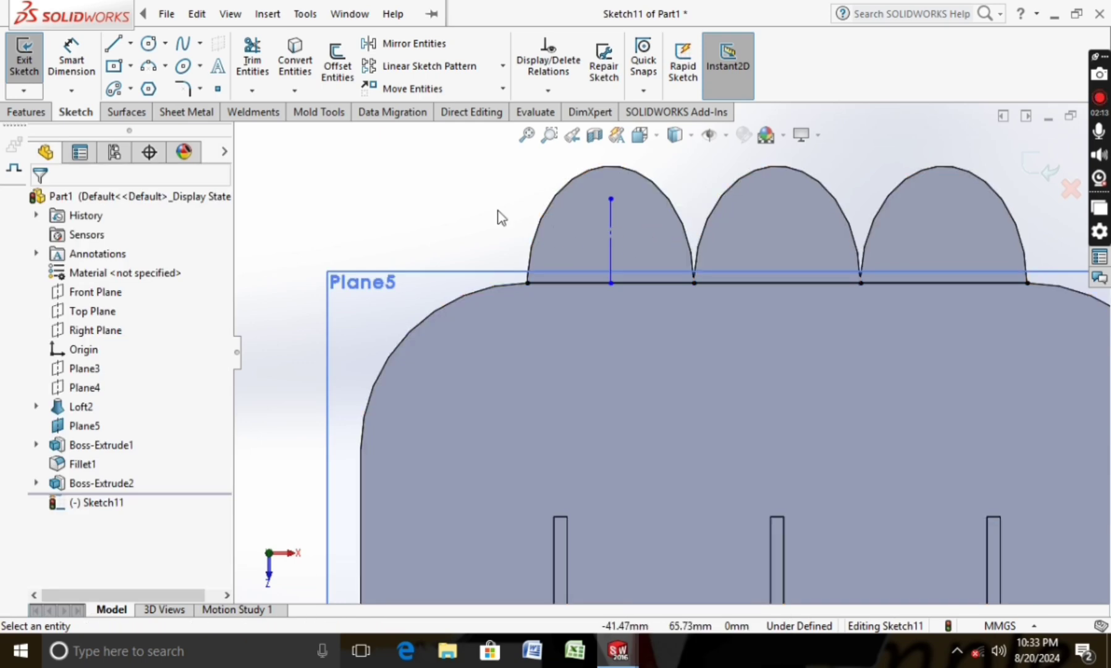
click(131, 44)
click(154, 87)
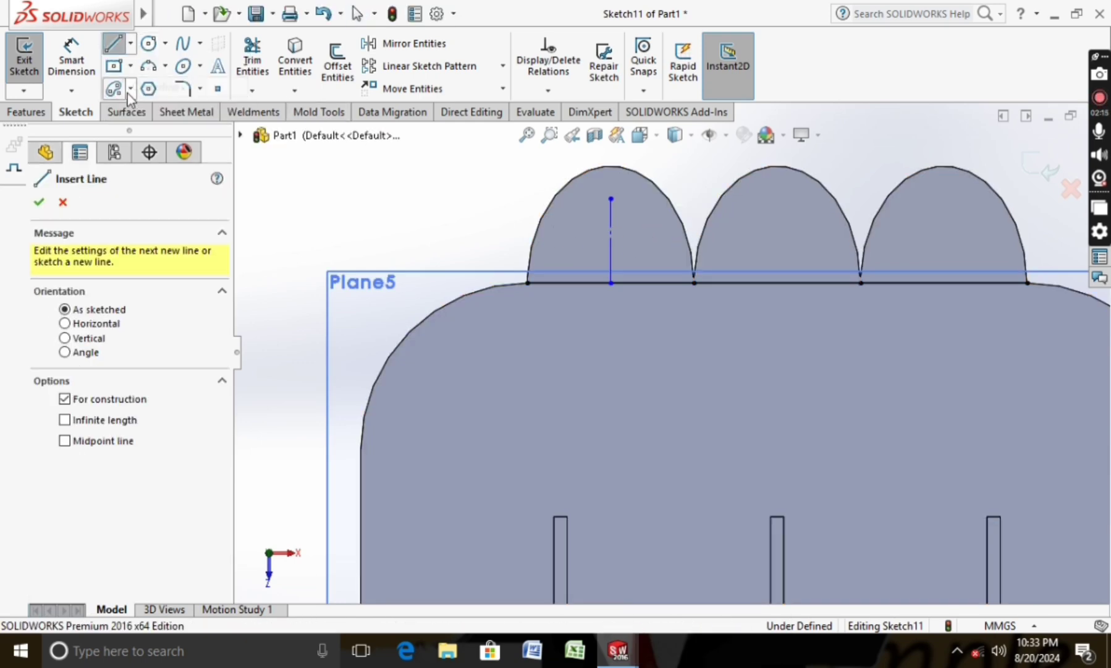
click(132, 44)
click(142, 108)
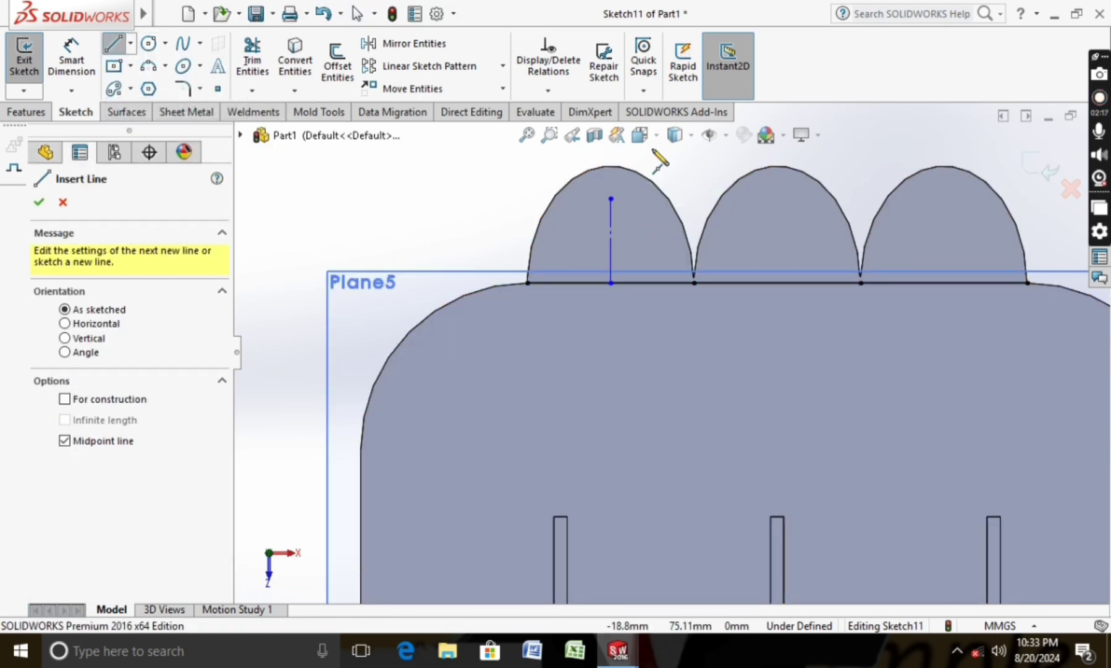
Draw a short top midpoint line with two slanted sides down to the base edge.
click(610, 199)
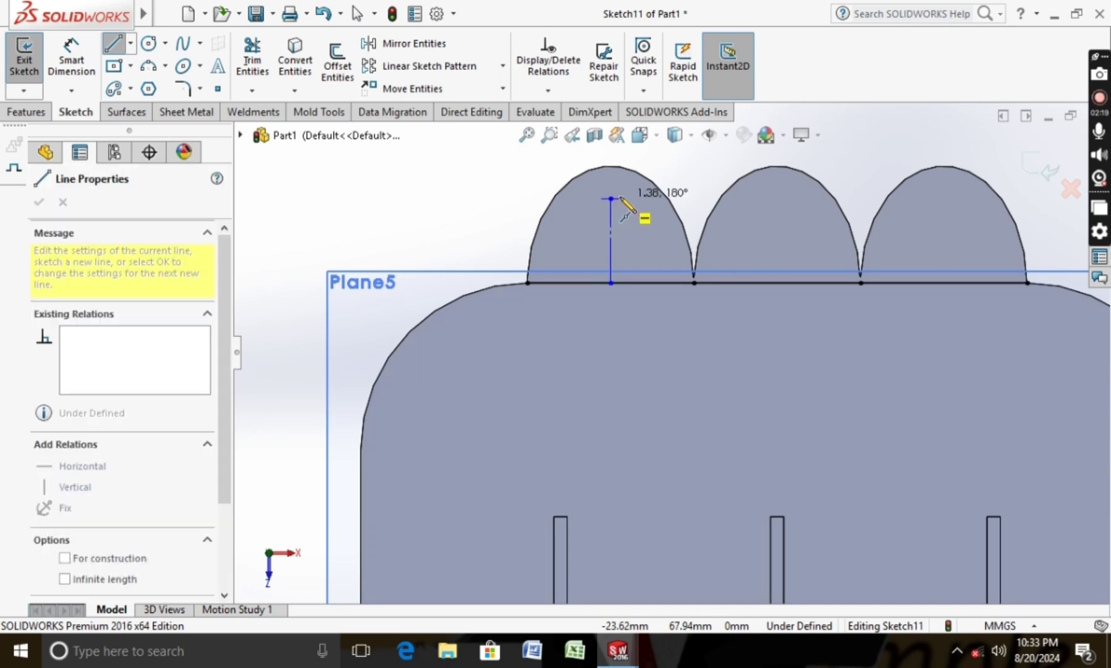
click(623, 199)
click(640, 282)
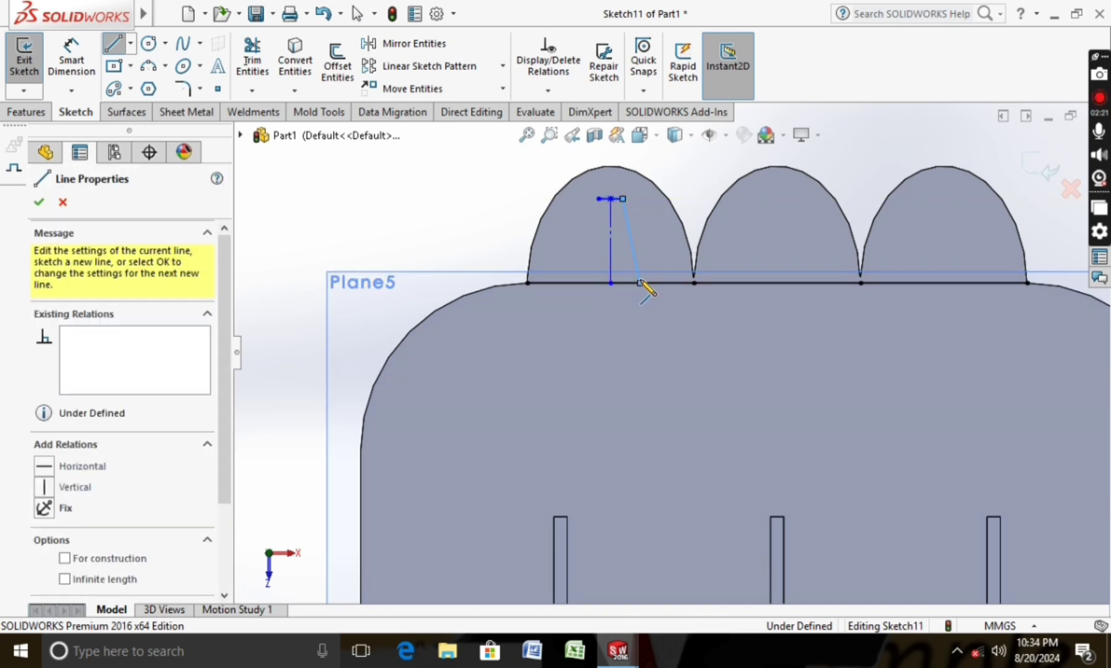
key(Escape)
key(Escape)
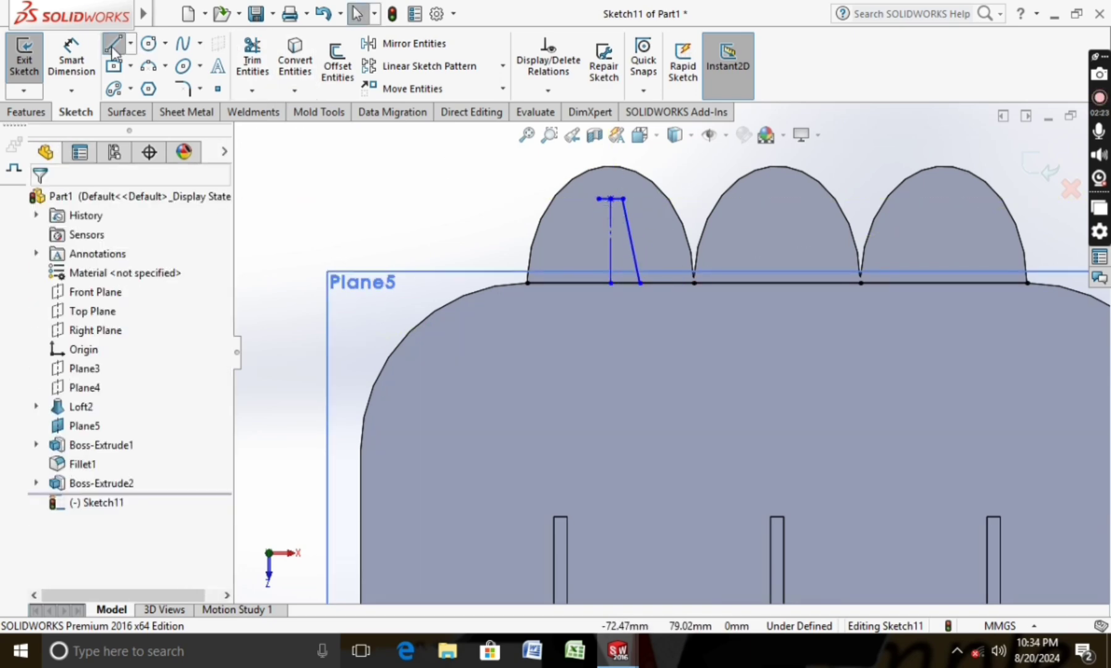
click(113, 47)
click(598, 199)
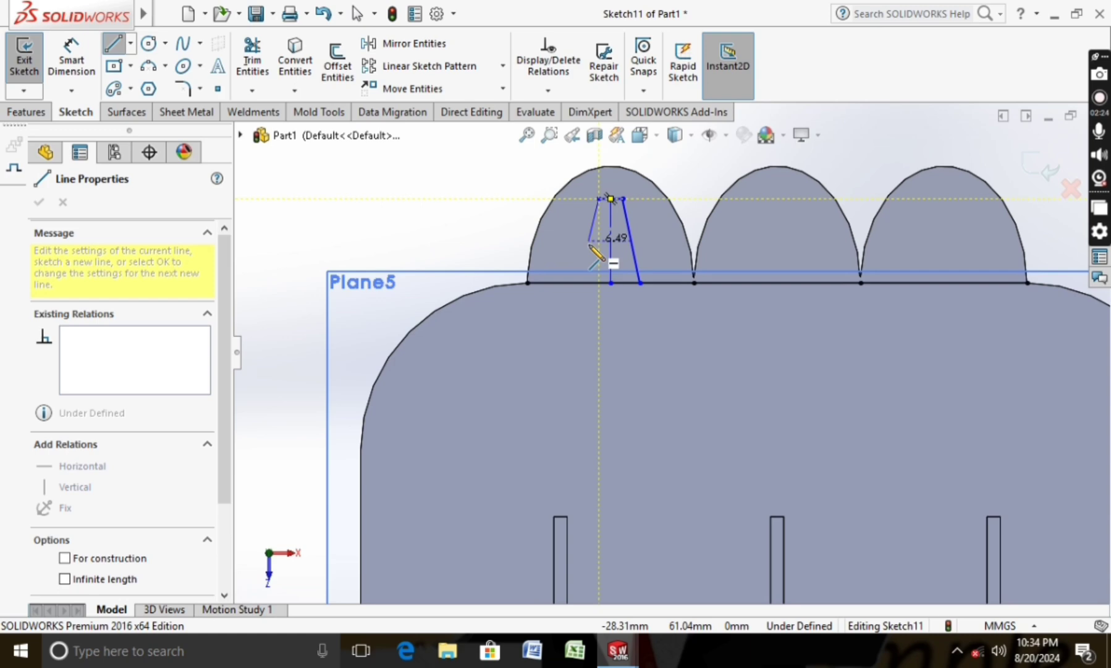
click(586, 283)
key(Escape)
key(Escape)
Pick the profile's top corner points with Smart Dimension, then clear the selection.
click(71, 59)
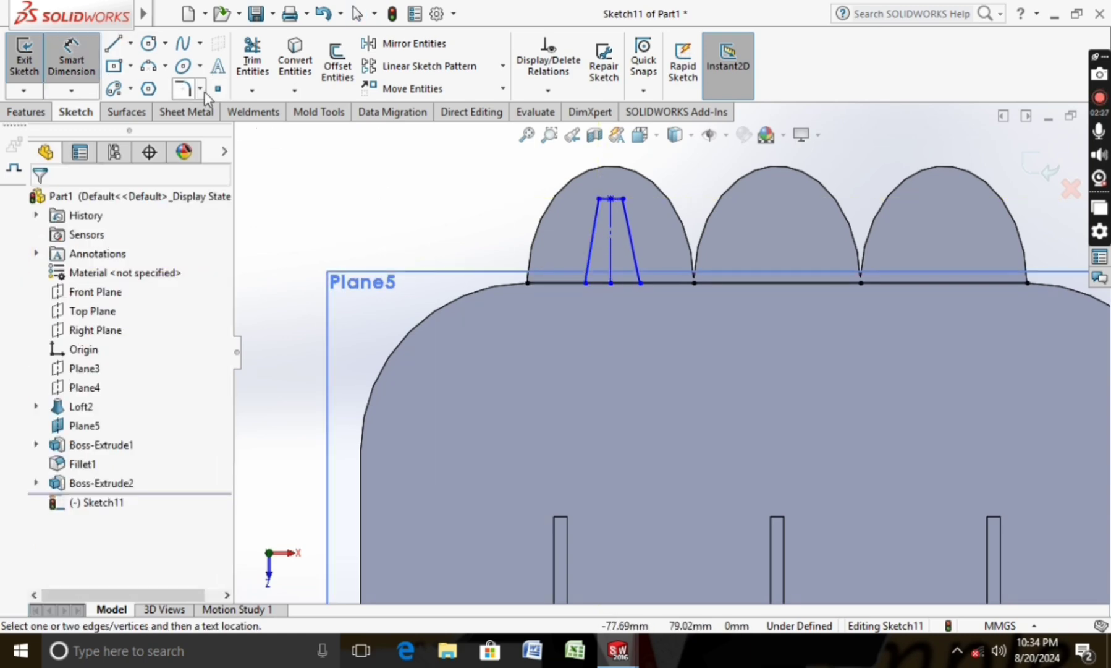
click(607, 199)
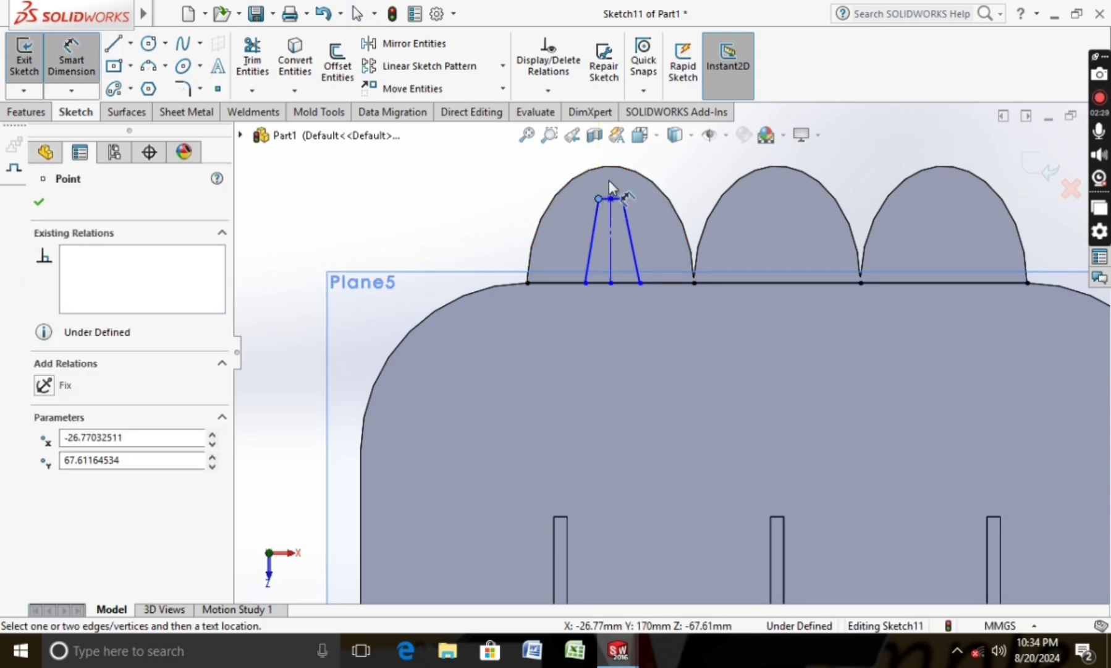
key(Escape)
click(612, 199)
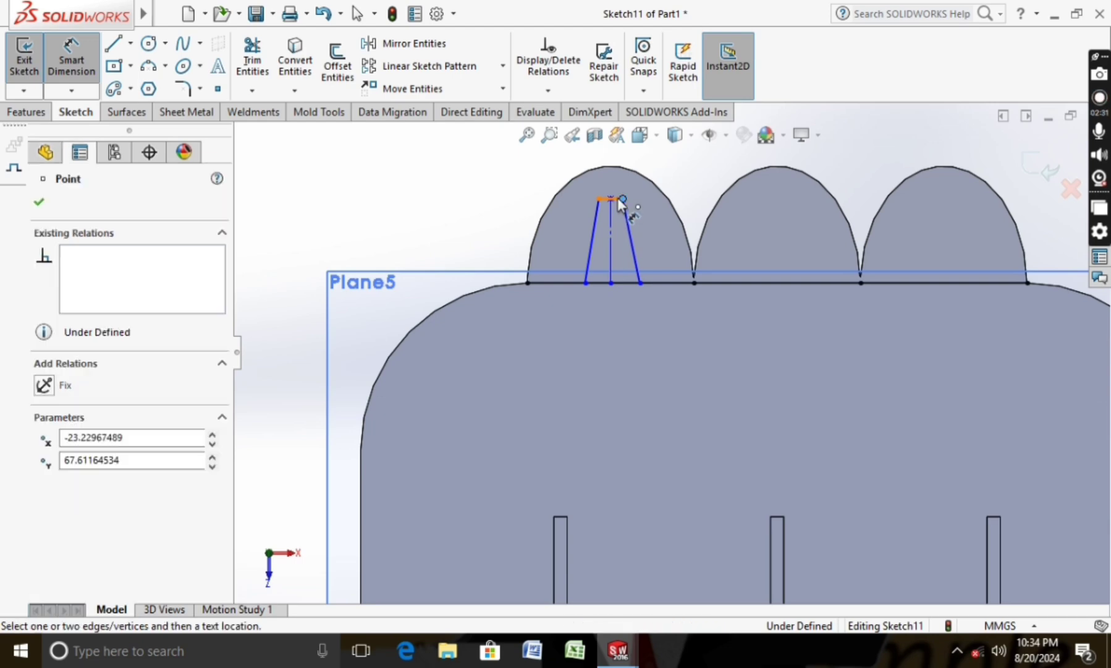
key(Escape)
scroll(617, 197, down, 3)
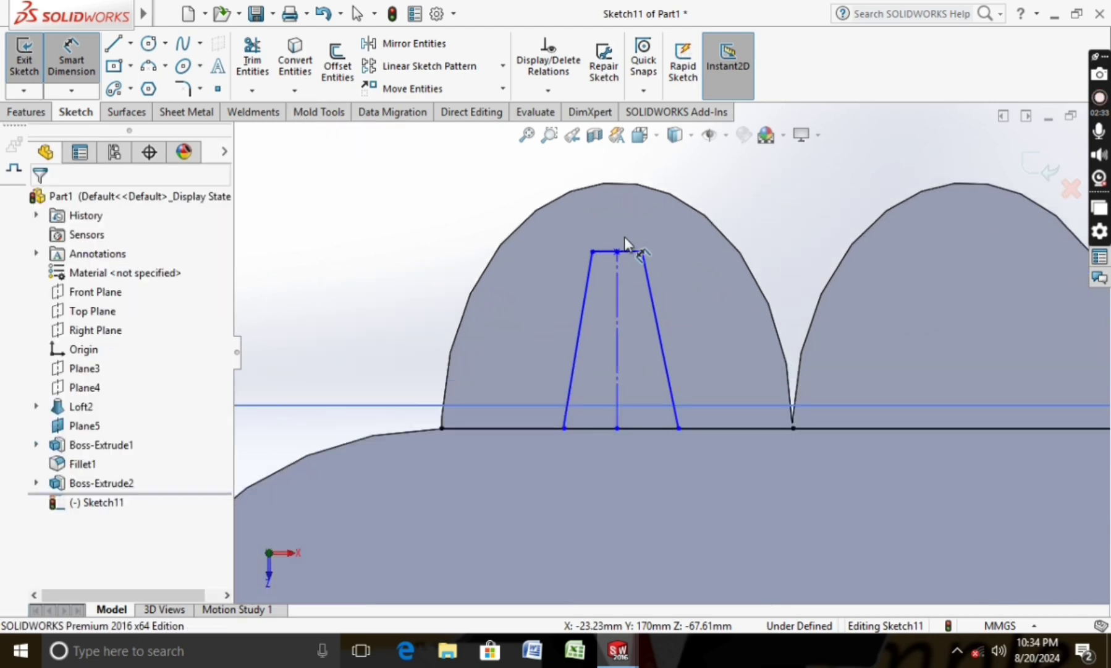
Dimension the profile's top width to 2 mm and base width to 5 mm.
click(626, 249)
click(623, 226)
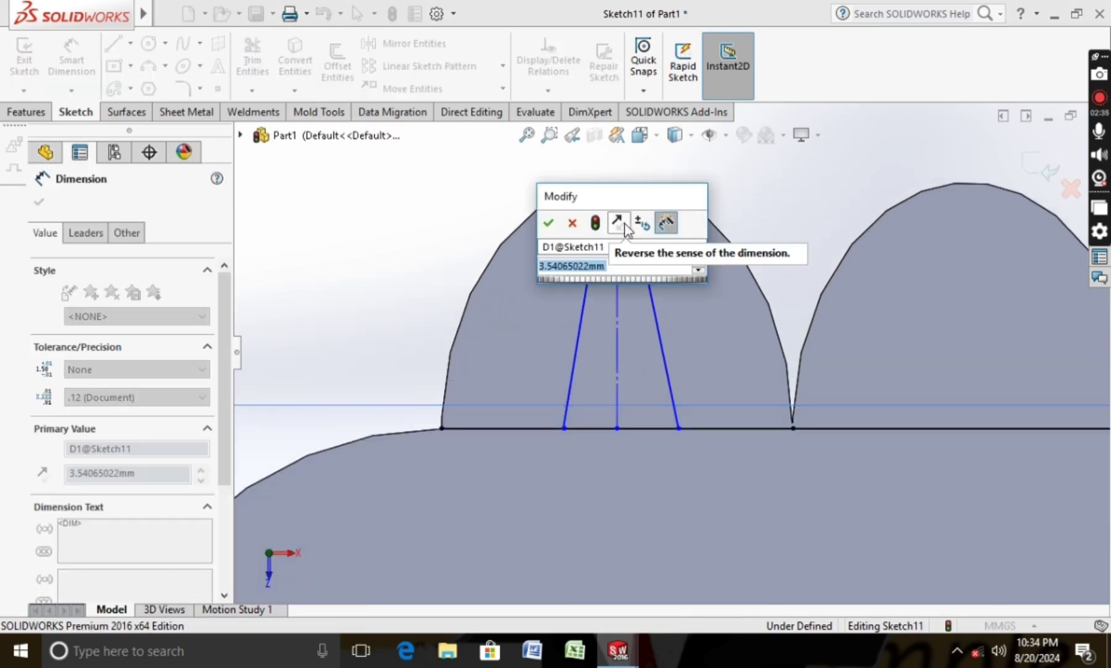
text(2)
key(Return)
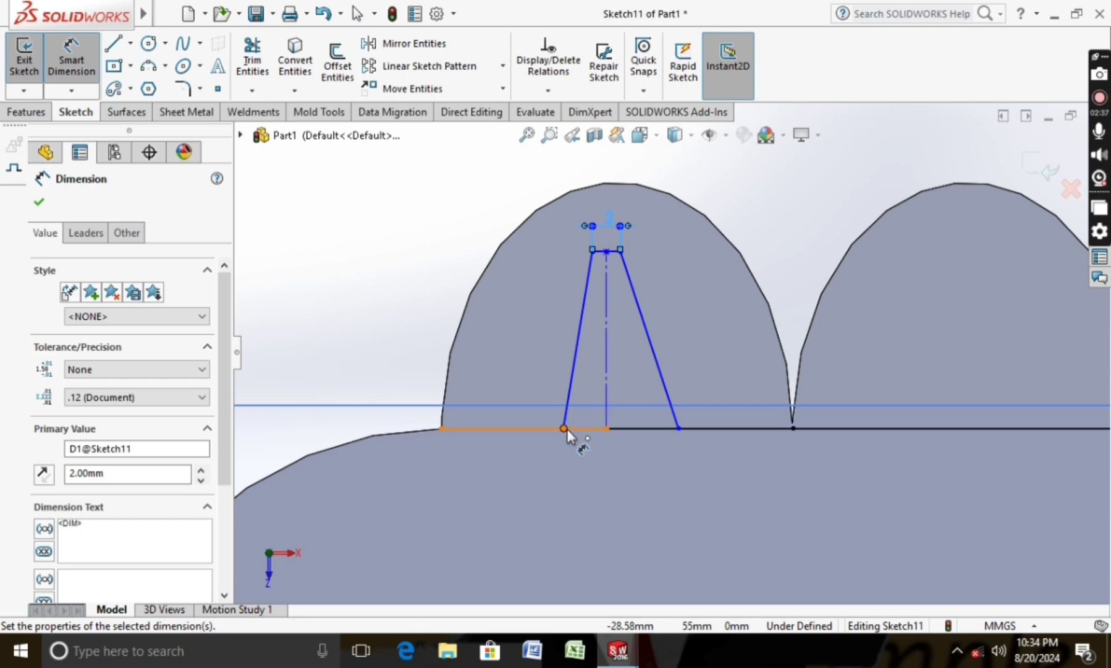
click(566, 427)
click(679, 428)
click(615, 480)
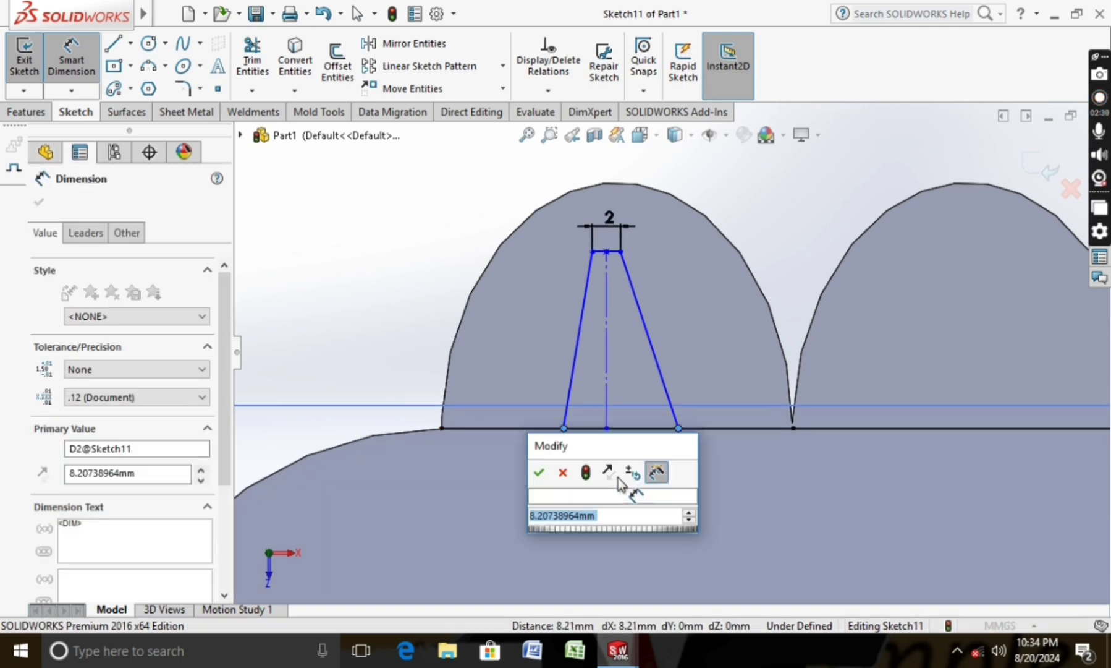
text(5)
key(Return)
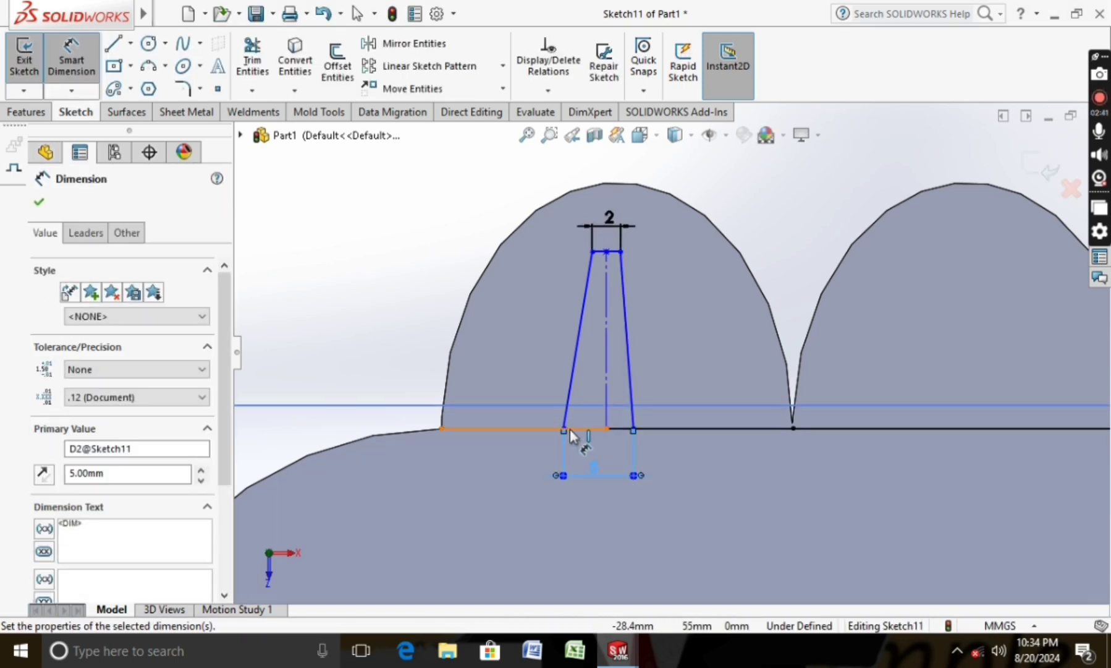
Add a 2.5 mm half-base dimension and a 15 mm centerline height.
click(606, 427)
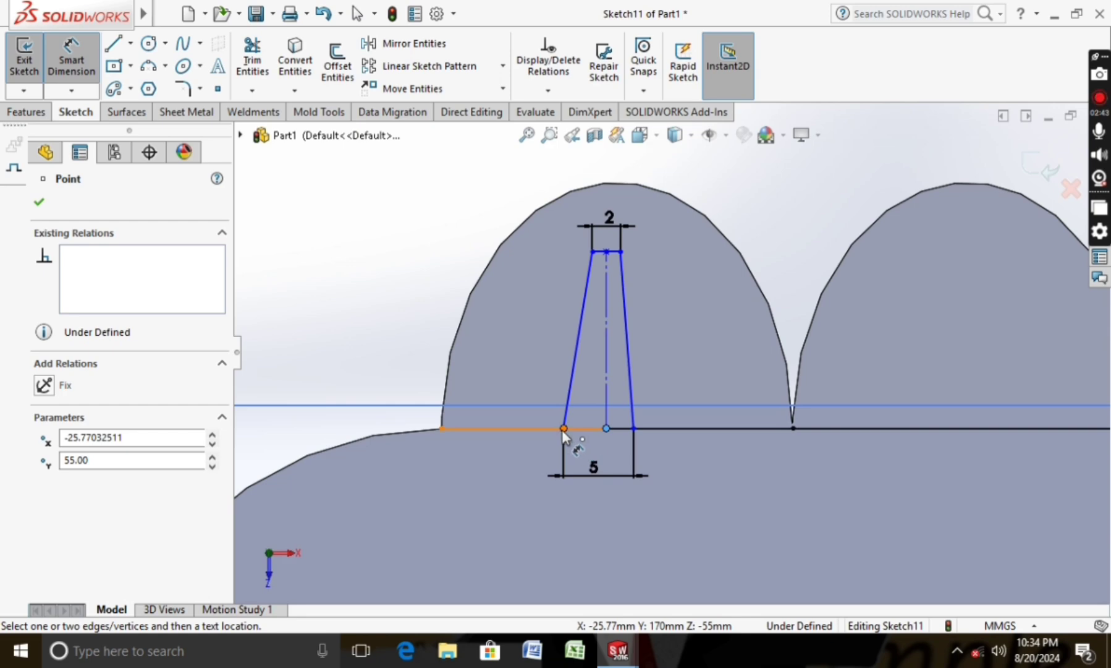
click(564, 428)
click(581, 446)
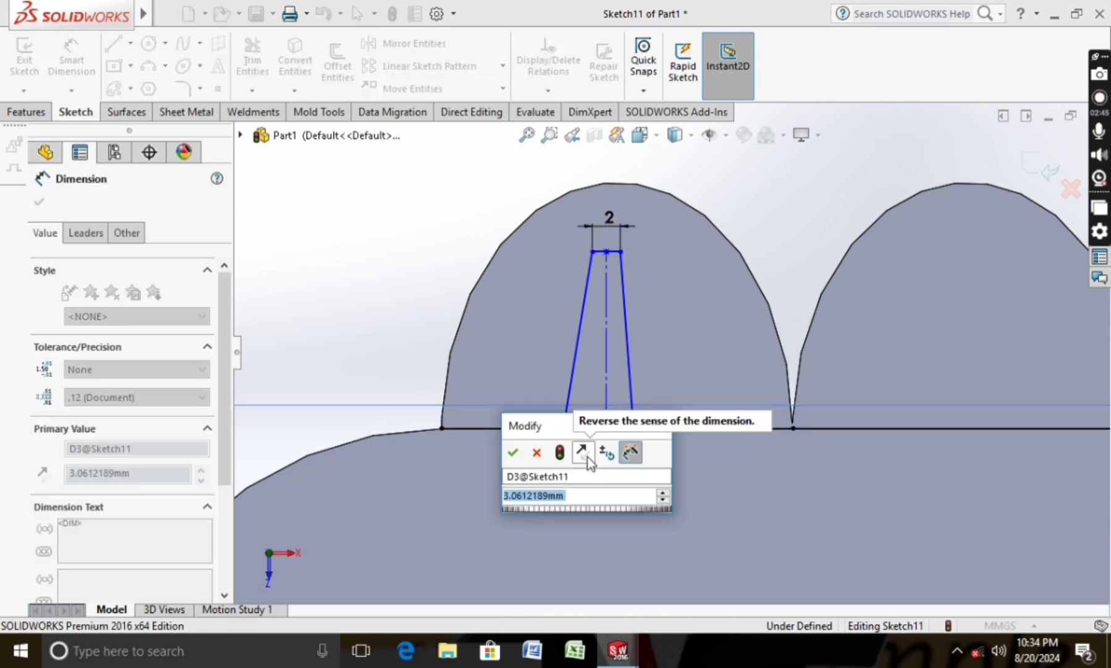
text(2.5)
key(Return)
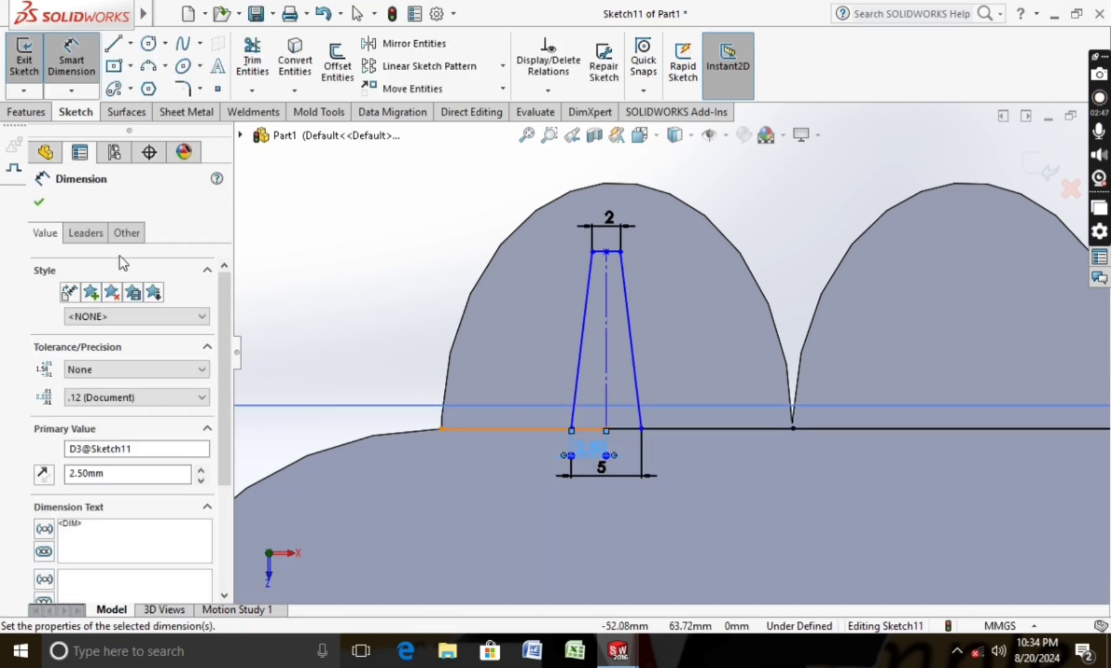
click(37, 203)
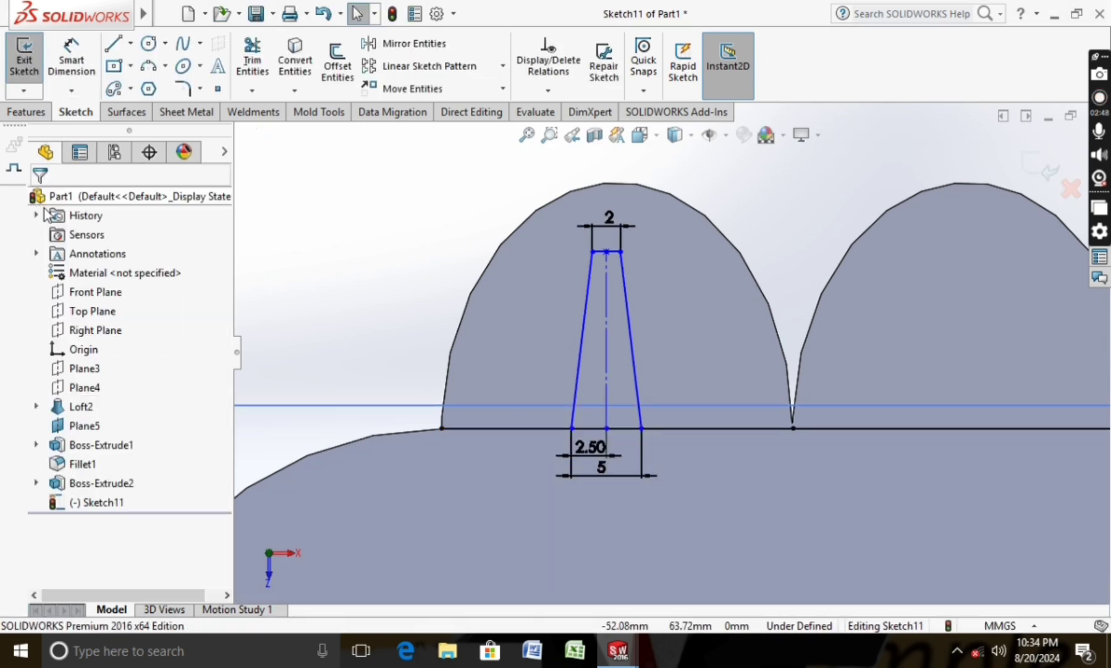
click(62, 66)
click(607, 320)
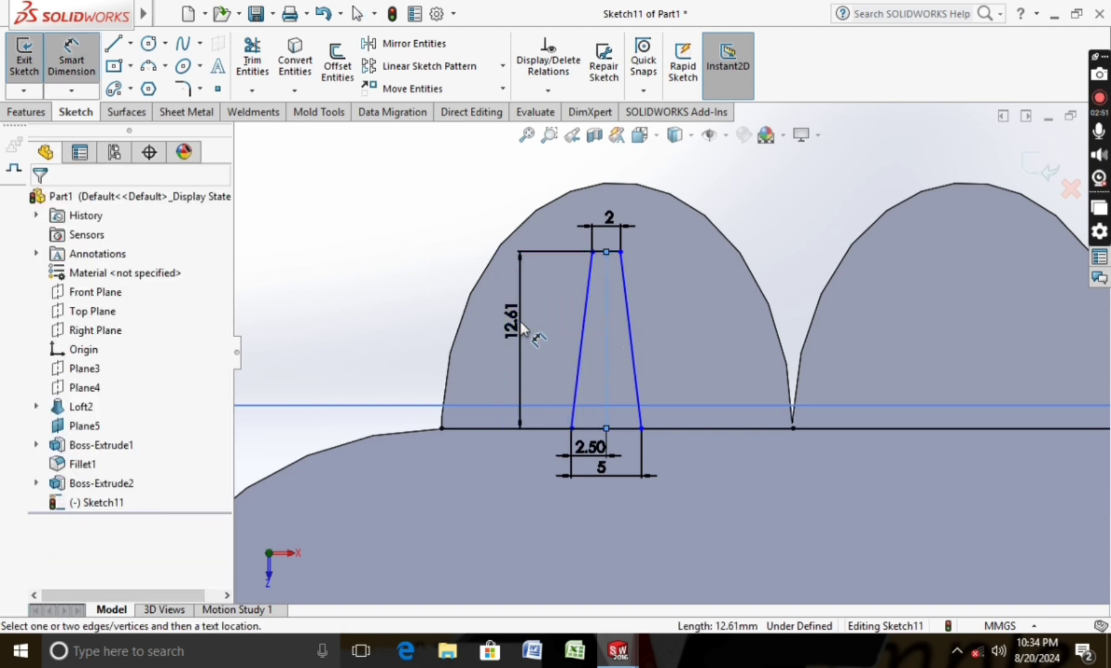
click(521, 321)
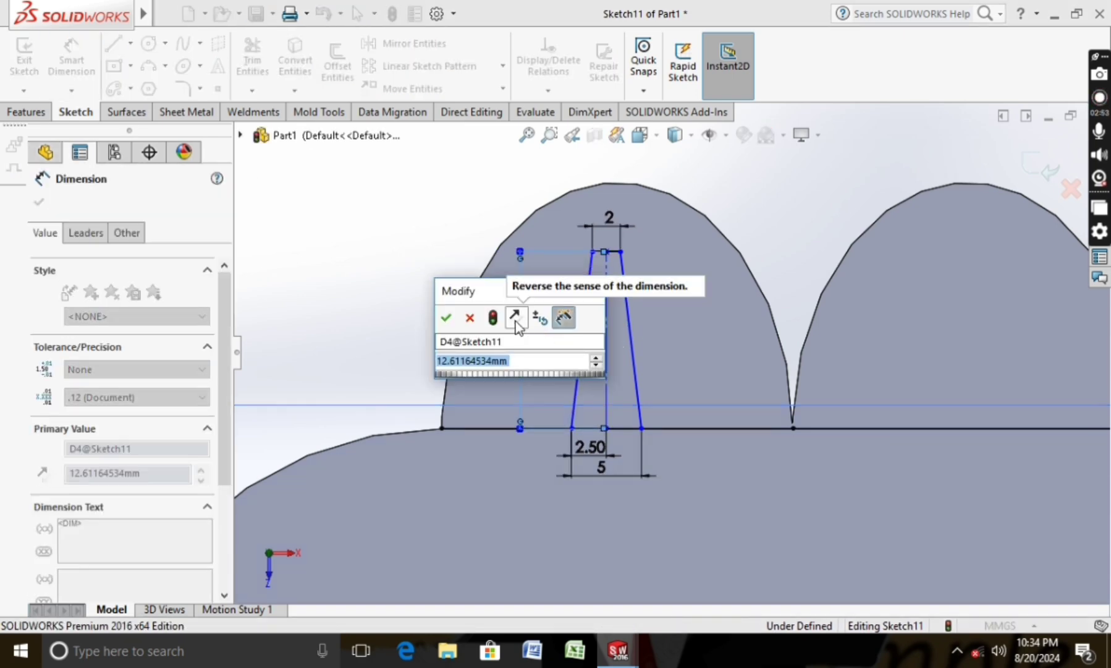
text(15)
key(Return)
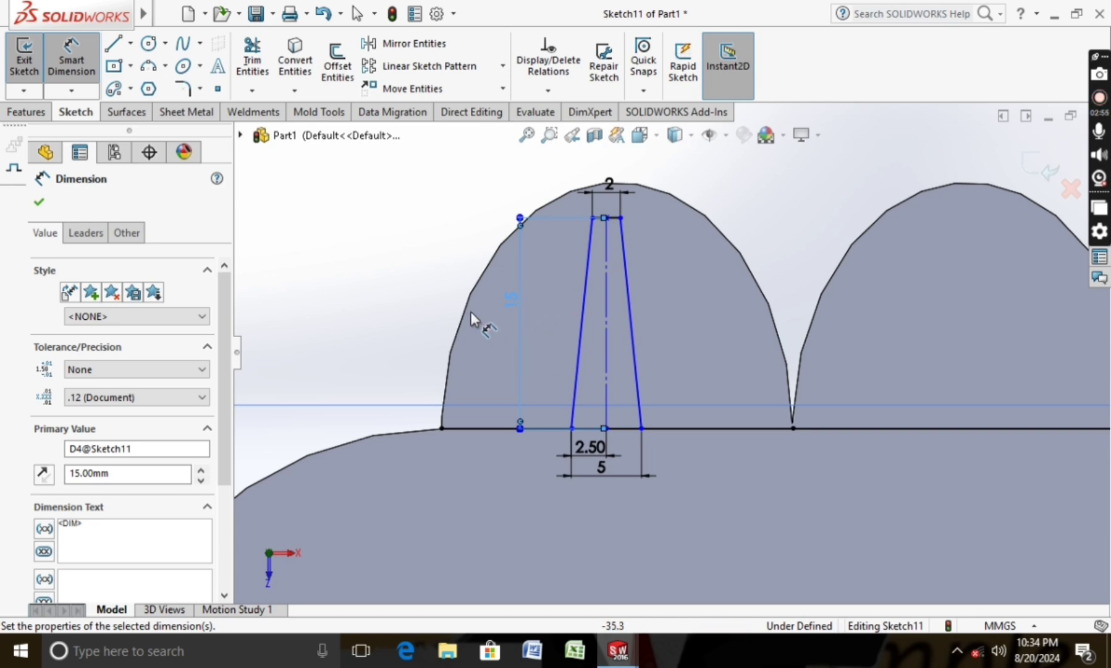
scroll(432, 291, up, 2)
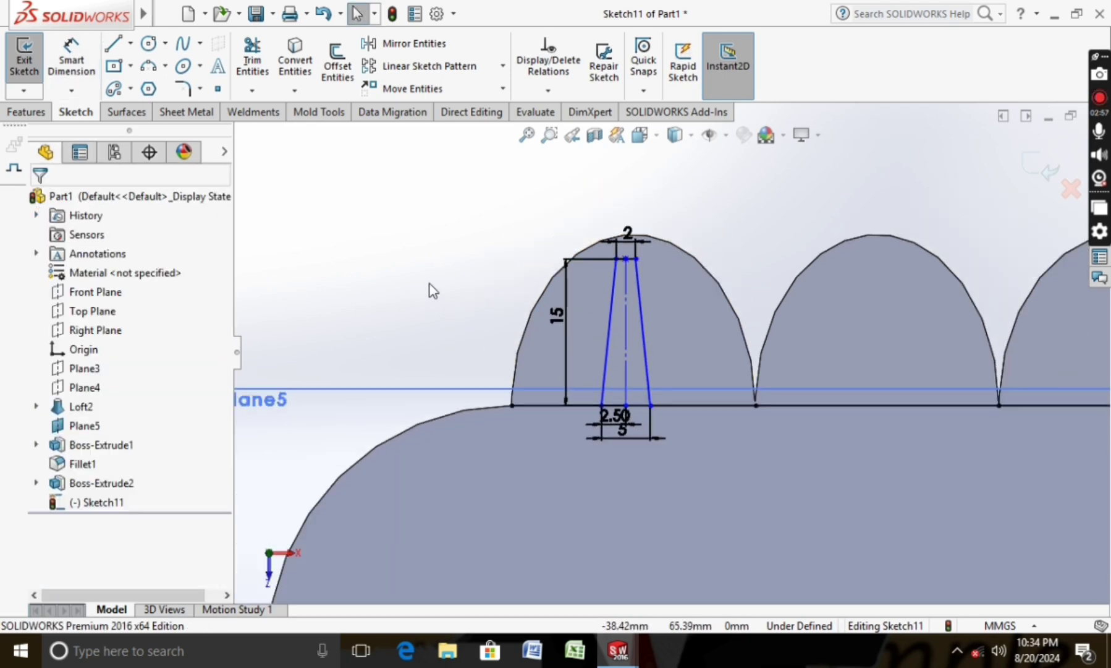
scroll(679, 332, down, 2)
scroll(584, 306, up, 2)
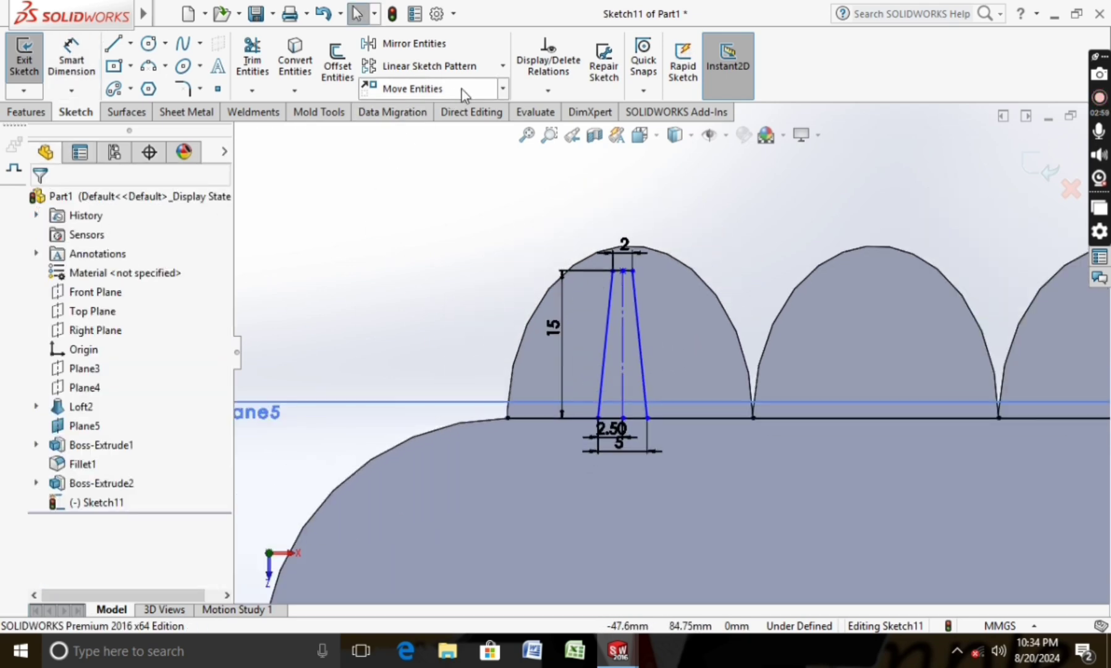
Copy the tapered profile from its bottom centre into the second arch.
click(502, 88)
click(450, 138)
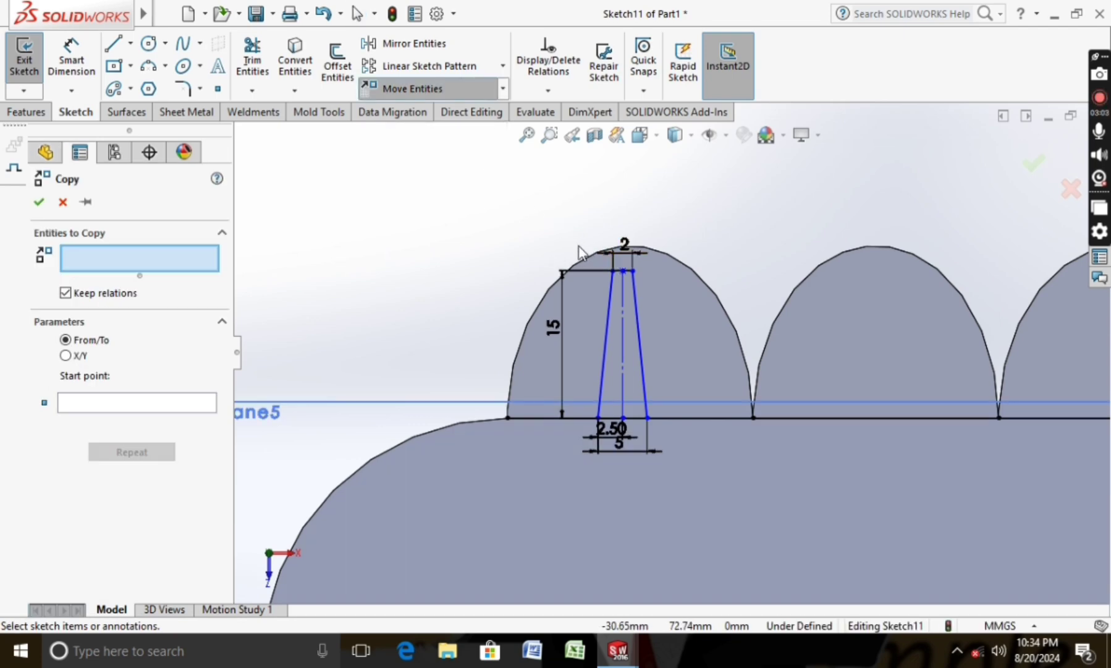
drag(678, 417, 678, 423)
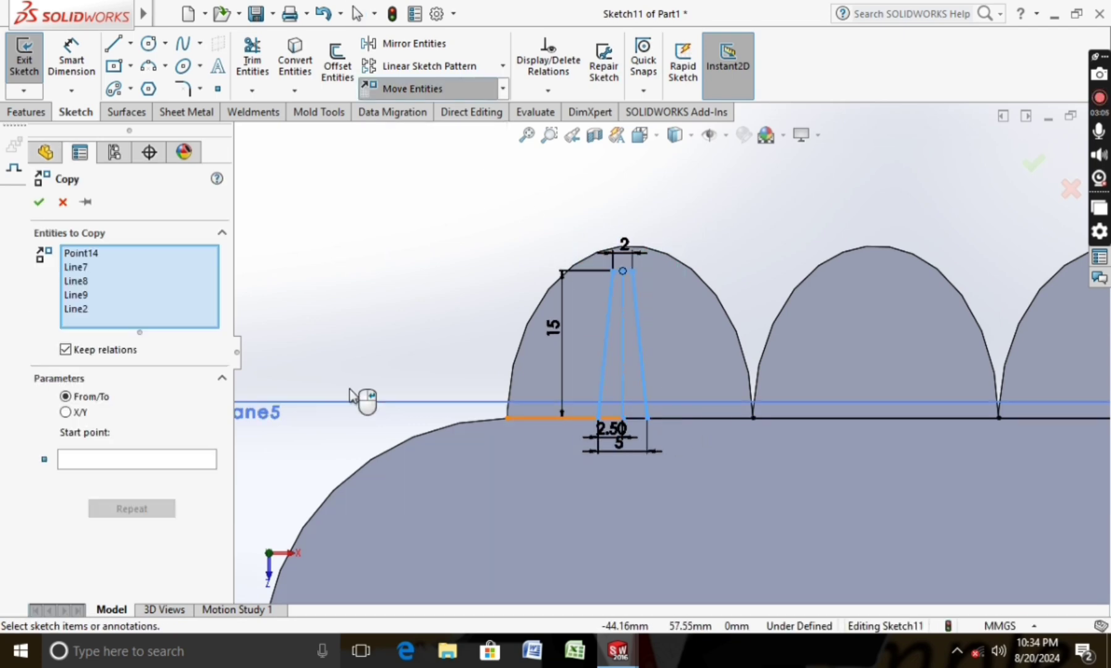
click(129, 458)
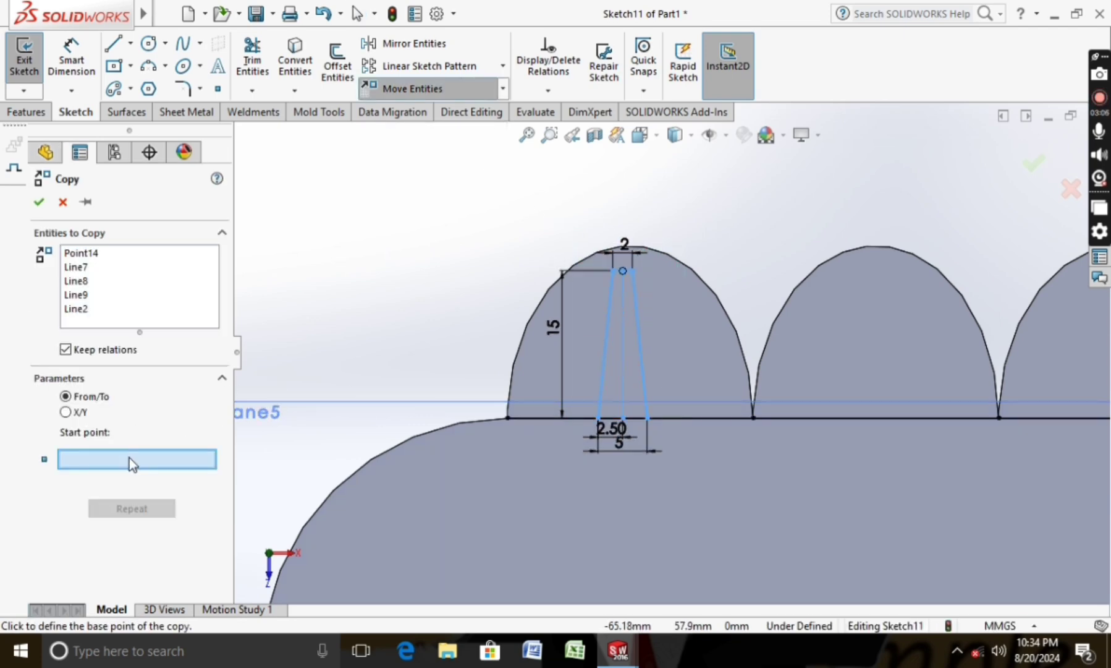
click(623, 419)
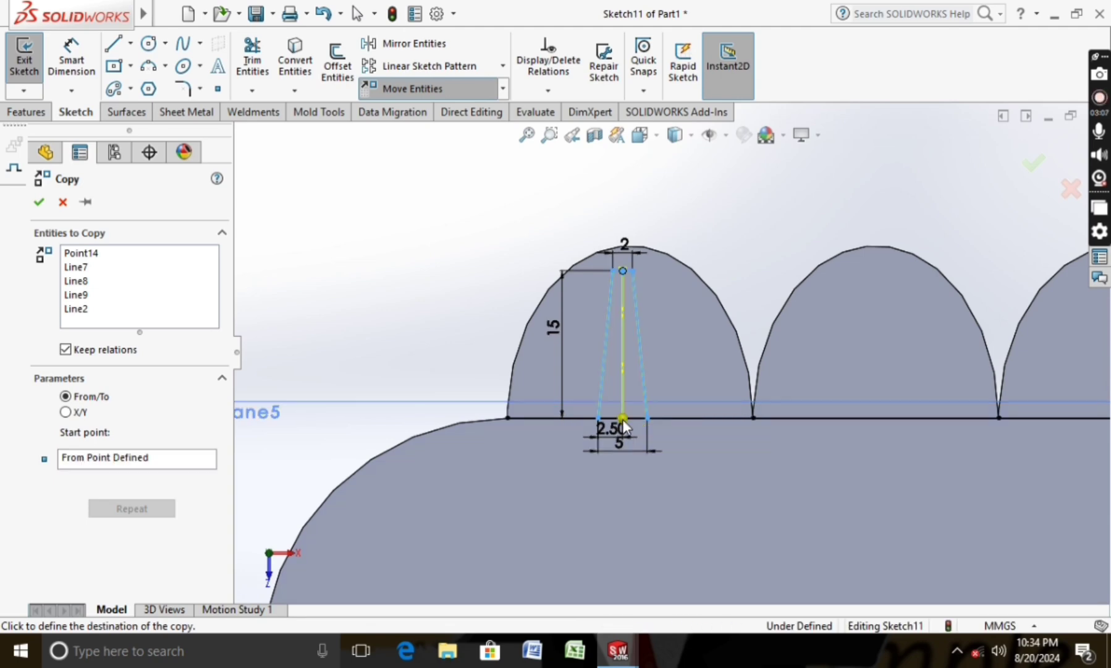
click(875, 419)
Copy the second arch's profile into the third arch.
scroll(854, 396, up, 2)
scroll(804, 346, up, 2)
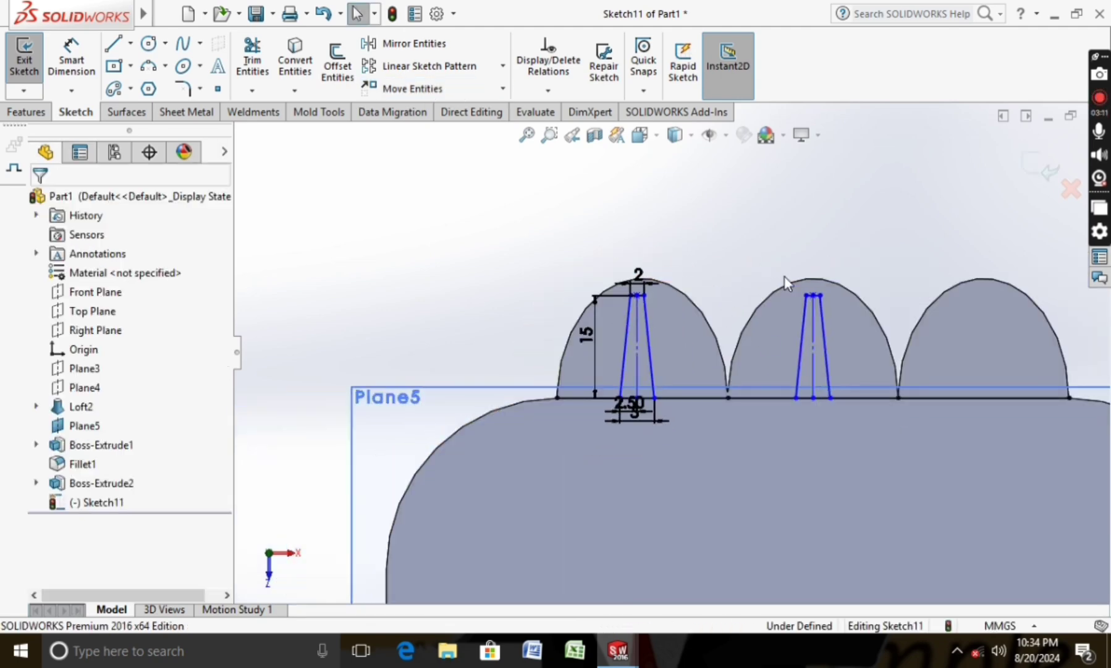
drag(784, 277, 853, 415)
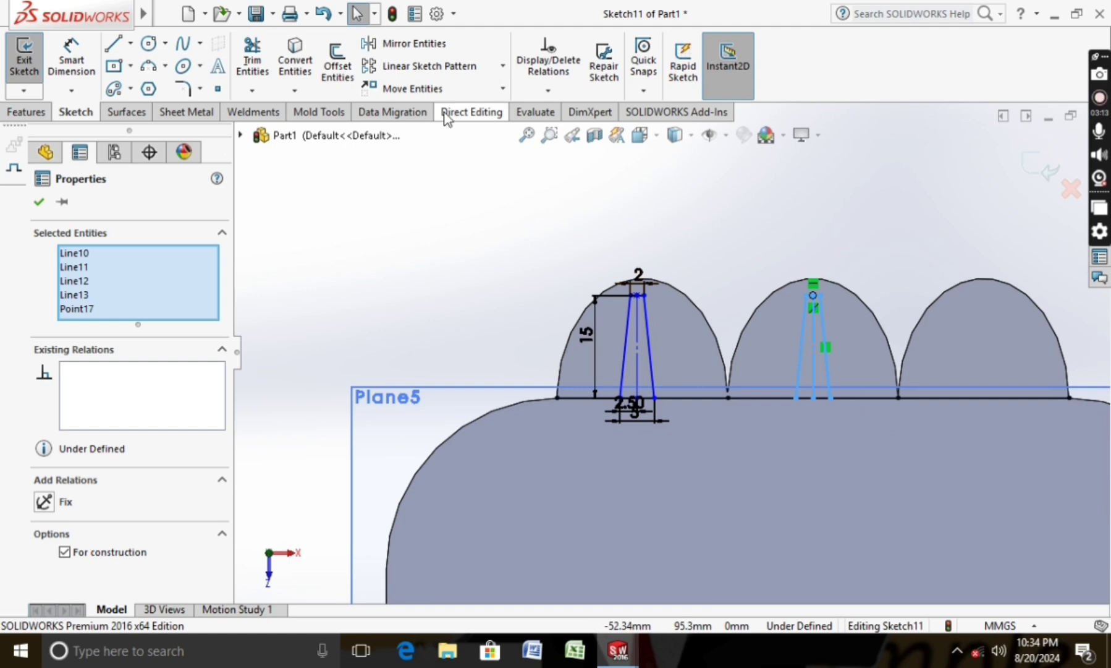
click(498, 94)
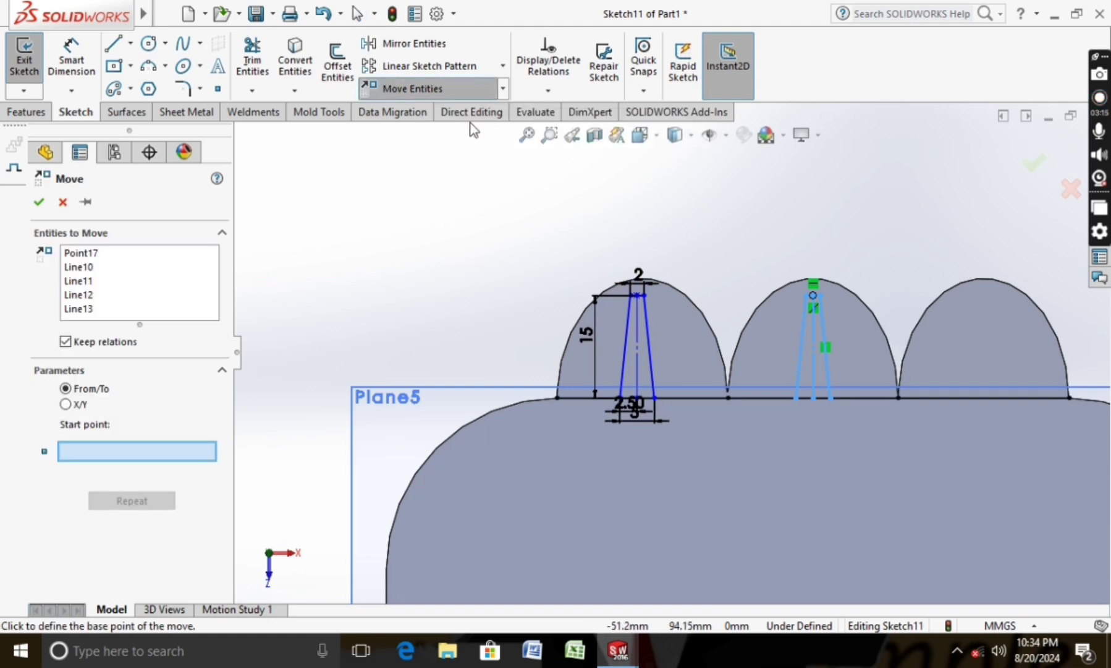
click(504, 91)
click(461, 133)
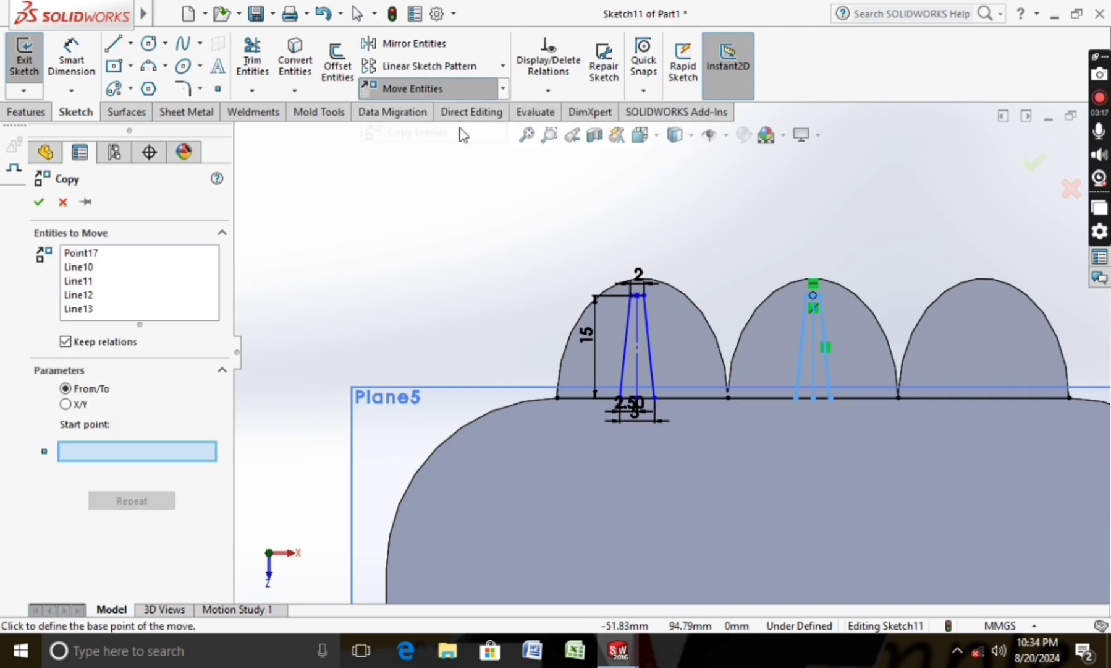
click(814, 398)
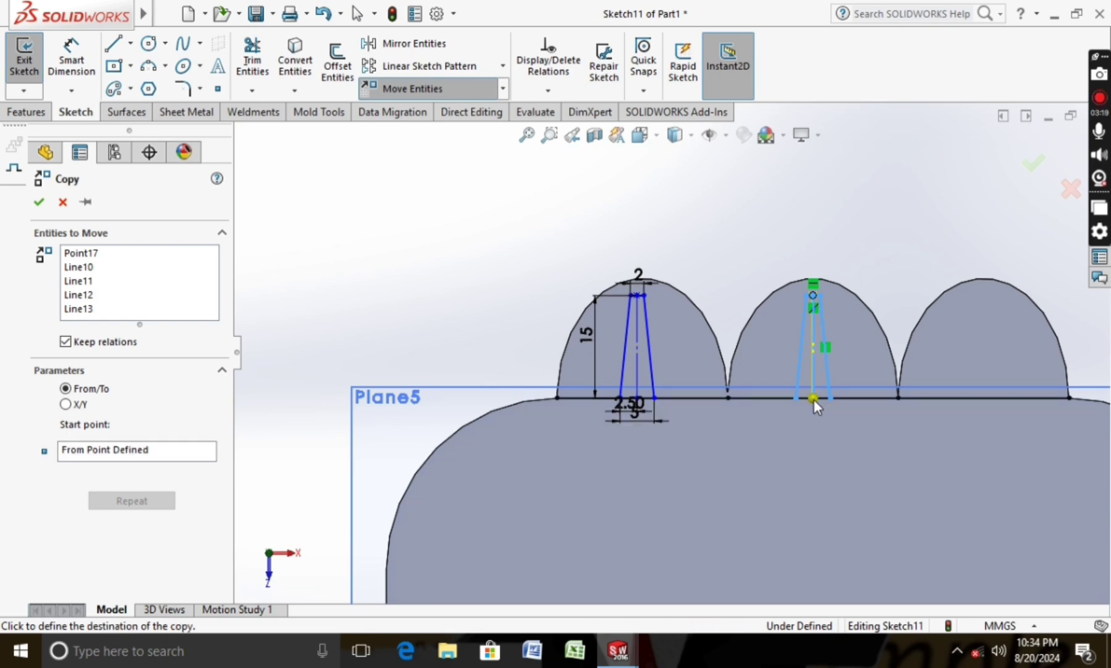
click(985, 396)
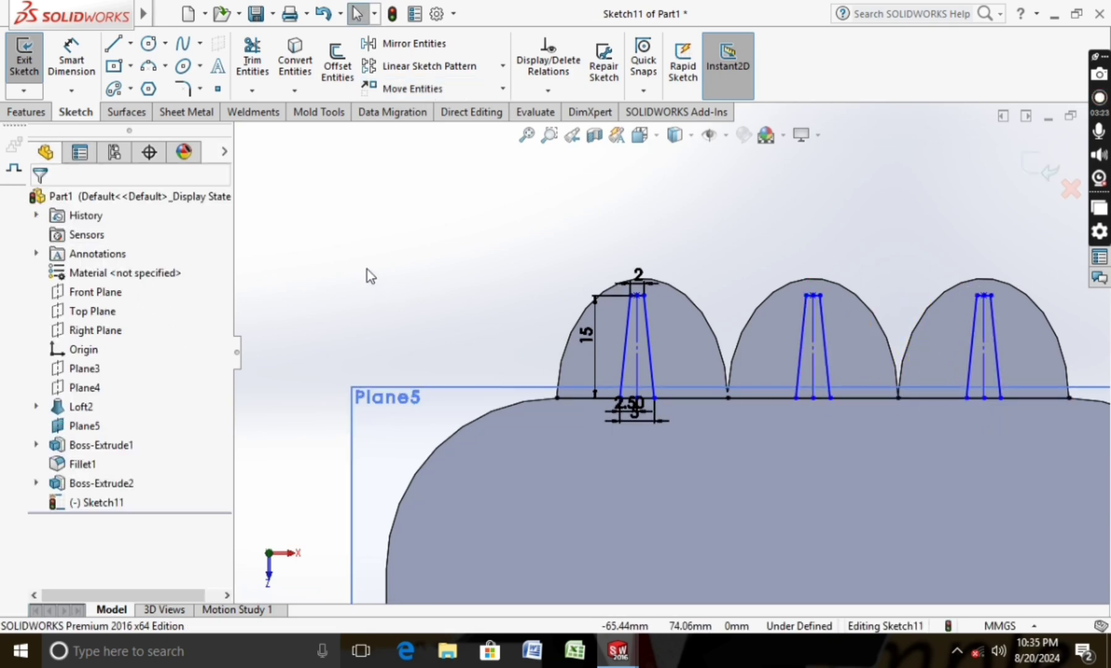
key(z)
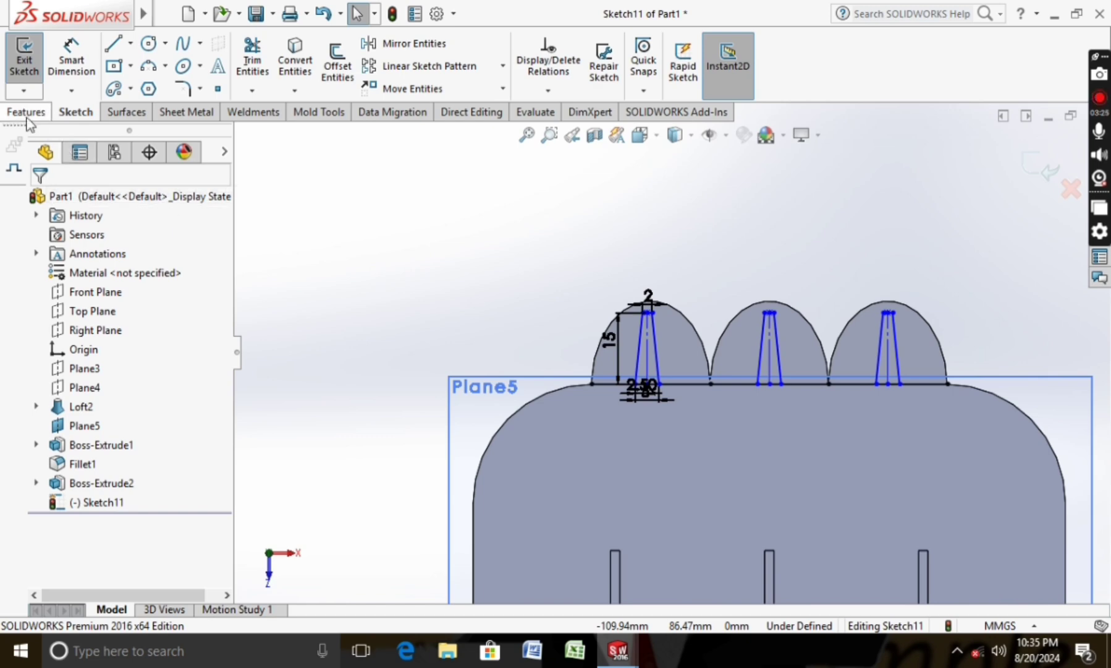
Power-trim the baseline segments lying between the three slot profiles.
click(253, 62)
scroll(597, 346, down, 3)
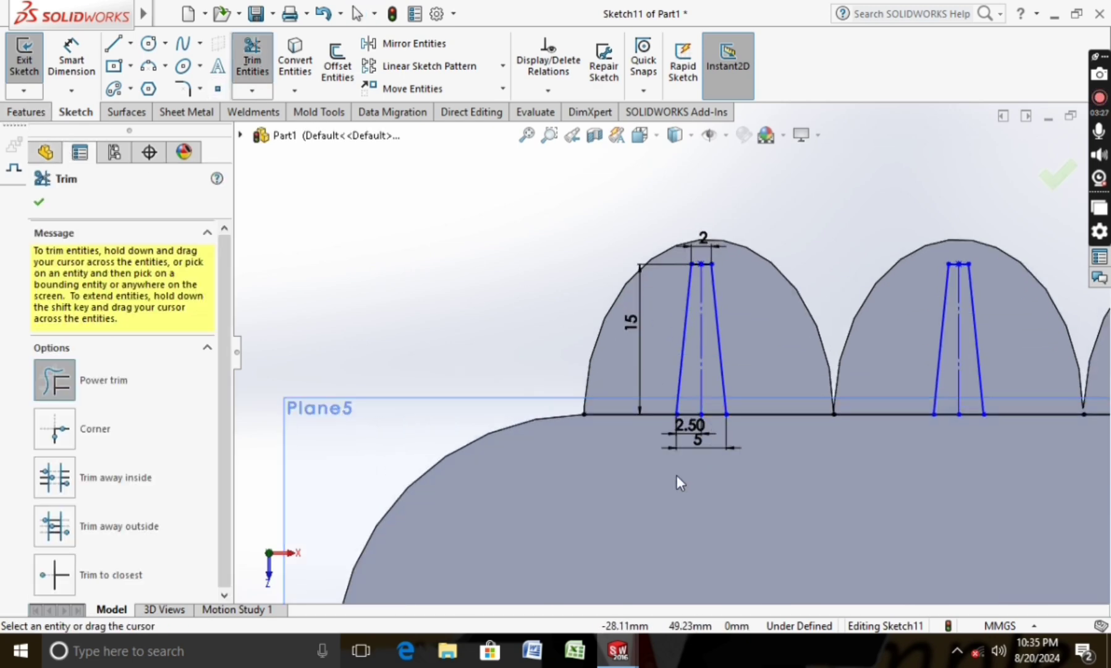
mouse_move(617, 463)
mouse_down()
mouse_move(633, 405)
mouse_move(944, 473)
mouse_move(1036, 422)
mouse_move(1026, 443)
mouse_up()
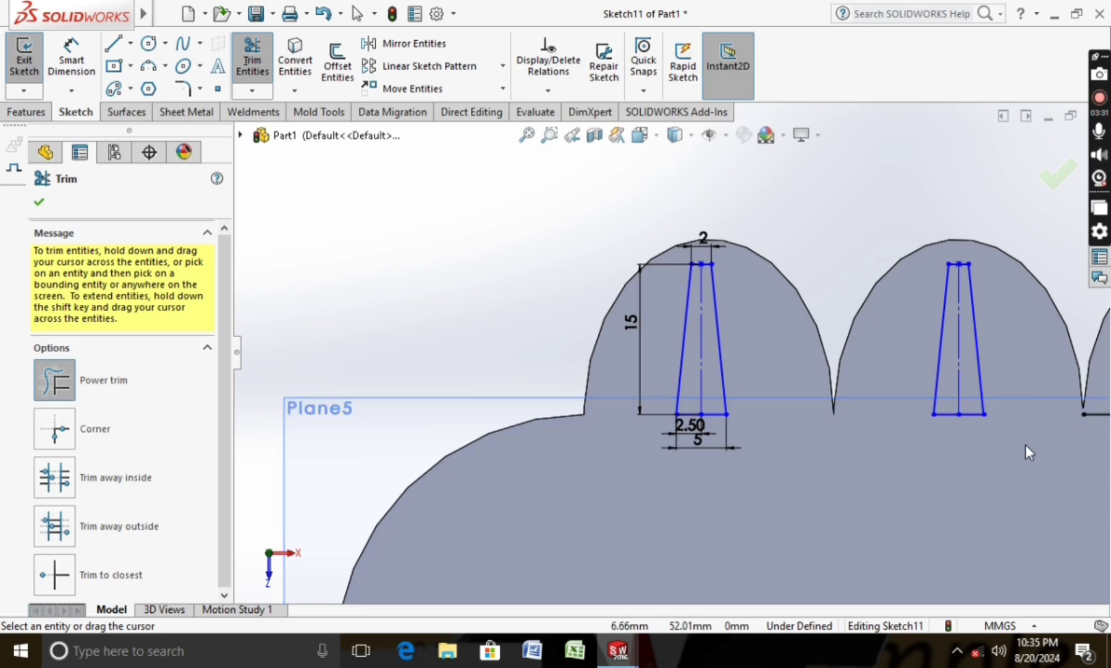
scroll(1025, 444, up, 2)
scroll(947, 431, down, 3)
drag(872, 326, 1043, 357)
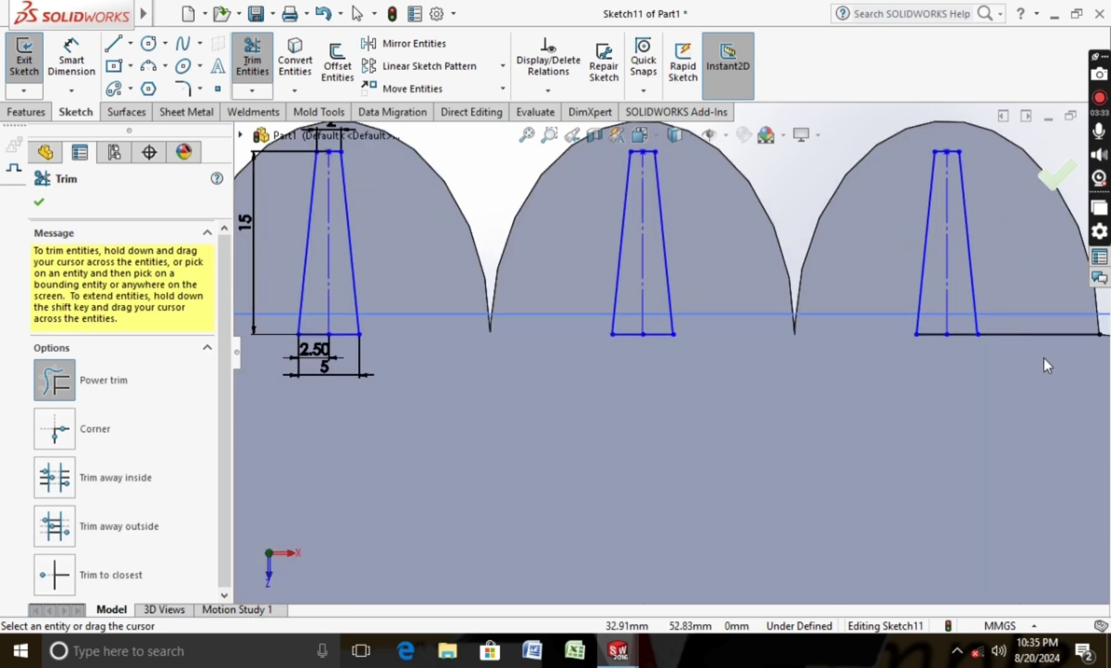
scroll(993, 361, up, 1)
scroll(669, 351, up, 2)
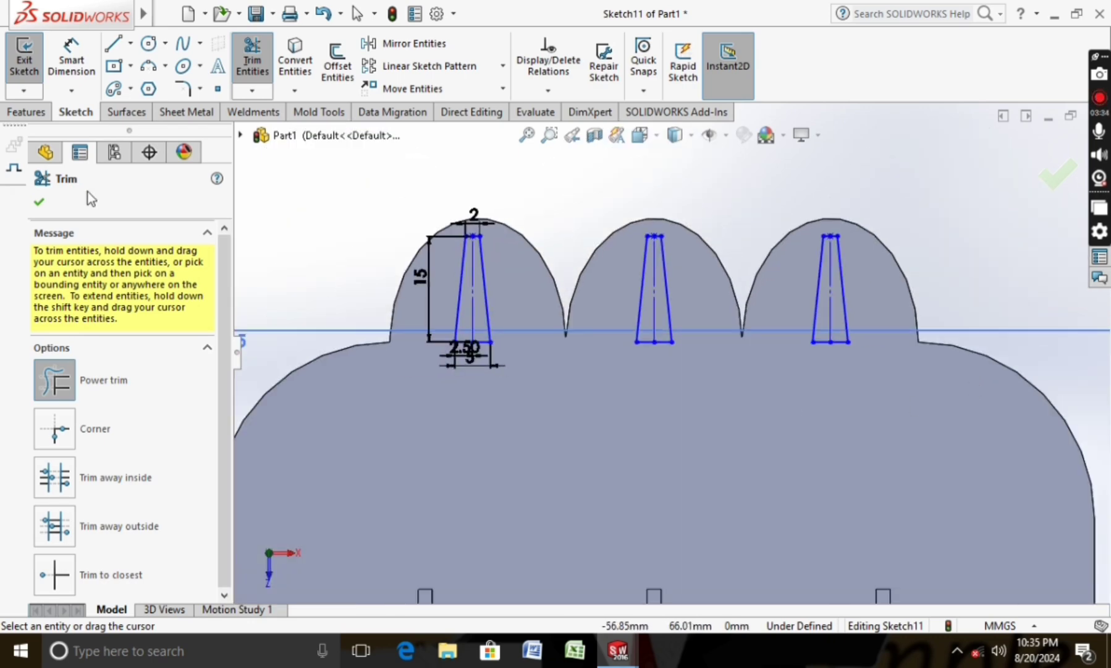
click(38, 203)
click(28, 112)
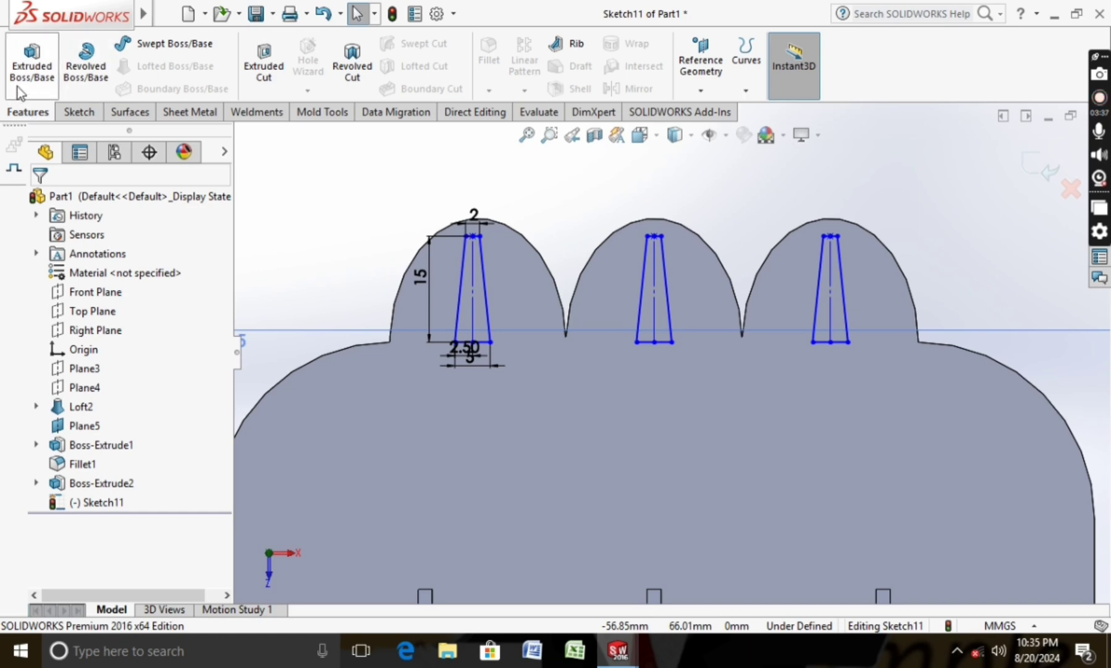
Extrude-cut the three slot profiles 59 mm blind to create Cut-Extrude3.
click(264, 68)
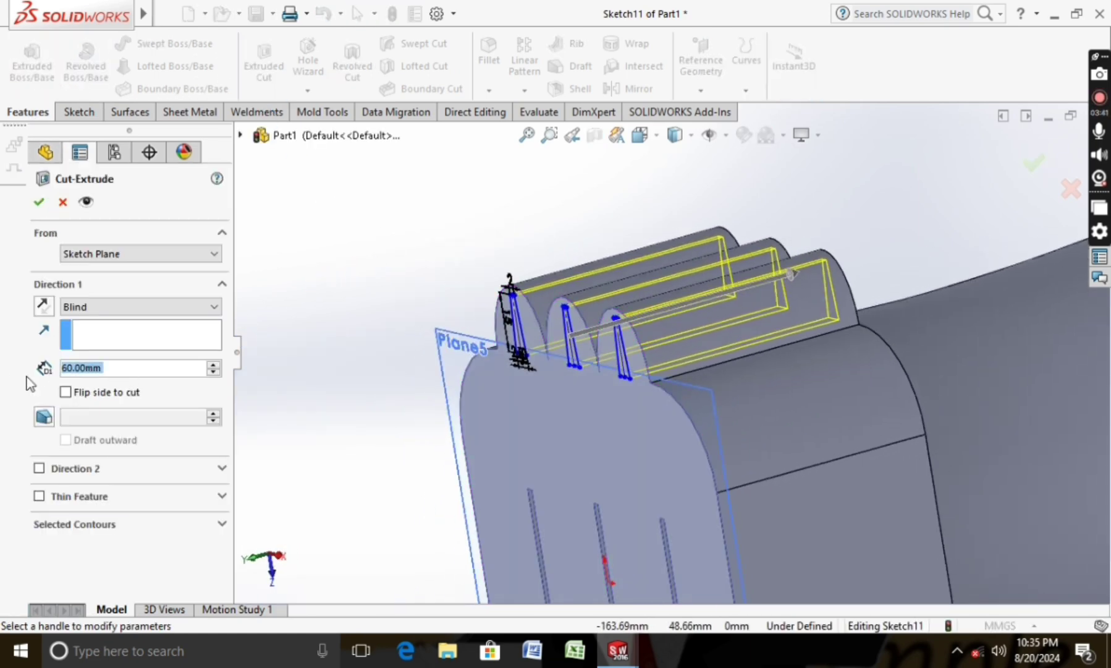
text(59)
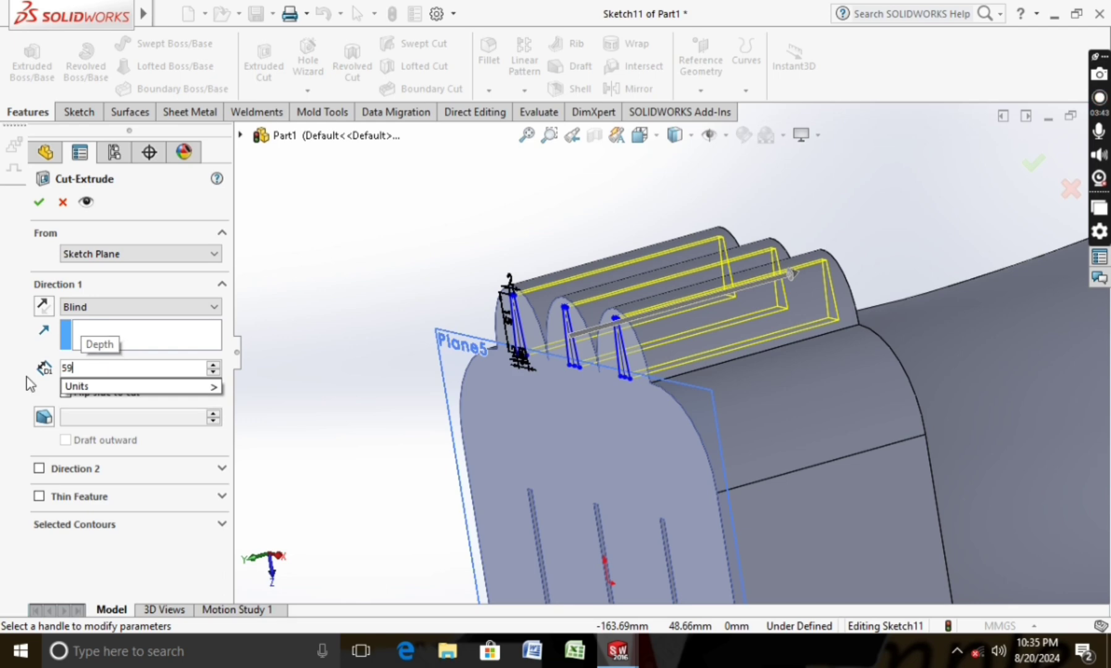
key(Return)
click(196, 12)
click(90, 220)
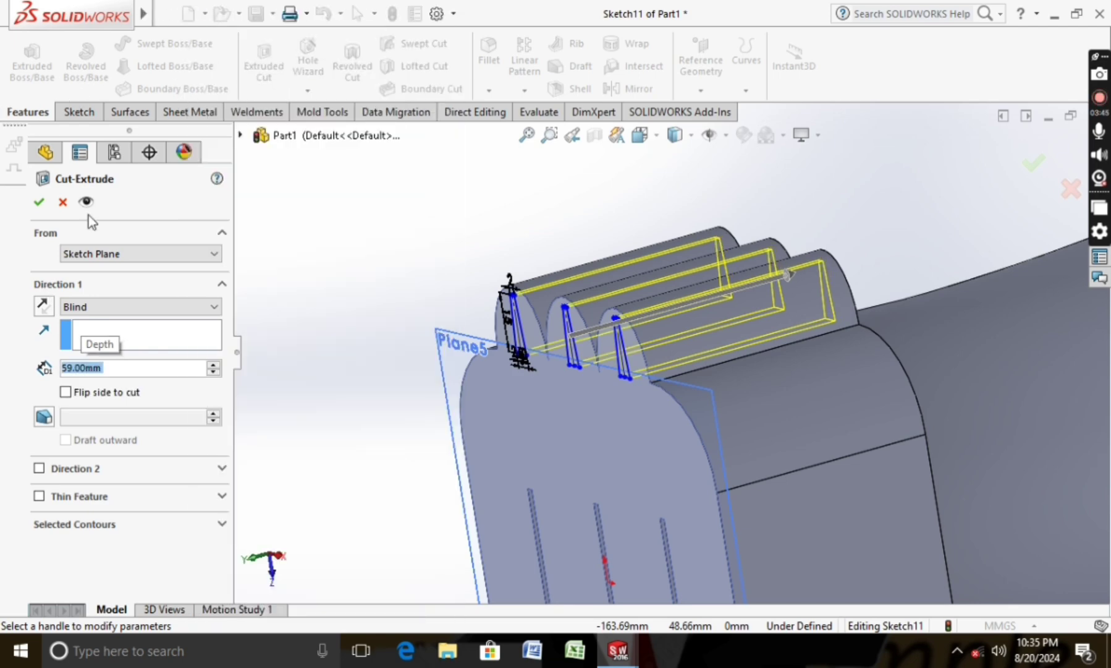
click(37, 204)
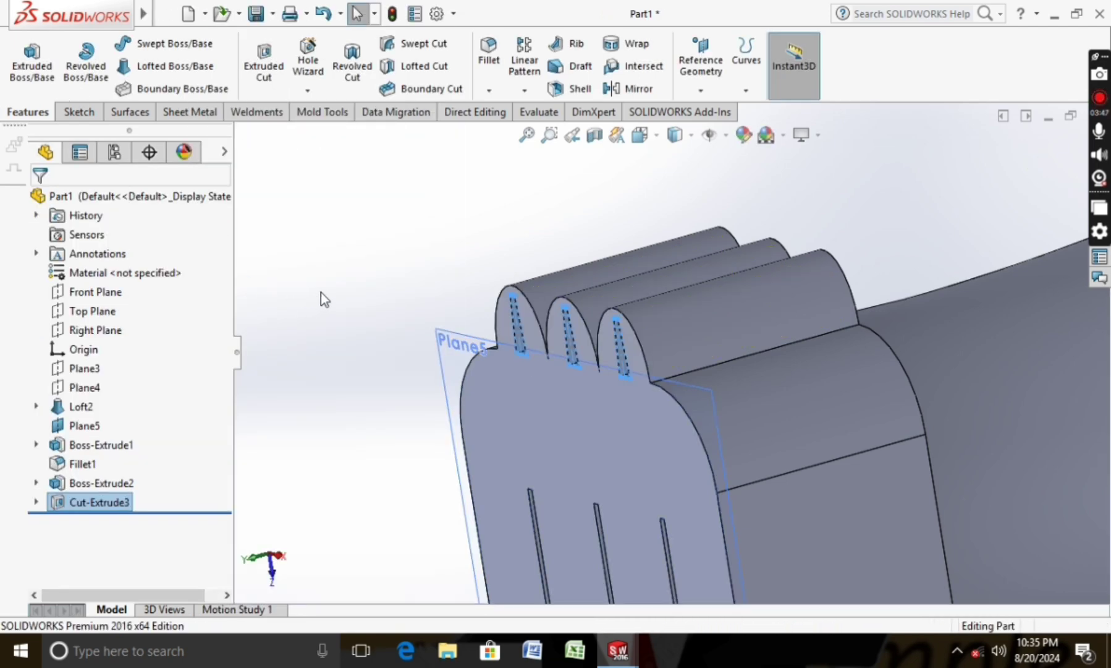
scroll(388, 314, up, 2)
mouse_move(388, 314)
middle_down()
mouse_move(522, 300)
mouse_move(541, 324)
mouse_move(502, 297)
middle_up()
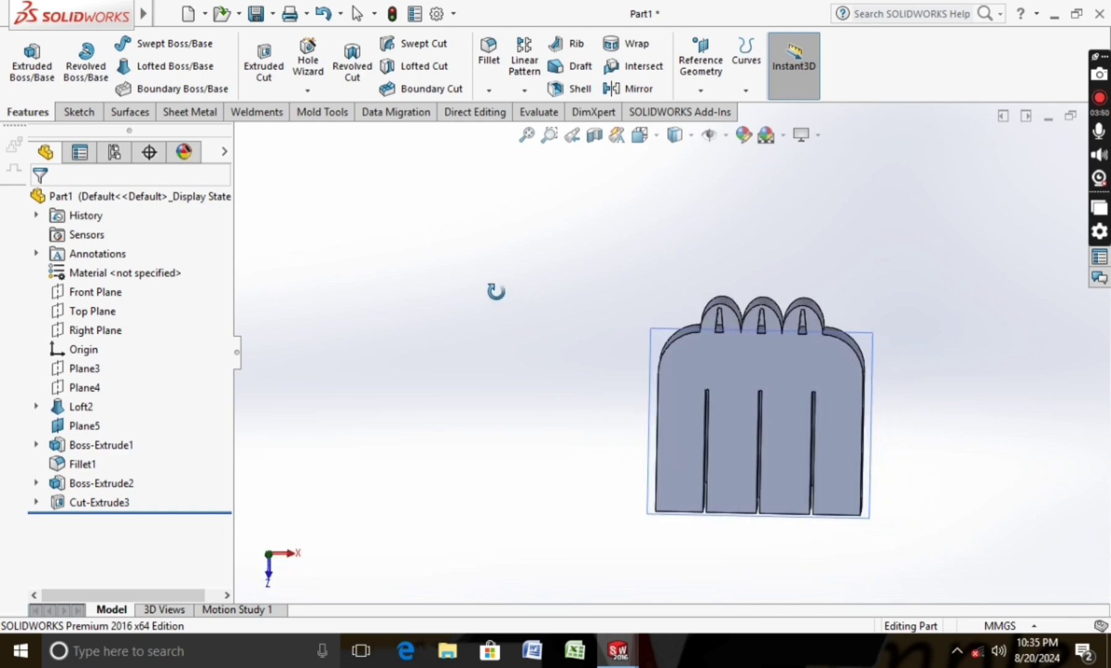
Start a fillet on the front face's two outer edges, removing a wrongly picked third edge.
click(490, 62)
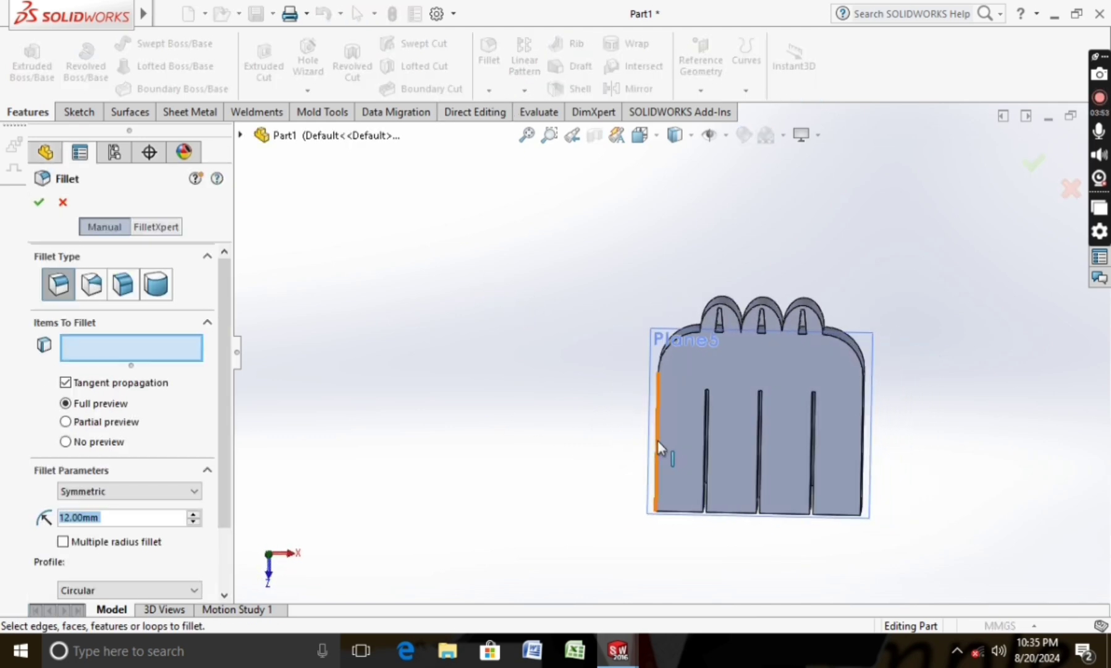
click(657, 440)
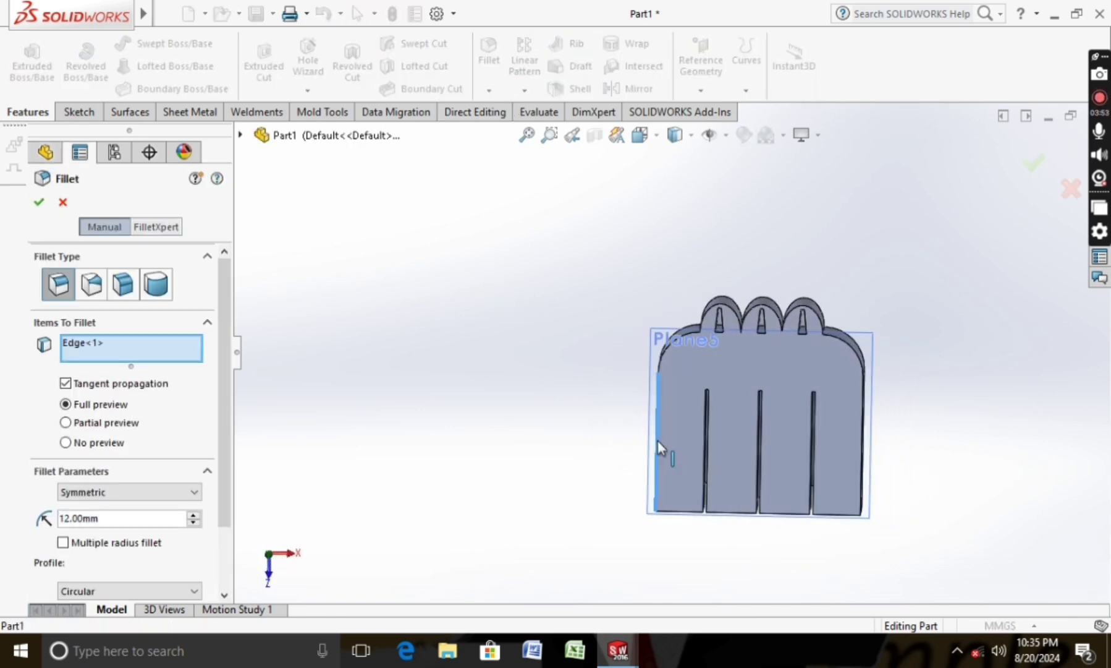
click(864, 456)
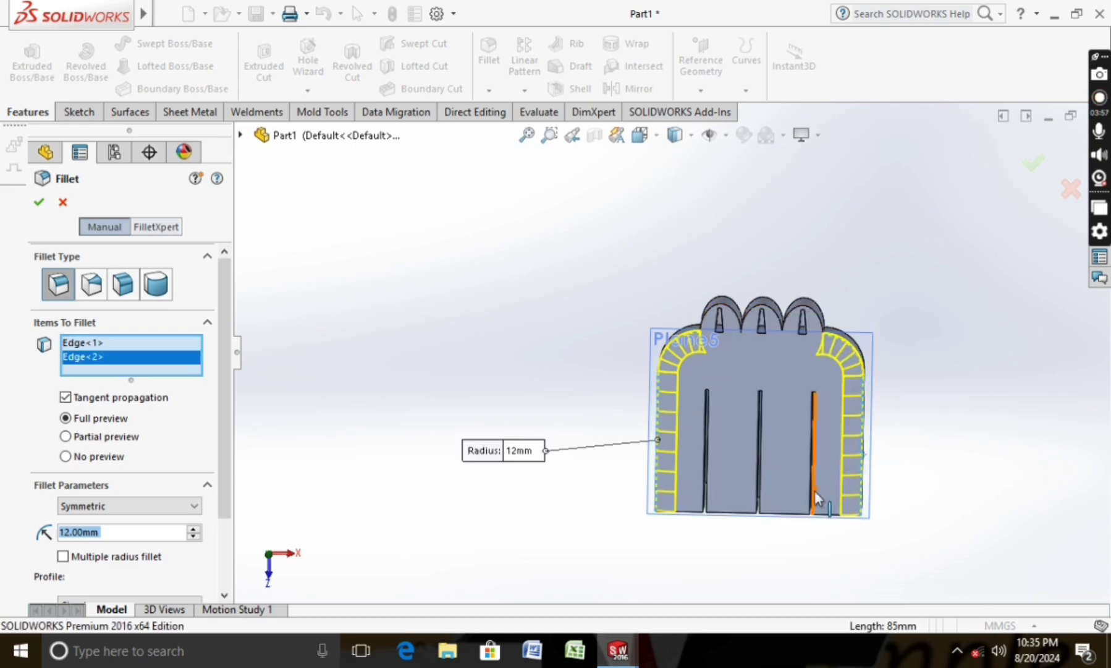
middle_drag(820, 494, 783, 460)
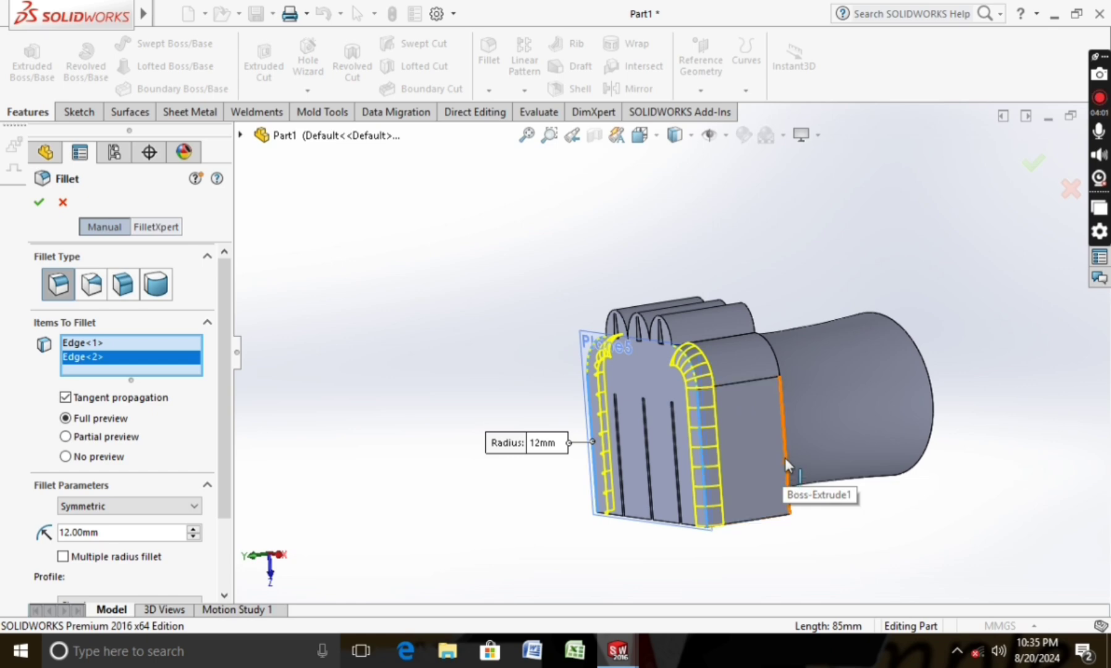
click(785, 458)
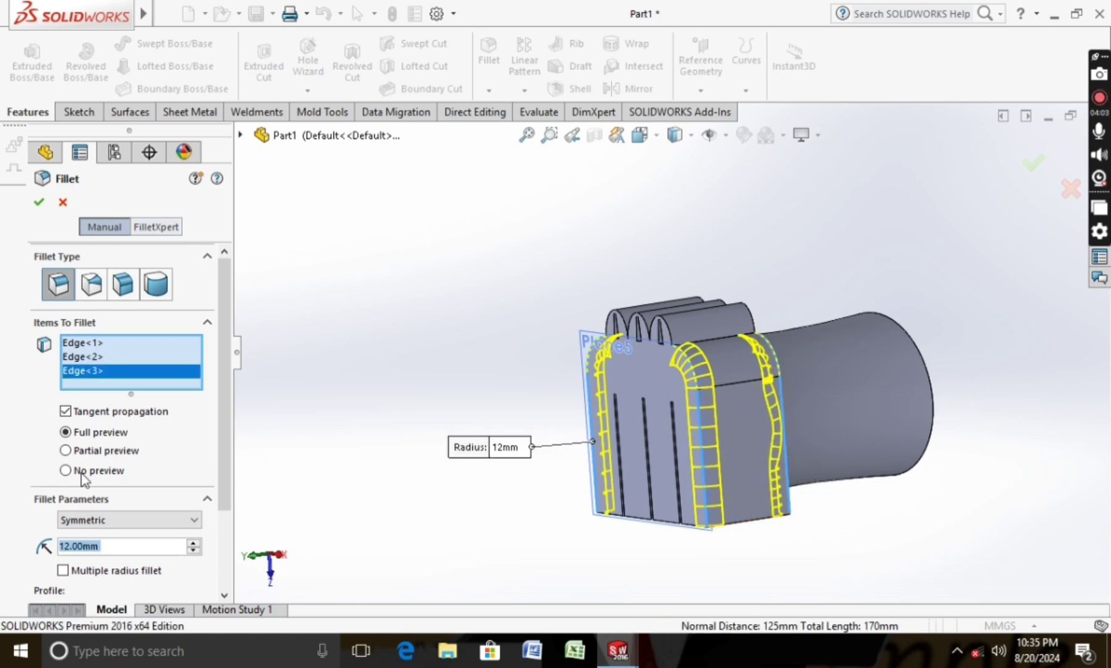
right_click(94, 378)
click(127, 406)
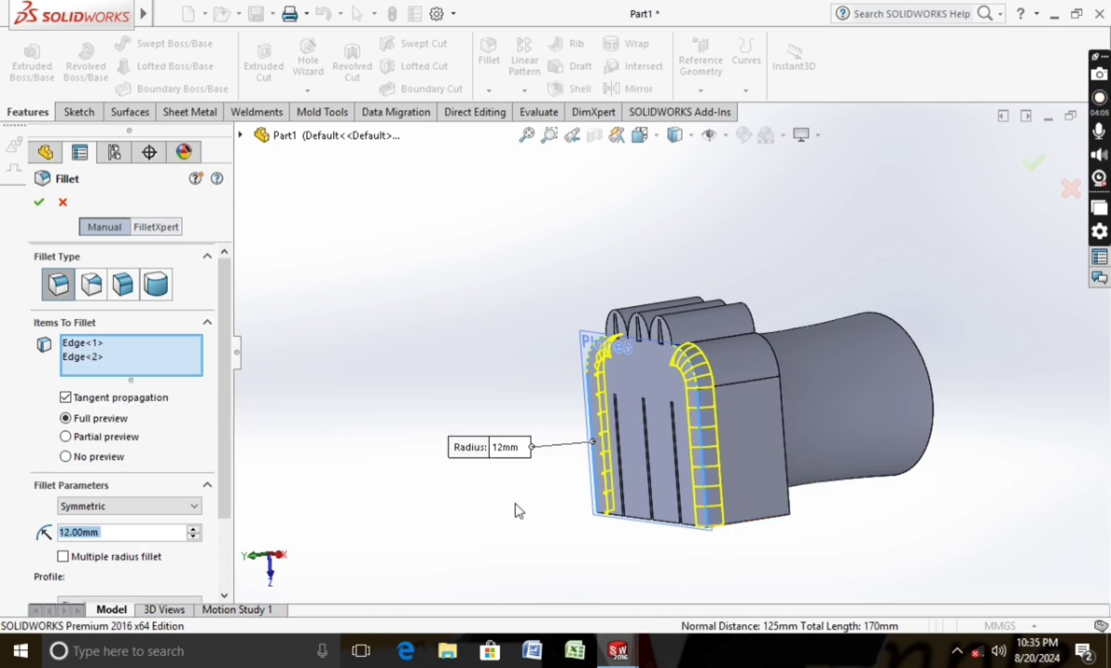
Add both sides of the right, middle and left slots to the fillet selection.
middle_drag(671, 481, 787, 446)
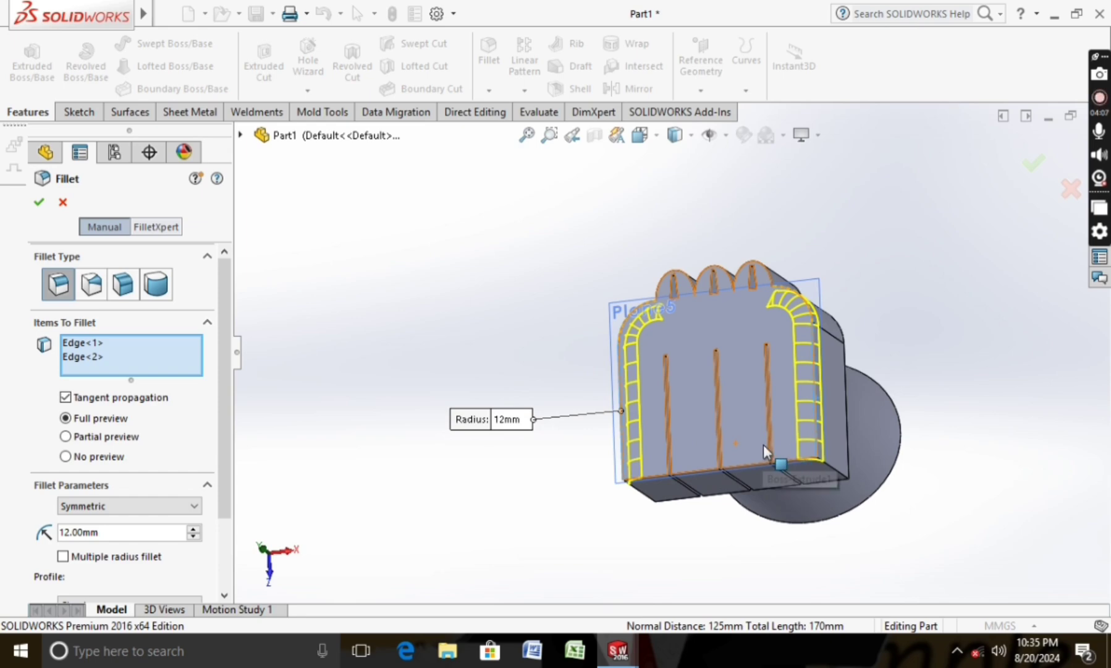
scroll(772, 446, down, 4)
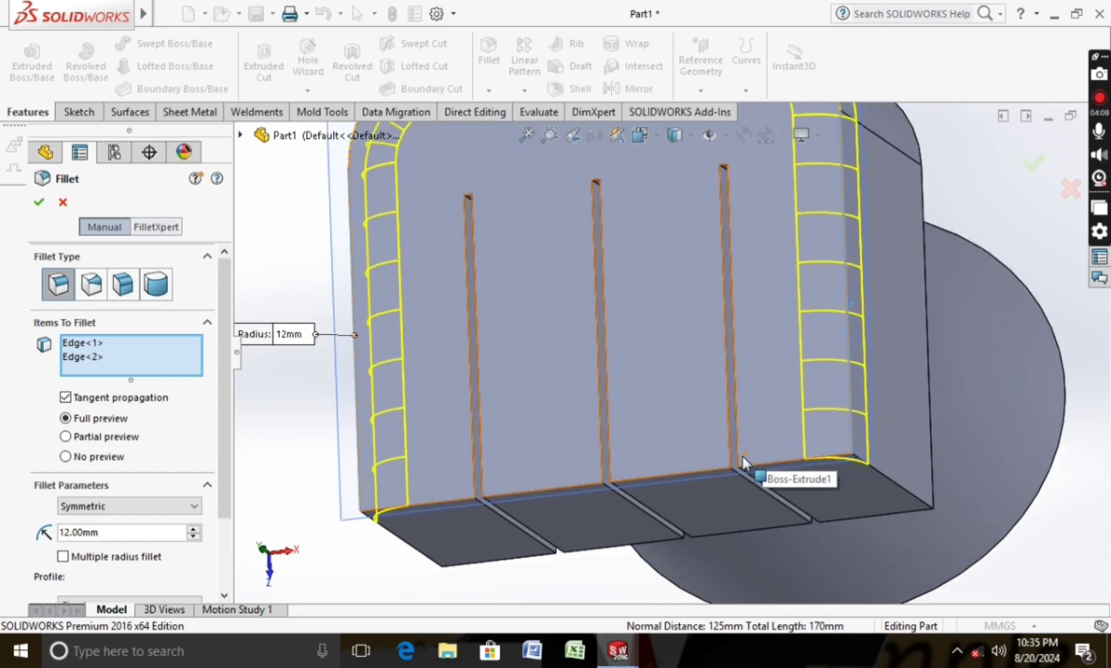
click(739, 463)
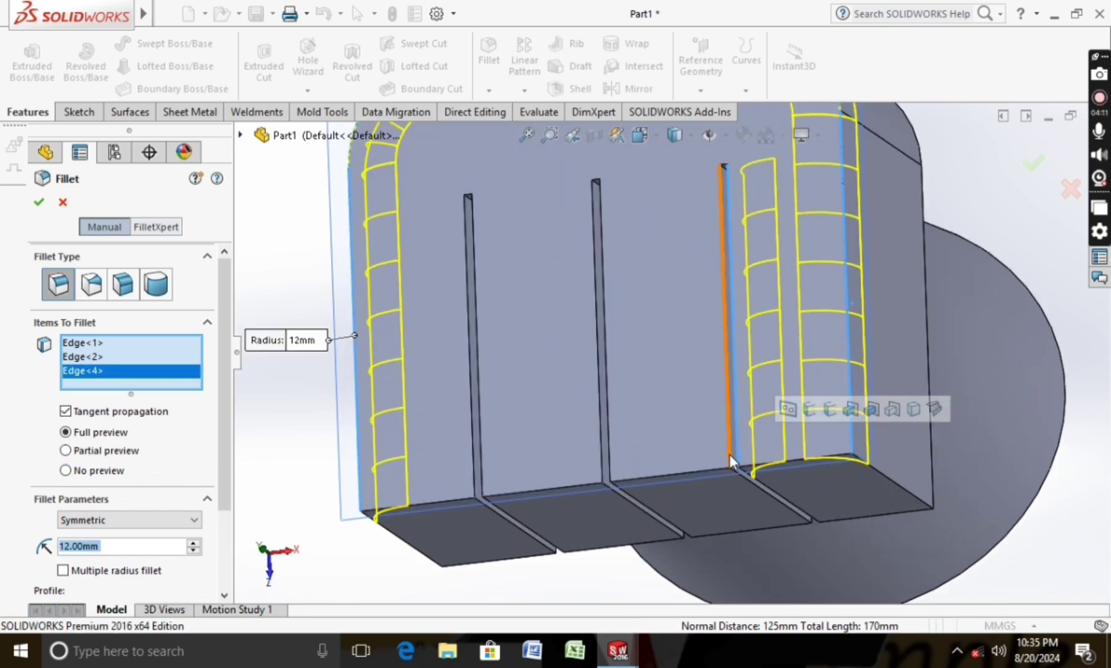
click(726, 456)
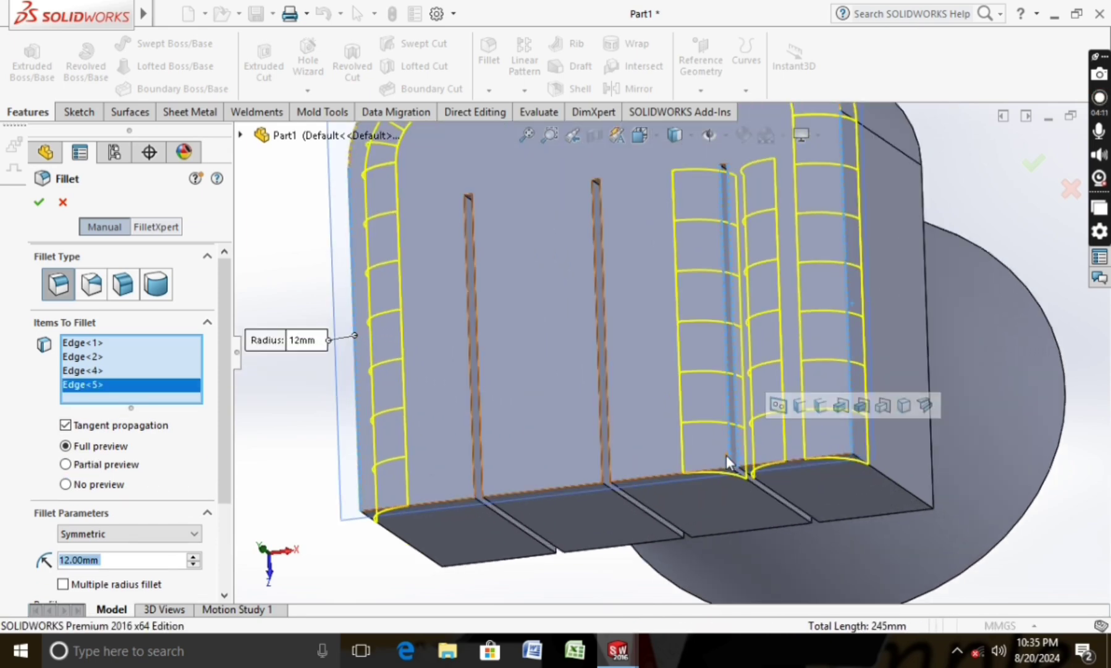
click(610, 473)
click(605, 470)
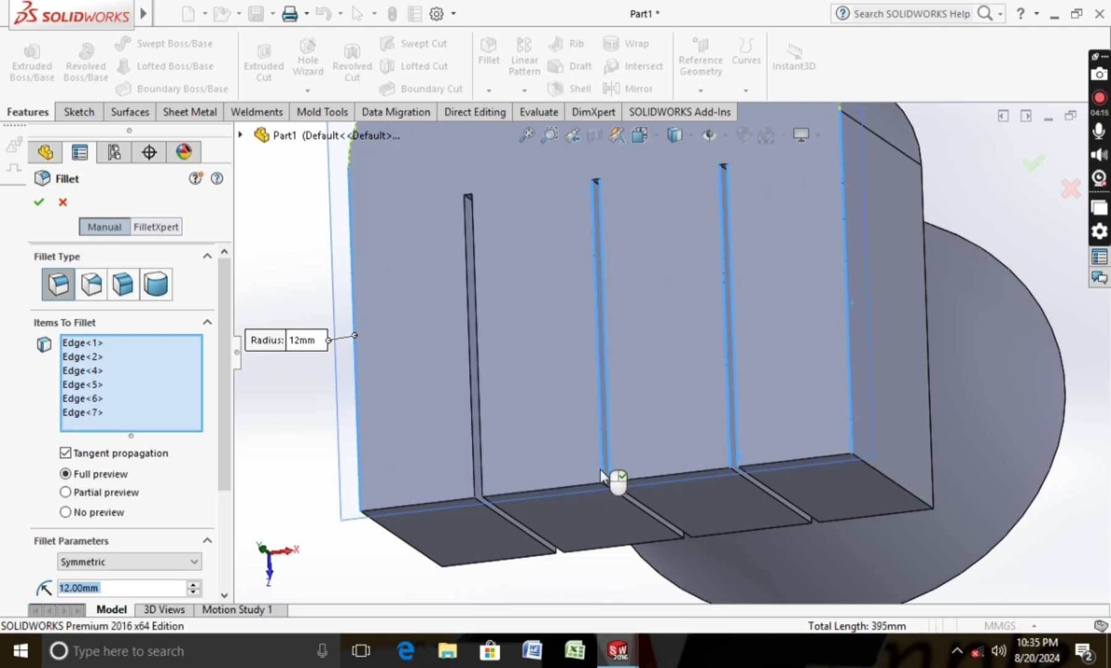
click(483, 476)
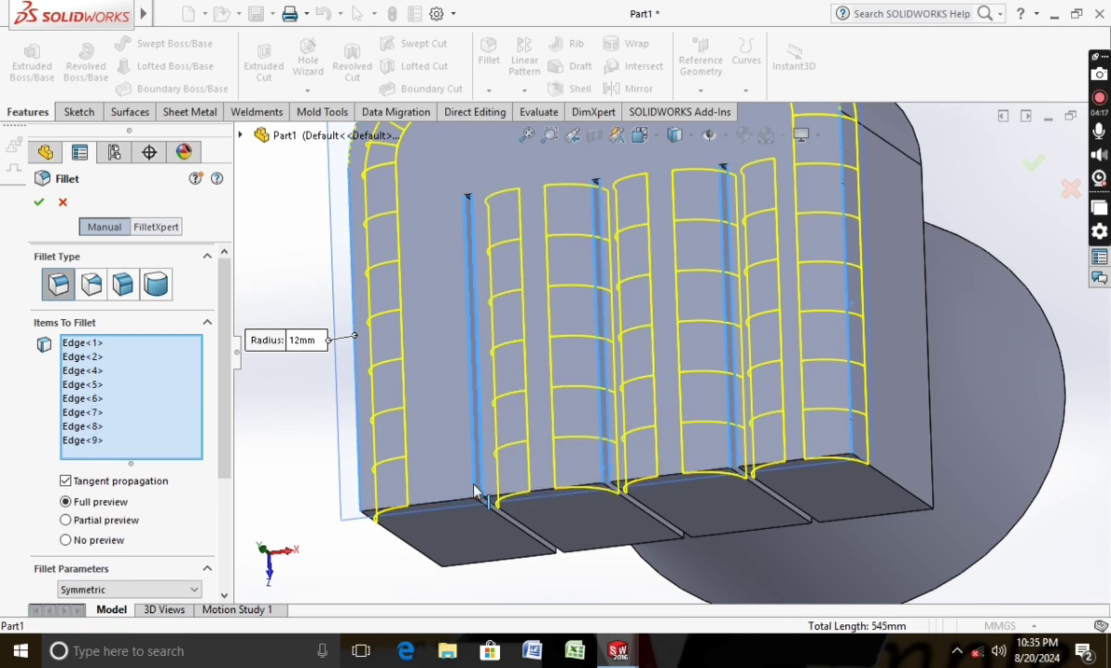
key(f)
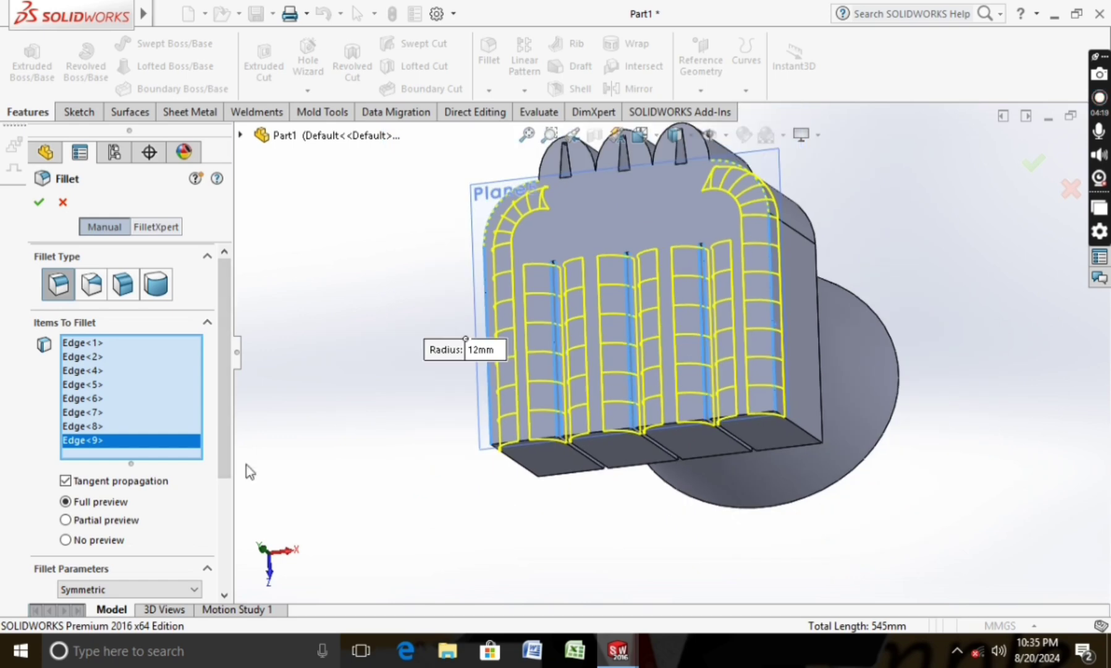
scroll(227, 466, down, 3)
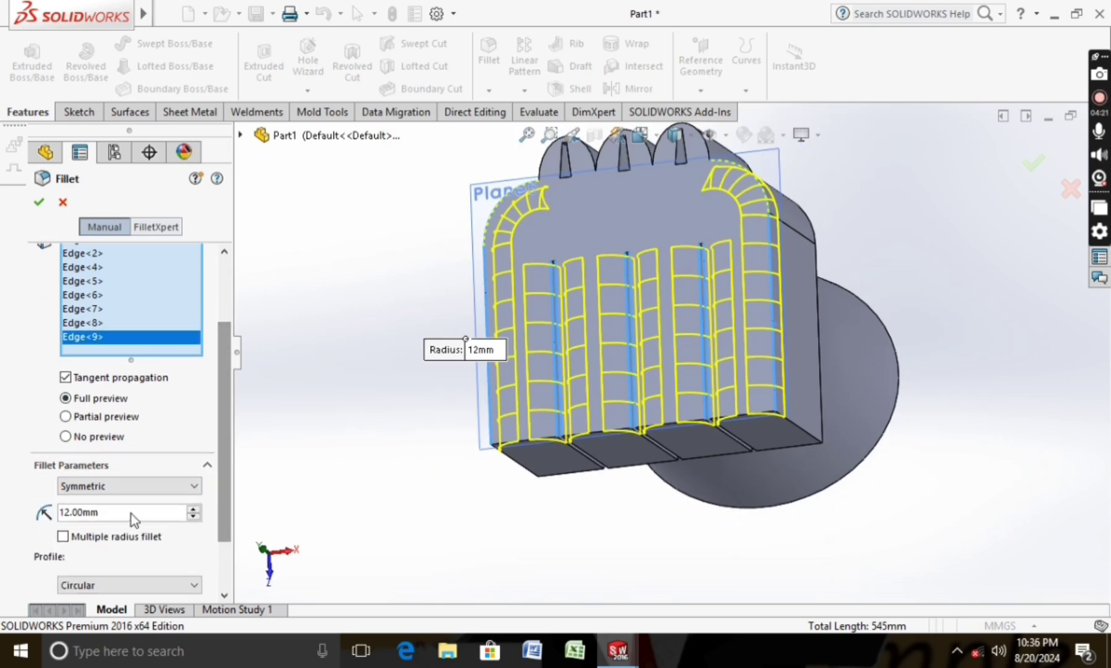
Try fillet radii of 12.5, 14 and 13.5 mm, then settle on 13 mm and accept.
double_click(81, 511)
text(12.5)
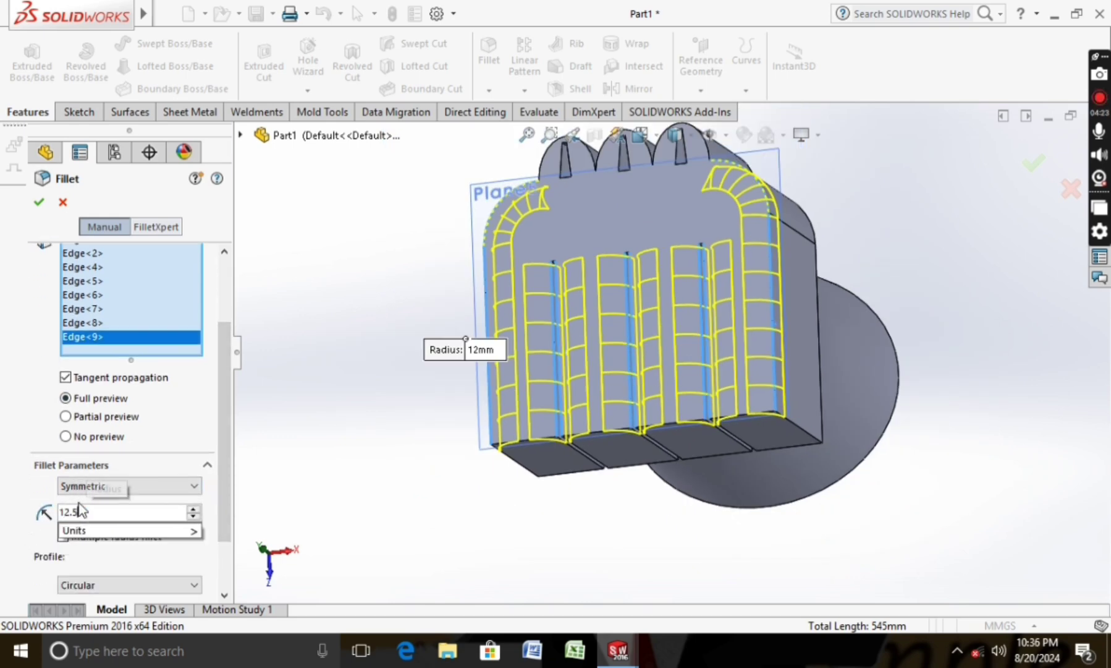
key(Return)
text(1)
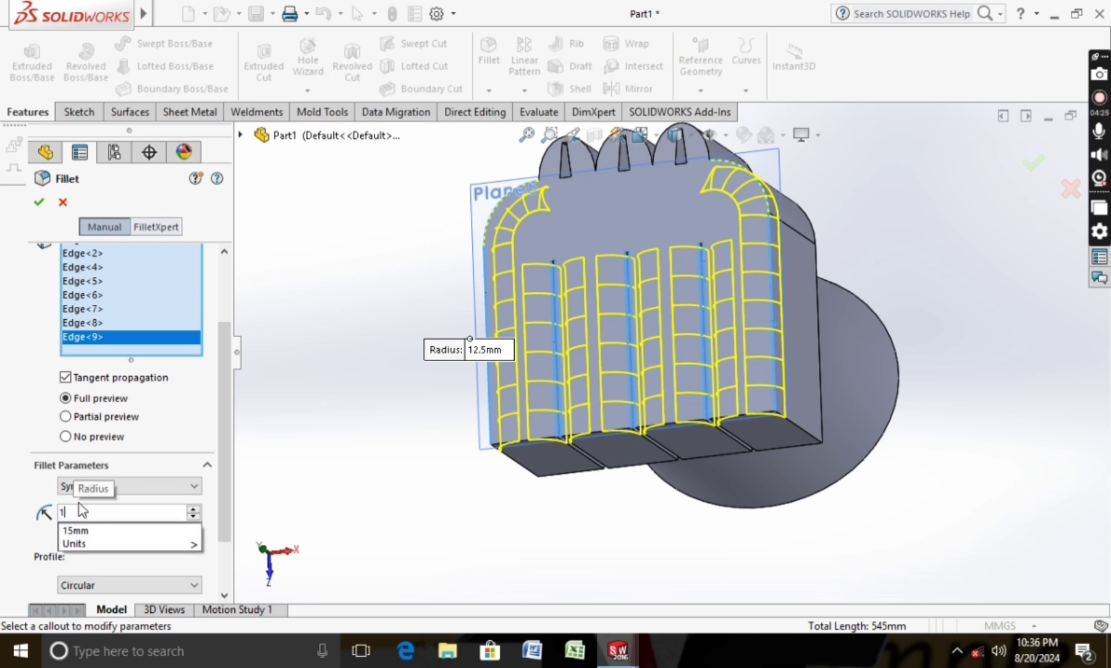
text(3)
key(Return)
text(14)
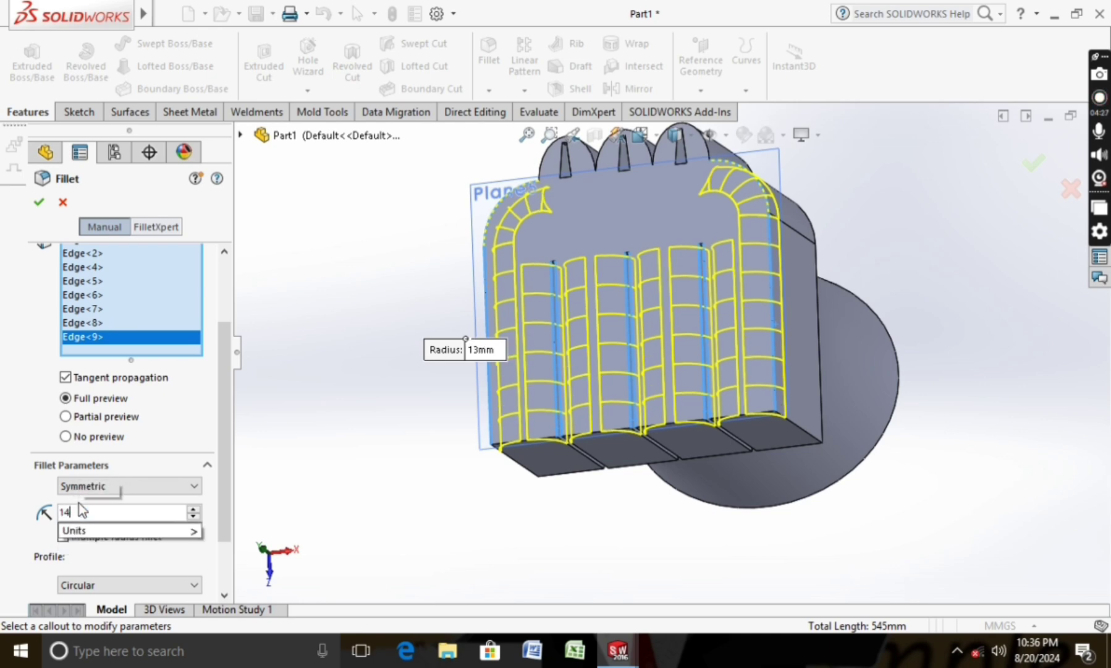
key(Return)
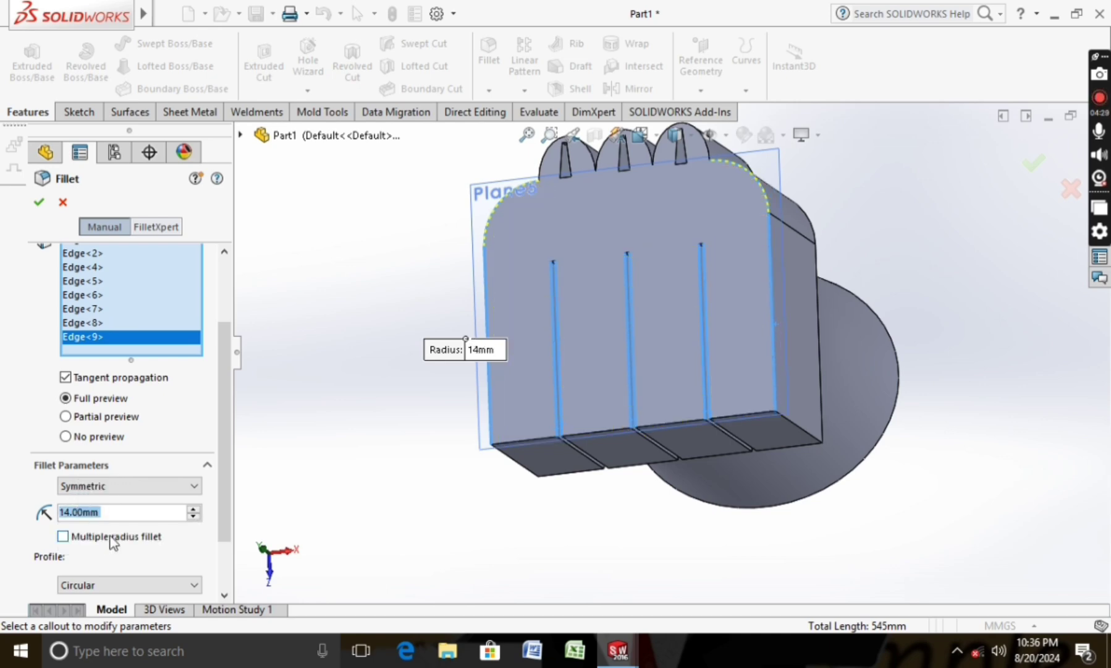
text(13.5)
key(Return)
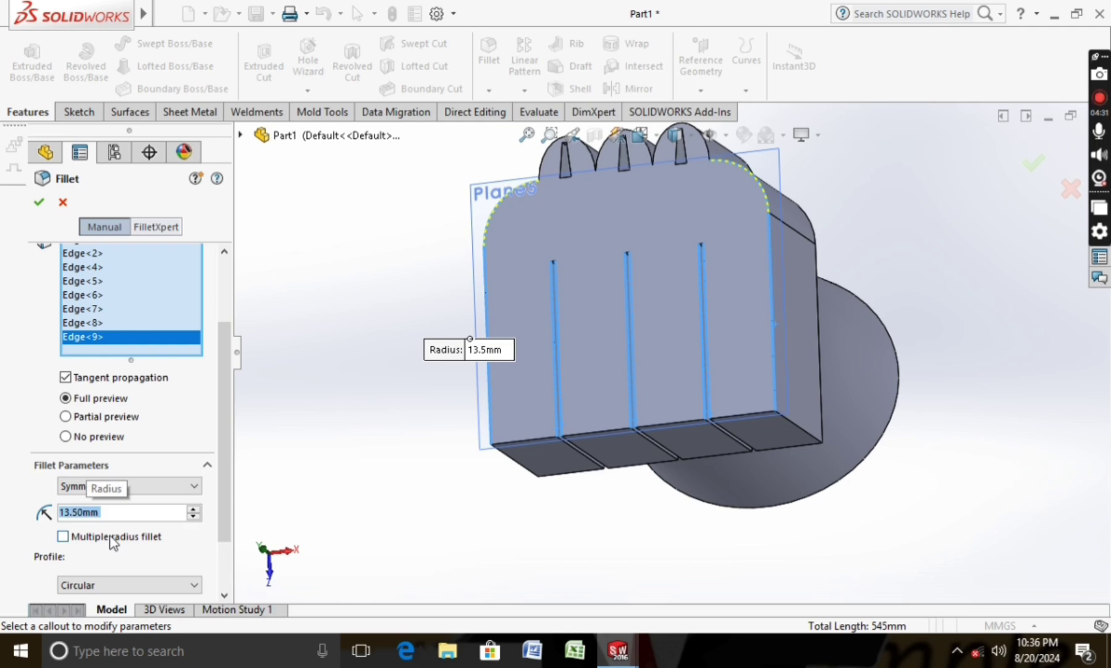
text(13)
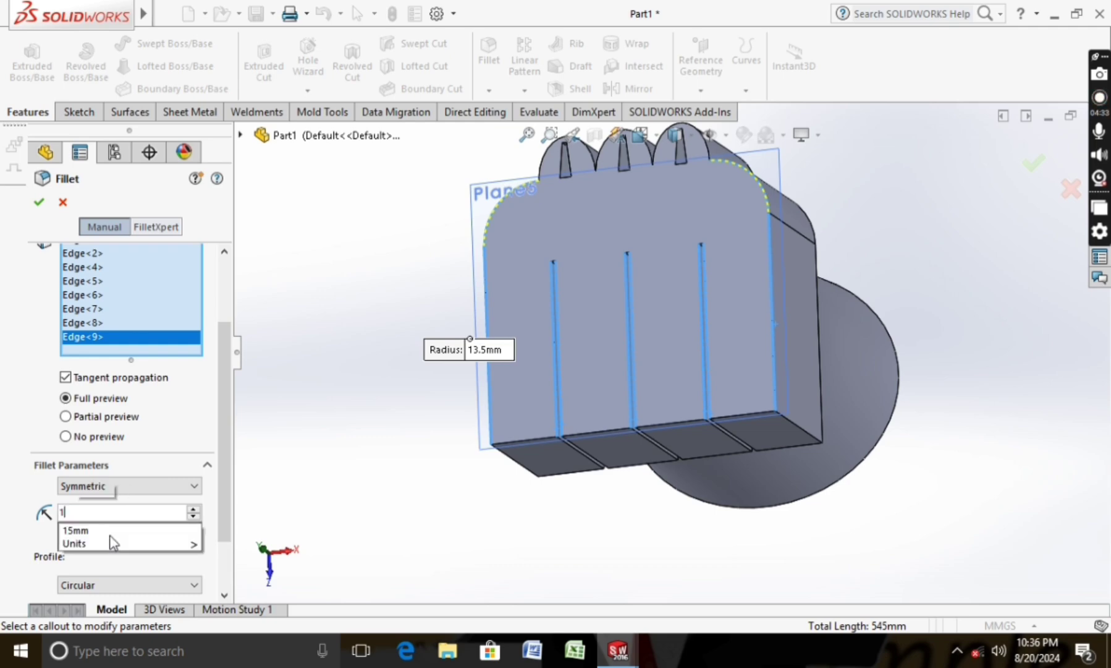
key(Return)
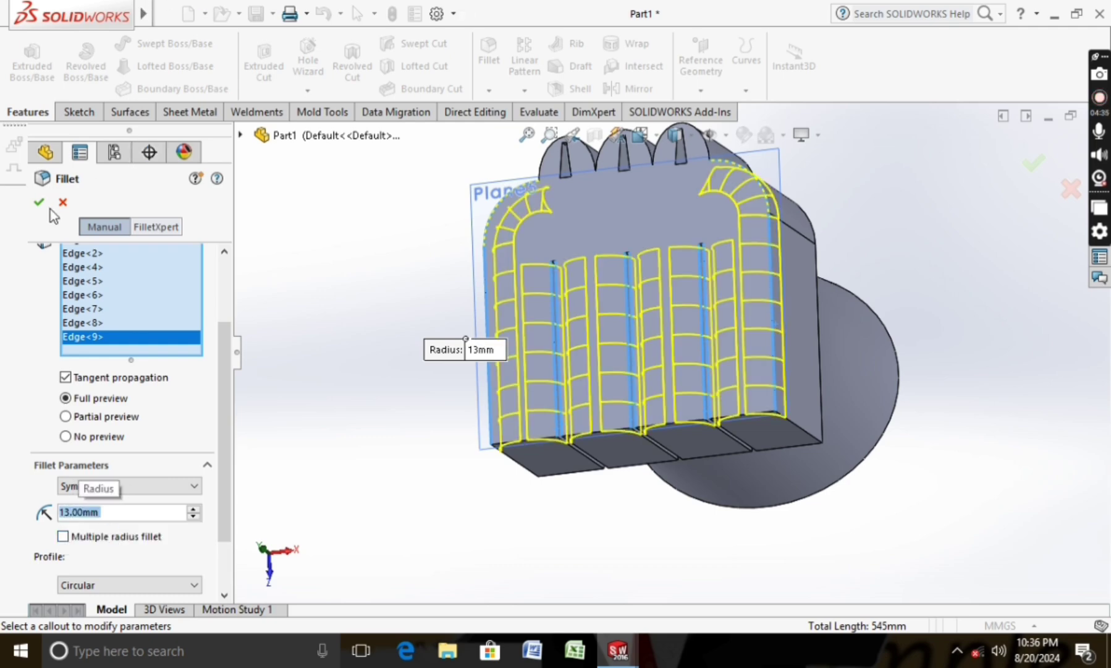
click(39, 202)
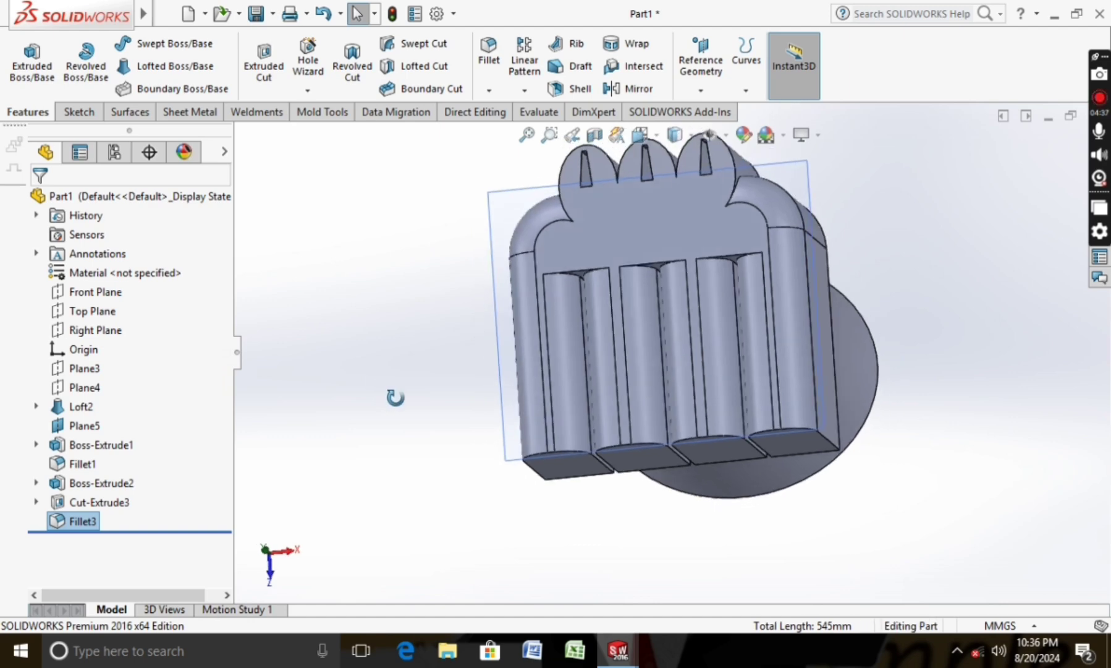
Reopen the Fillet3 feature for editing from the feature tree.
mouse_move(395, 397)
middle_down()
mouse_move(345, 392)
mouse_move(412, 348)
mouse_move(414, 379)
mouse_move(310, 451)
mouse_move(339, 505)
mouse_move(361, 500)
middle_up()
scroll(393, 487, down, 2)
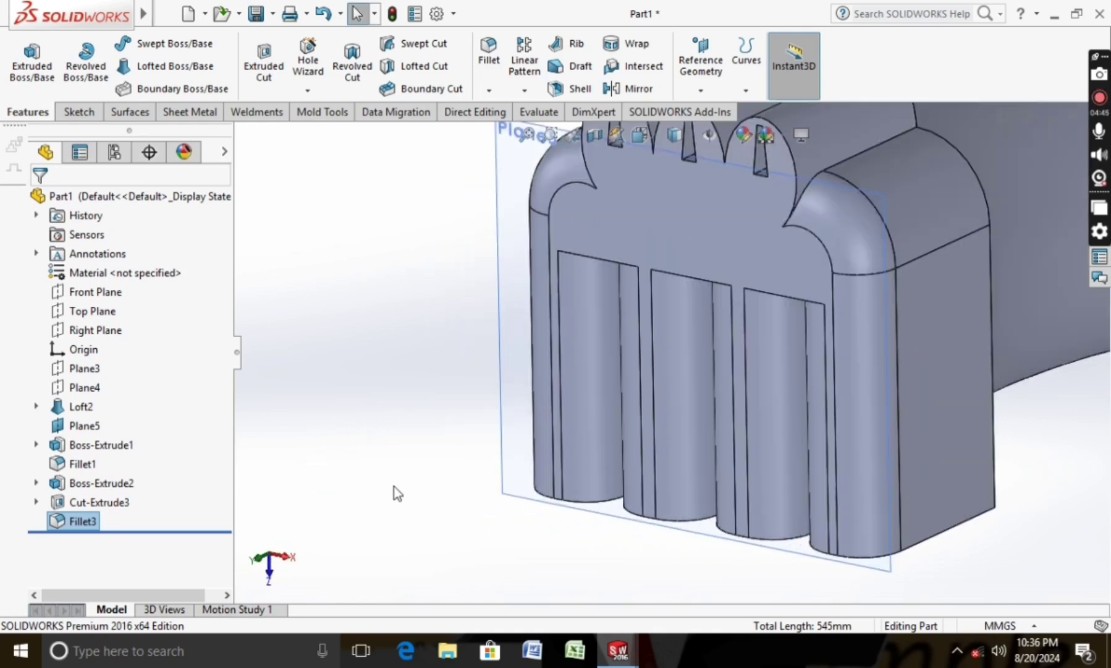
scroll(397, 472, down, 2)
scroll(396, 473, up, 3)
scroll(736, 437, down, 2)
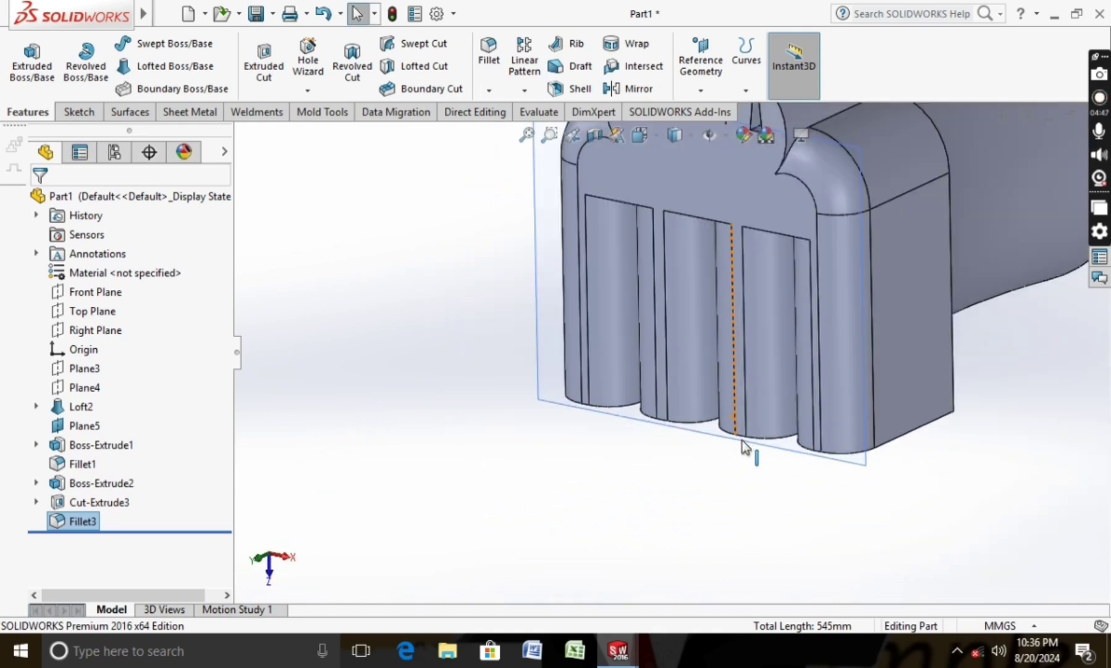
right_click(77, 521)
click(89, 257)
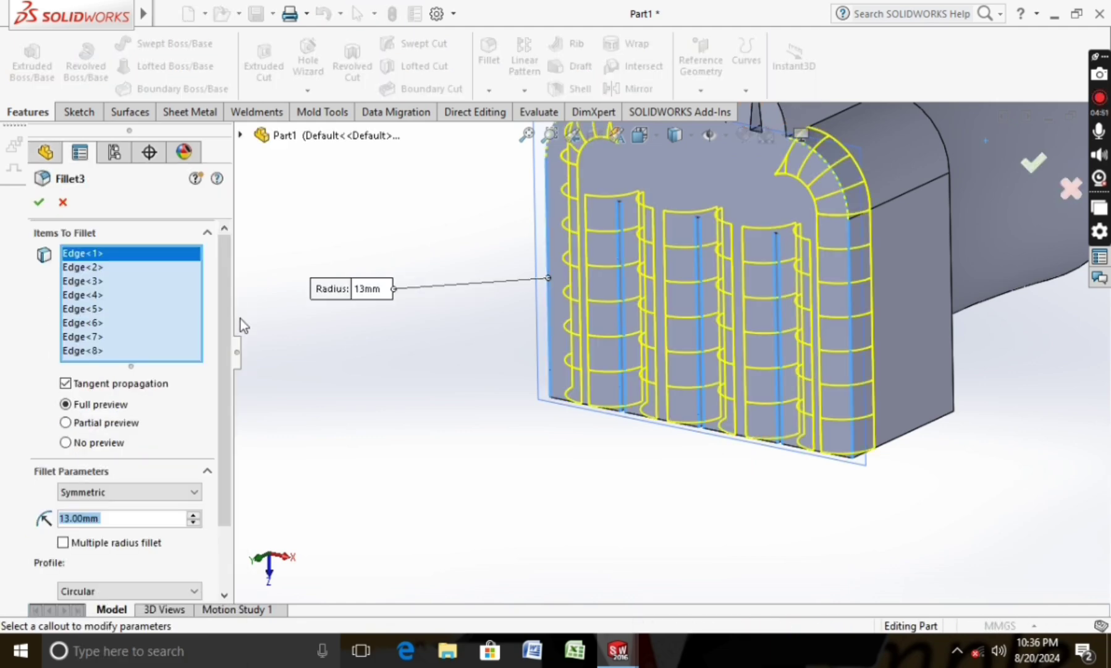
Try Conic Rho and Conic Radius, then set the fillet profile to Curvature Continuous.
drag(223, 354, 227, 476)
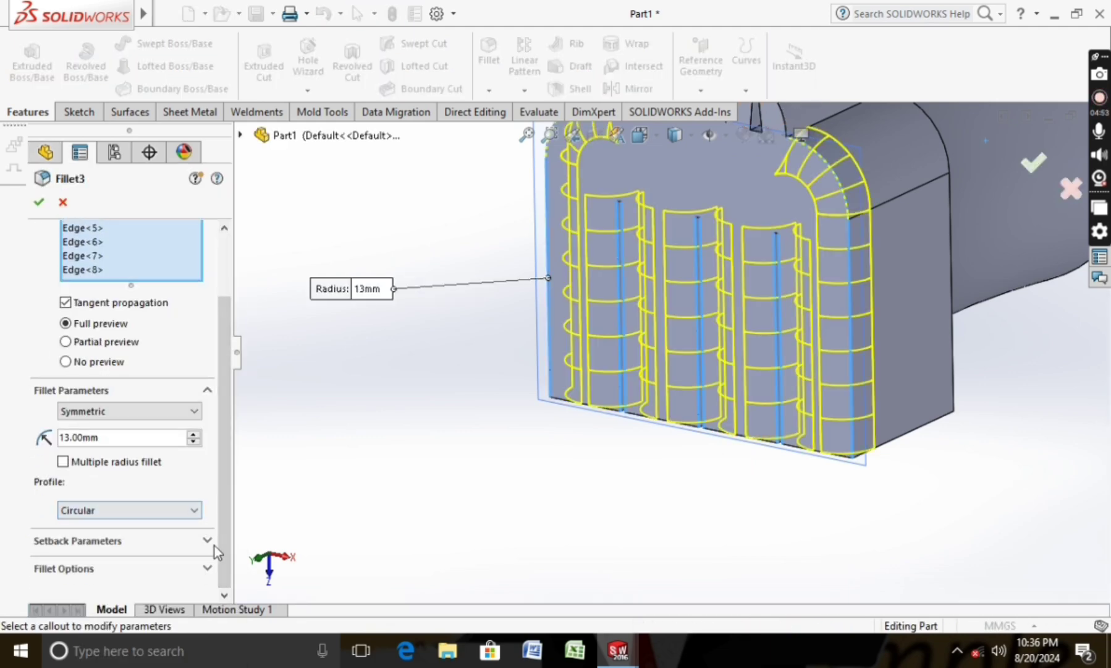
click(191, 510)
click(141, 532)
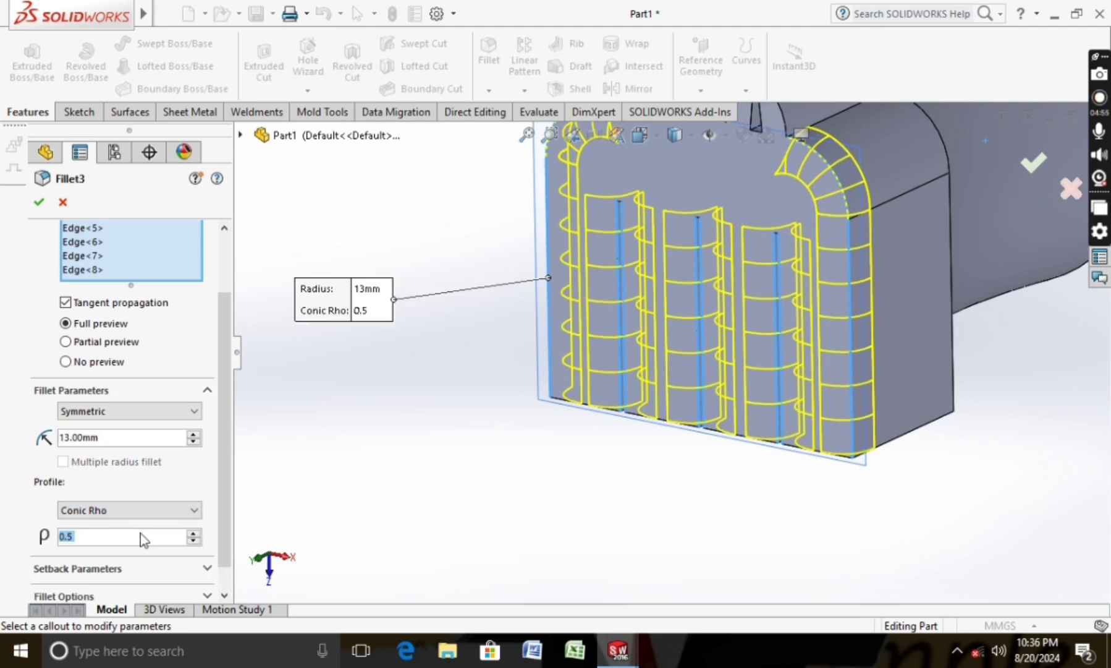
click(193, 510)
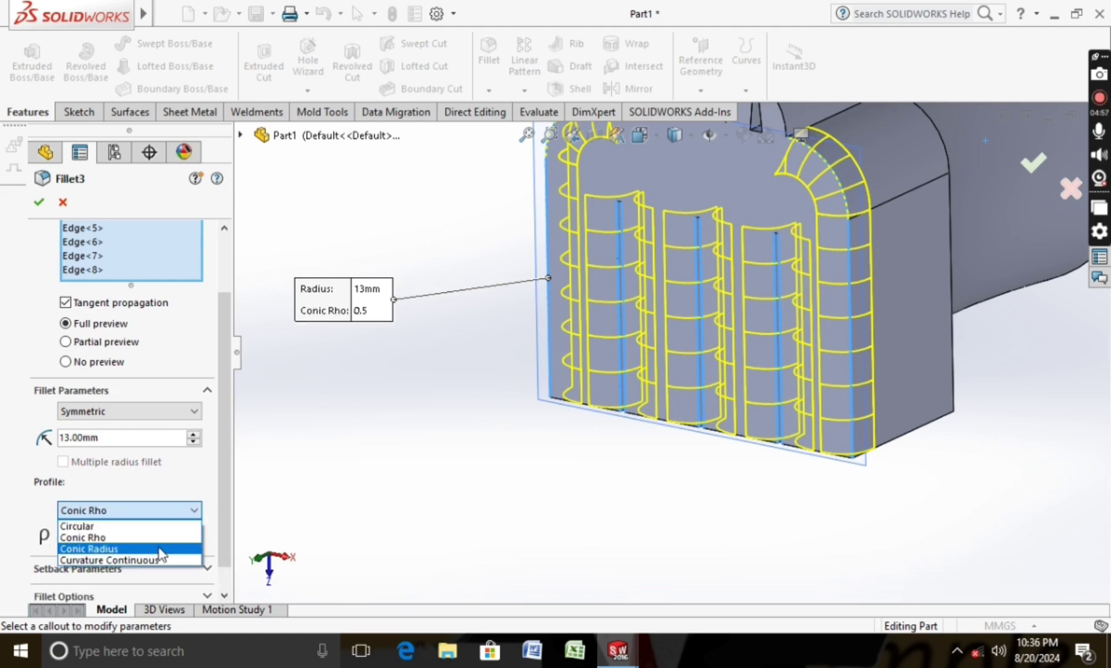
click(155, 547)
click(196, 512)
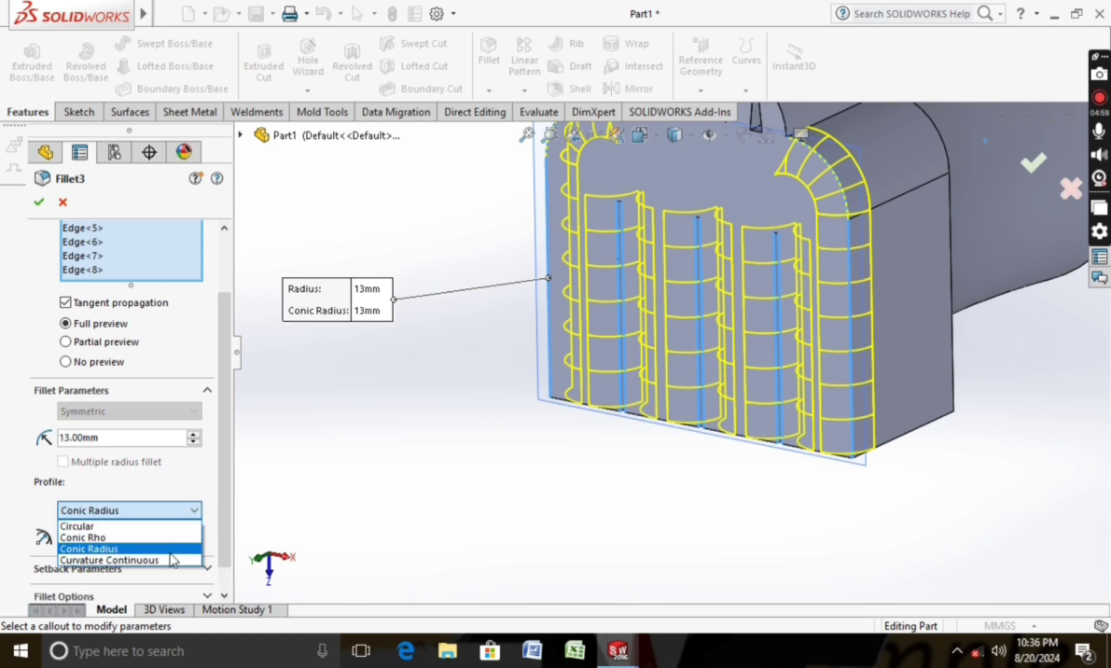
click(169, 558)
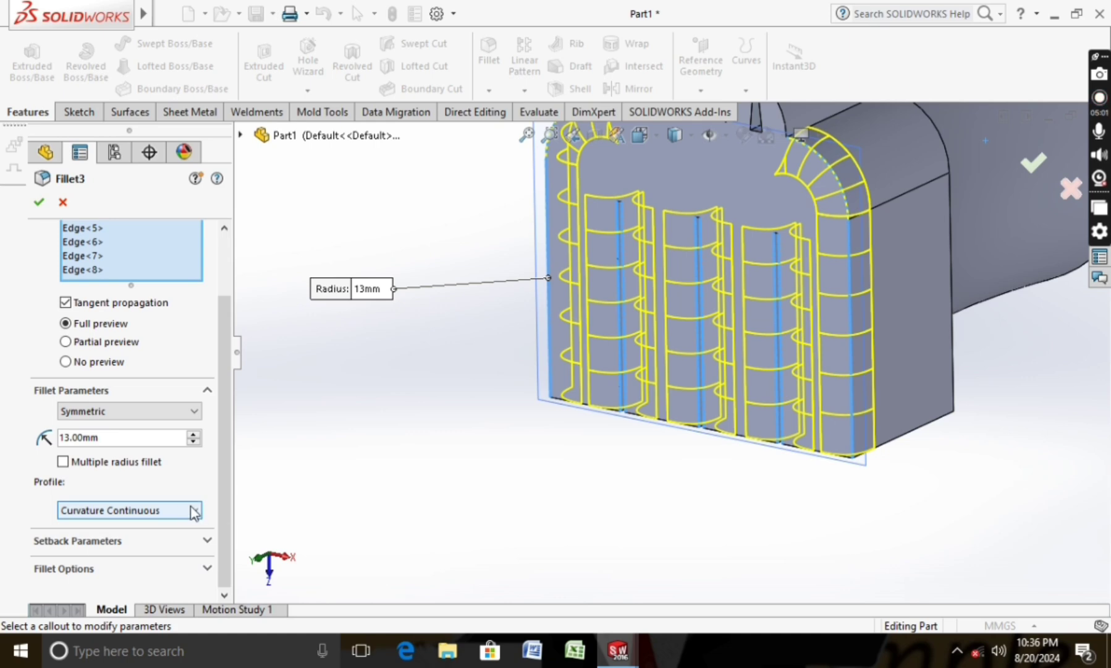
drag(220, 489, 226, 440)
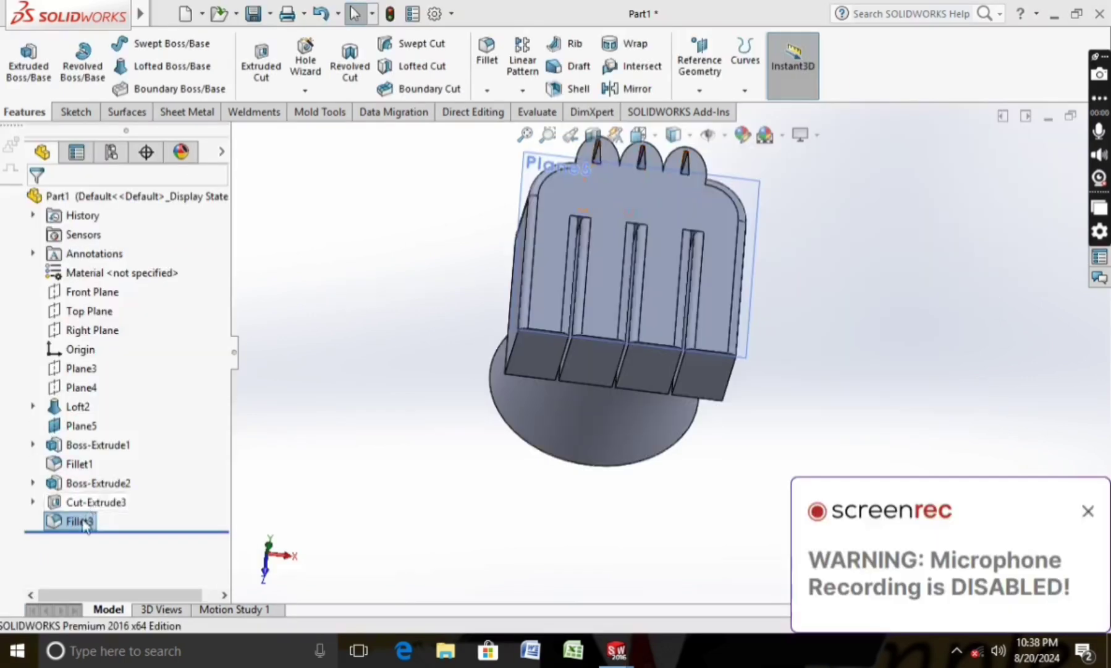
Edit Fillet3, trying 10 and 8 mm before setting and accepting a 6 mm radius.
right_click(77, 521)
click(96, 261)
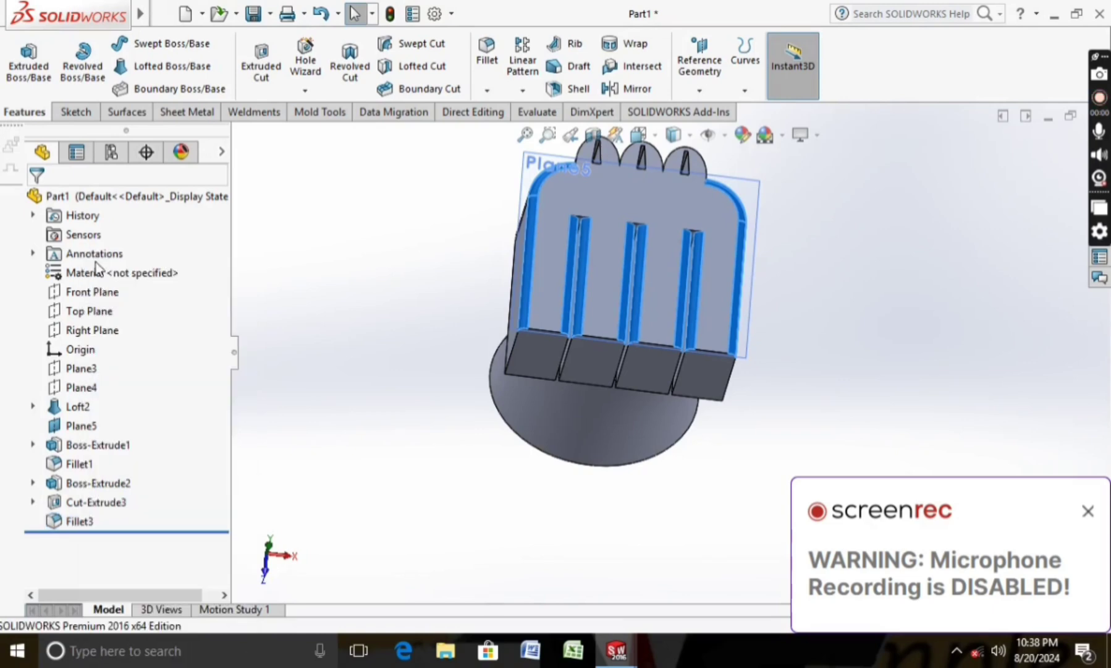
text(10)
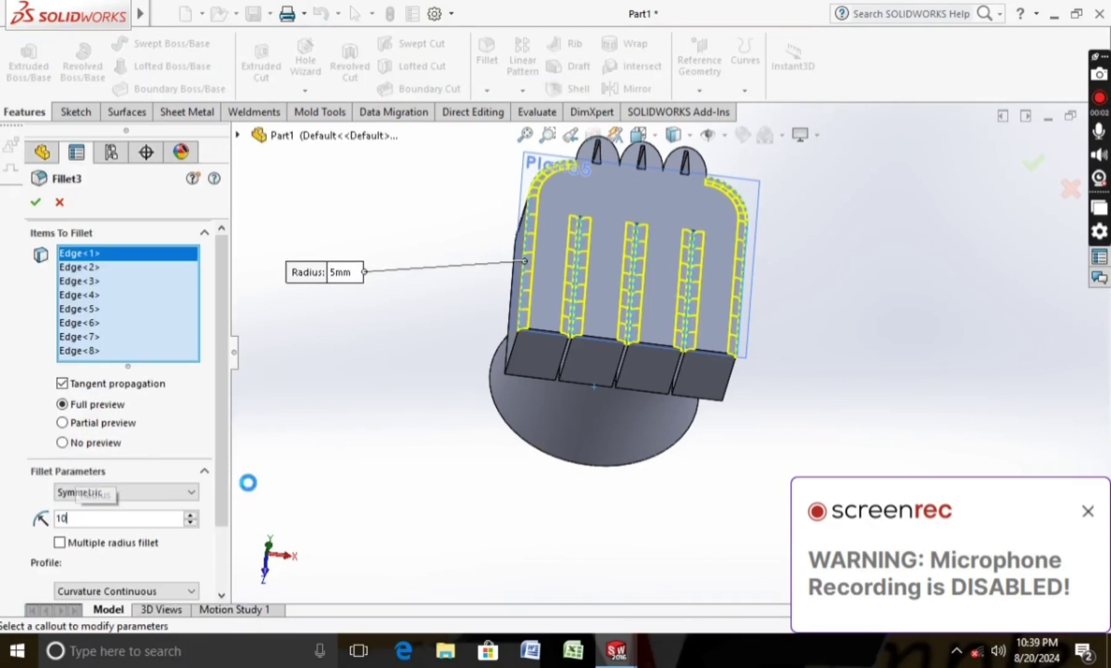
key(Return)
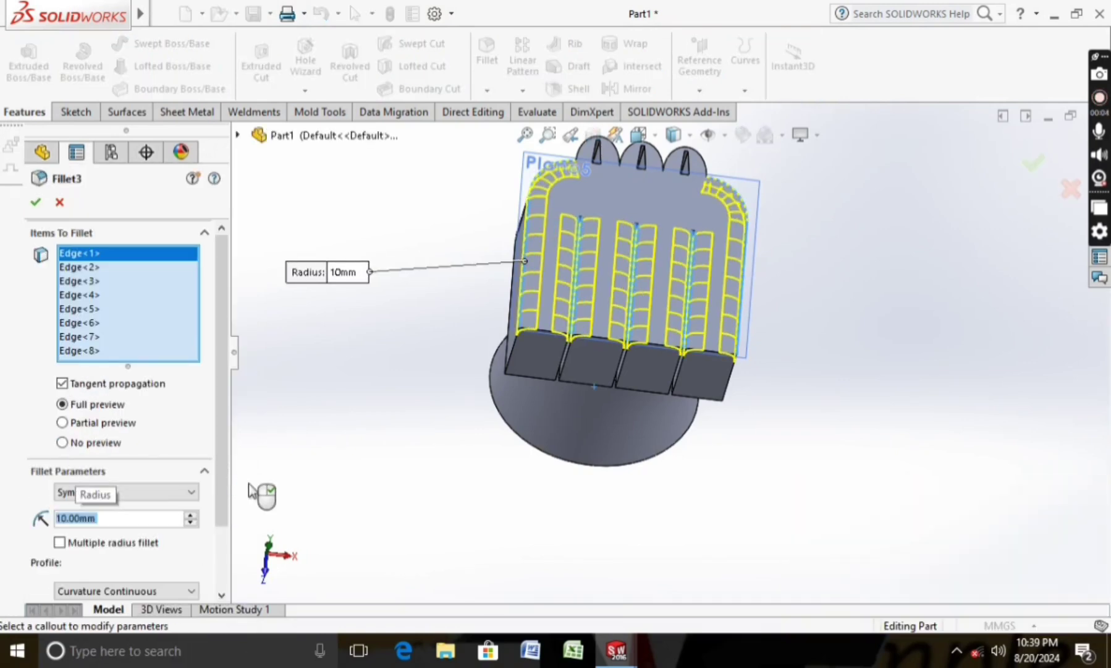
text(8)
key(Return)
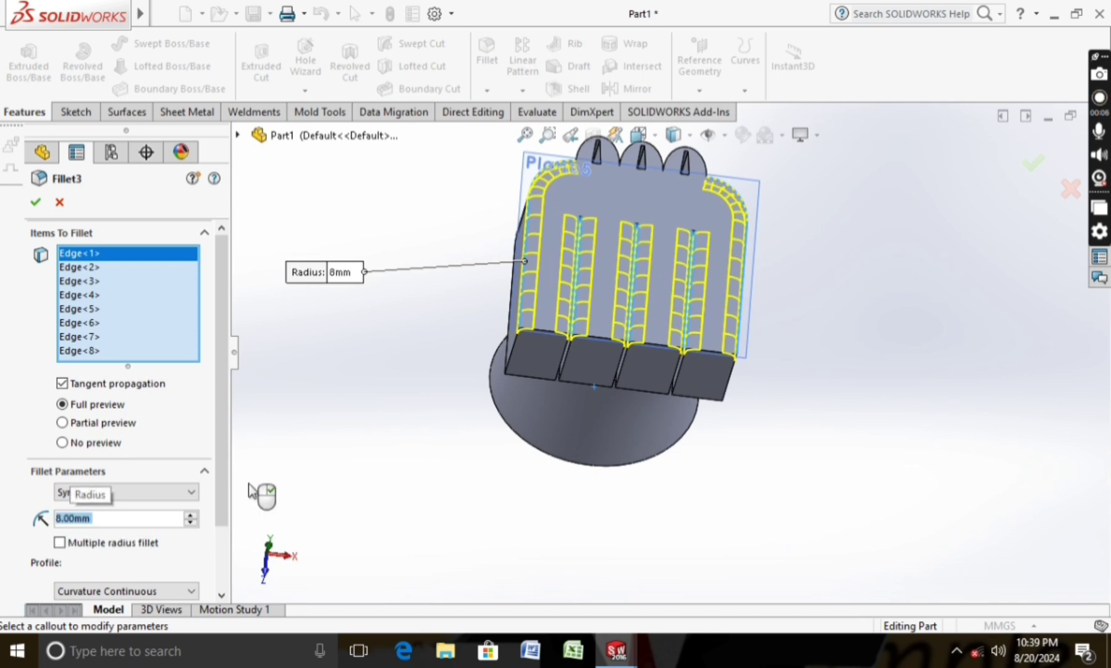
text(6)
key(Return)
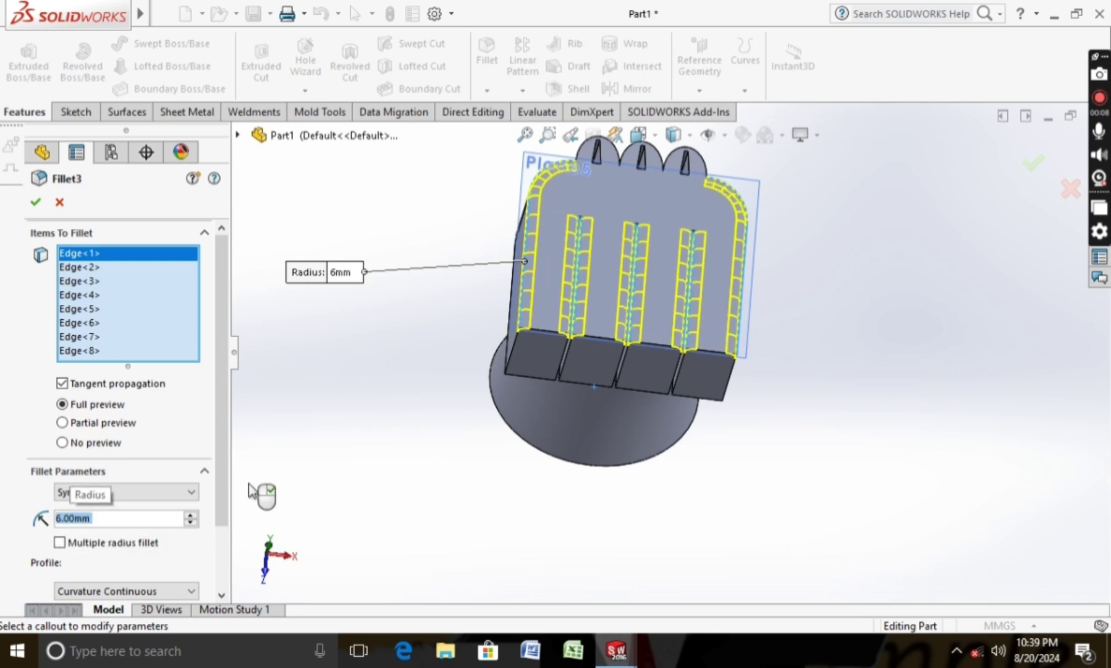
click(34, 206)
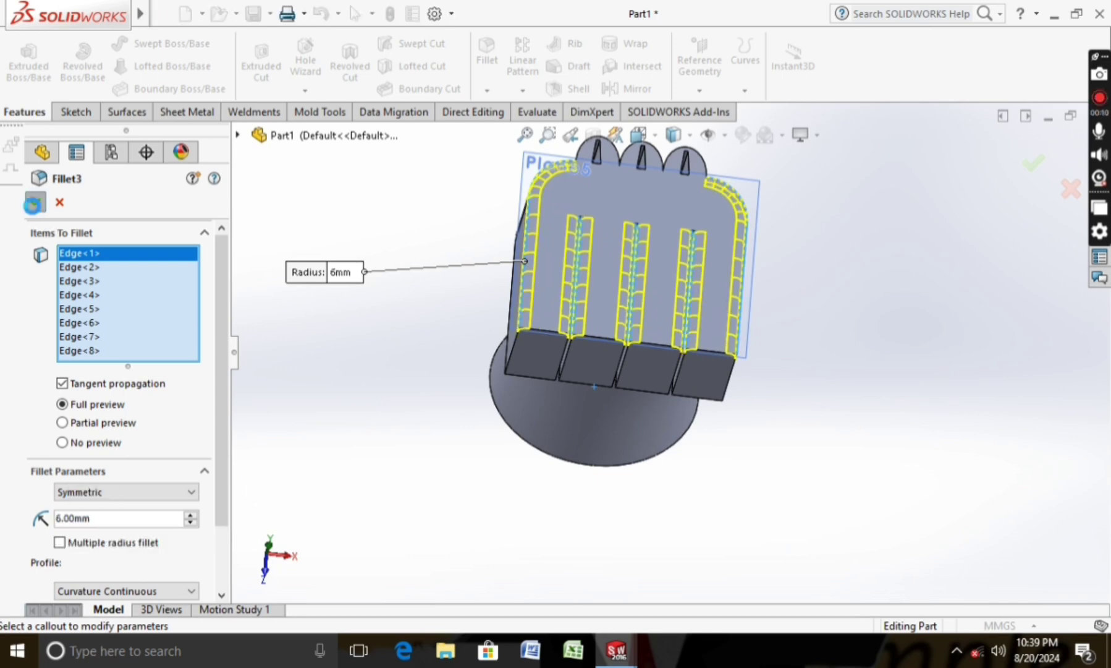
middle_drag(391, 382, 395, 387)
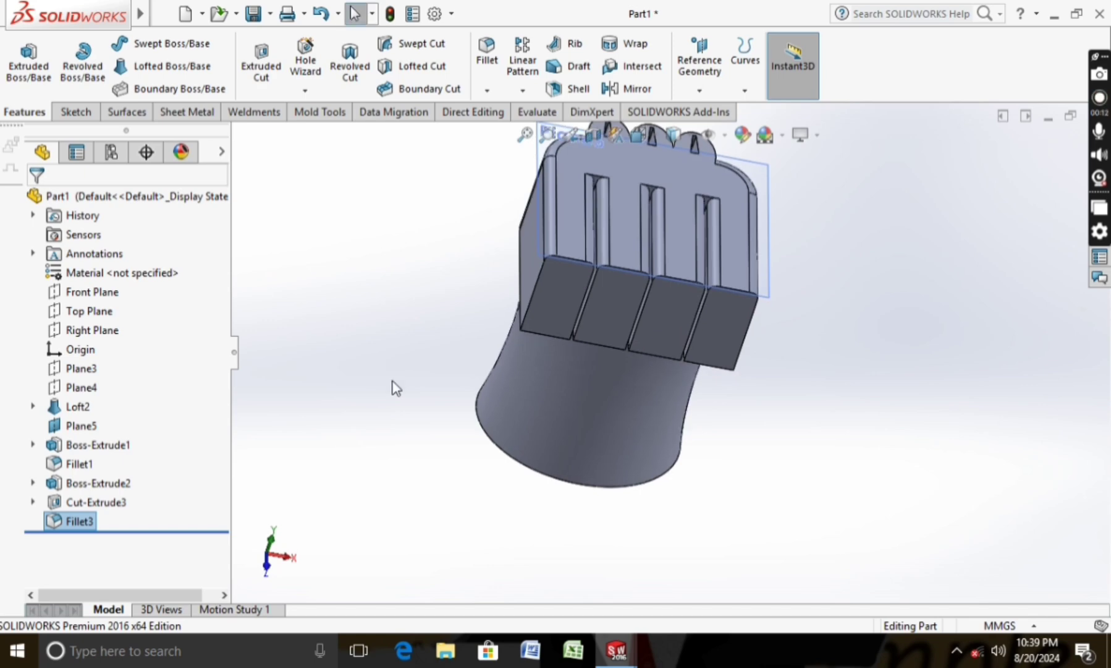
Fillet the edges of the first and second end blocks with a 6 mm radius.
click(479, 62)
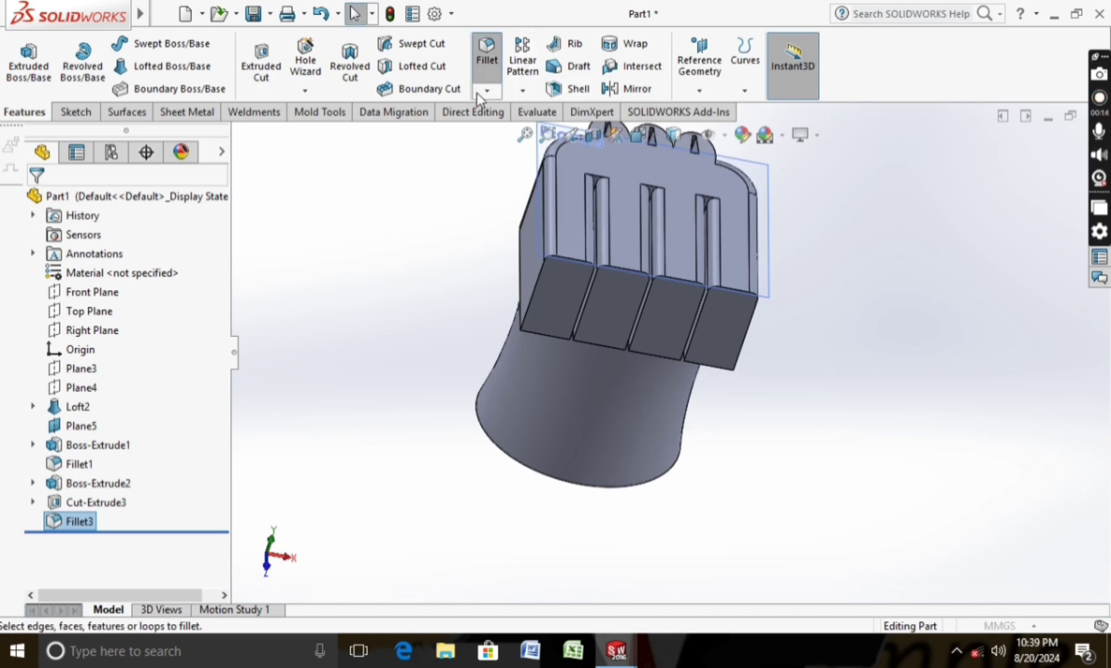
middle_drag(477, 317, 505, 240)
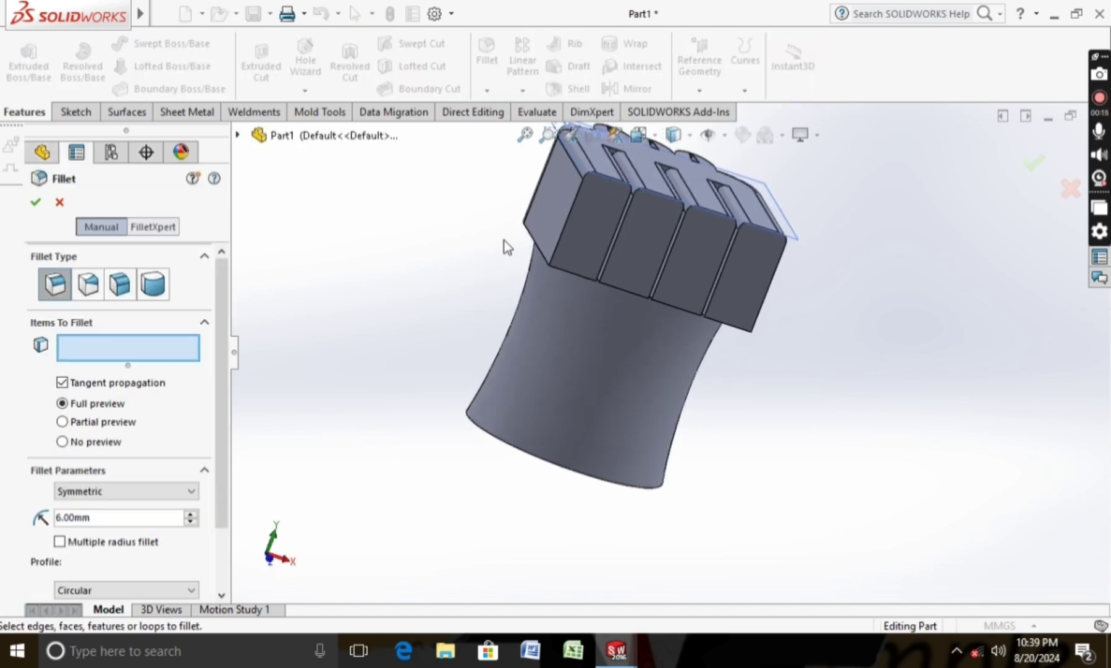
click(561, 240)
click(568, 271)
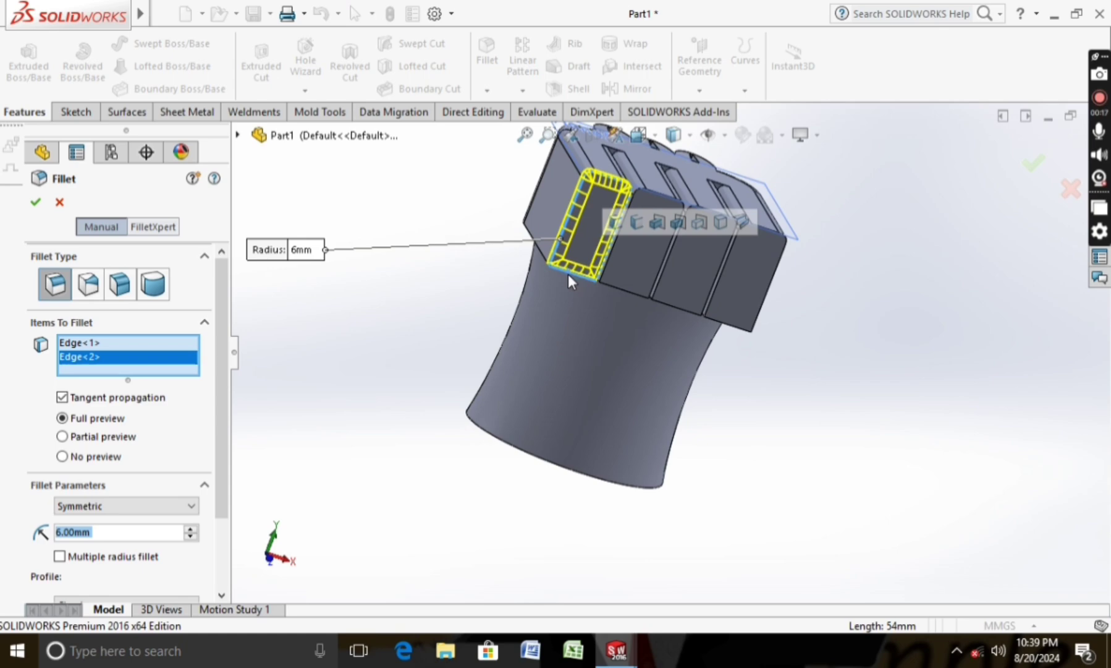
click(622, 287)
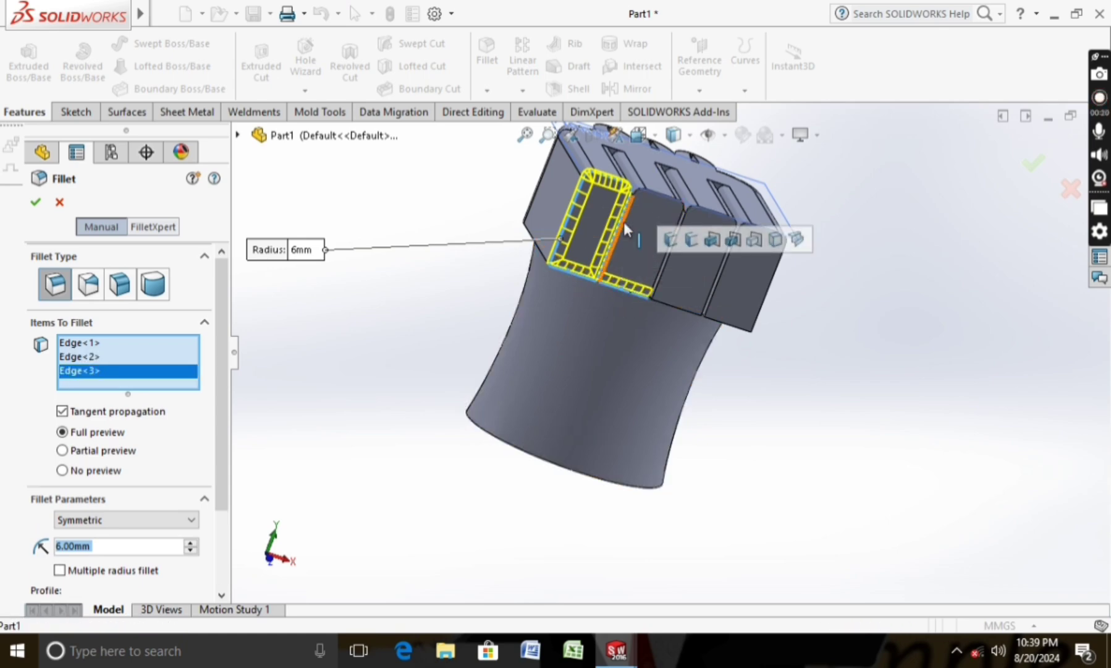
click(646, 195)
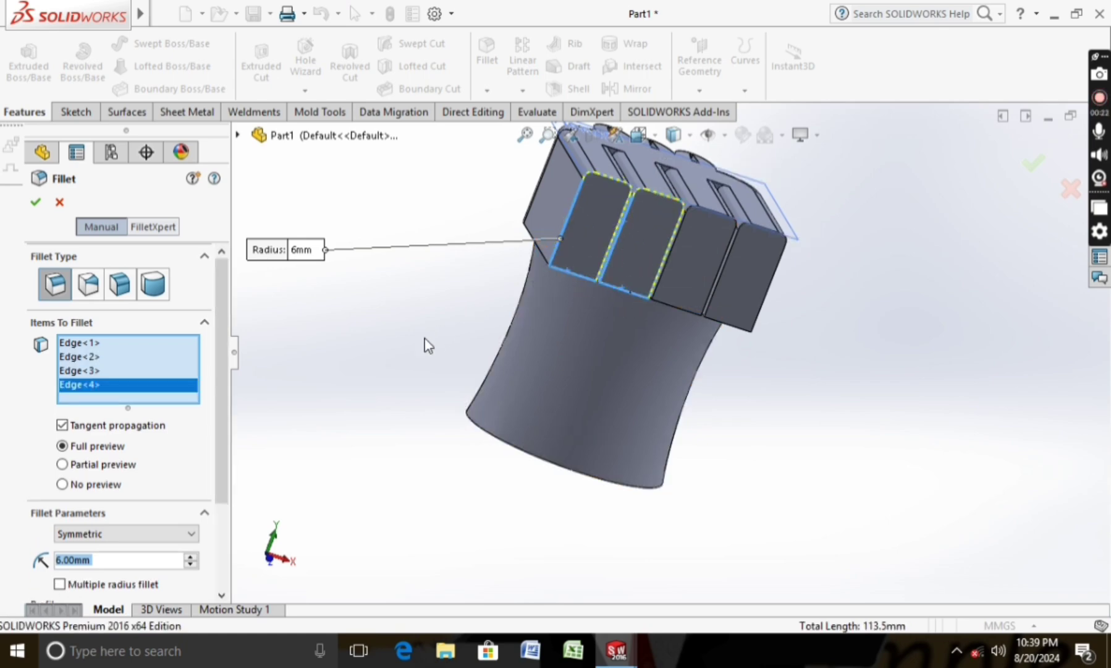
key(Return)
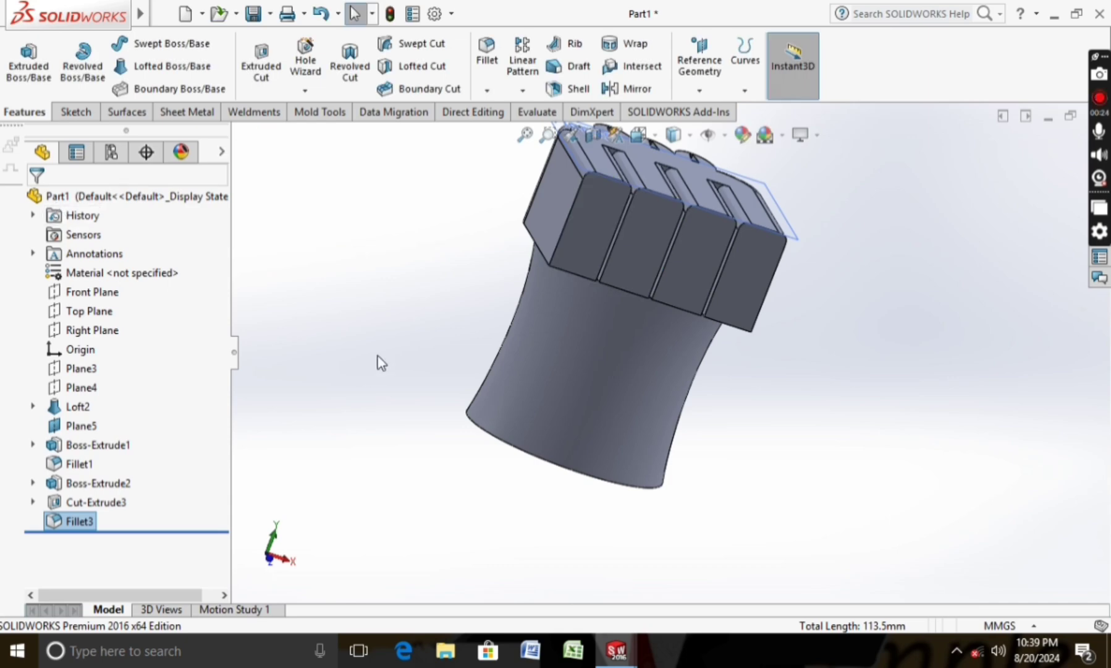
mouse_move(380, 362)
middle_down()
mouse_move(506, 351)
mouse_move(572, 461)
middle_up()
scroll(741, 205, down, 2)
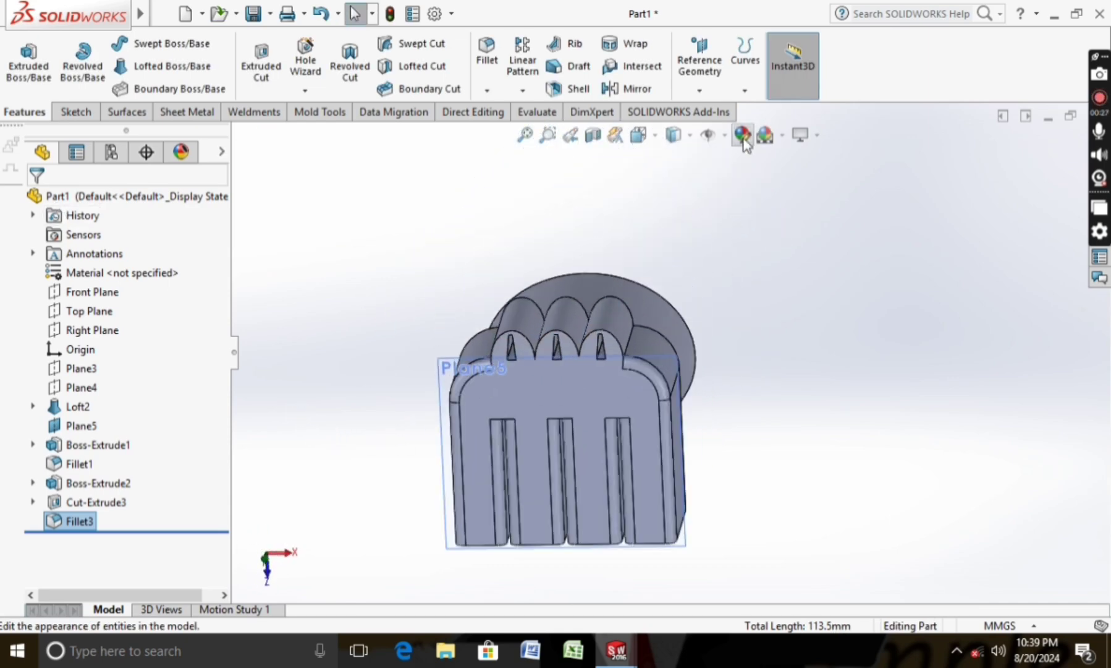
Switch to the Plain White scene and colour the whole part yellow.
click(784, 136)
click(797, 179)
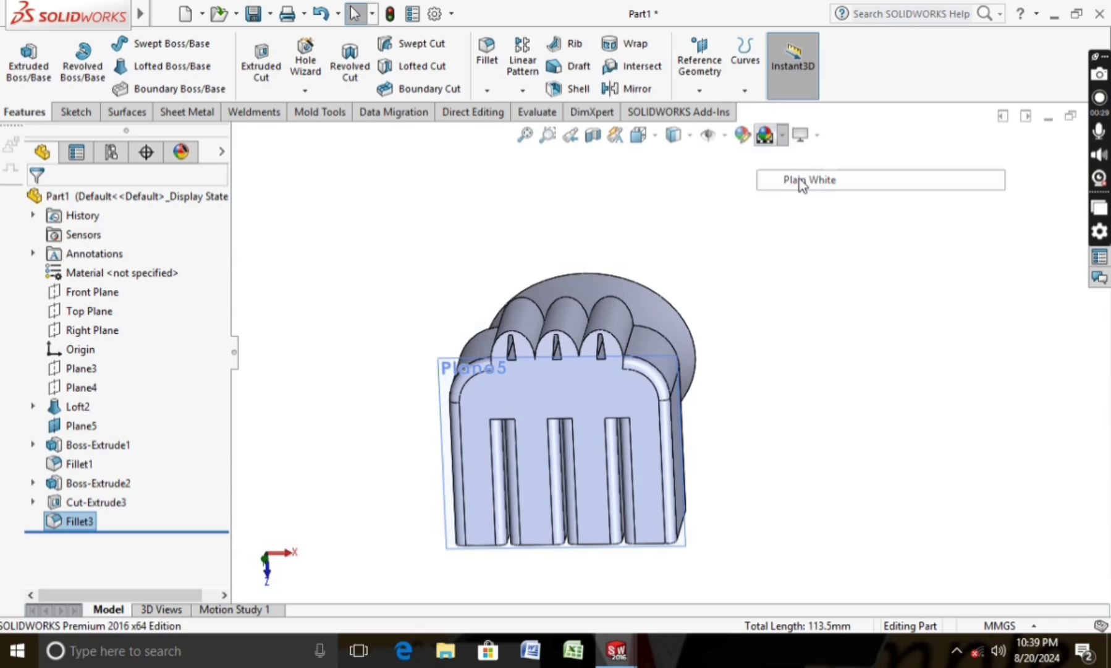
click(743, 138)
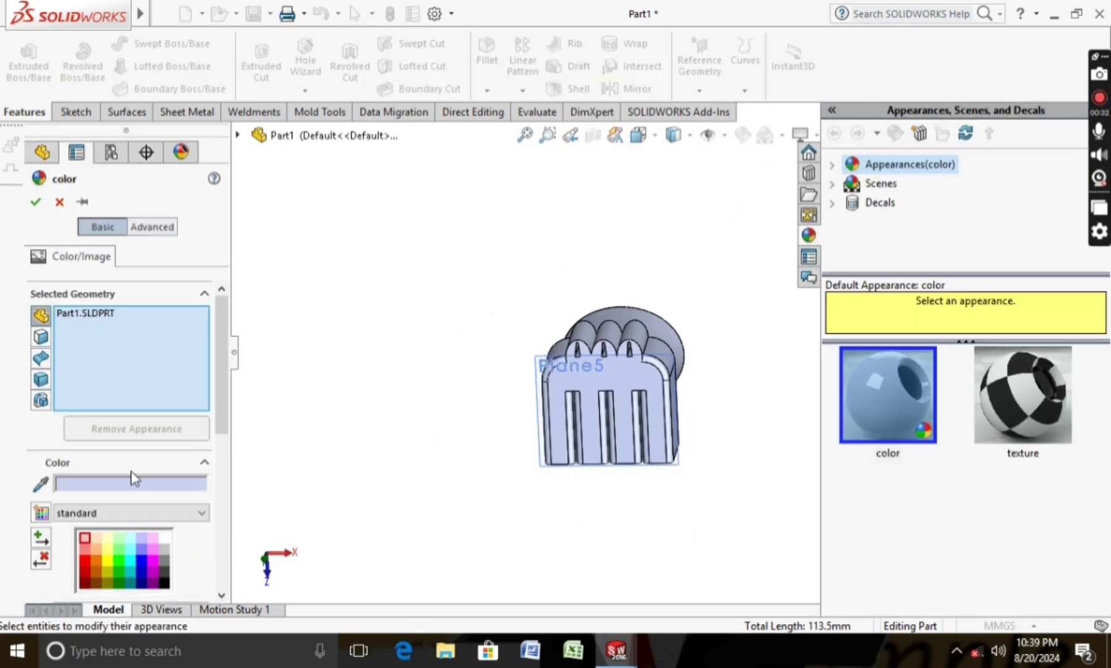
click(105, 558)
middle_drag(351, 469, 347, 457)
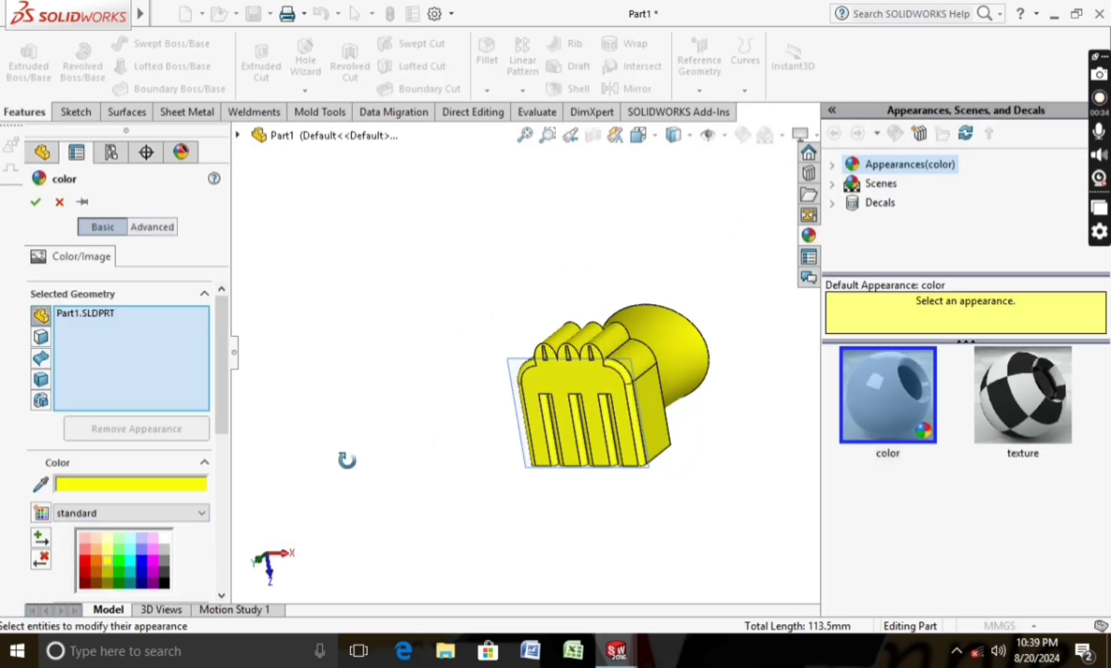
click(37, 203)
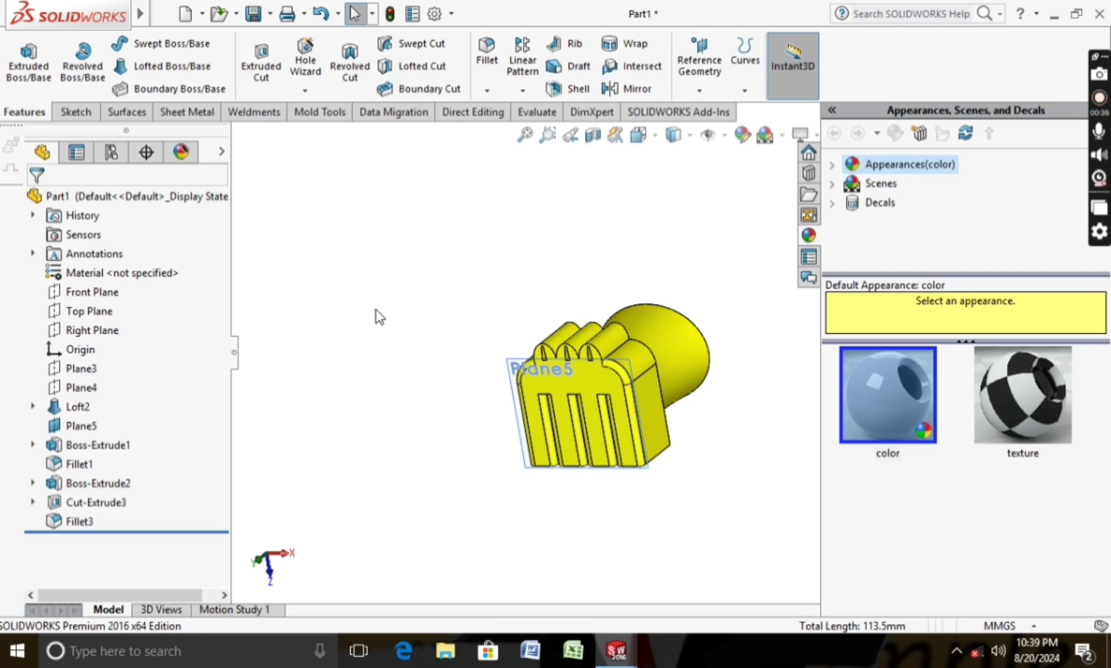
Select the front block's six outer faces and recolour them black.
click(733, 147)
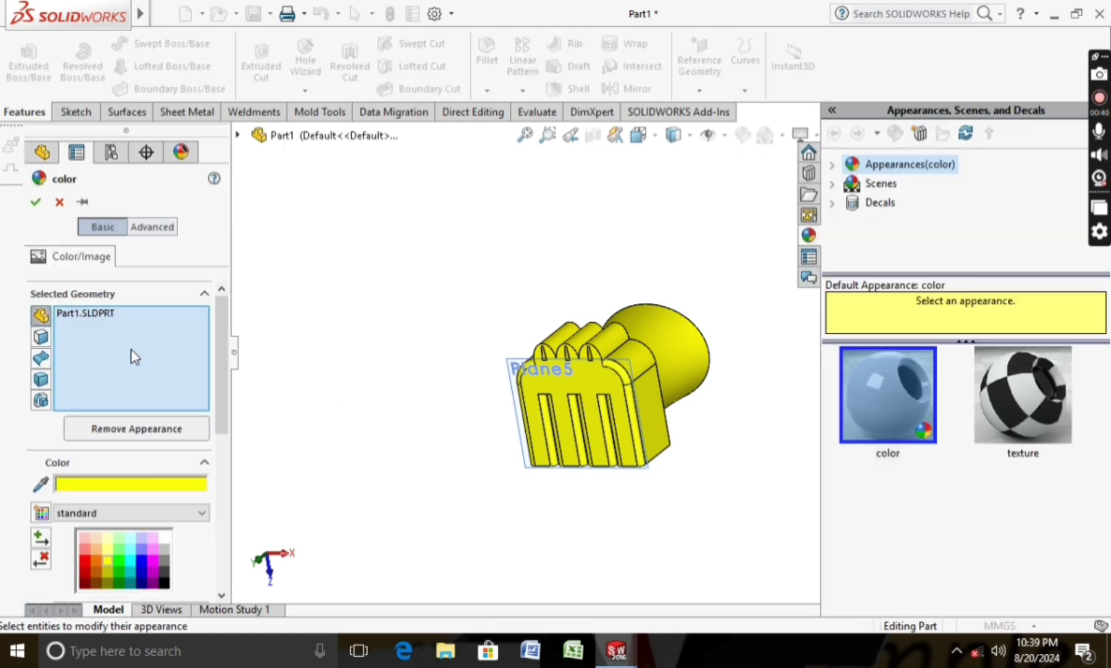
right_click(166, 348)
click(179, 363)
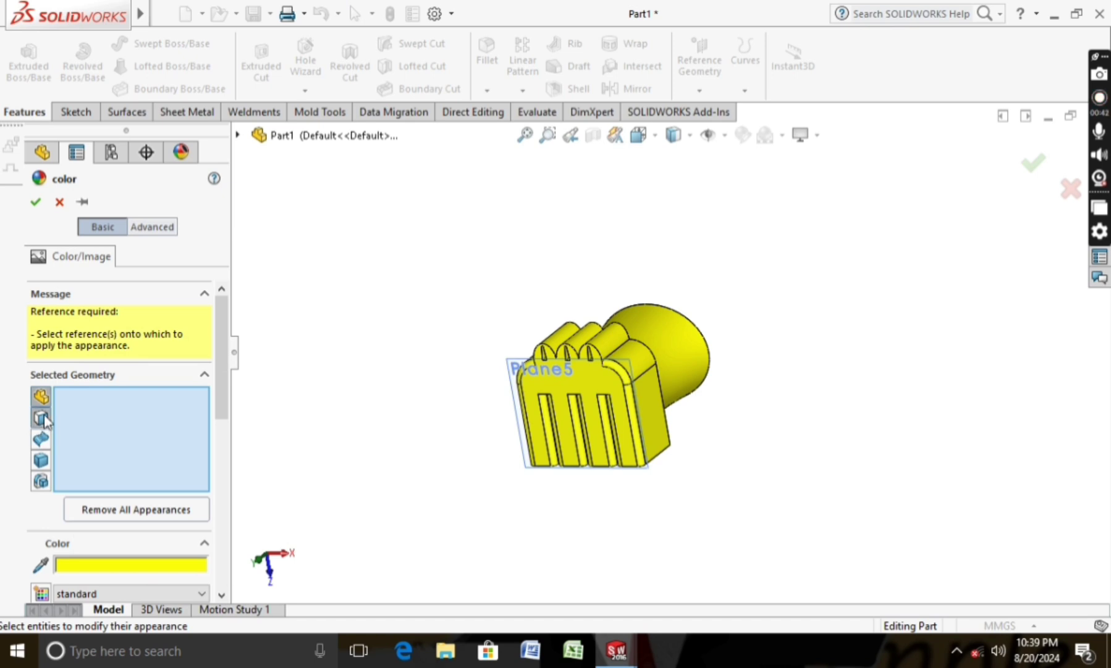
click(573, 337)
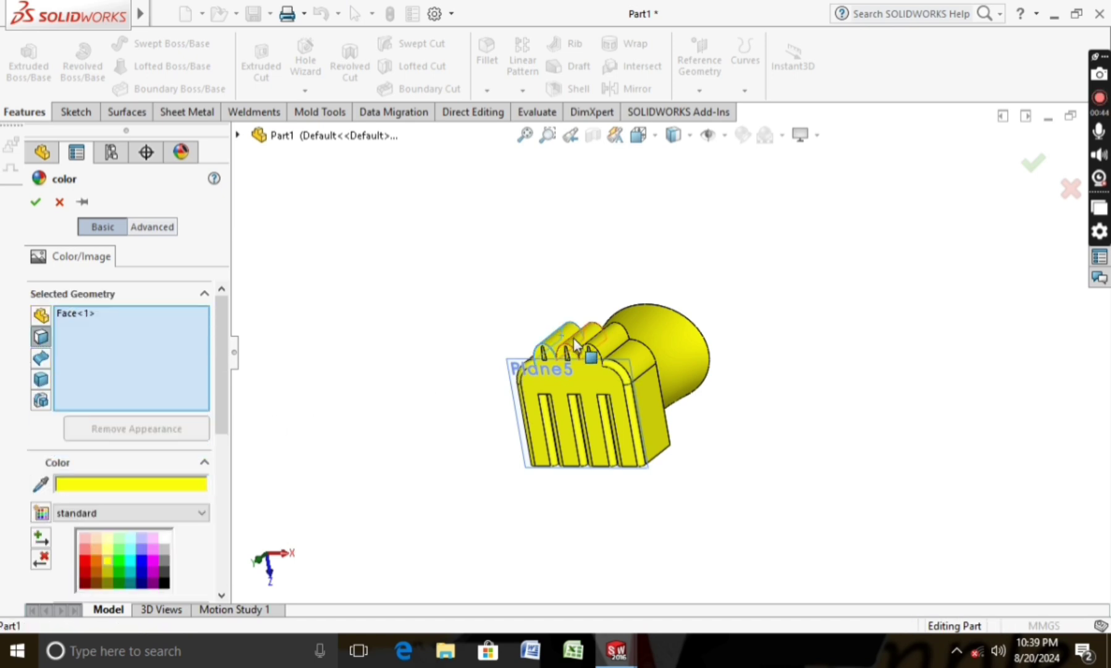
click(596, 377)
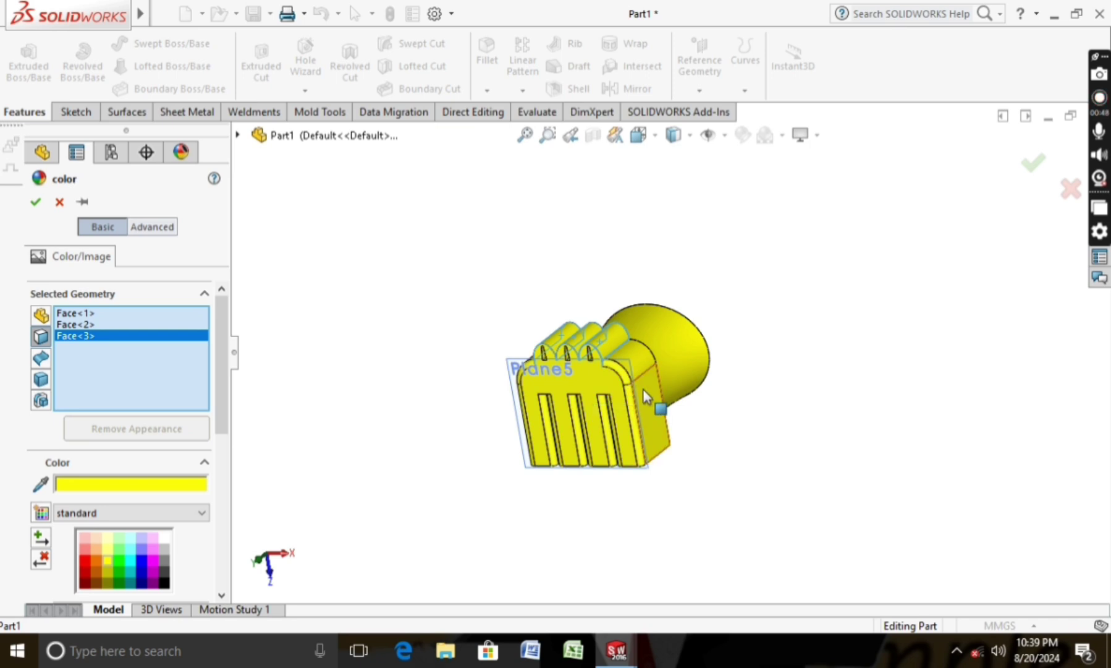
click(584, 427)
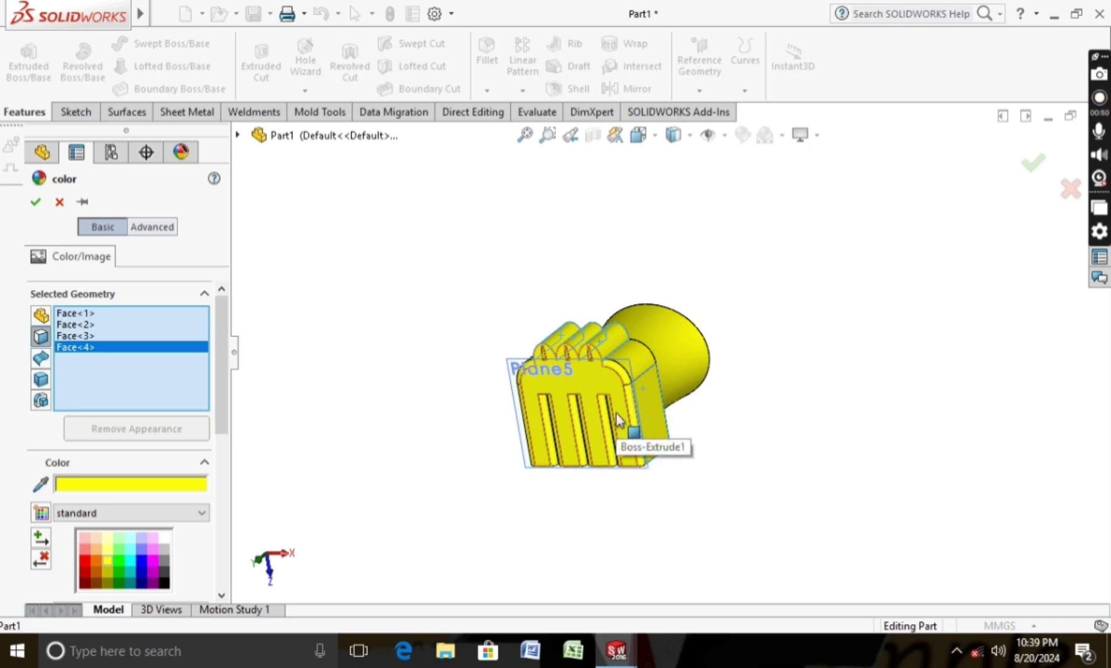
click(617, 415)
mouse_move(466, 451)
middle_down()
mouse_move(561, 428)
mouse_move(382, 443)
mouse_move(355, 467)
mouse_move(433, 445)
middle_up()
click(587, 417)
click(167, 579)
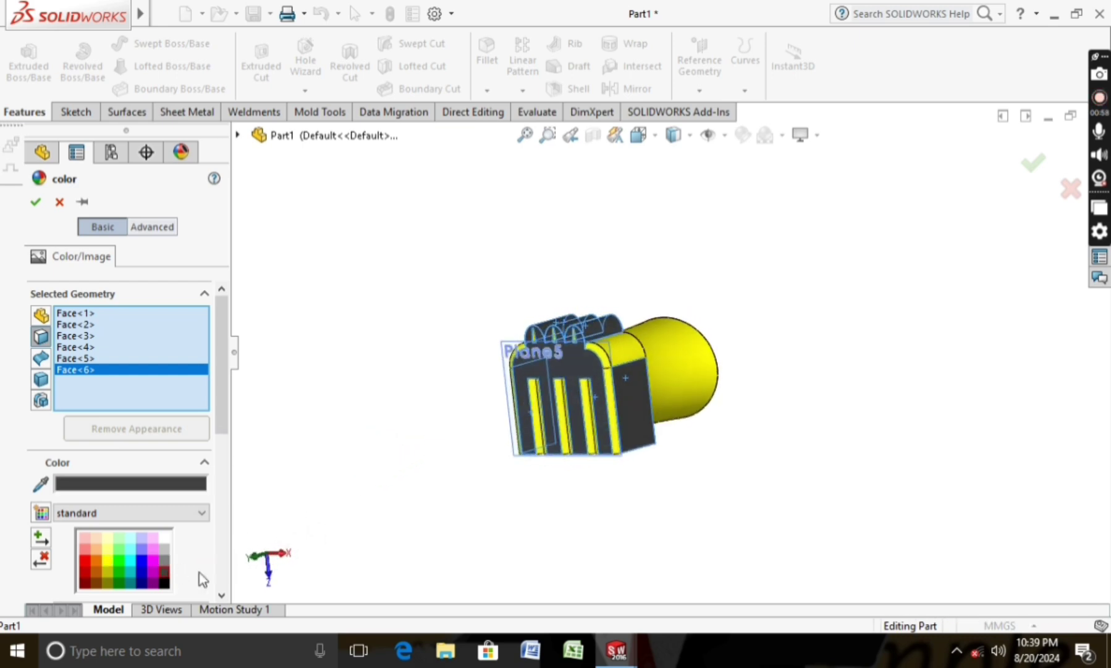
click(163, 582)
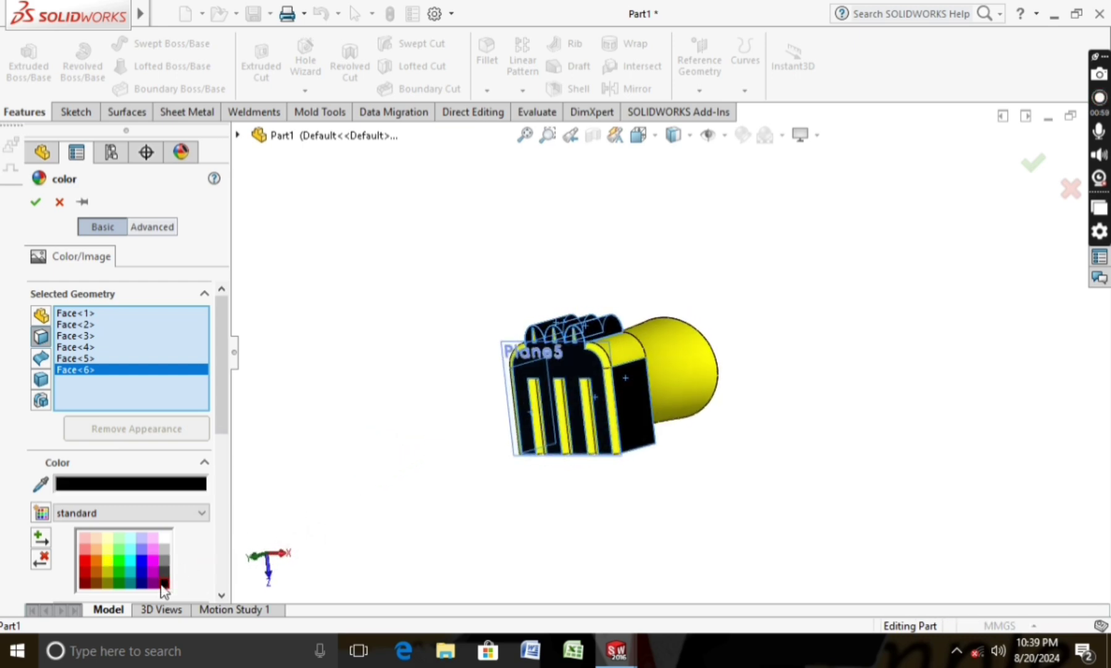
click(34, 202)
Save the claw part under the file name '1'.
mouse_move(401, 364)
middle_down()
mouse_move(471, 339)
mouse_move(476, 295)
mouse_move(409, 340)
mouse_move(432, 328)
middle_up()
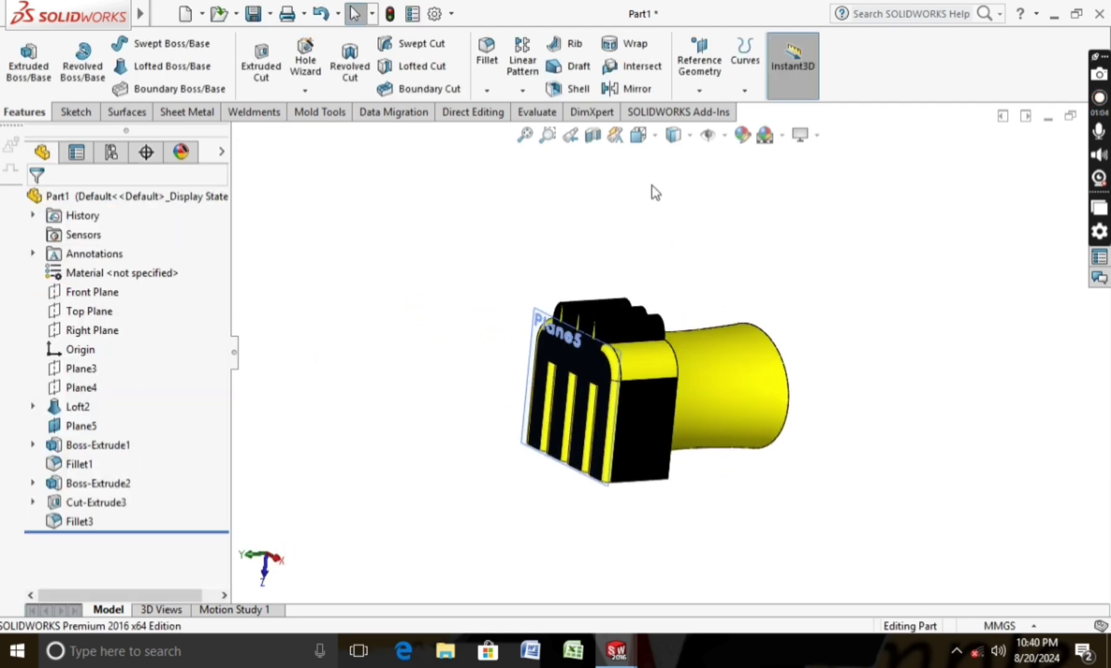
click(252, 15)
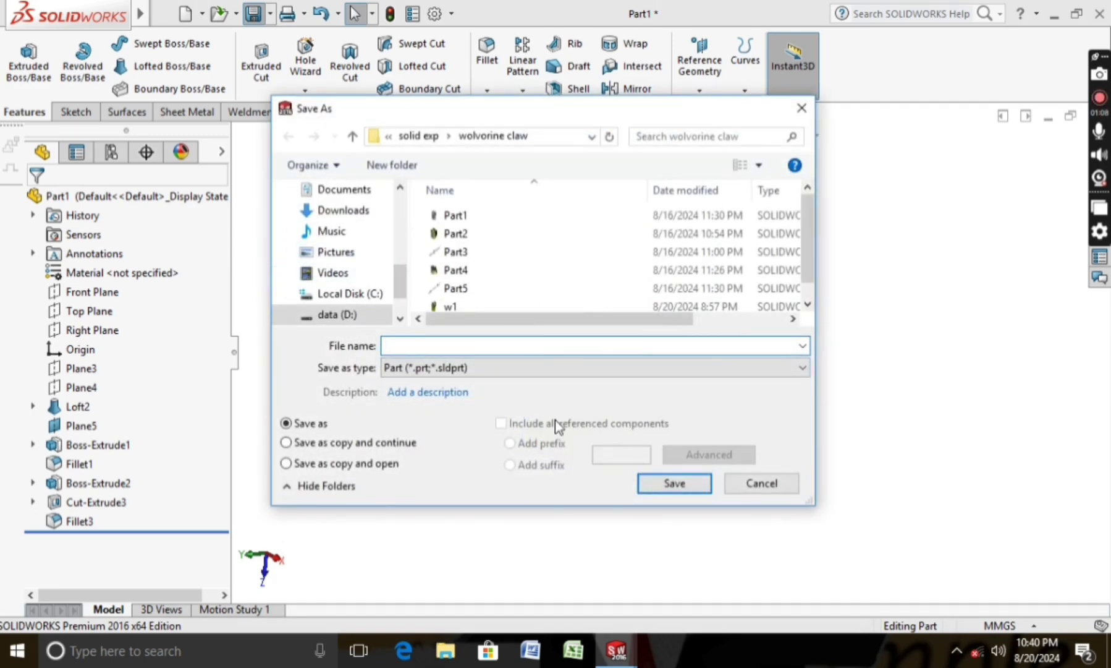
text(1)
key(Return)
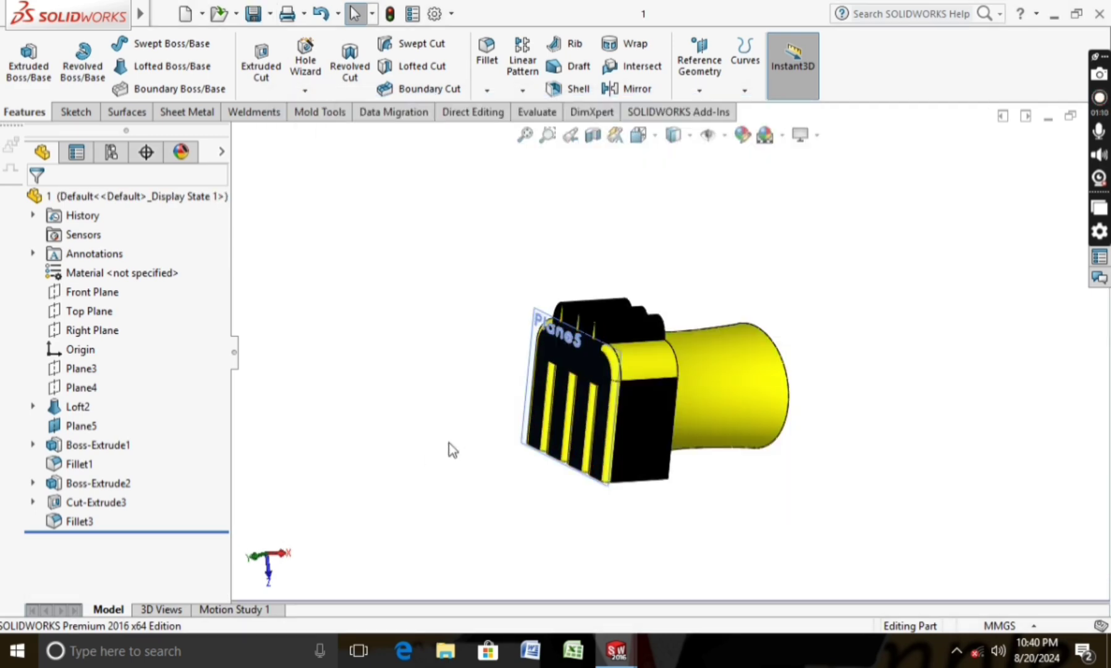
Create a new empty part document, Part2.
scroll(454, 438, down, 3)
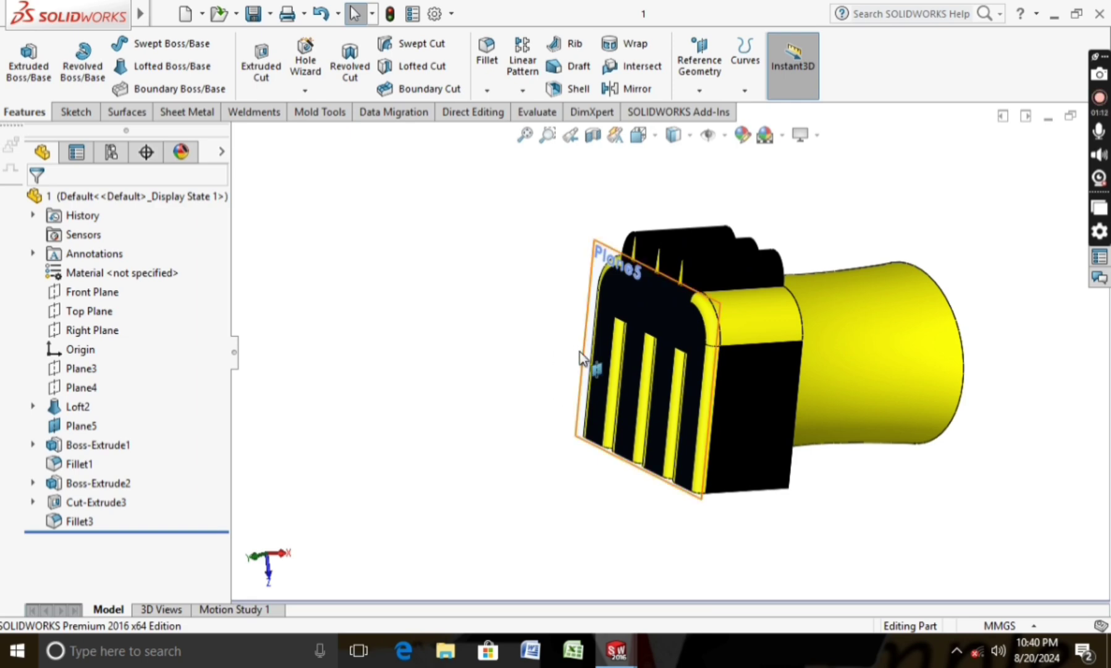
click(186, 14)
click(704, 487)
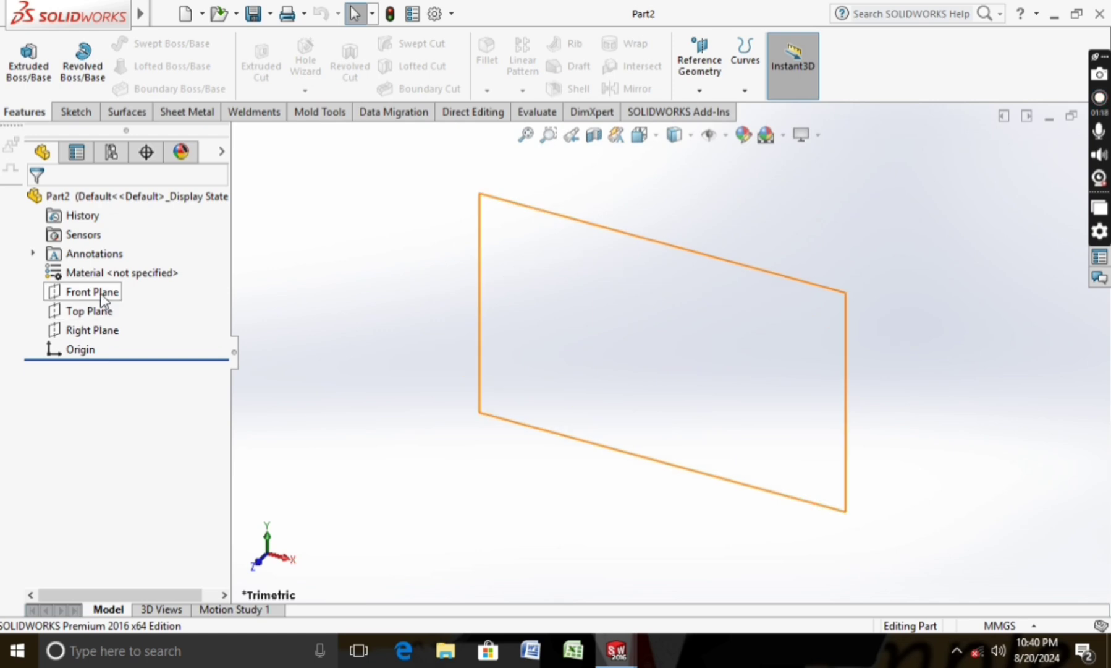
Sketch on the Front Plane a rectangle whose base line is centred on the origin.
right_click(102, 300)
click(183, 273)
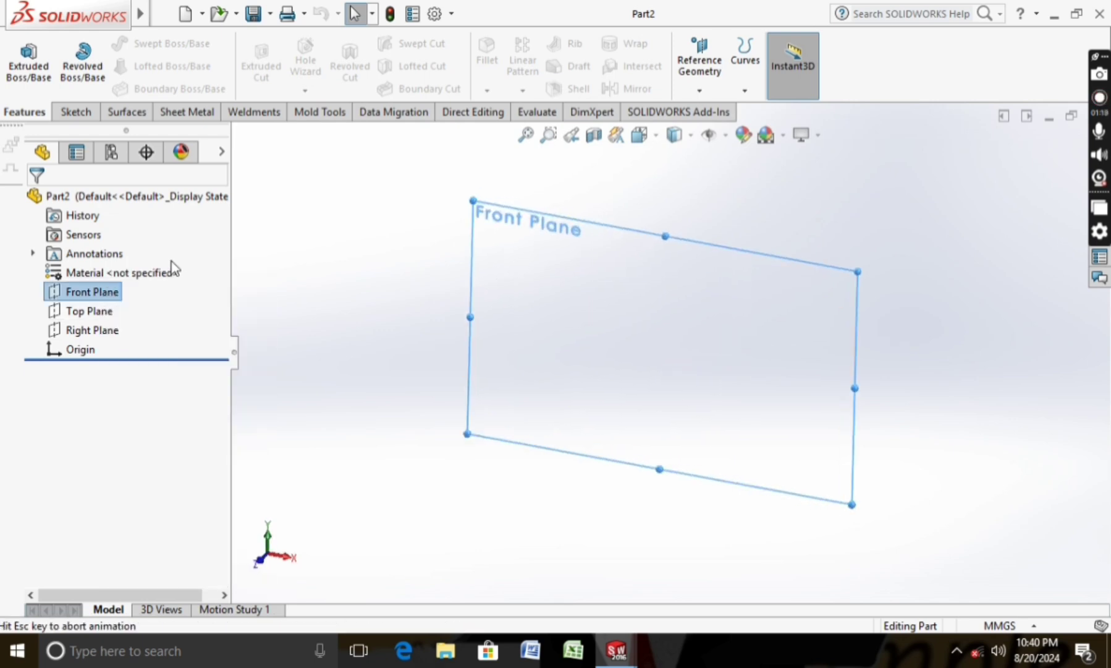
click(72, 112)
click(21, 53)
click(126, 42)
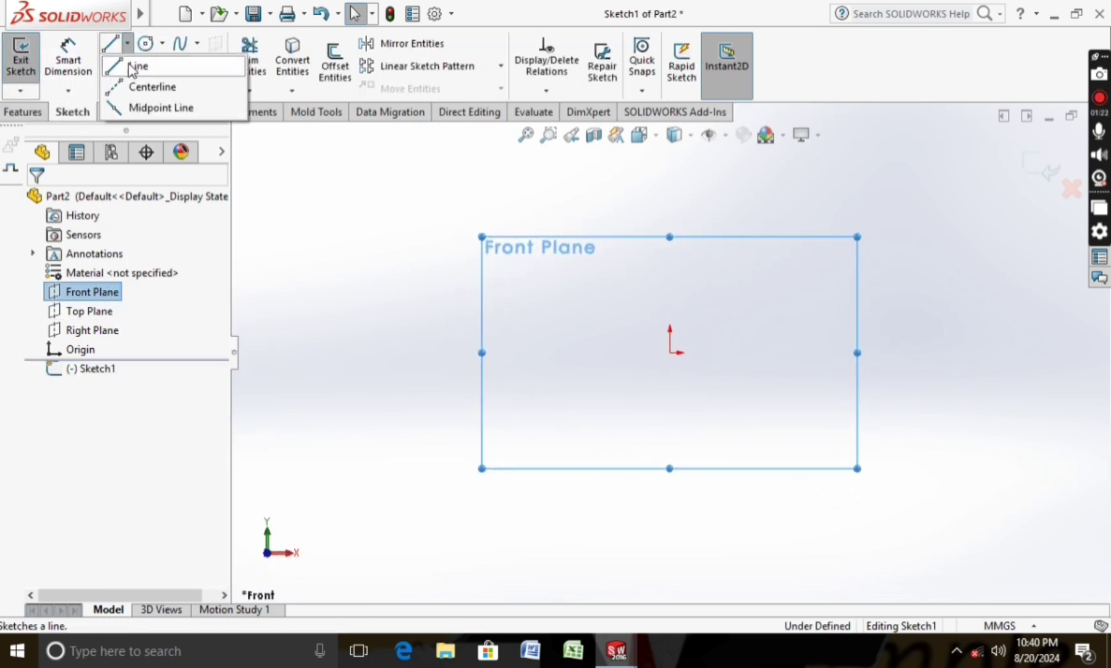
click(141, 110)
click(670, 352)
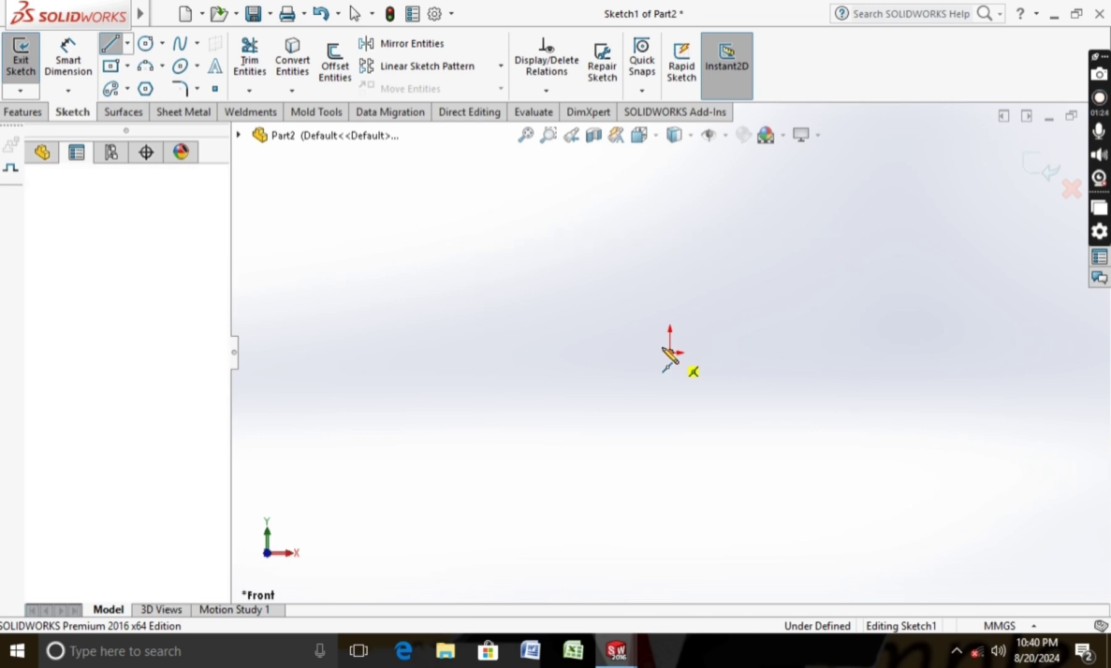
click(429, 352)
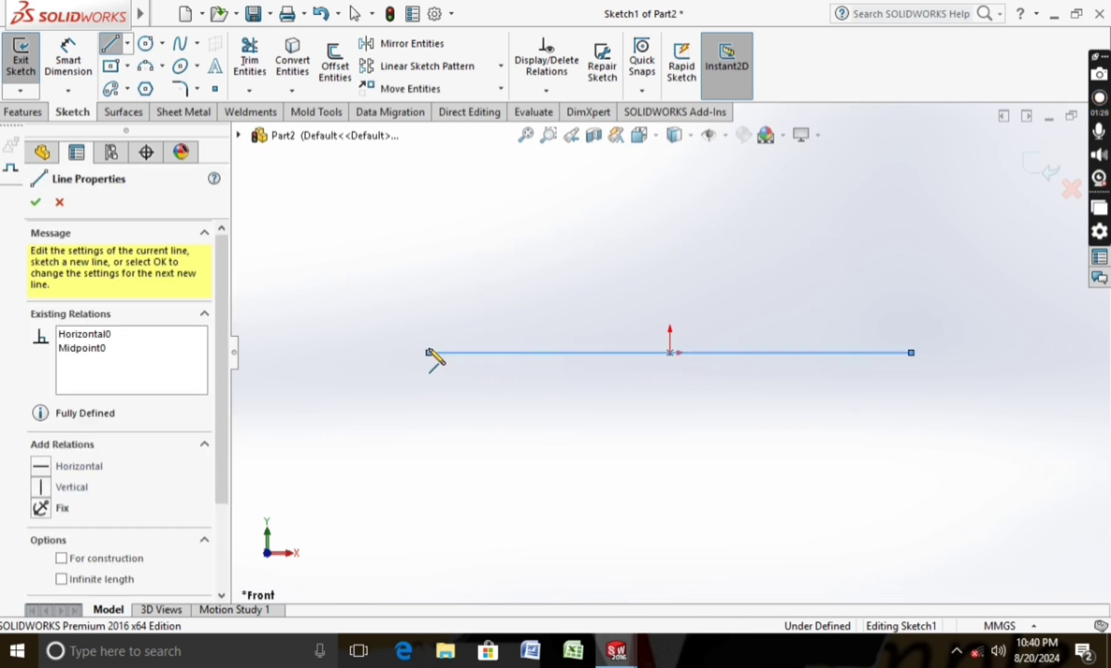
click(429, 284)
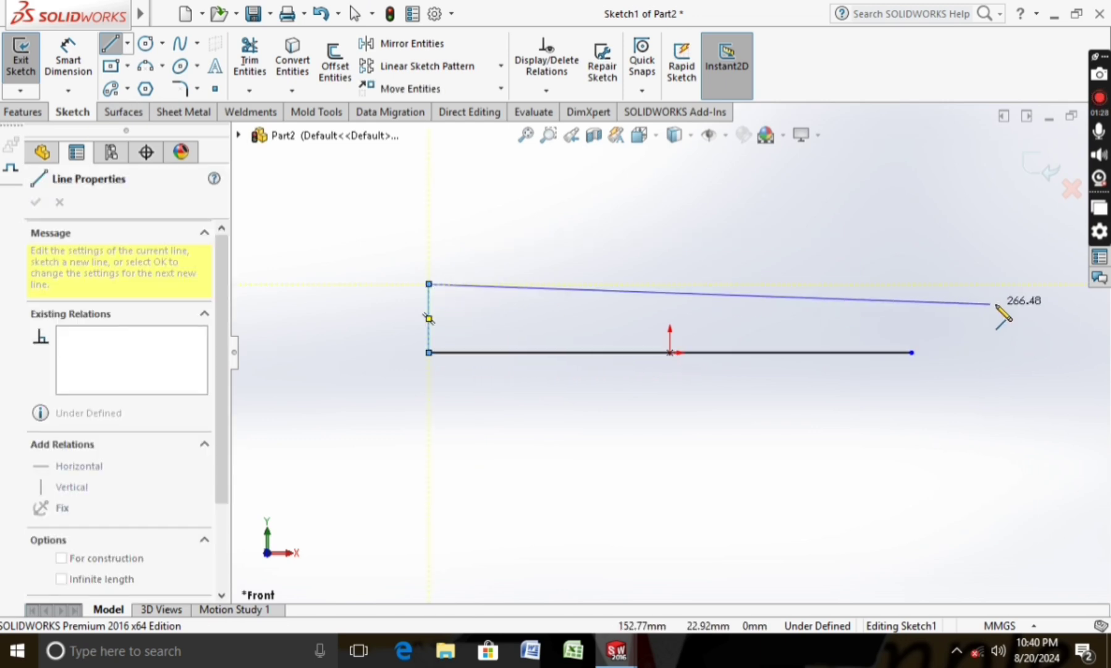
click(912, 284)
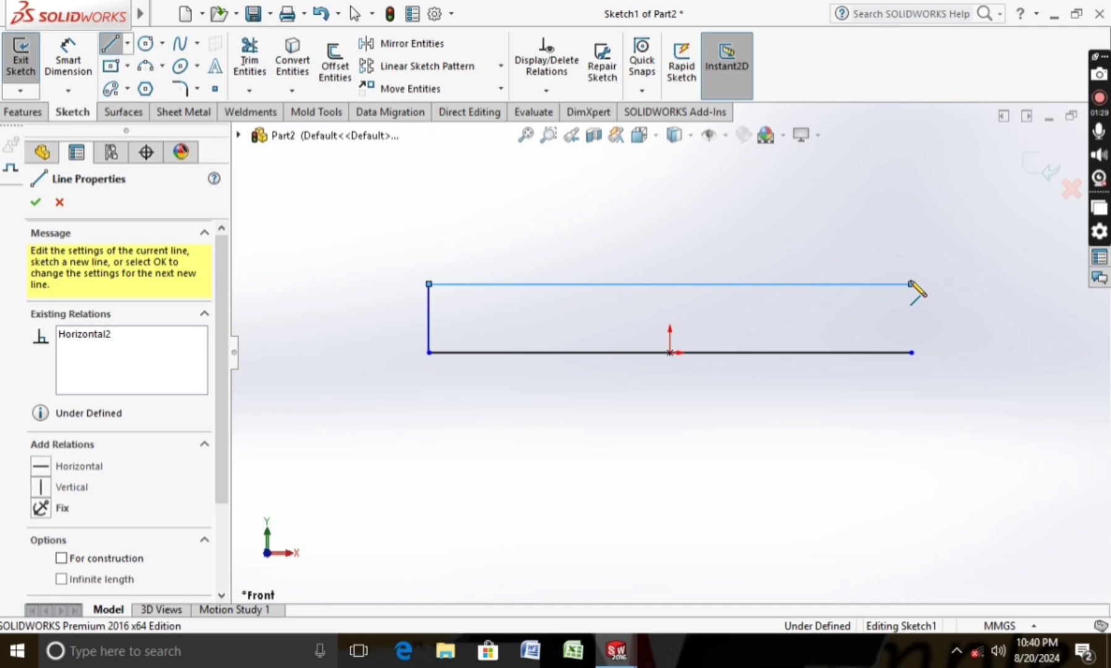
click(911, 352)
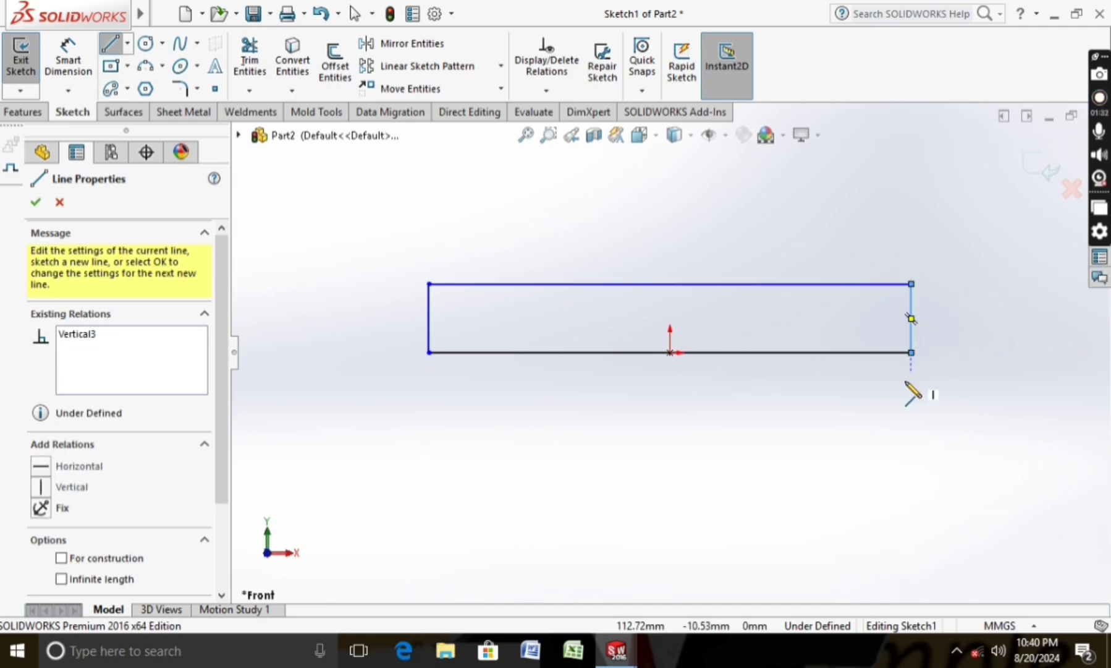
click(36, 203)
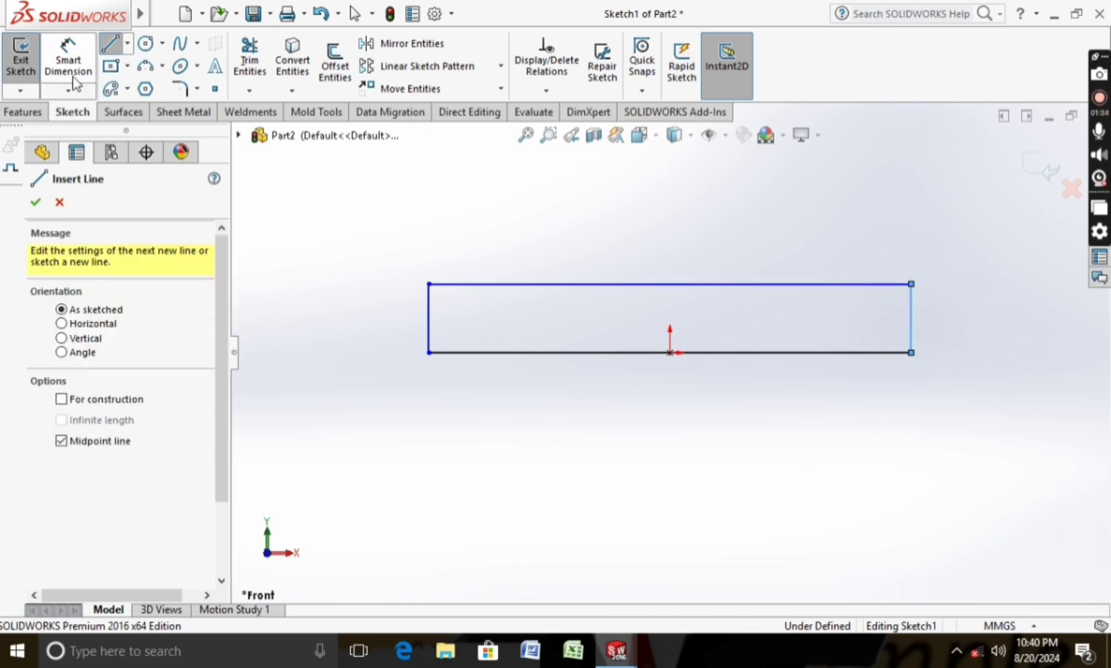
Dimension the rectangle 15 mm tall and 160 mm wide.
click(68, 61)
click(428, 317)
click(376, 328)
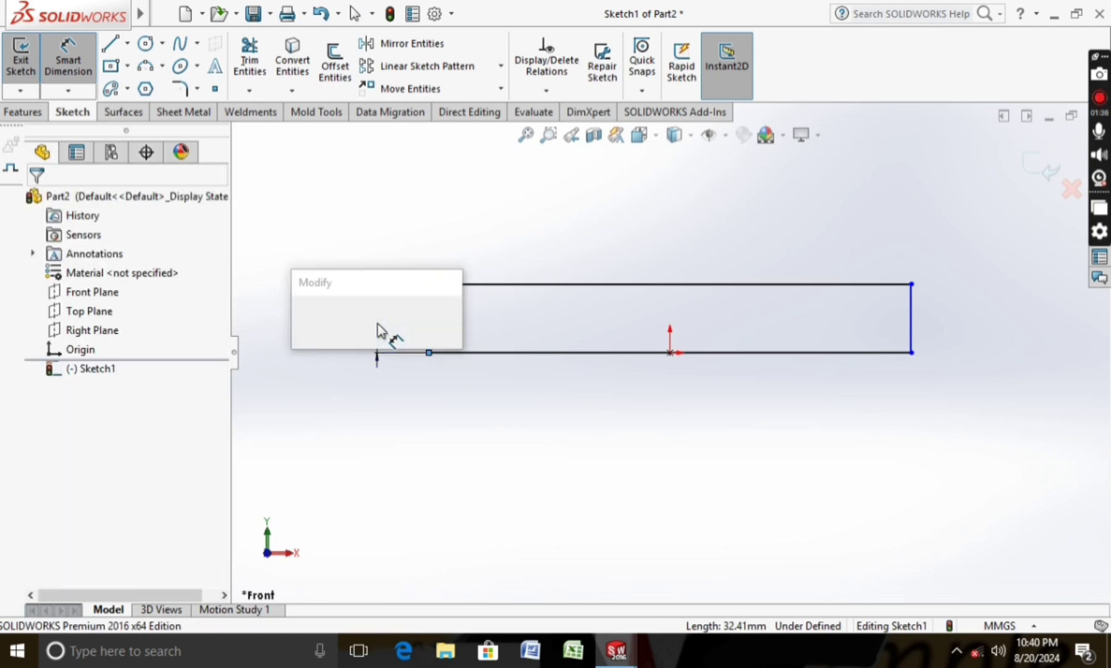
text(15)
key(Return)
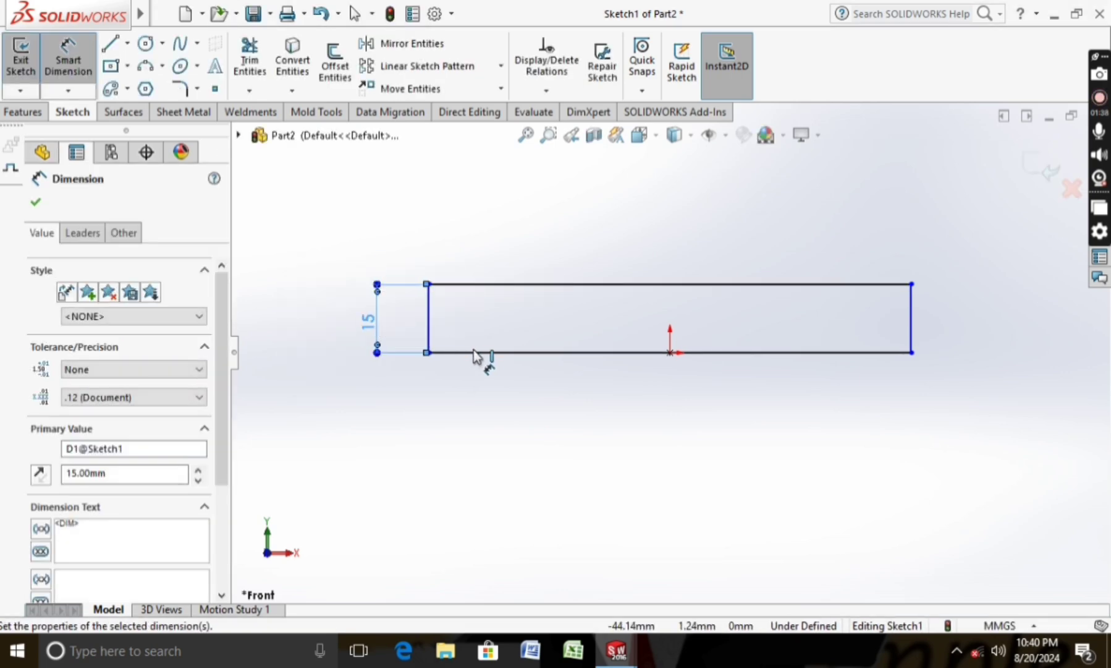
click(479, 353)
click(517, 420)
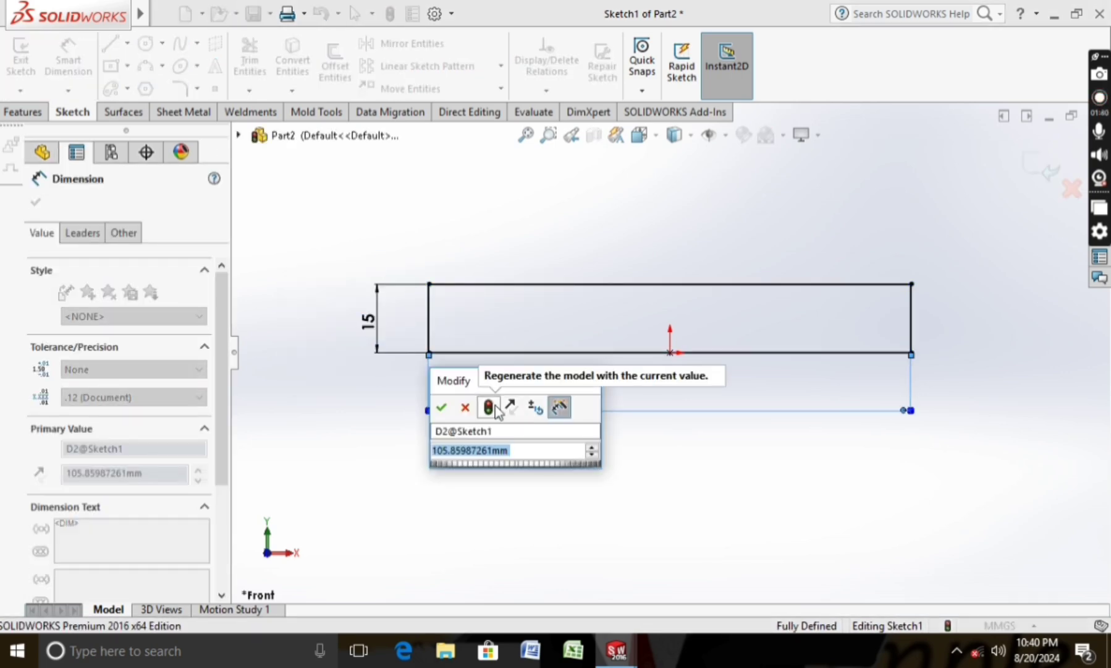
text(16)
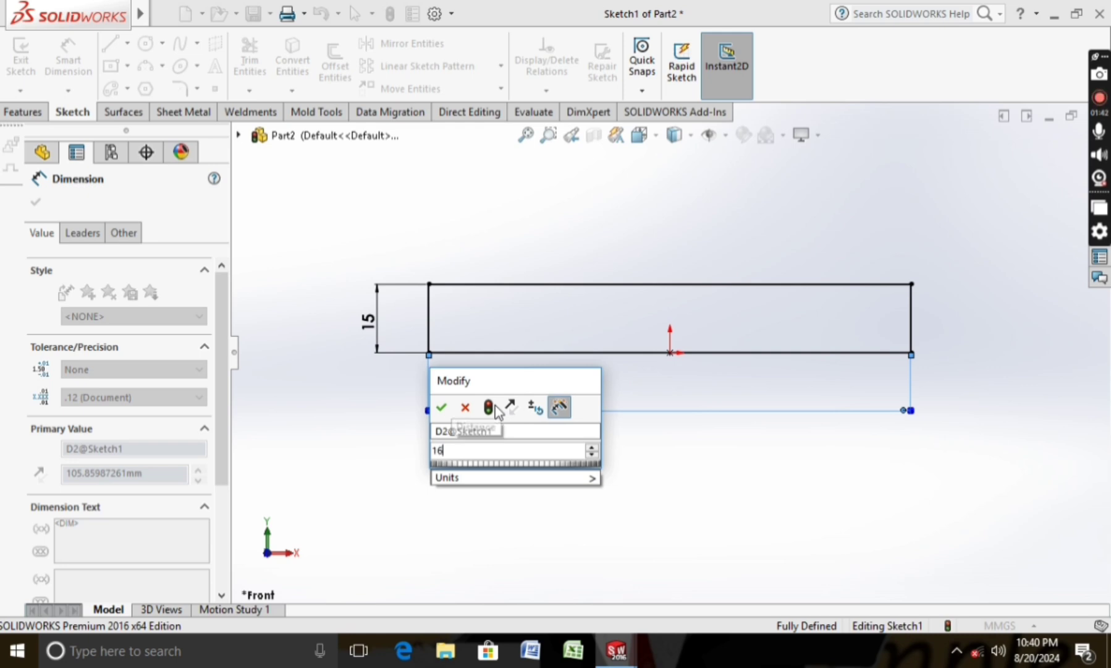
text(0)
key(Return)
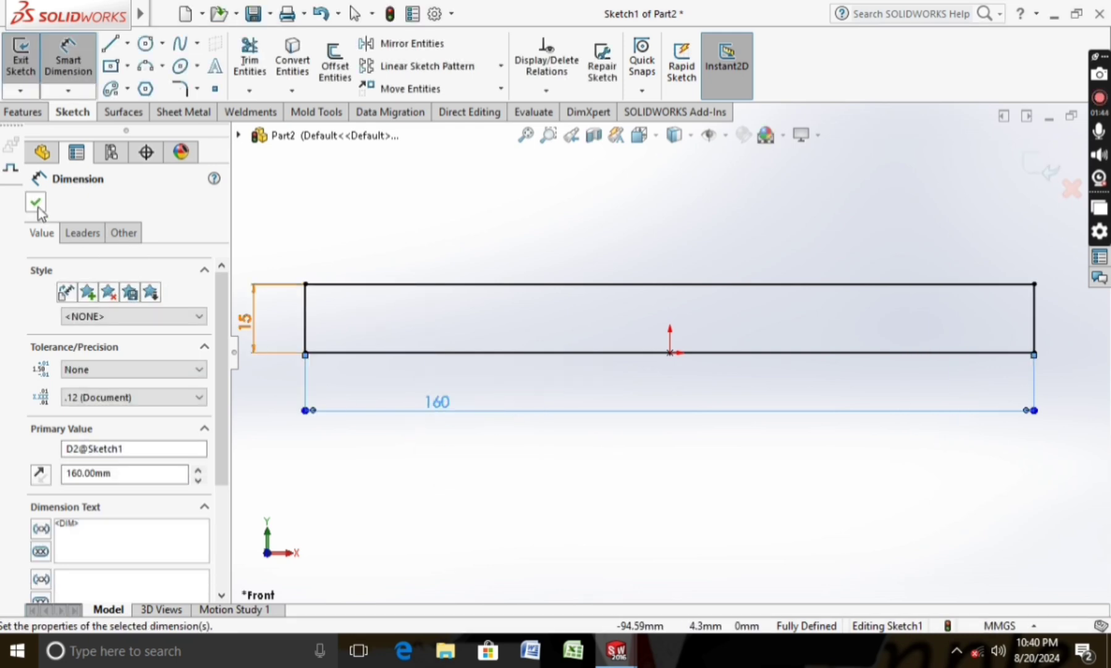
click(35, 202)
Draw a three-point arc from the lower-left corner to the right edge, tangent to the top.
click(143, 68)
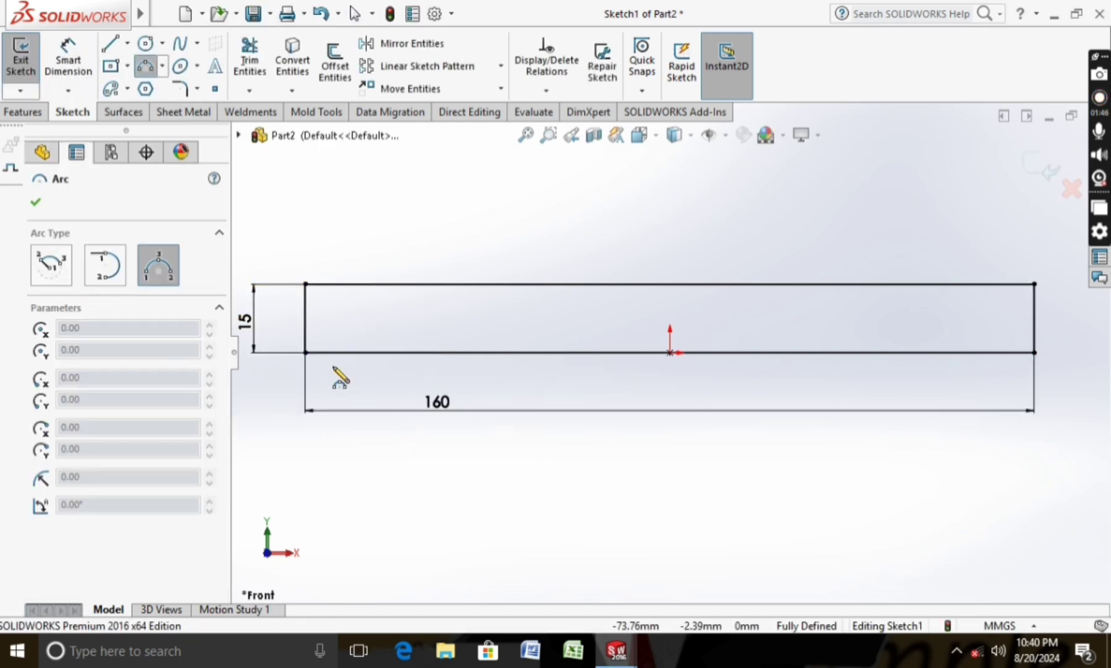
click(305, 353)
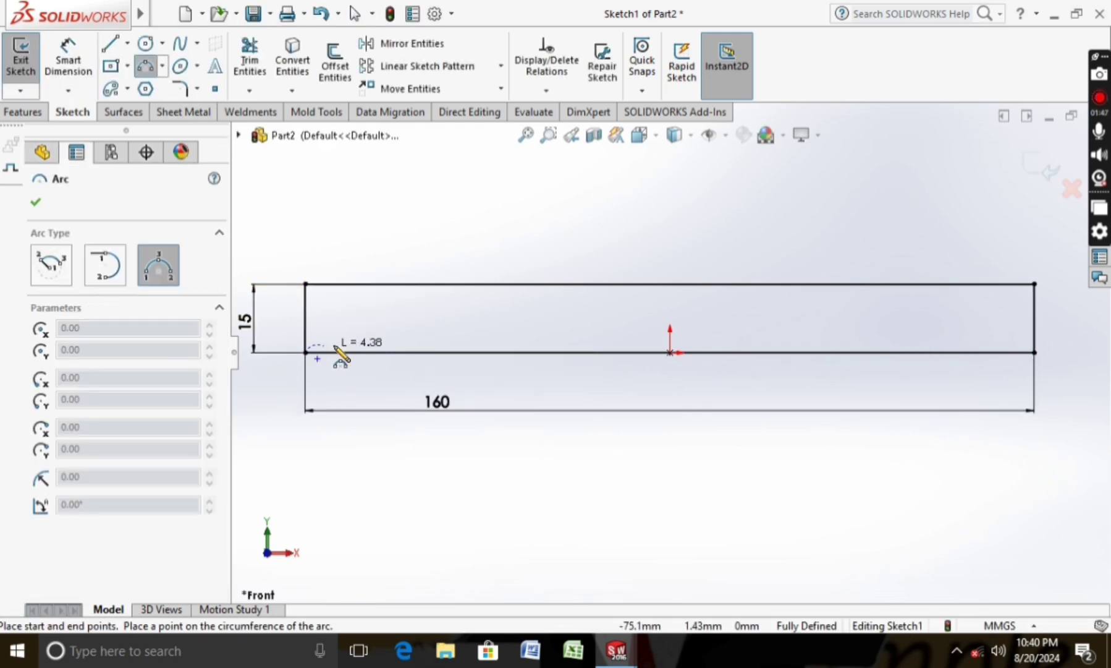
click(1035, 318)
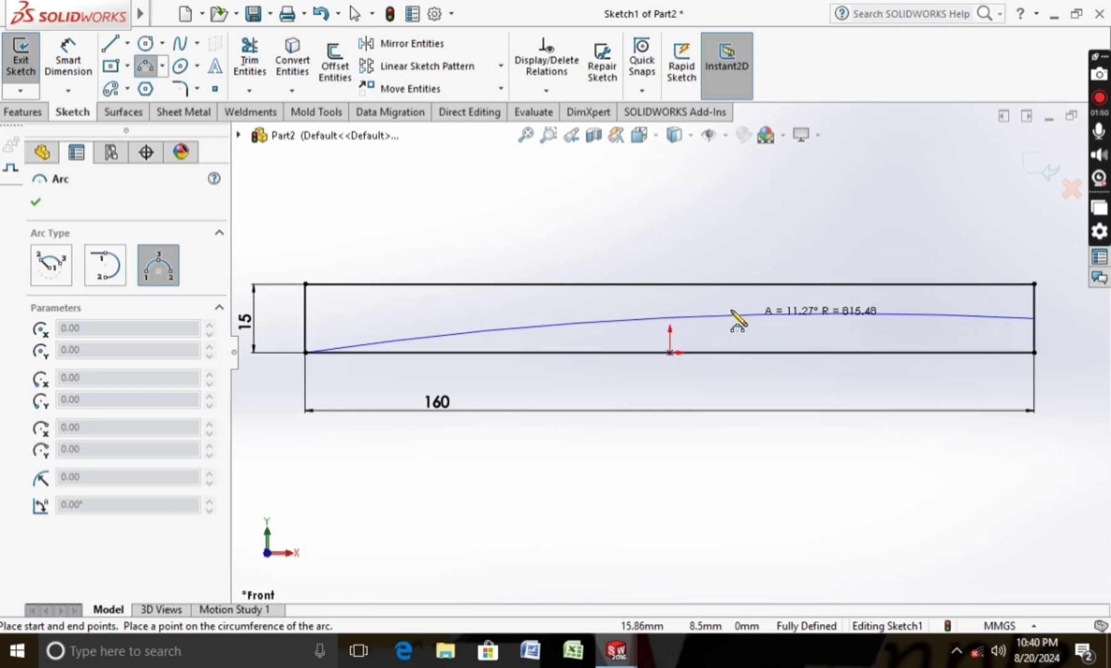
click(660, 288)
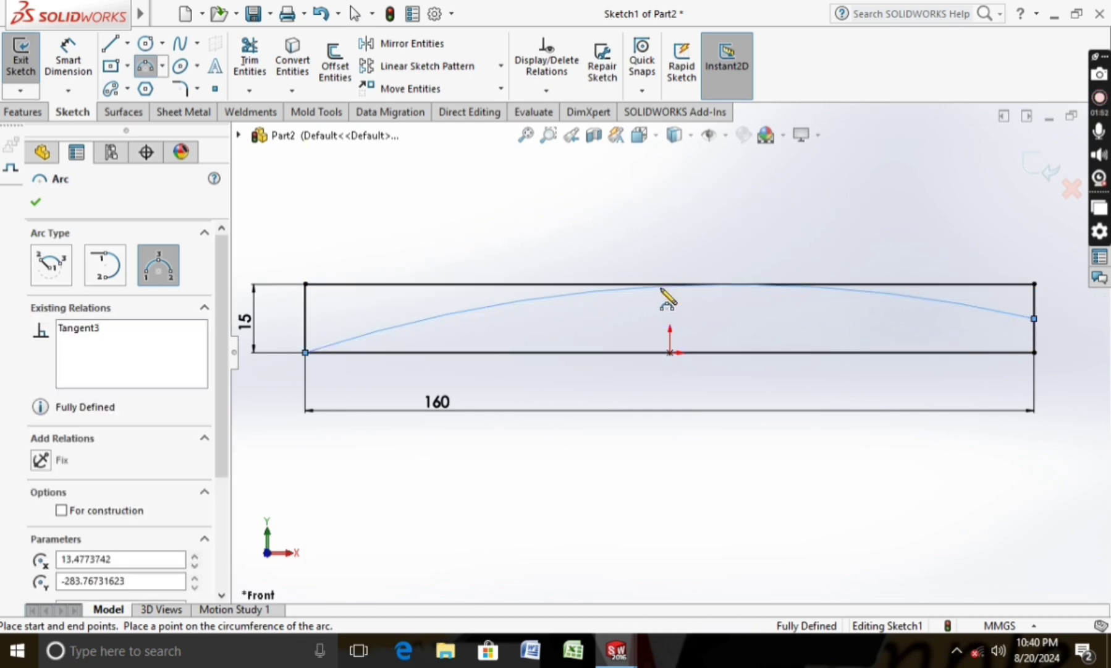
key(Escape)
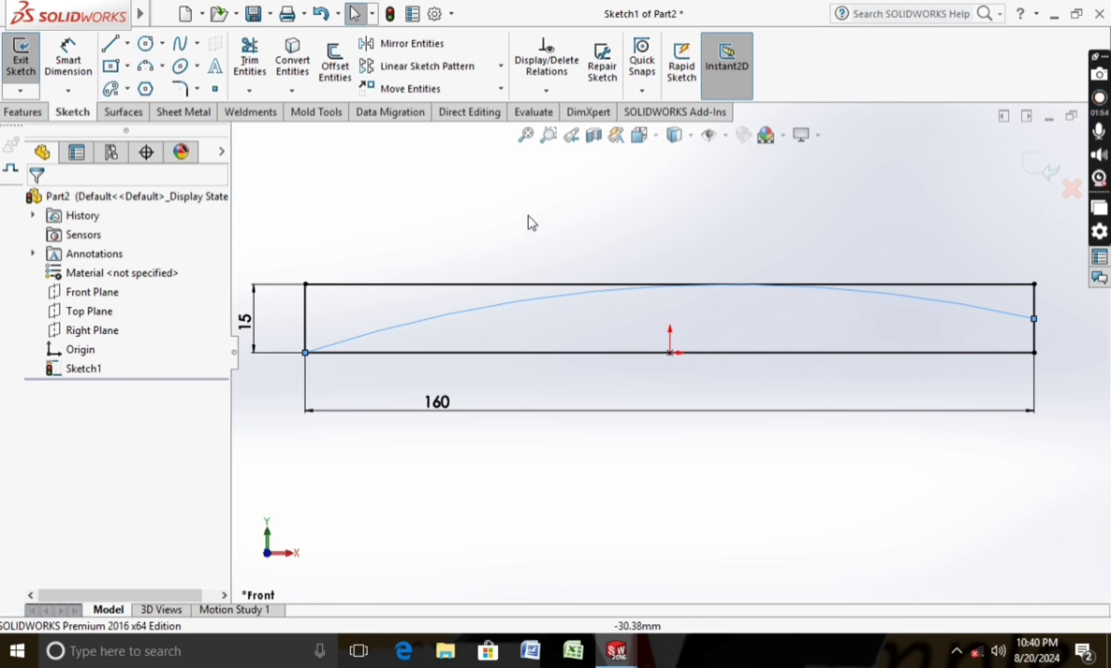
Power Trim away the left edge, top line and leftover stub, leaving the blade outline.
click(249, 90)
click(281, 111)
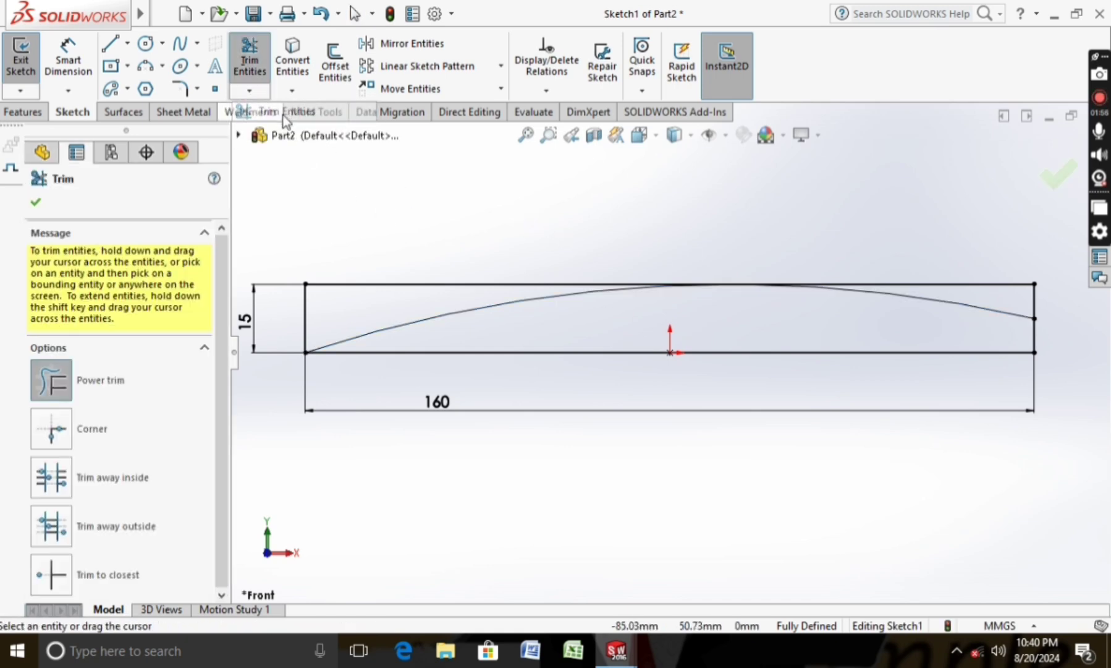
mouse_move(404, 247)
mouse_down()
mouse_move(354, 296)
mouse_move(301, 310)
mouse_up()
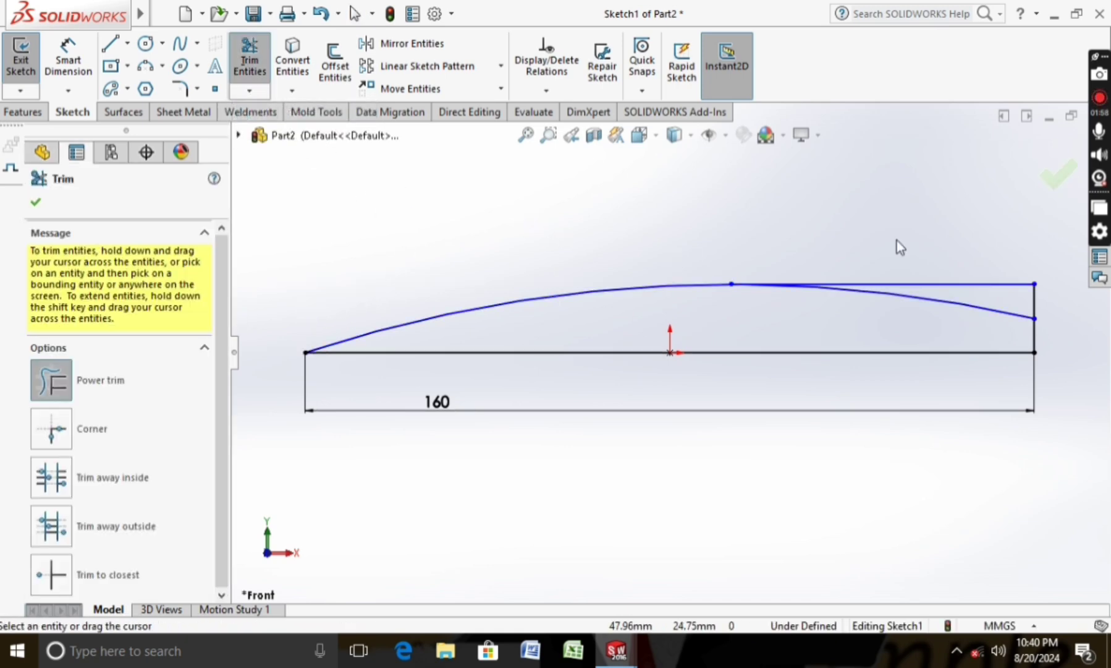
scroll(902, 247, down, 2)
drag(937, 306, 977, 330)
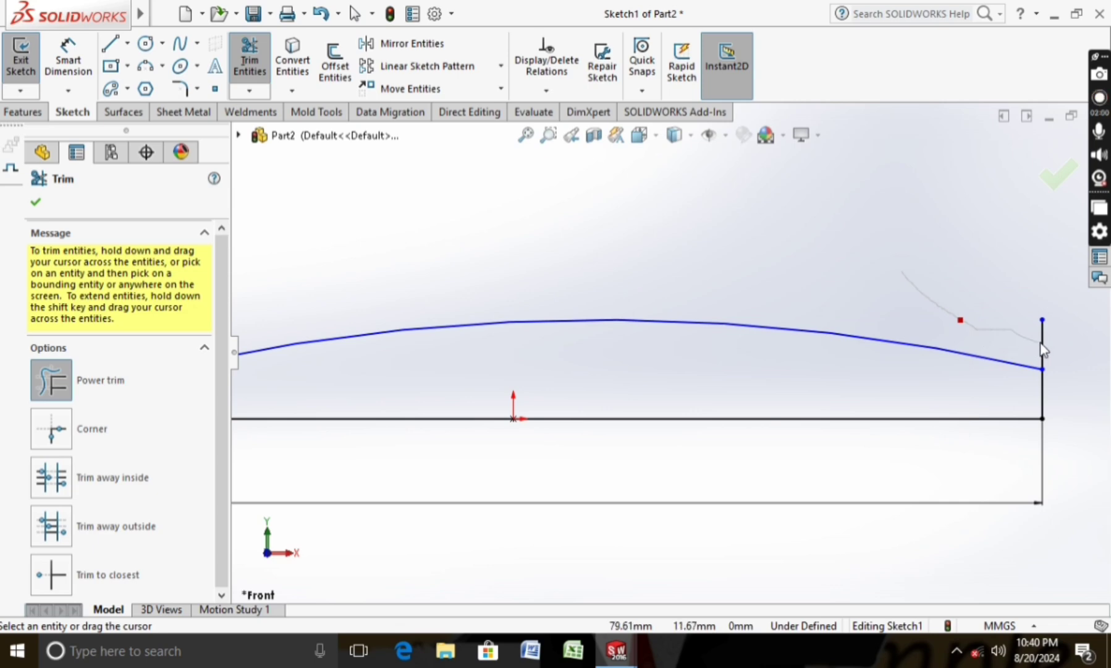
drag(1044, 349, 1025, 317)
scroll(887, 304, up, 2)
scroll(888, 304, up, 1)
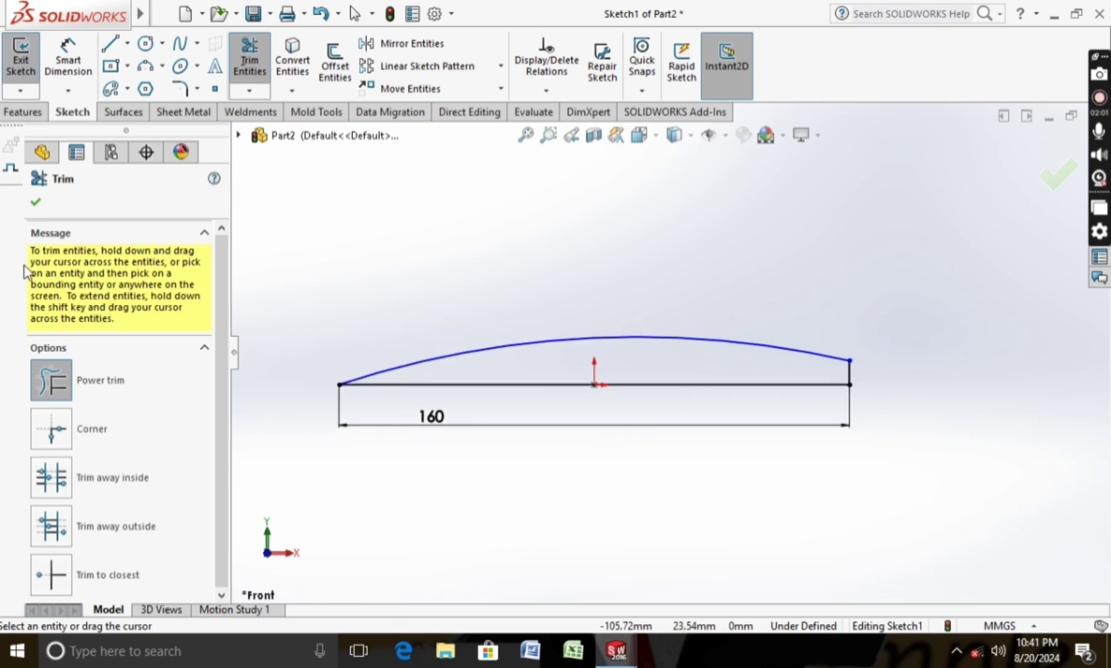
click(35, 203)
click(21, 115)
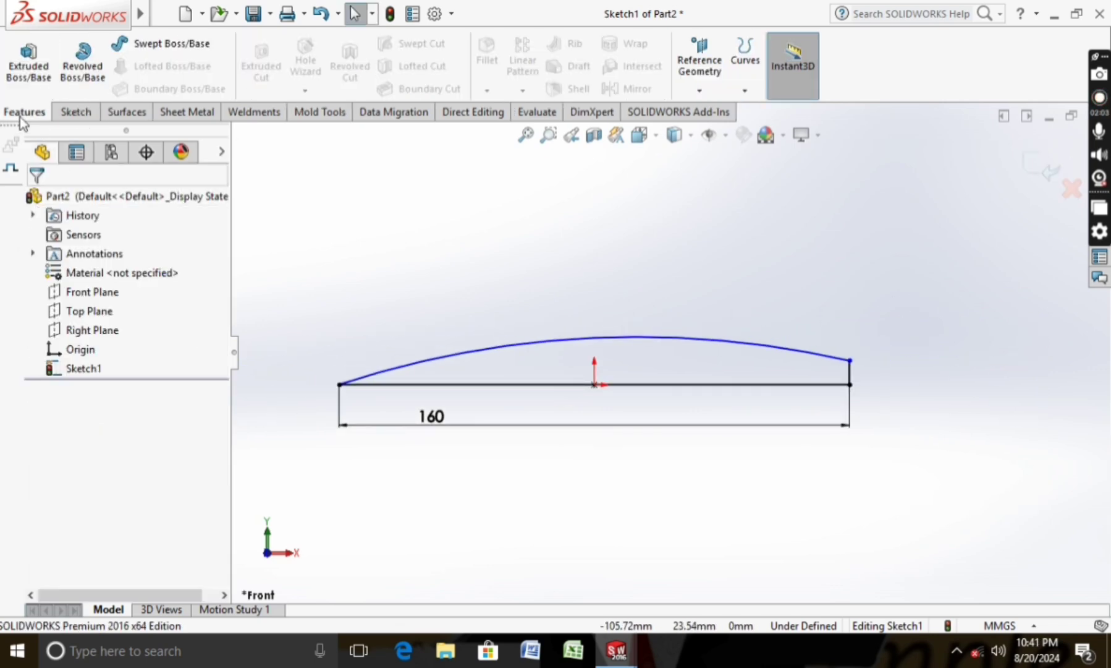
Extrude the blade sketch 2 mm with a Mid Plane end condition.
click(29, 81)
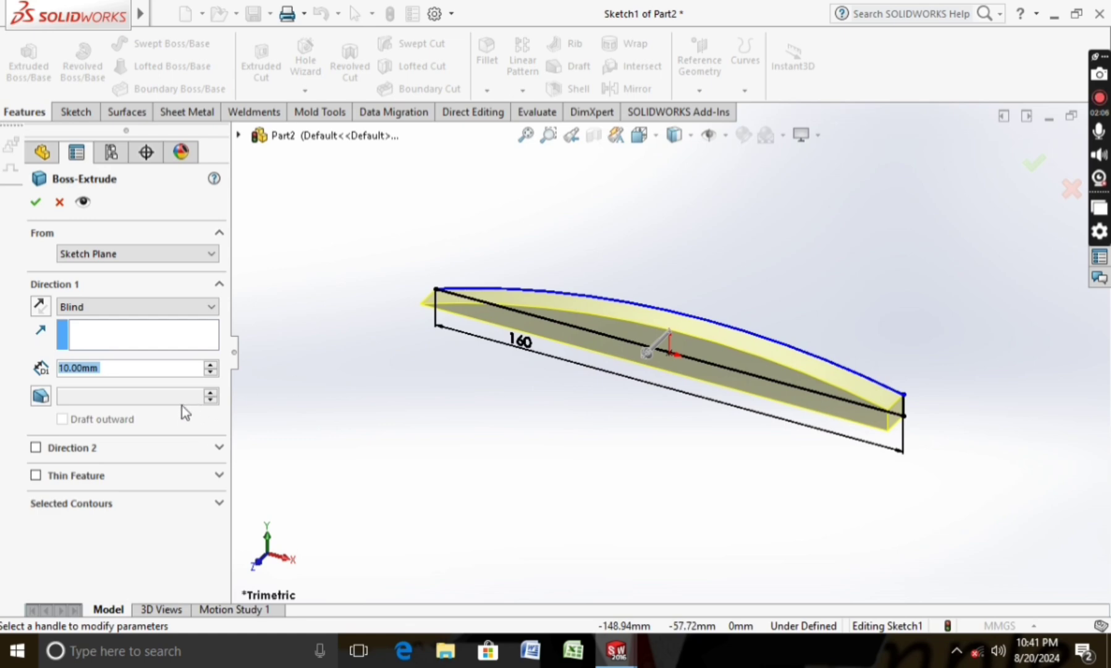
text(2mm)
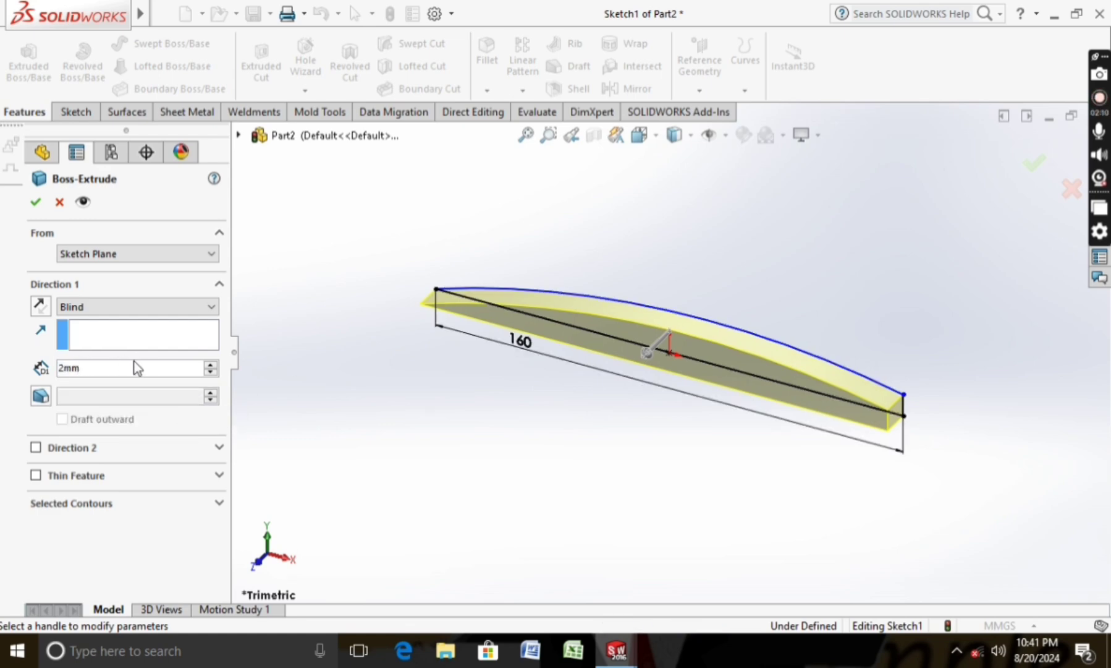
key(Return)
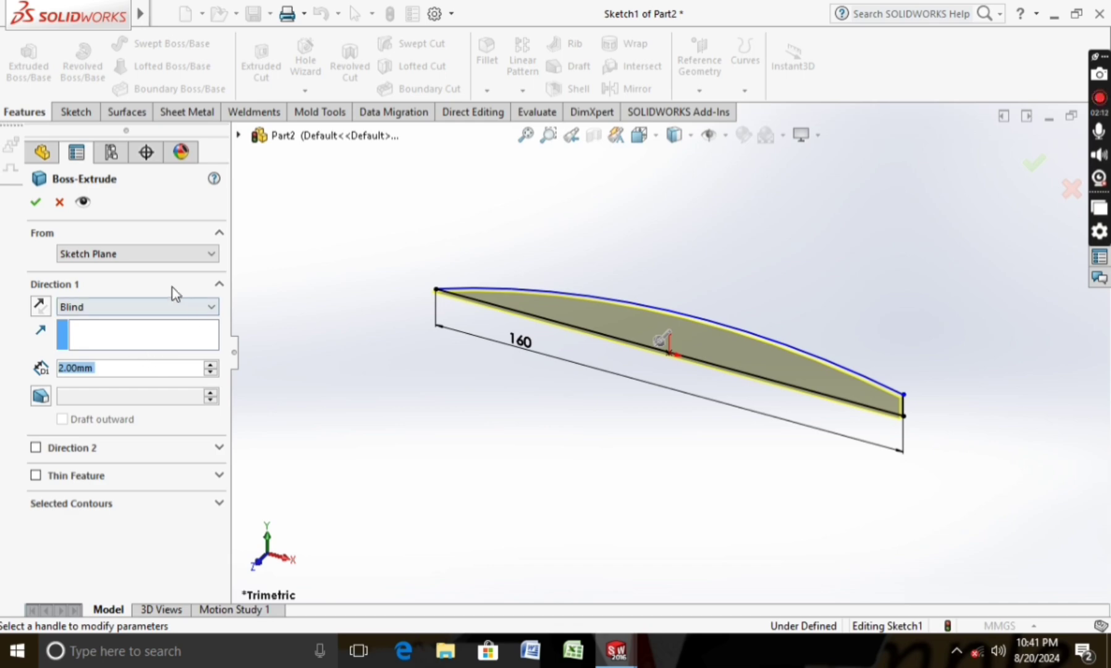
click(212, 308)
click(161, 382)
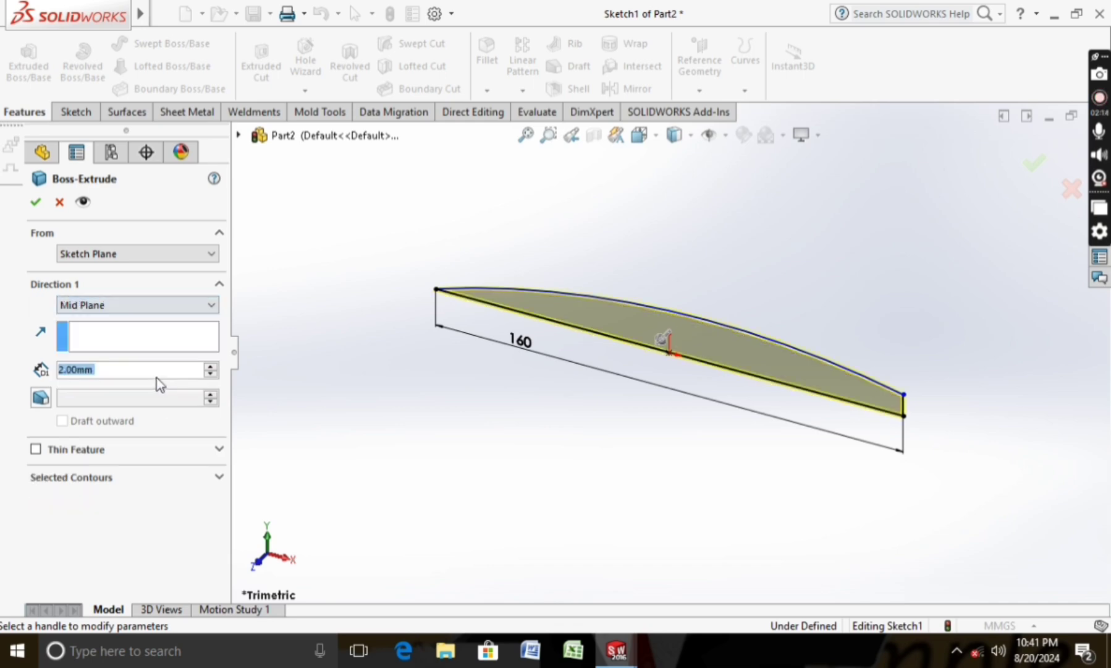
click(35, 204)
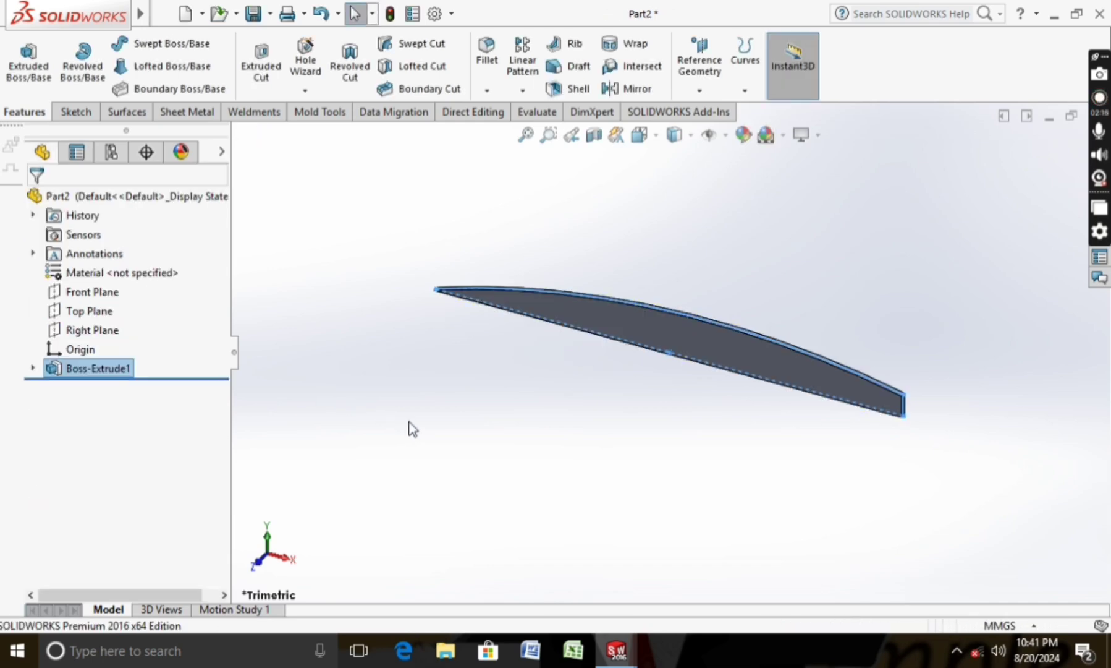
scroll(465, 422, down, 3)
scroll(474, 413, up, 2)
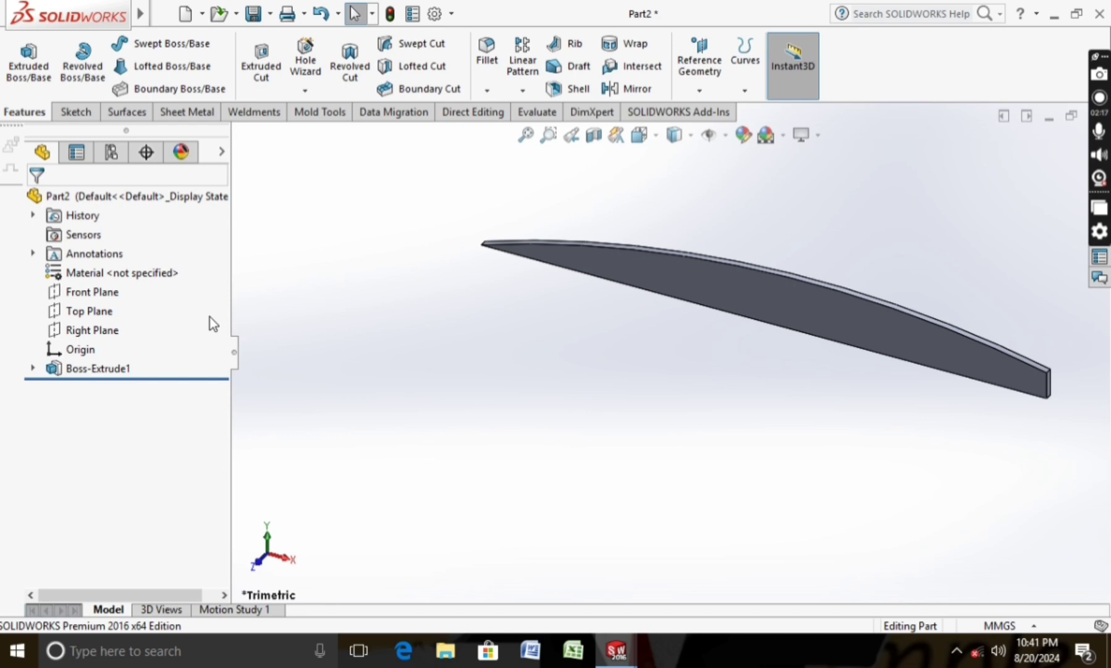
Assign 201 Annealed Stainless Steel (SS) as the part's material.
right_click(162, 278)
click(226, 284)
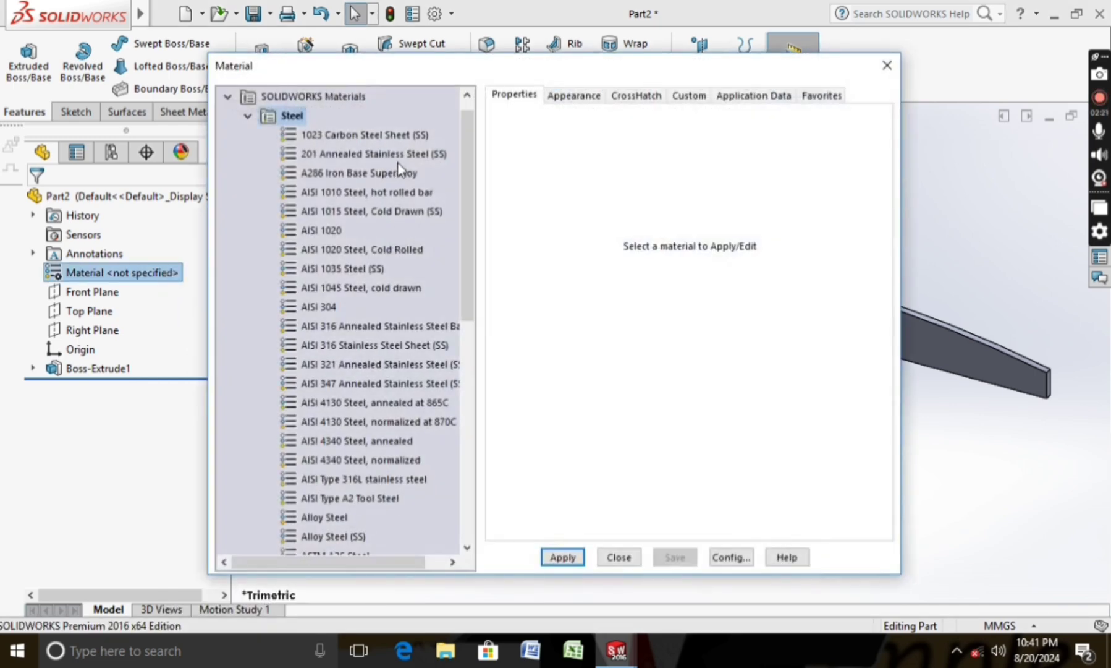
click(396, 155)
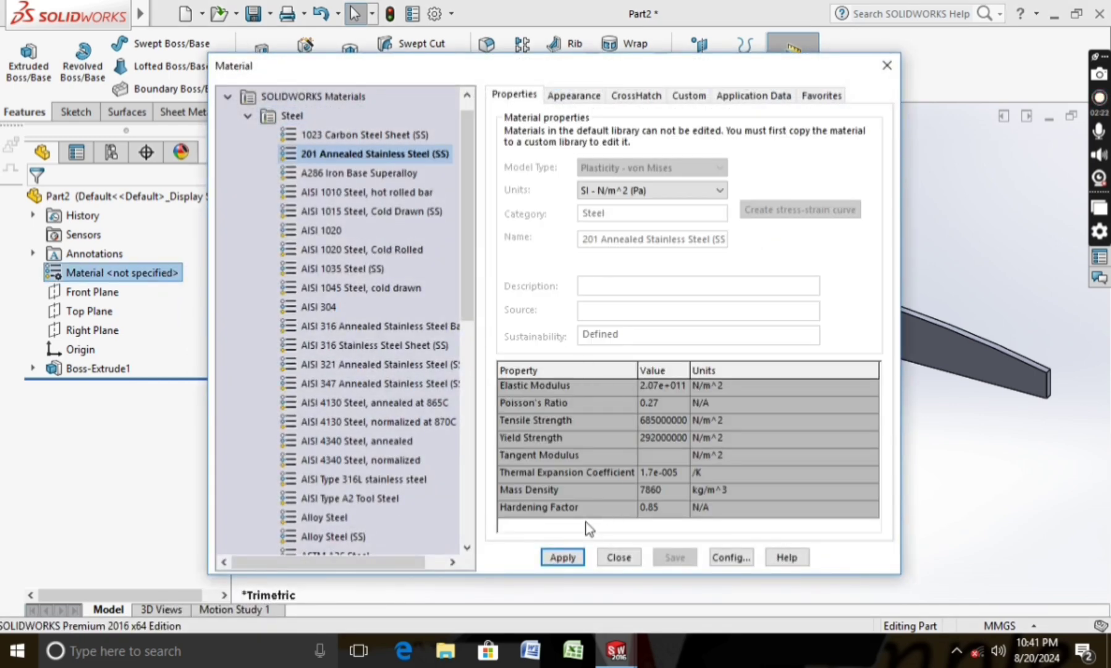
click(561, 557)
click(619, 557)
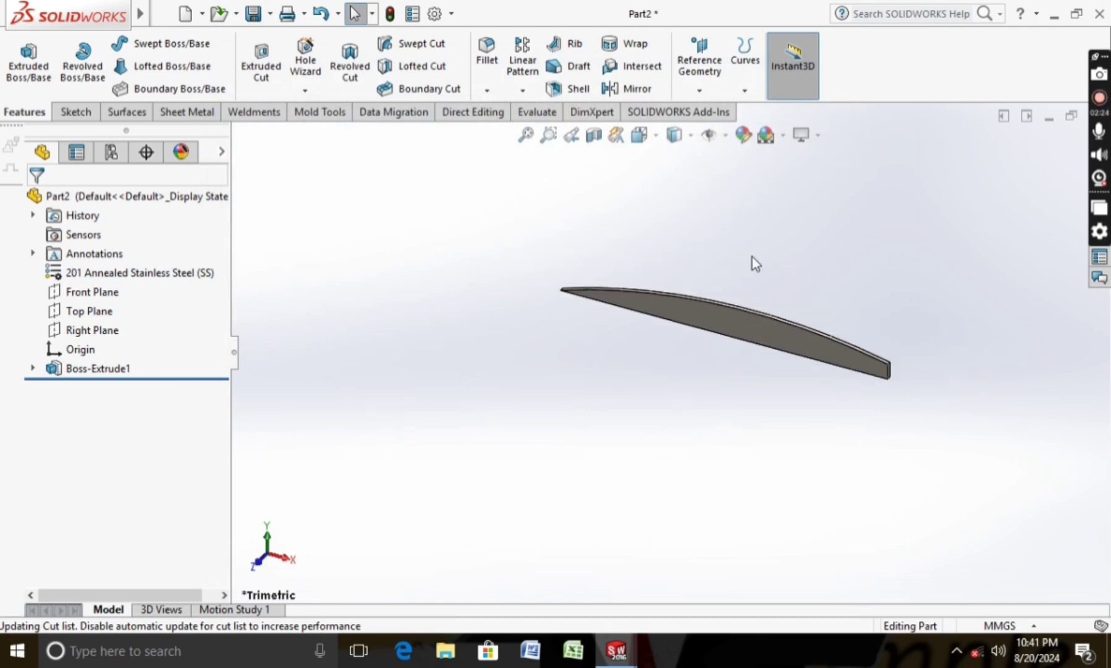
Switch to the Plain White scene and give the blade a white polished-steel appearance.
click(773, 133)
click(777, 179)
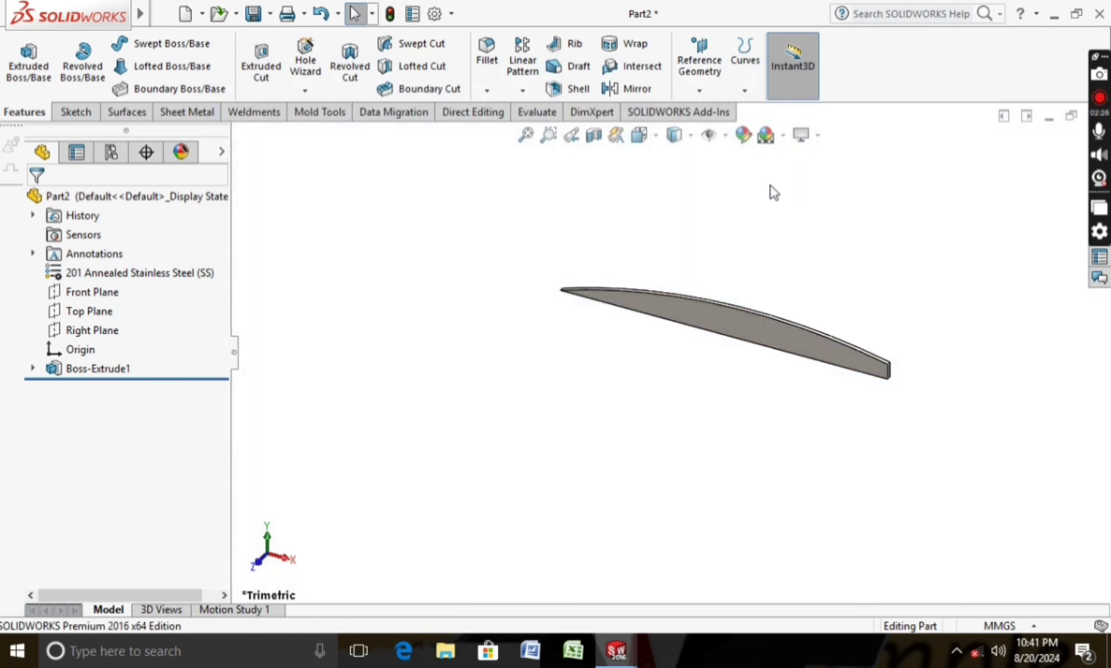
click(750, 141)
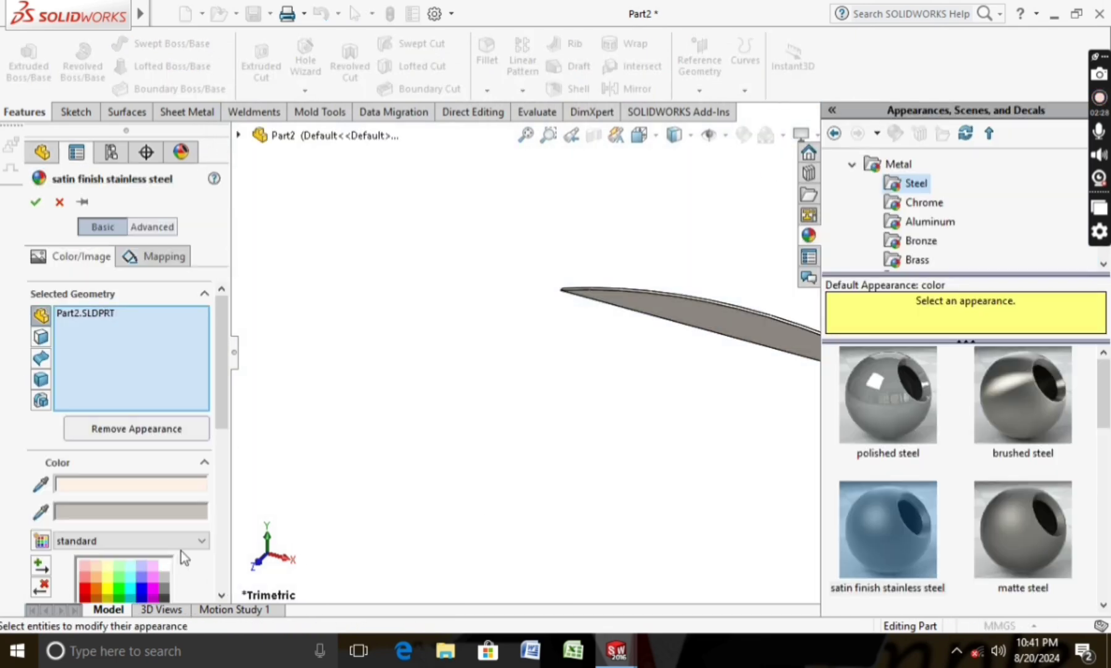
click(163, 566)
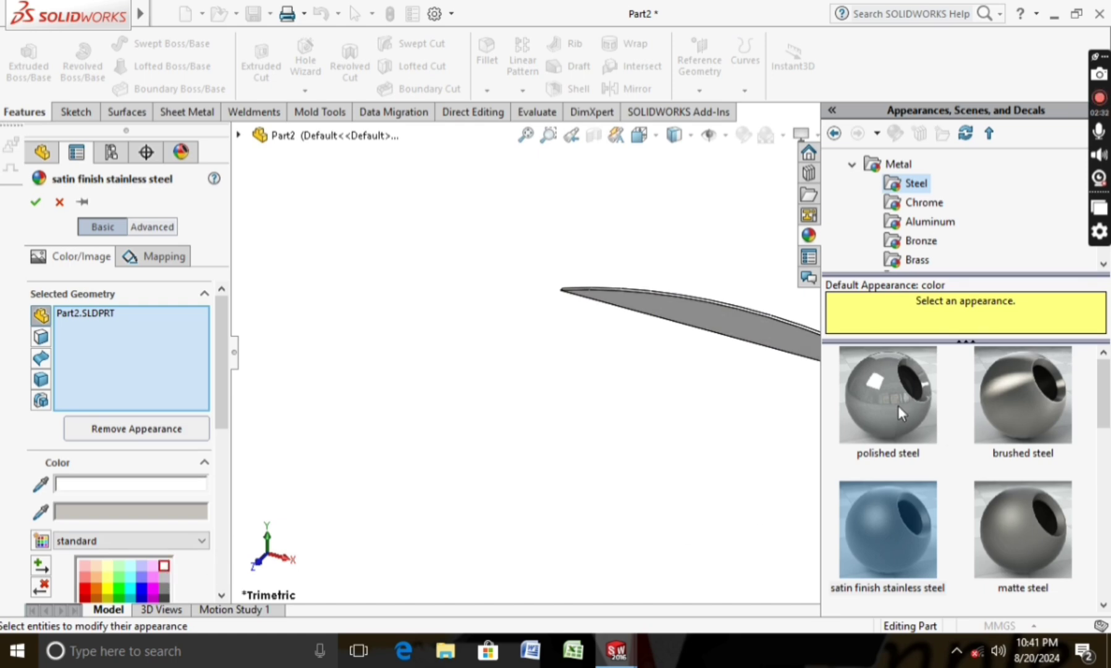
click(899, 407)
click(166, 565)
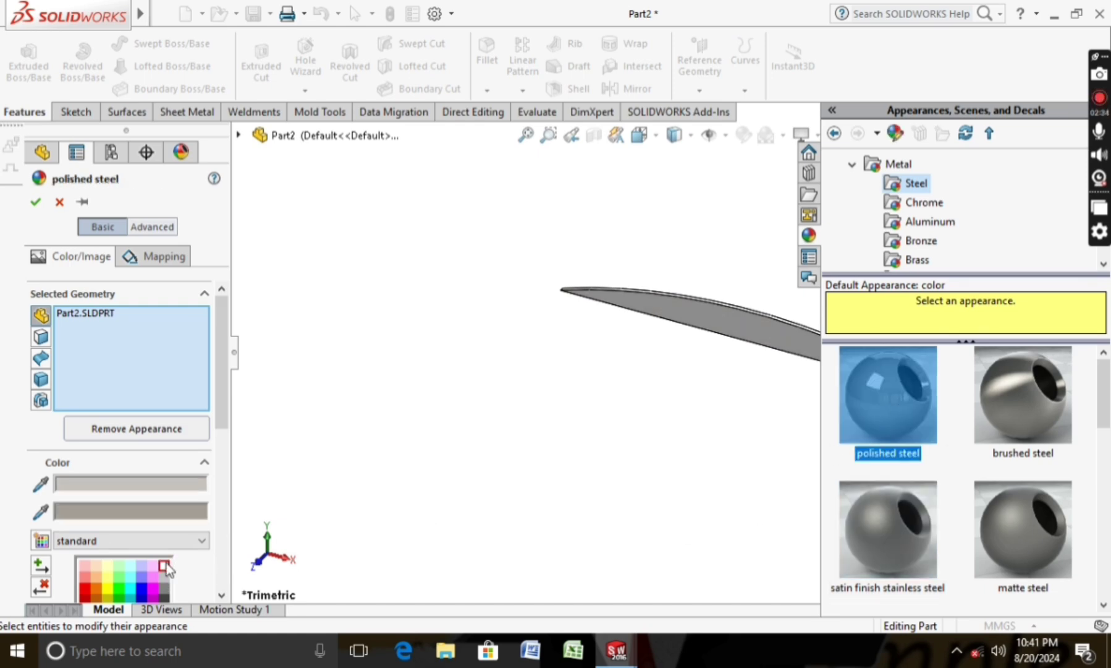
click(37, 202)
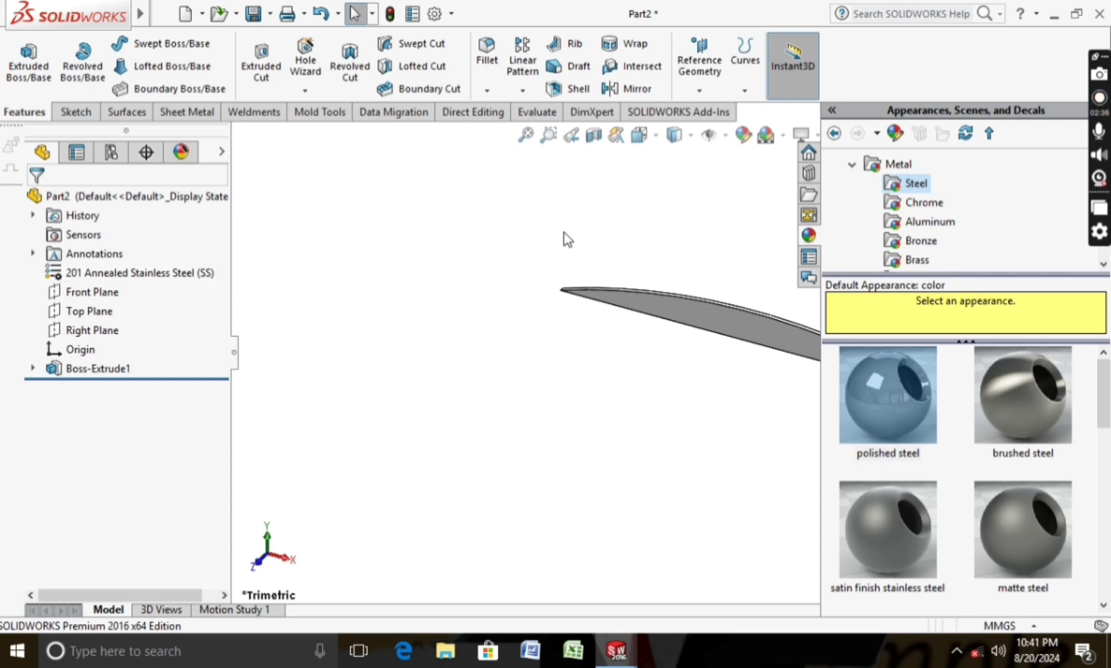
Reconfirm the Plain White scene and orbit the blade to view the finish.
click(783, 135)
mouse_move(811, 179)
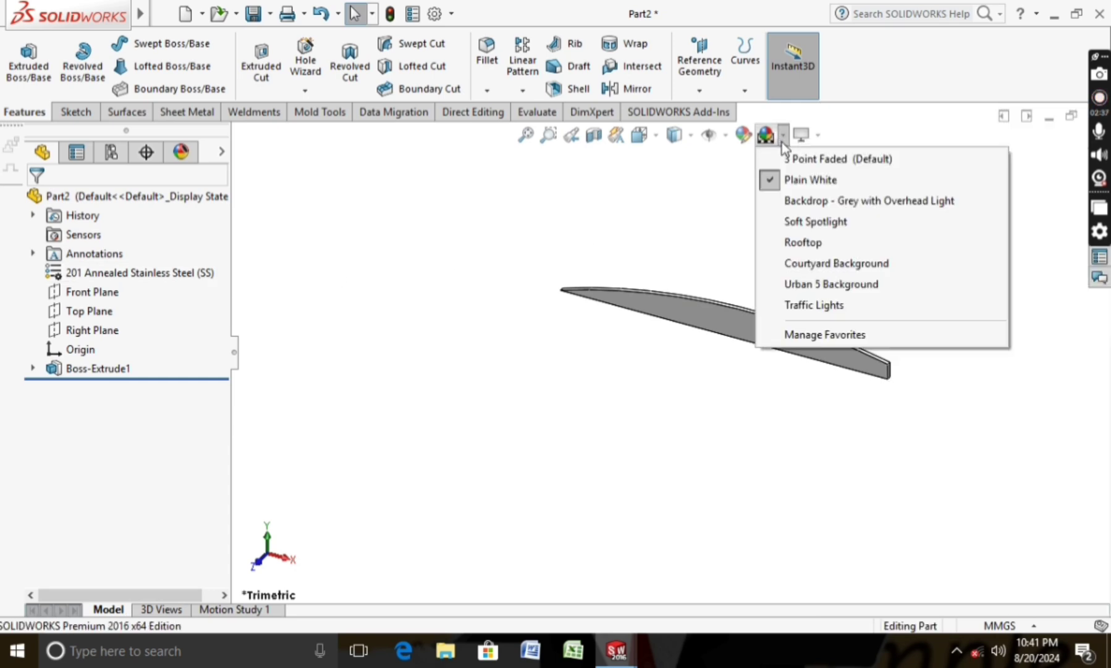
click(797, 184)
scroll(838, 408, down, 2)
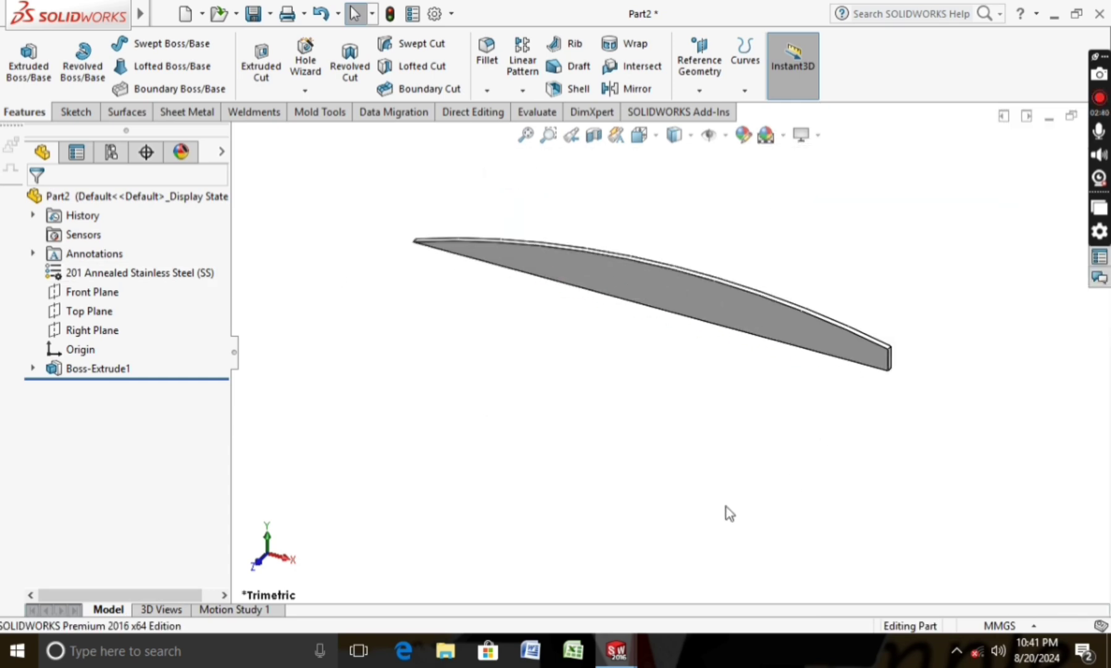
middle_drag(726, 511, 623, 420)
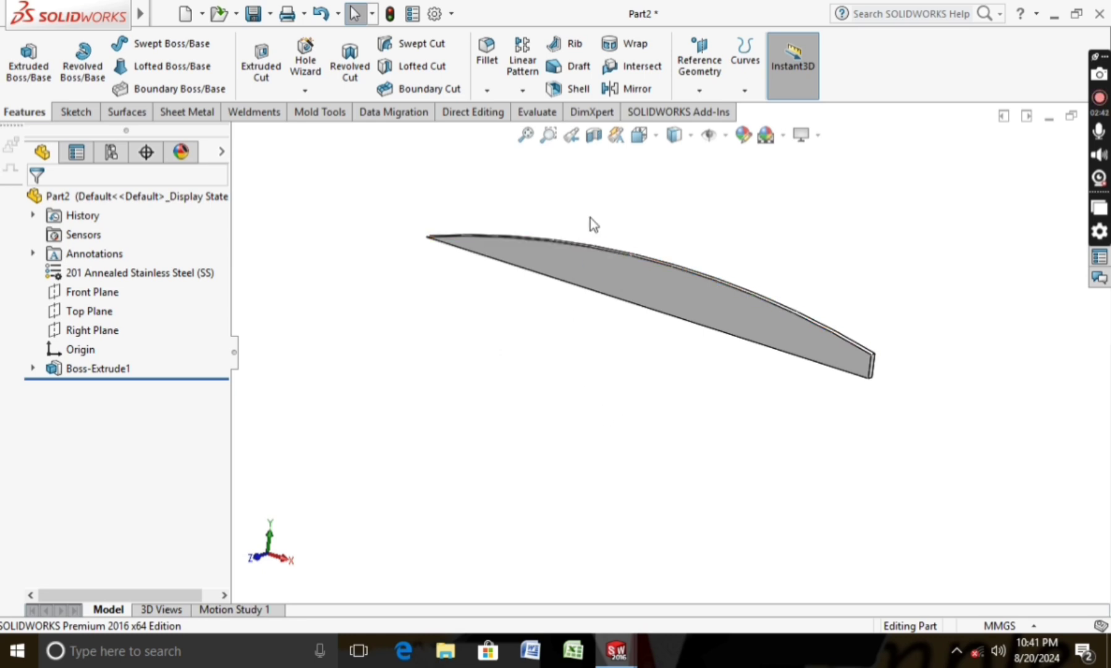
Save the blade part under the name '2'.
click(263, 15)
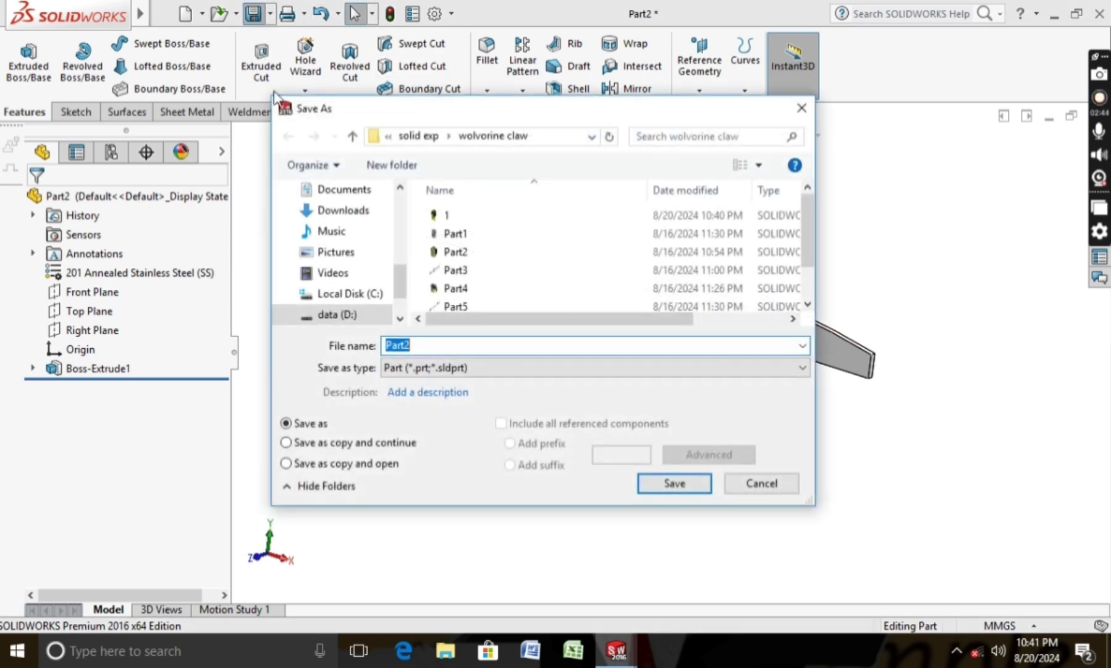
text(2)
key(Return)
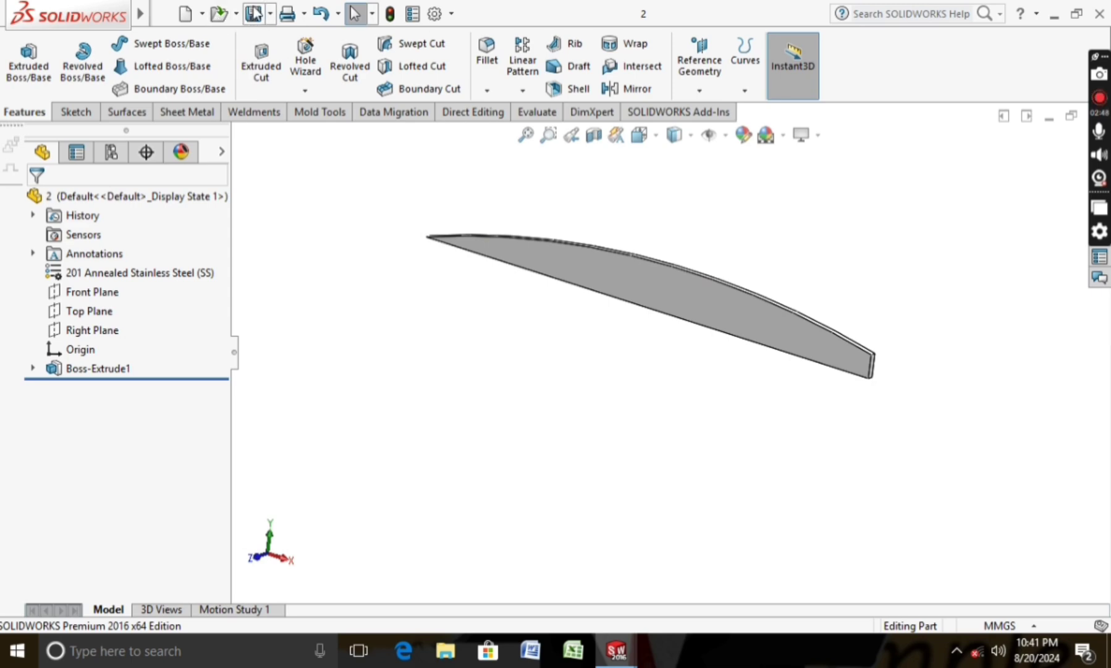
Create a new assembly and cancel the Begin Assembly component placement.
click(185, 15)
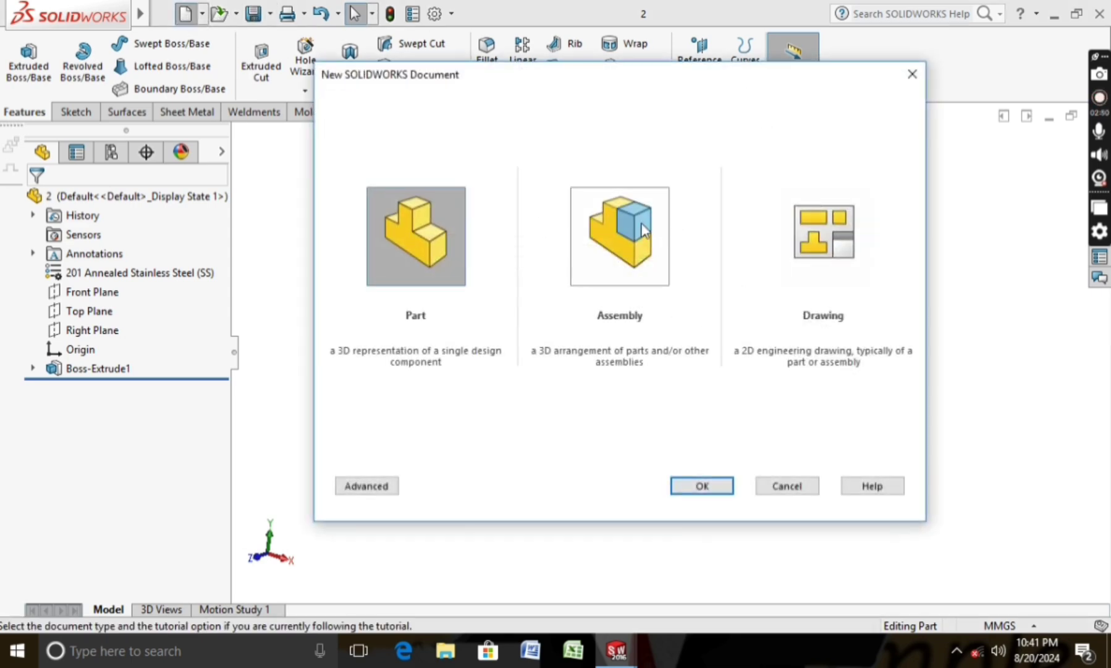
click(643, 232)
click(705, 494)
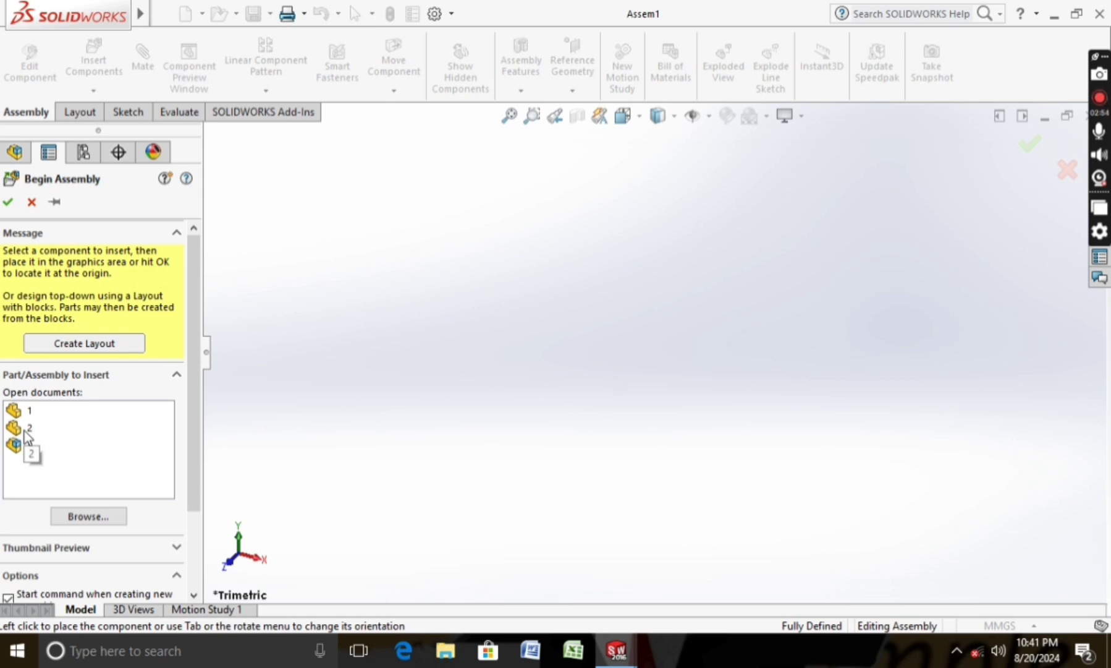
click(24, 431)
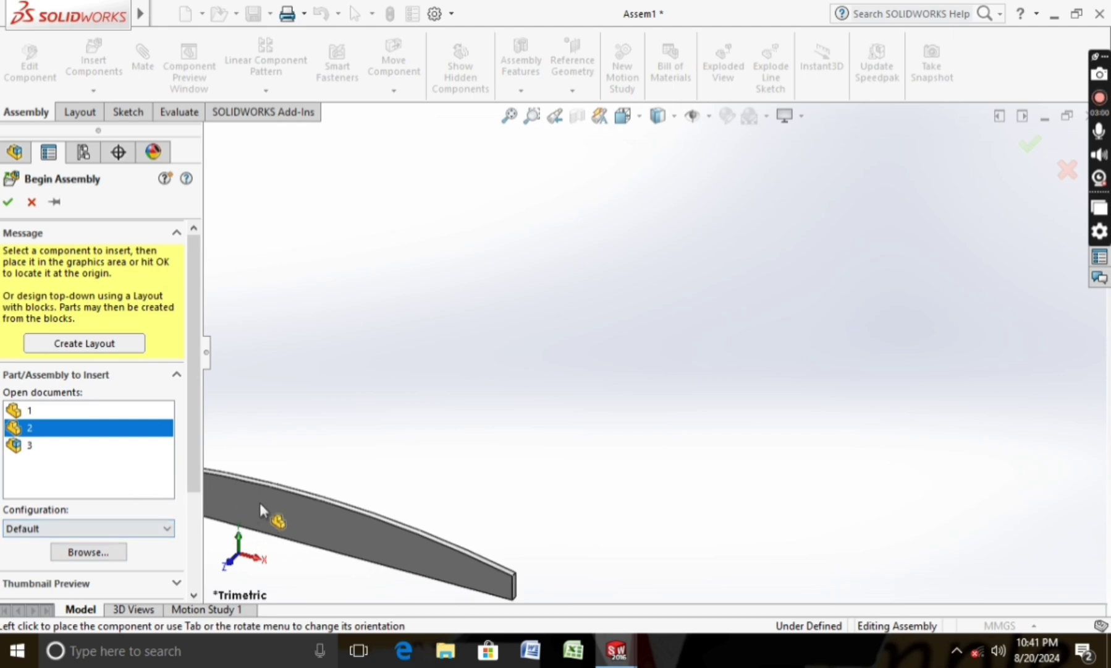
click(32, 201)
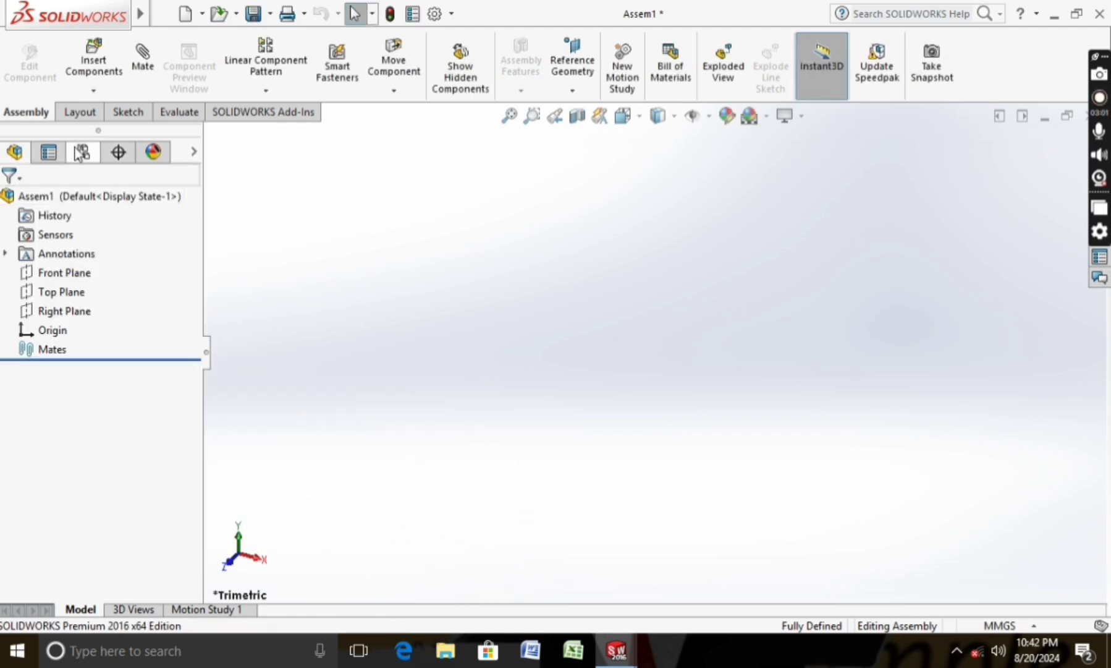
Insert claw part 1, rotated 90° steps about Y and X, into the assembly.
click(103, 74)
click(26, 395)
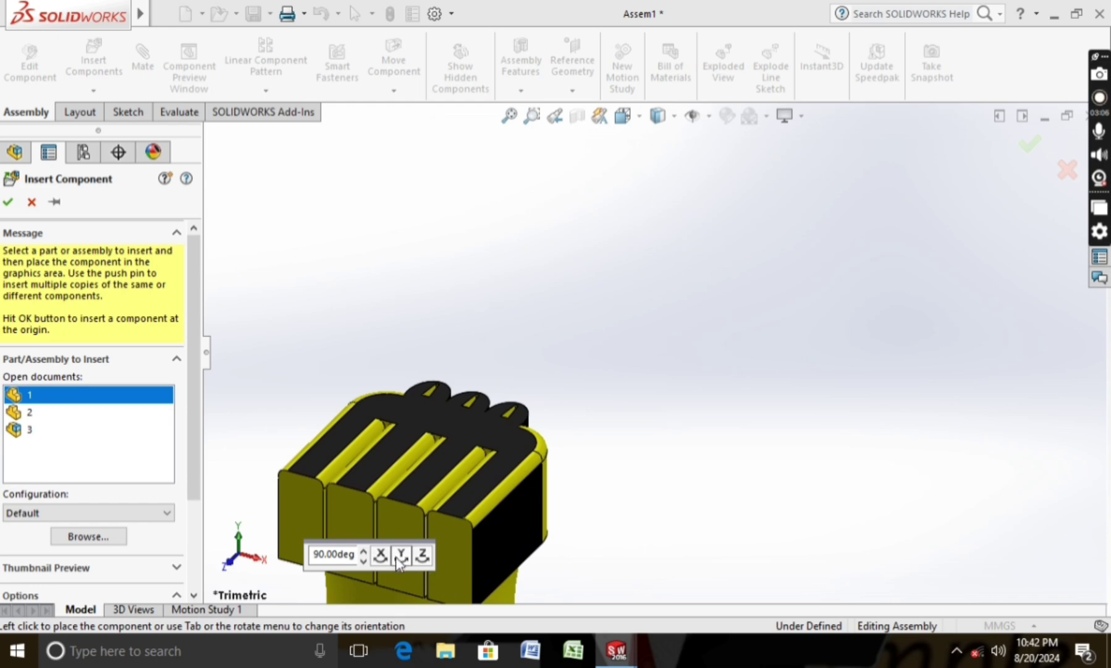
click(400, 559)
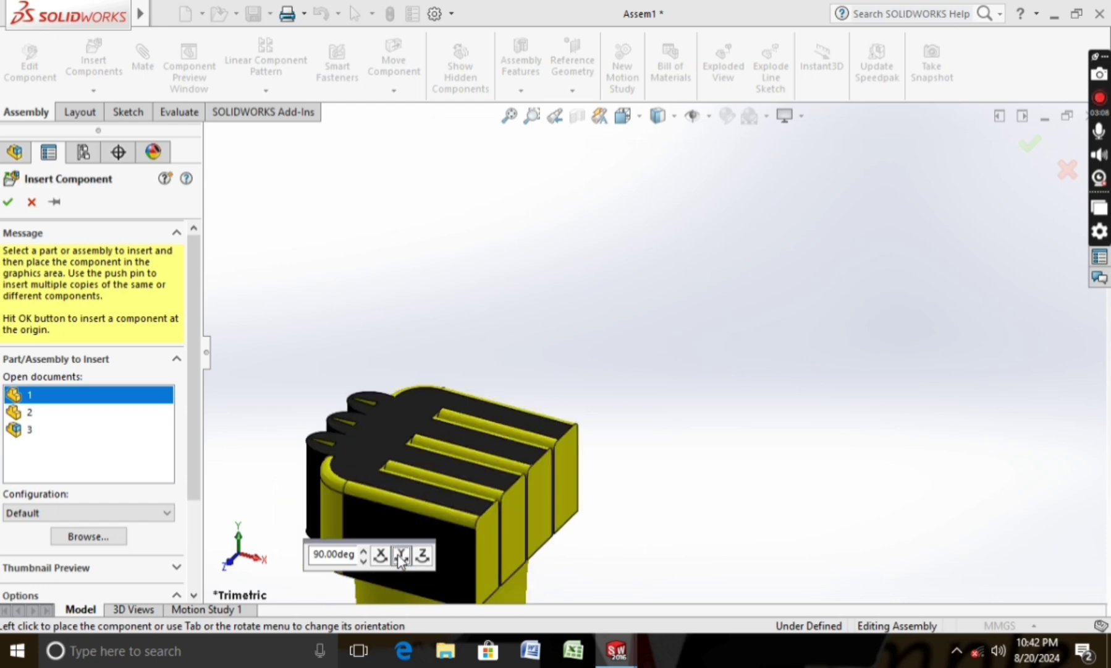
click(400, 558)
click(401, 558)
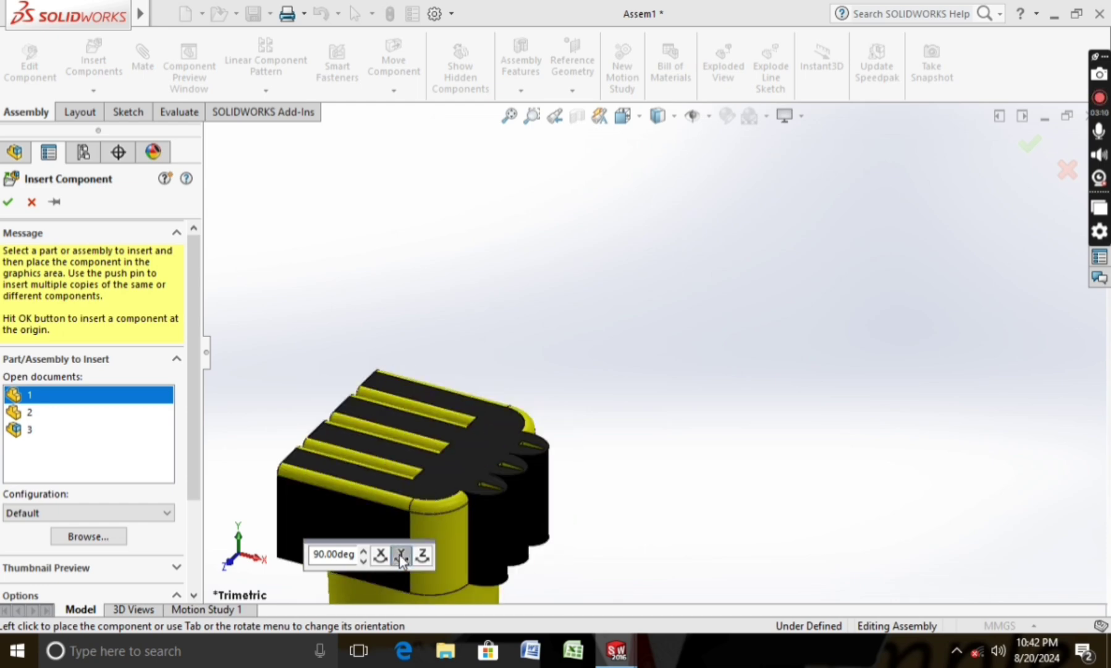
click(401, 558)
click(380, 555)
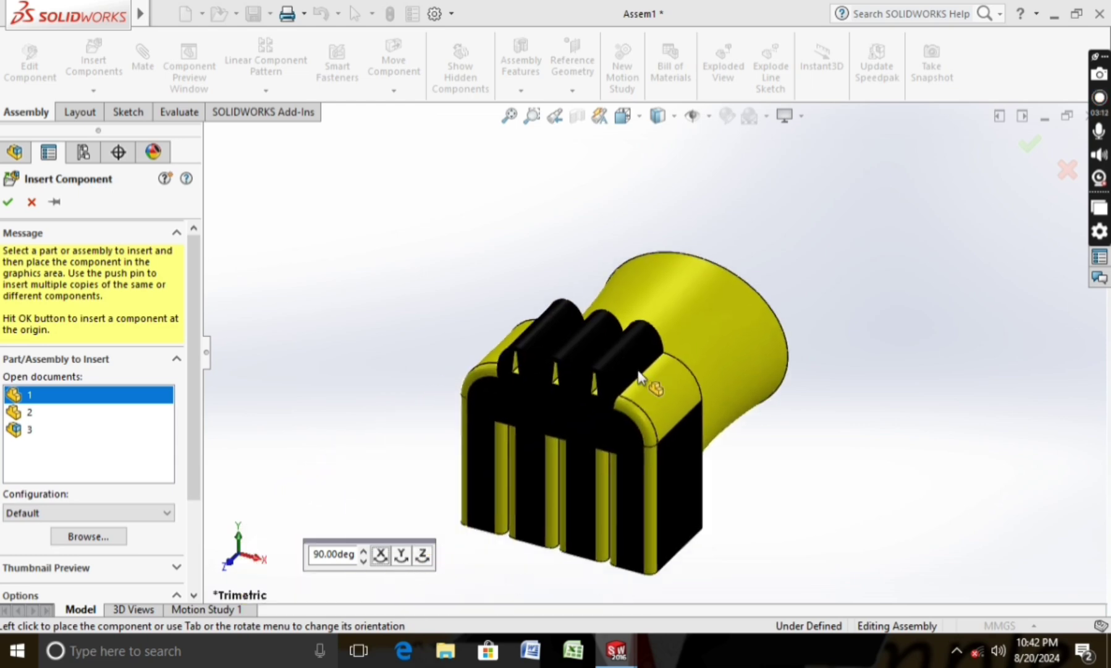
click(639, 377)
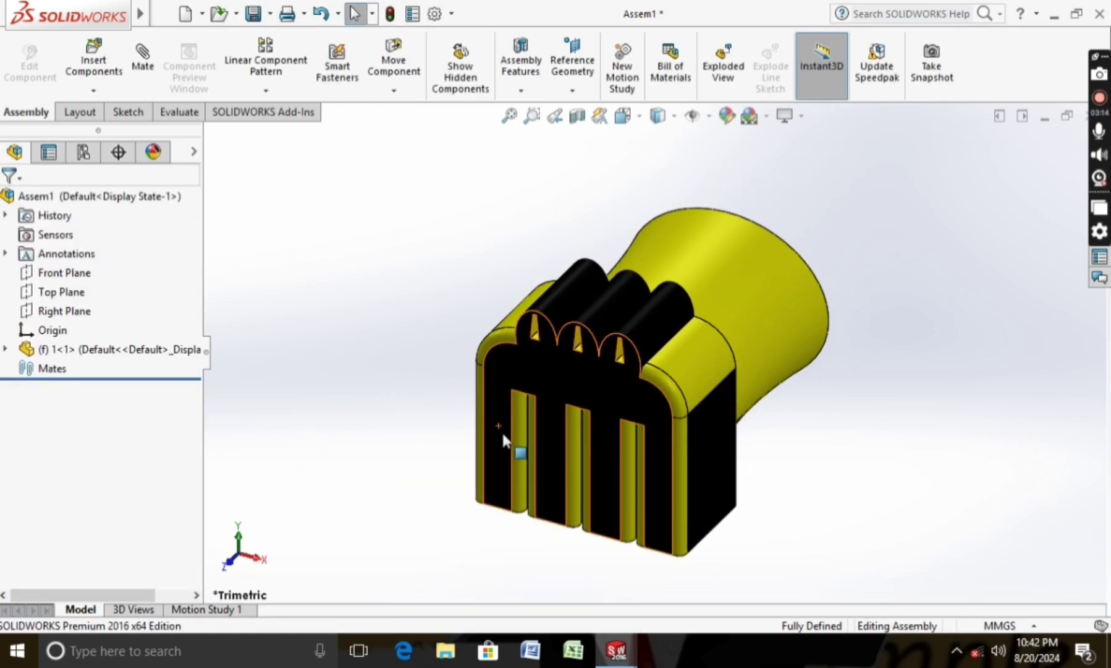
scroll(502, 429, up, 3)
scroll(595, 438, up, 1)
scroll(593, 370, down, 2)
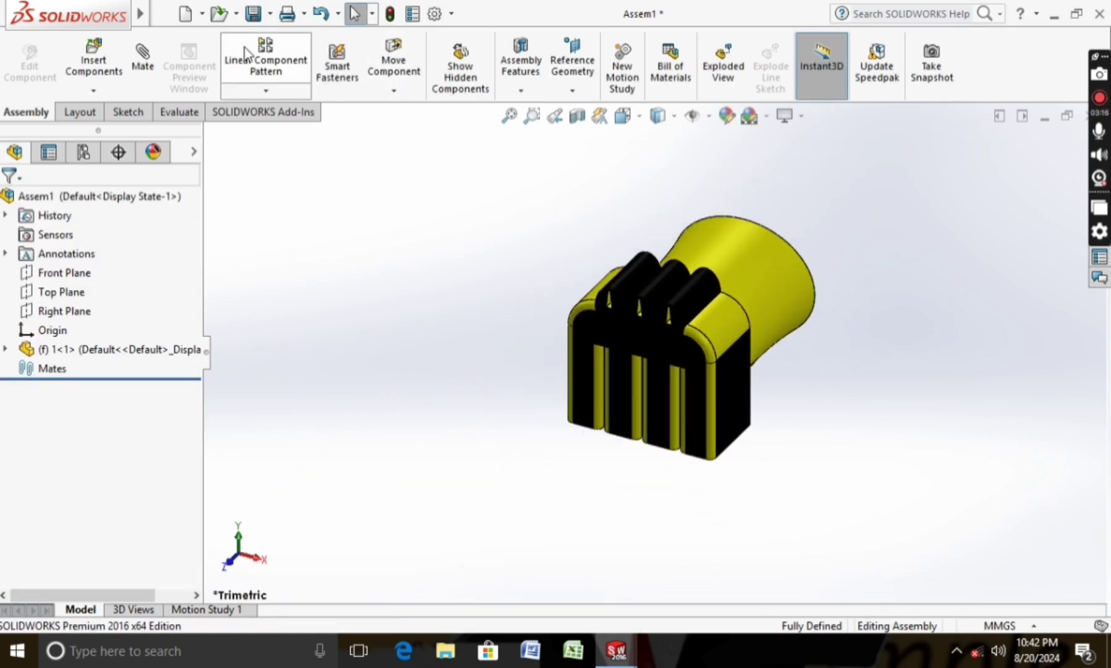
Insert blade part 2, turned 90°, and place it beside the claw.
click(107, 62)
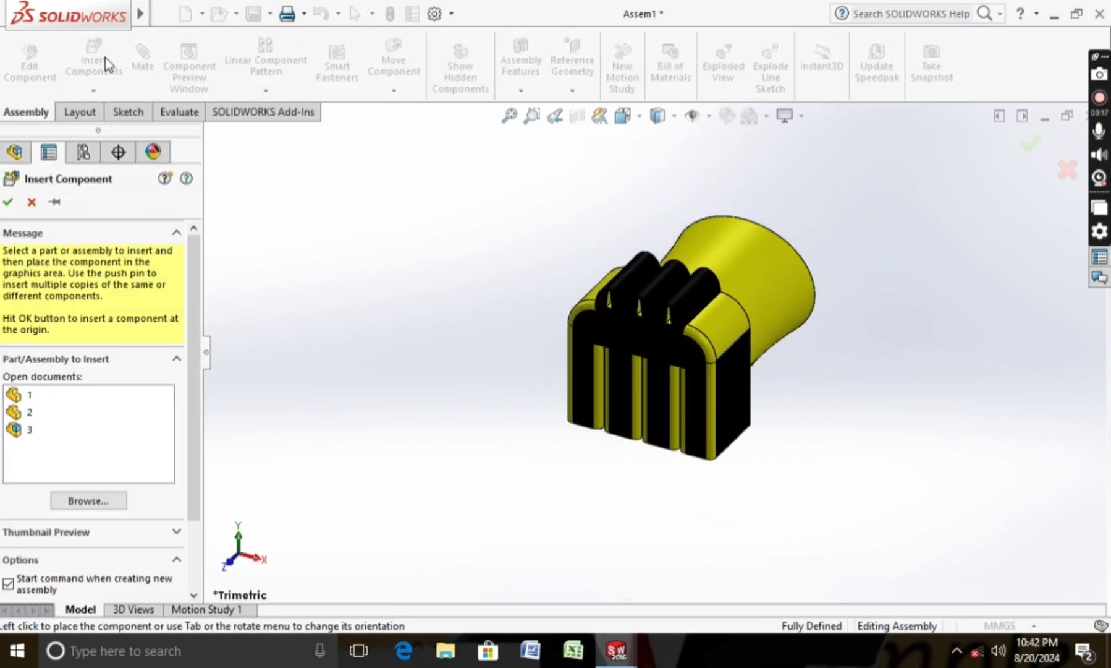
click(25, 413)
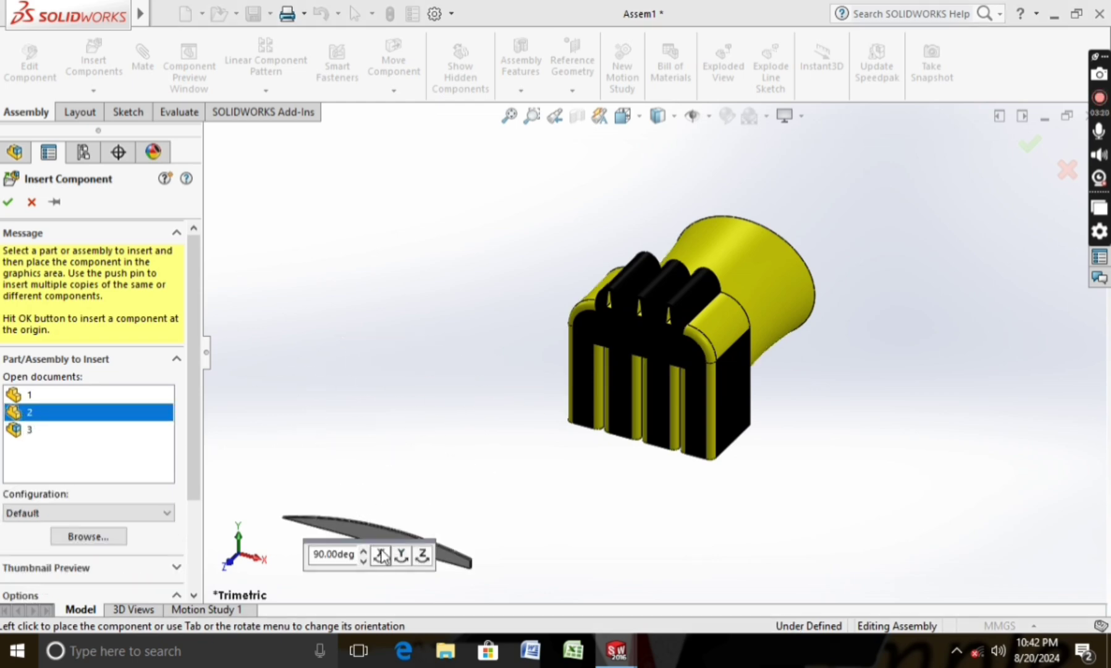
click(402, 563)
mouse_move(489, 441)
middle_down()
mouse_move(497, 383)
mouse_move(451, 340)
mouse_move(564, 301)
middle_up()
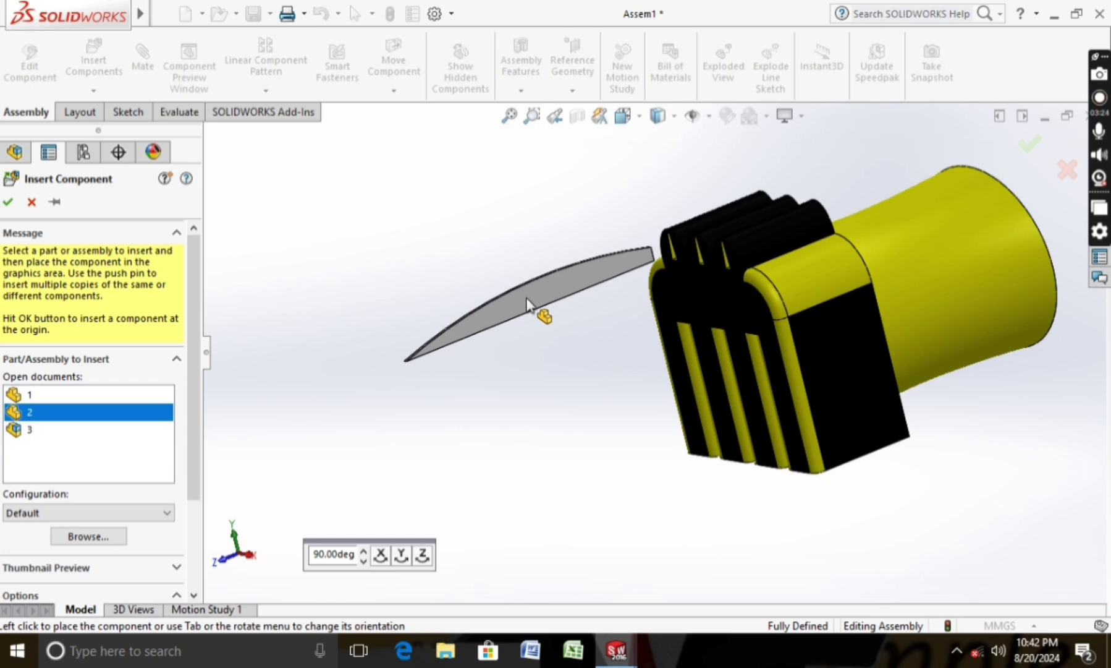
click(519, 318)
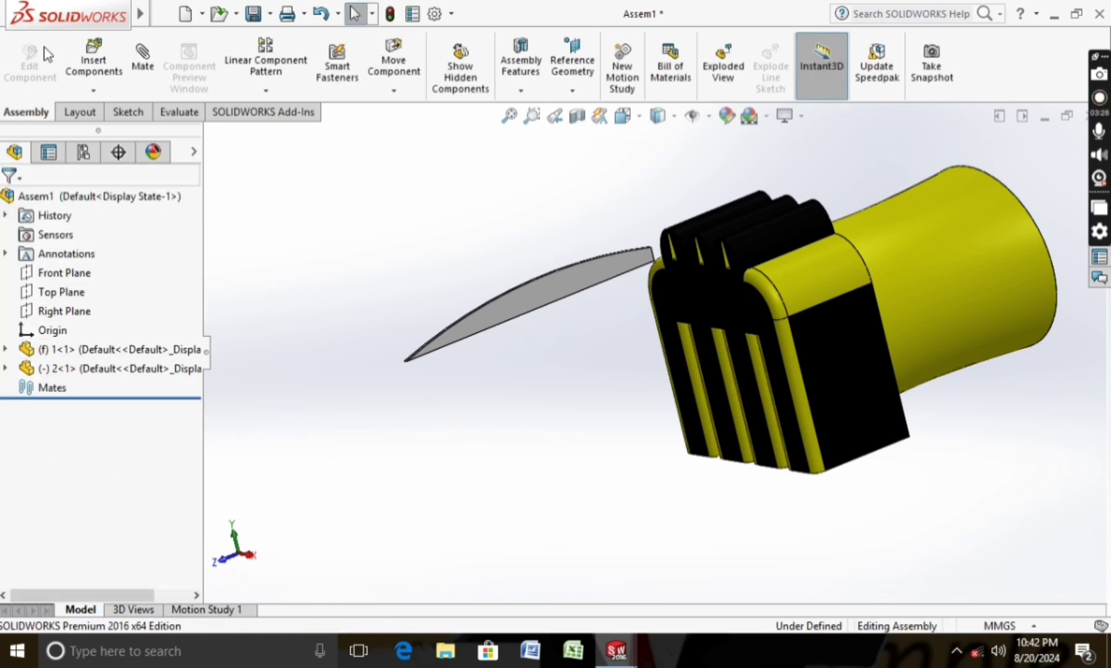
Add a Width mate centring the blade's side faces within the first slot.
click(142, 59)
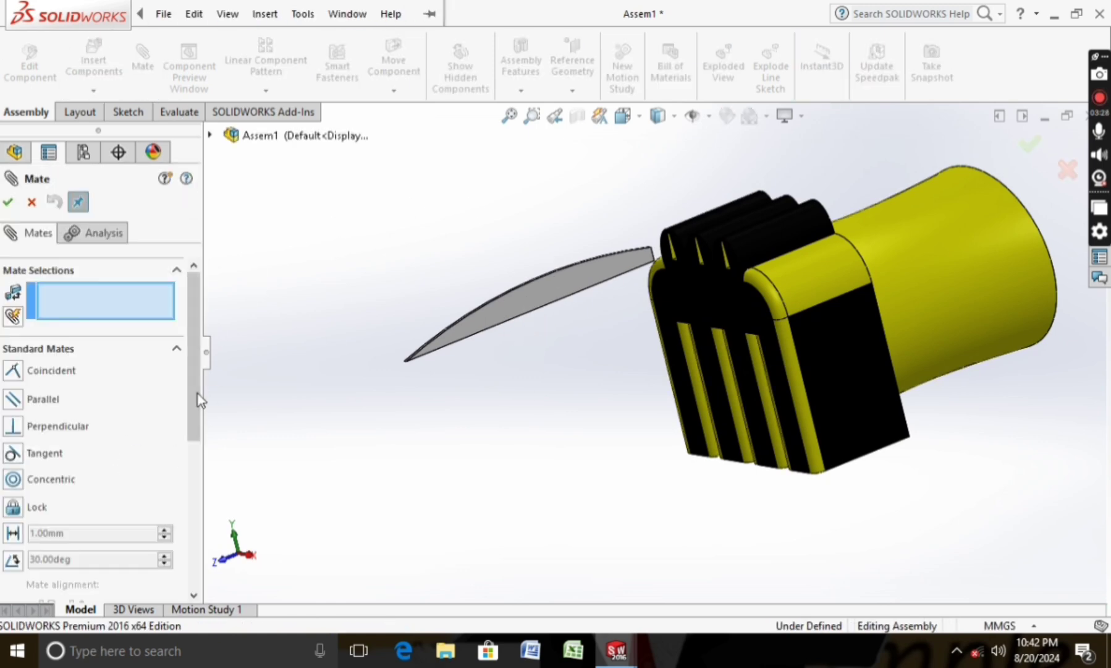
drag(198, 393, 208, 514)
click(173, 377)
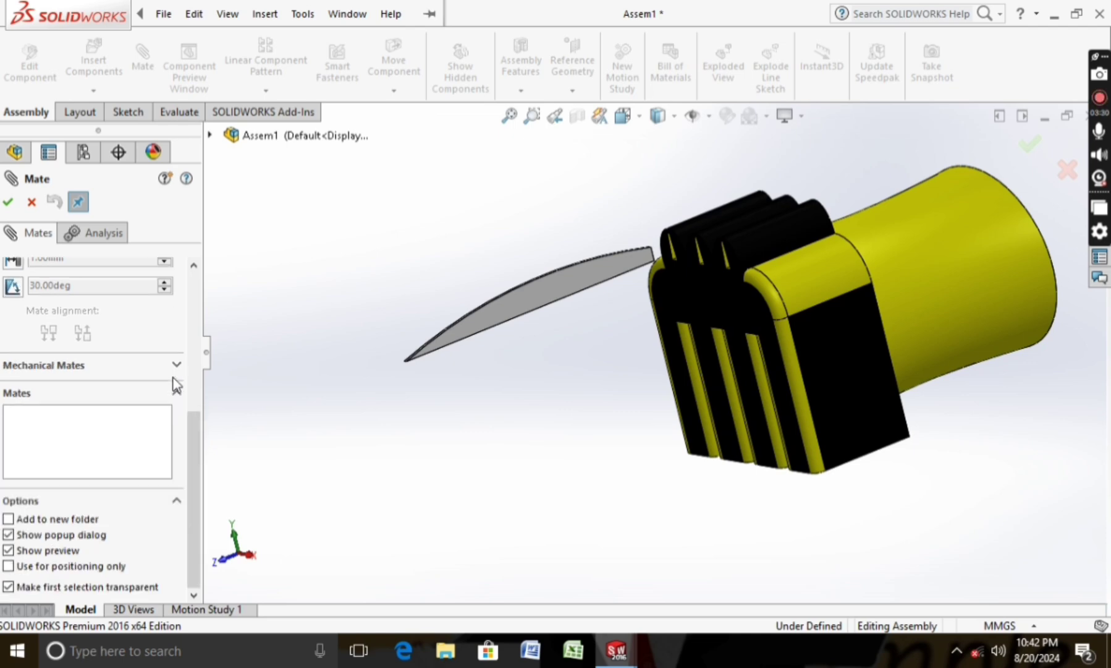
drag(196, 483, 191, 382)
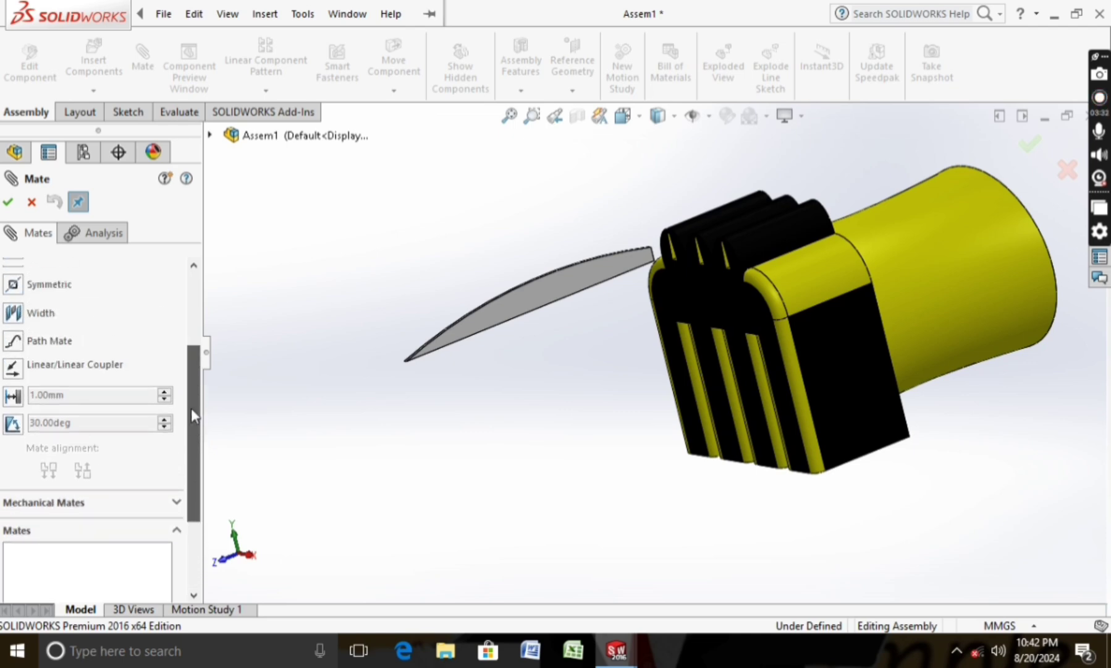
click(12, 373)
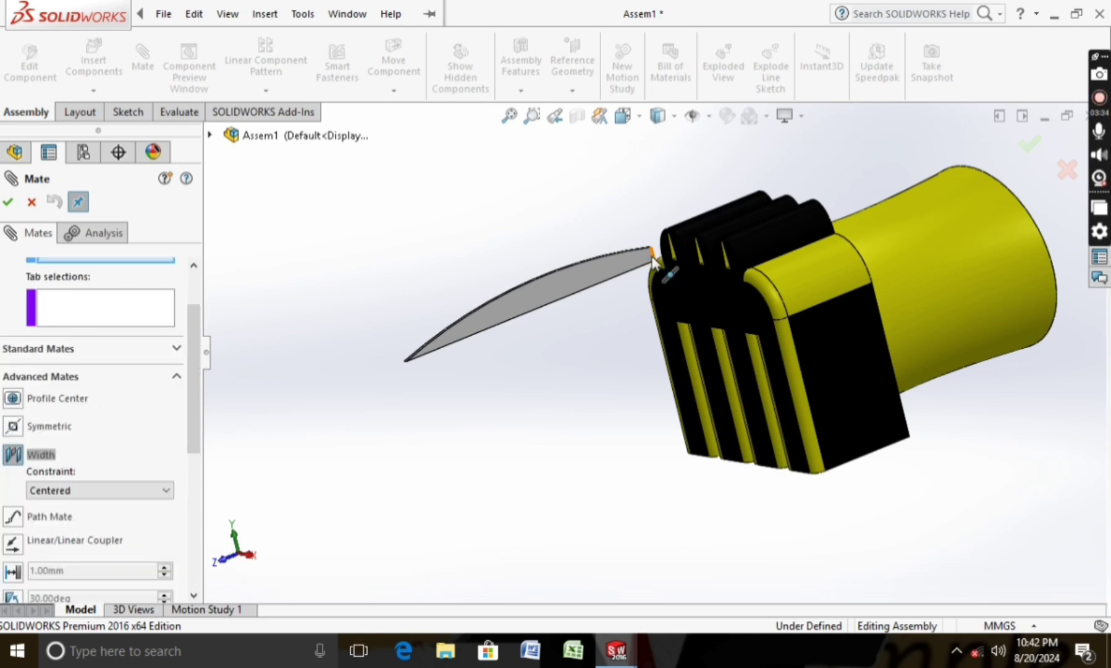
scroll(695, 303, down, 3)
scroll(695, 303, down, 2)
middle_drag(695, 303, 657, 285)
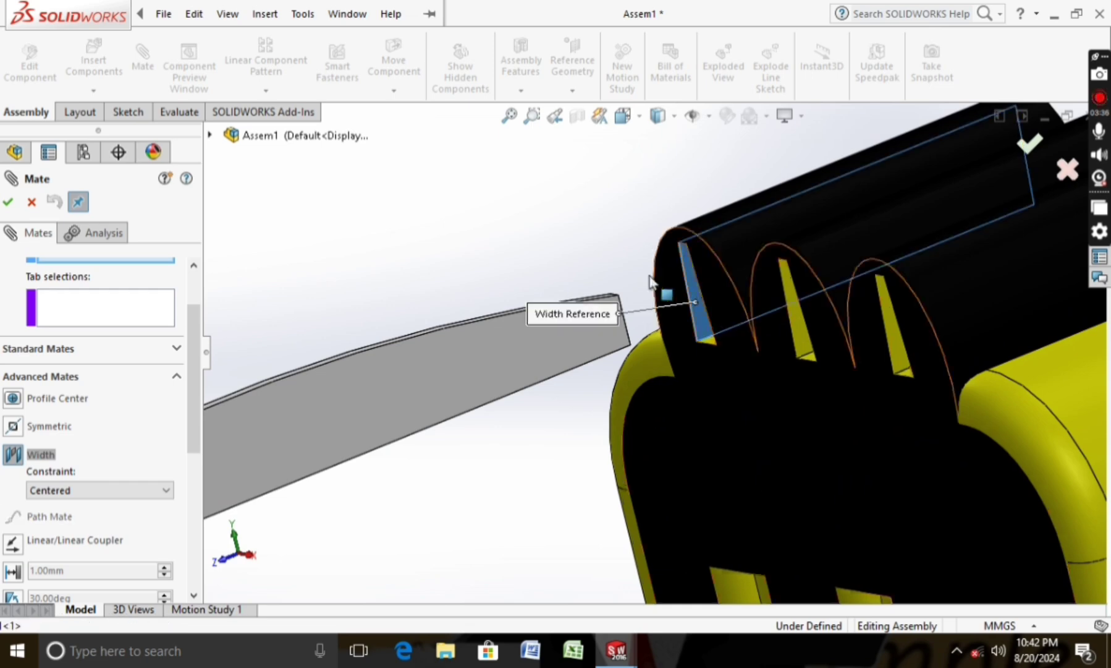
scroll(680, 296, down, 4)
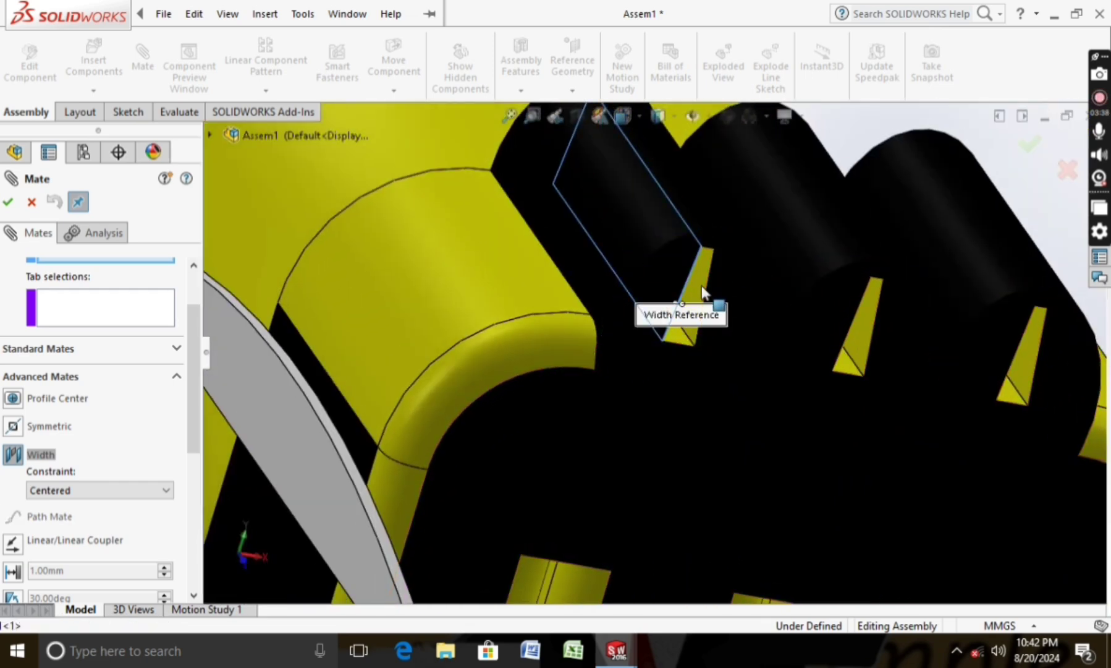
scroll(619, 303, up, 5)
scroll(616, 305, up, 2)
click(426, 361)
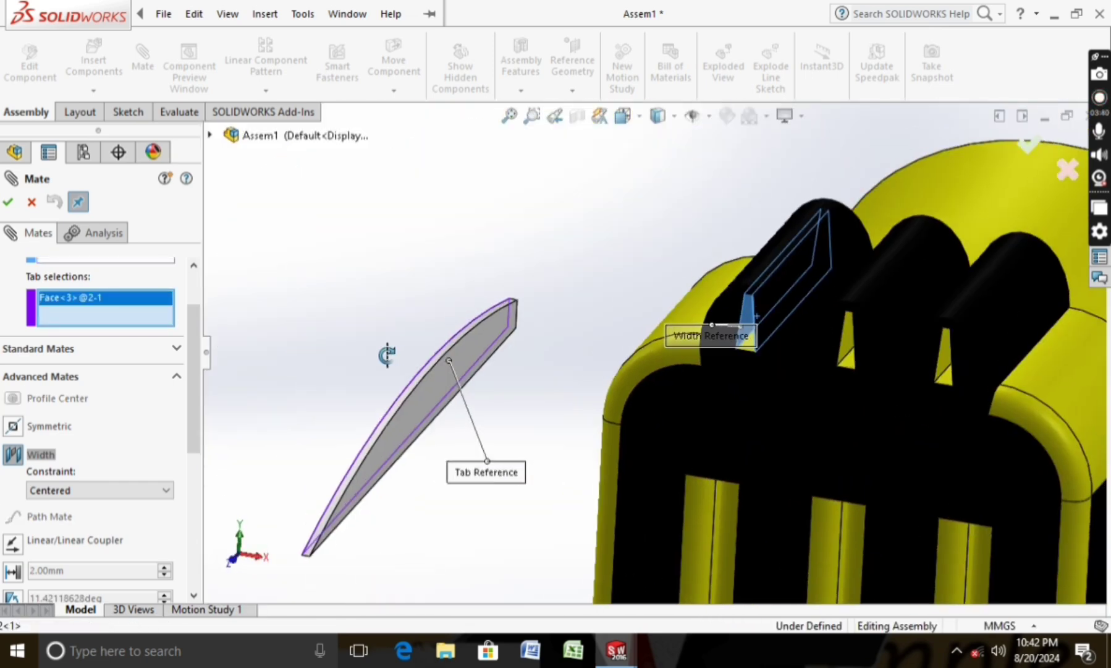
click(433, 381)
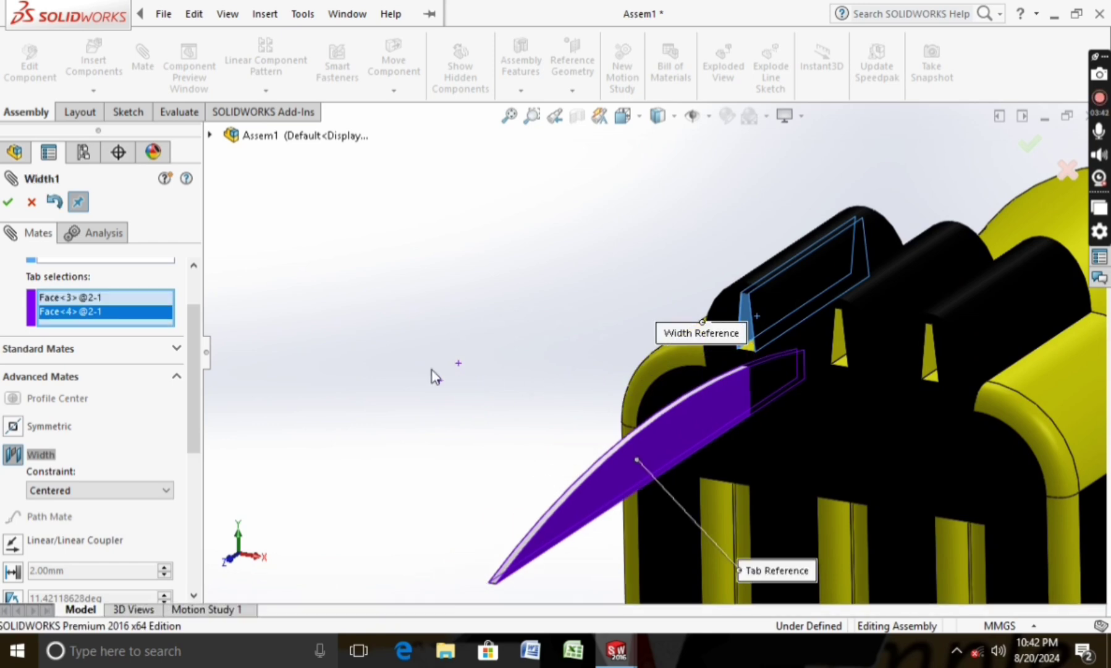
click(8, 203)
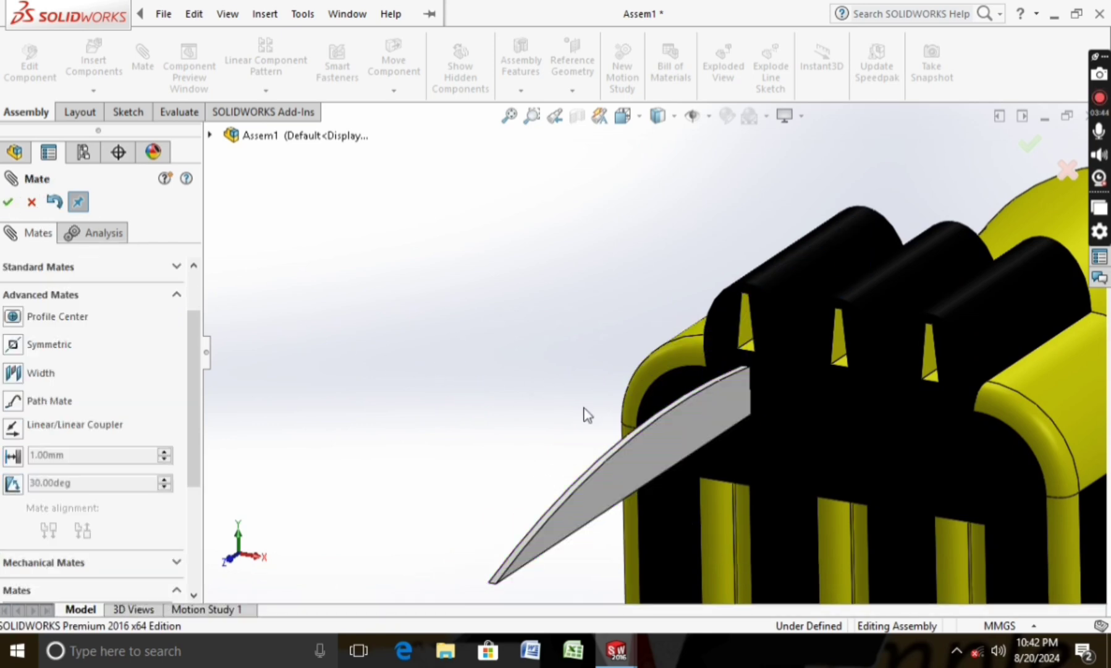
Add a Coincident mate seating the blade edge on the slot edge, then test its movement.
click(669, 374)
click(664, 341)
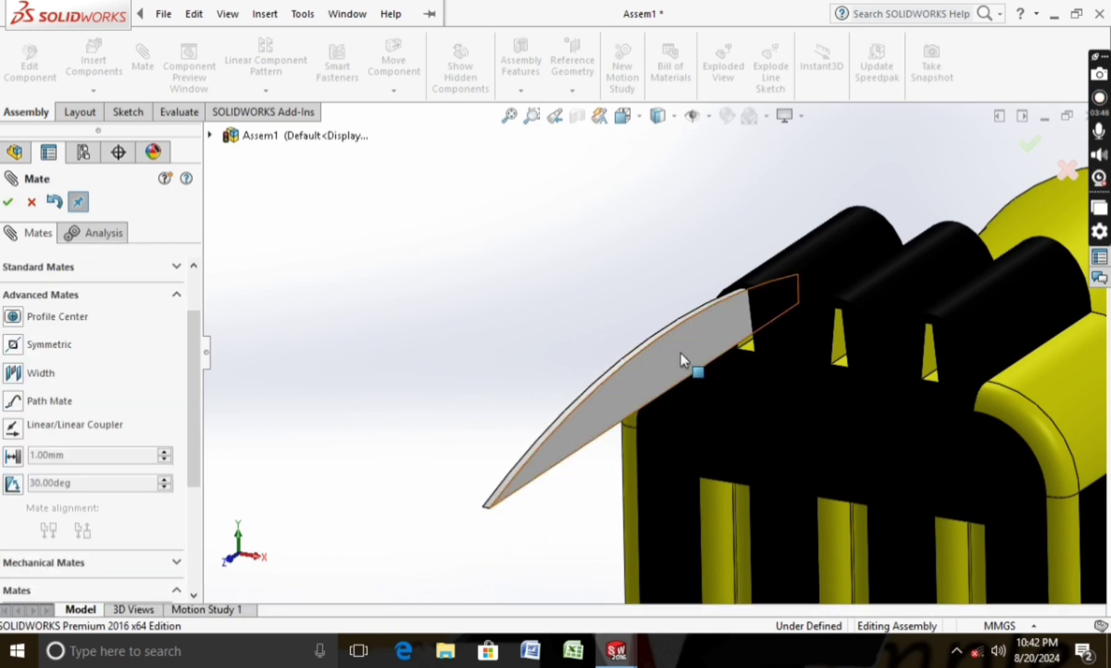
scroll(185, 371, up, 5)
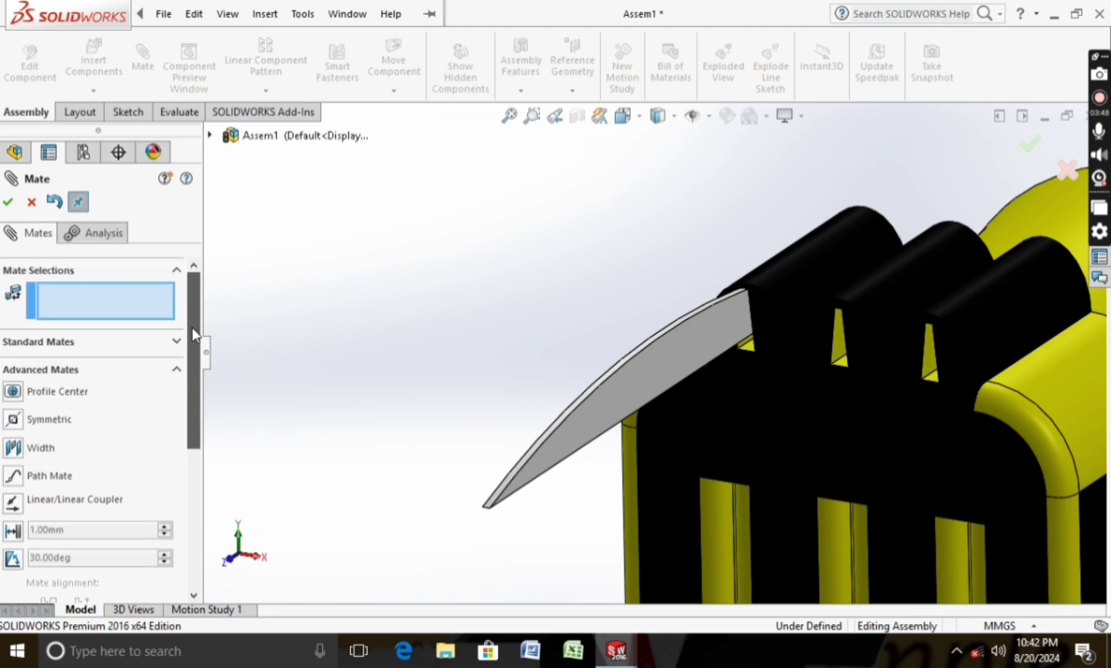
click(173, 342)
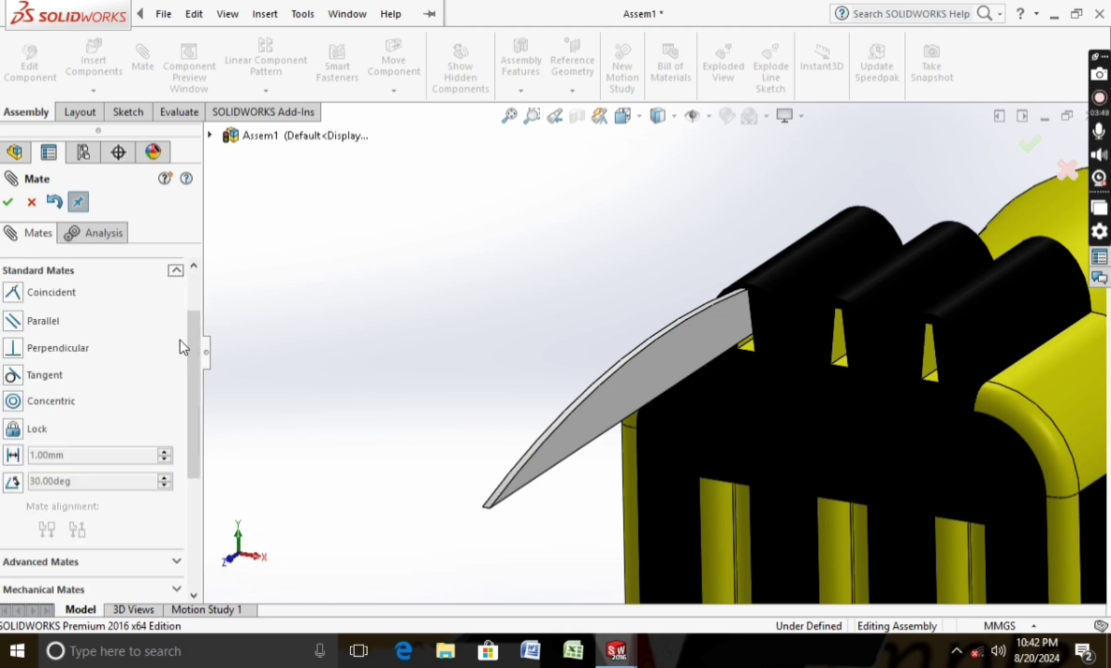
click(15, 292)
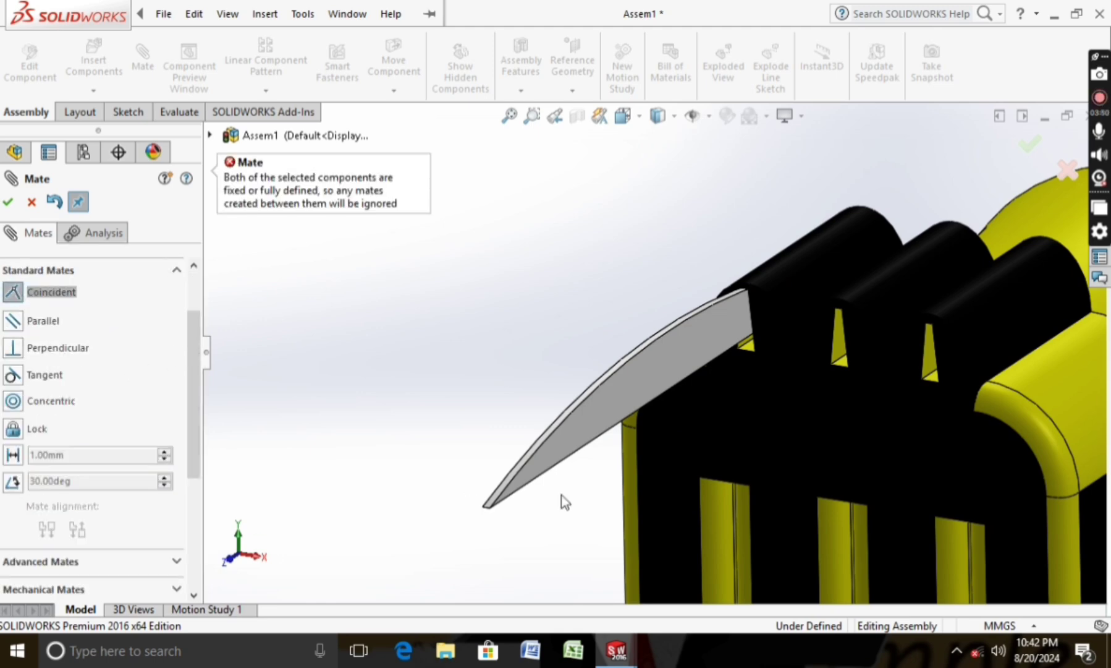
click(751, 354)
middle_drag(608, 479, 578, 330)
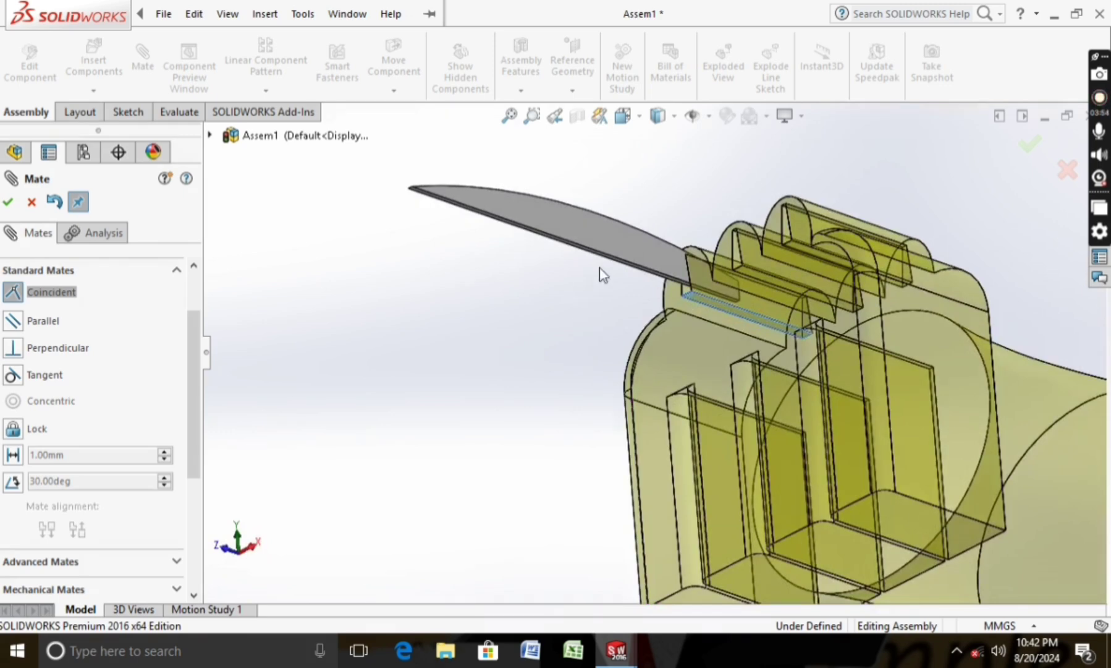
scroll(603, 274, down, 5)
click(623, 278)
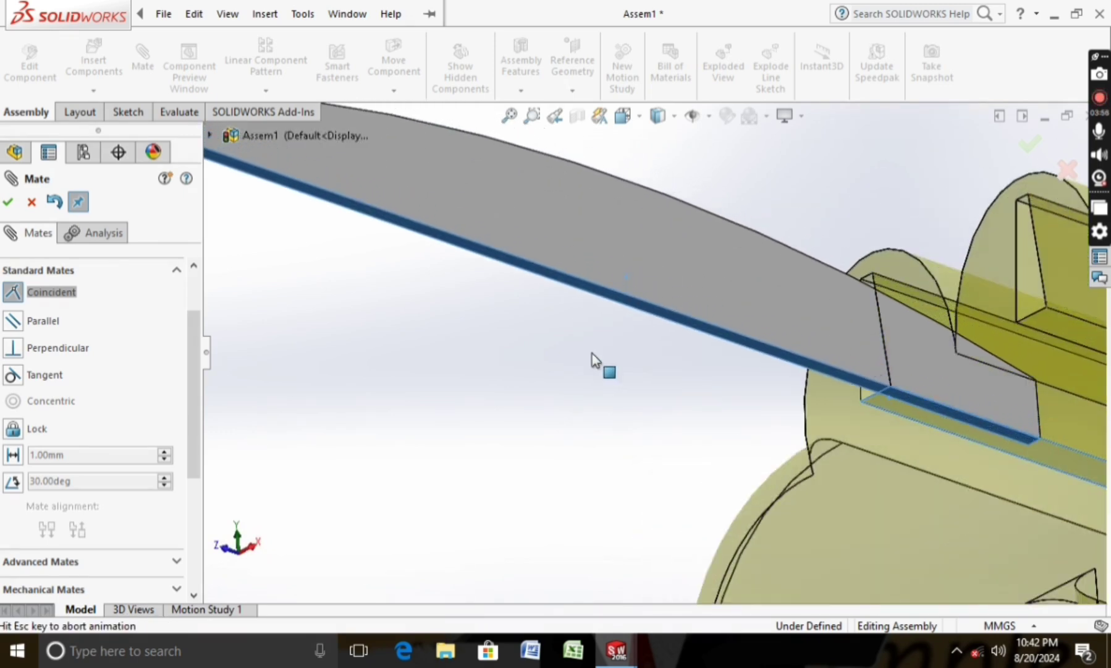
click(808, 422)
mouse_move(744, 426)
middle_down()
mouse_move(662, 399)
mouse_move(590, 509)
mouse_move(595, 519)
middle_up()
mouse_move(615, 418)
mouse_down()
mouse_move(445, 397)
mouse_move(558, 475)
mouse_up()
Add a Limit Distance mate on the blade face with a 55 mm maximum.
mouse_move(558, 475)
middle_down()
mouse_move(546, 464)
mouse_move(529, 497)
mouse_move(528, 534)
middle_up()
scroll(200, 422, down, 1)
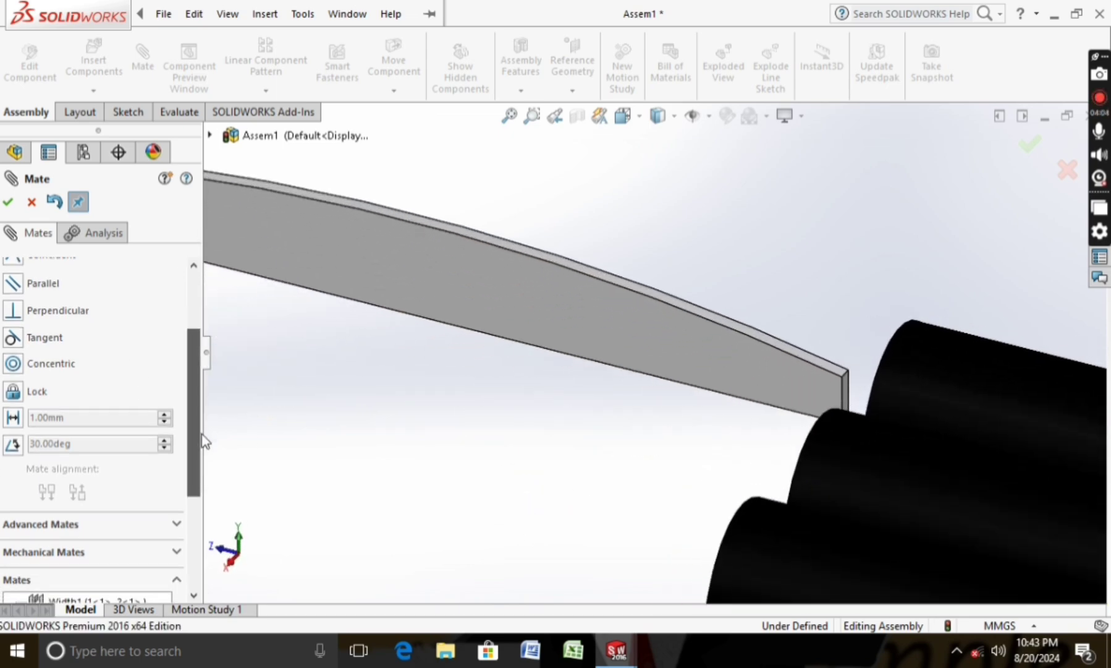
scroll(175, 513, down, 3)
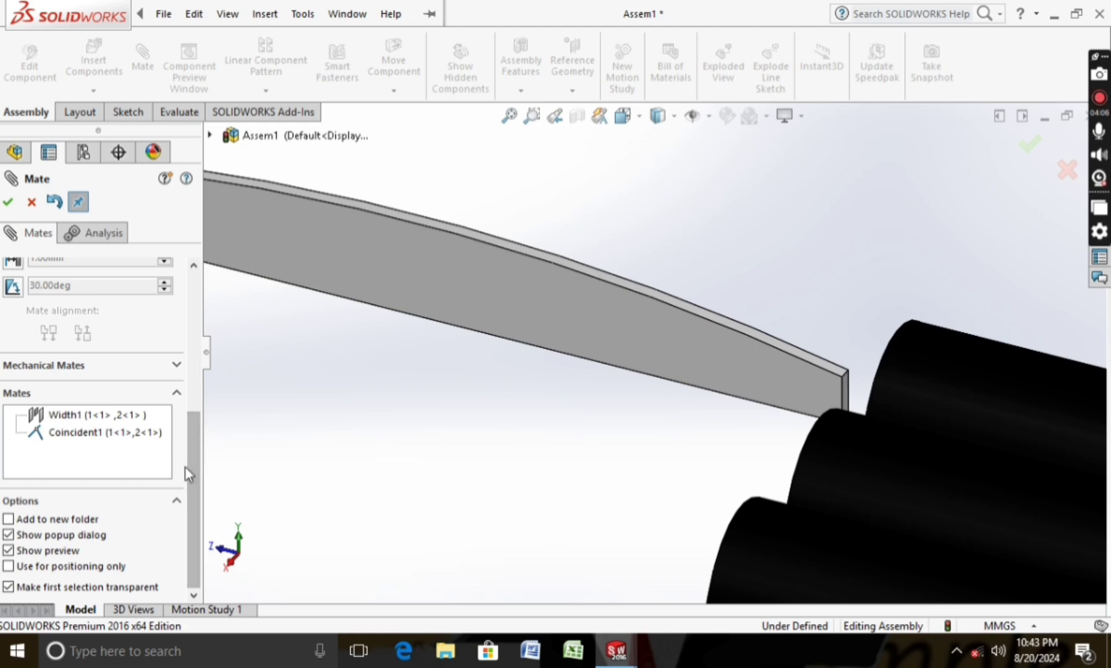
scroll(86, 433, up, 3)
scroll(13, 414, up, 2)
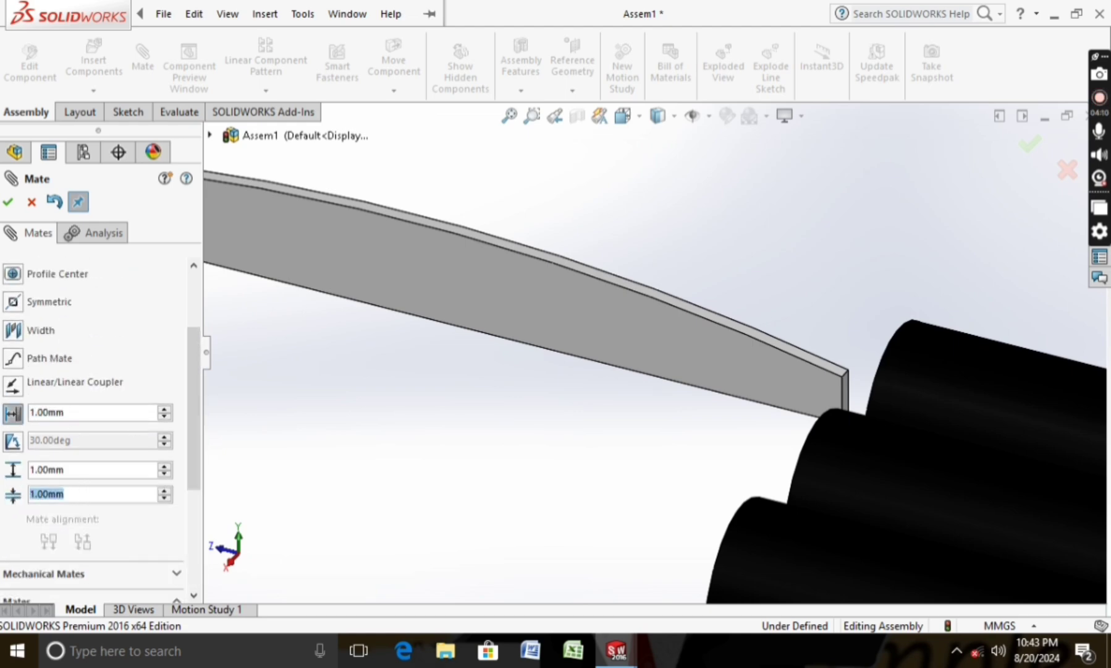
scroll(38, 490, down, 1)
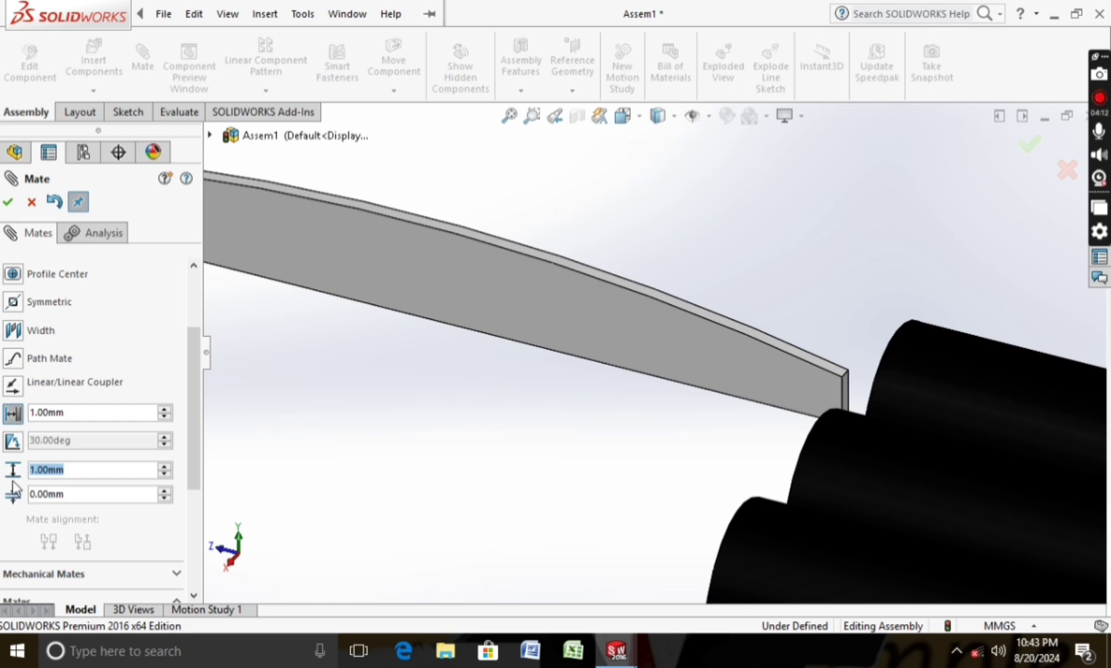
text(55)
key(Return)
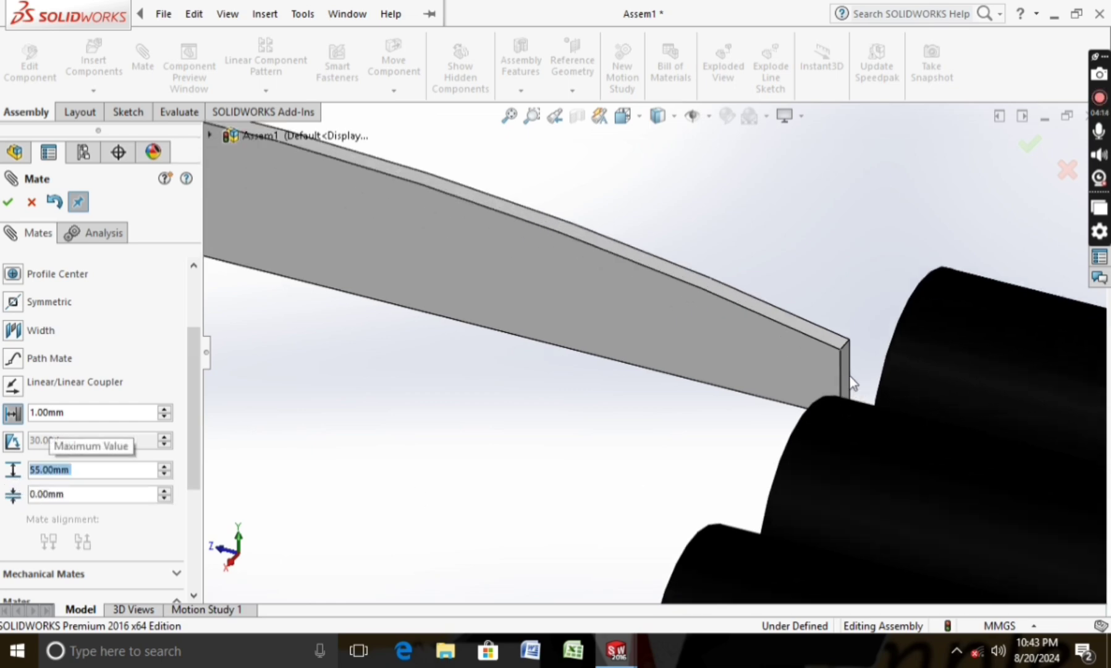
mouse_move(849, 377)
middle_down()
mouse_move(987, 383)
mouse_move(1004, 417)
middle_up()
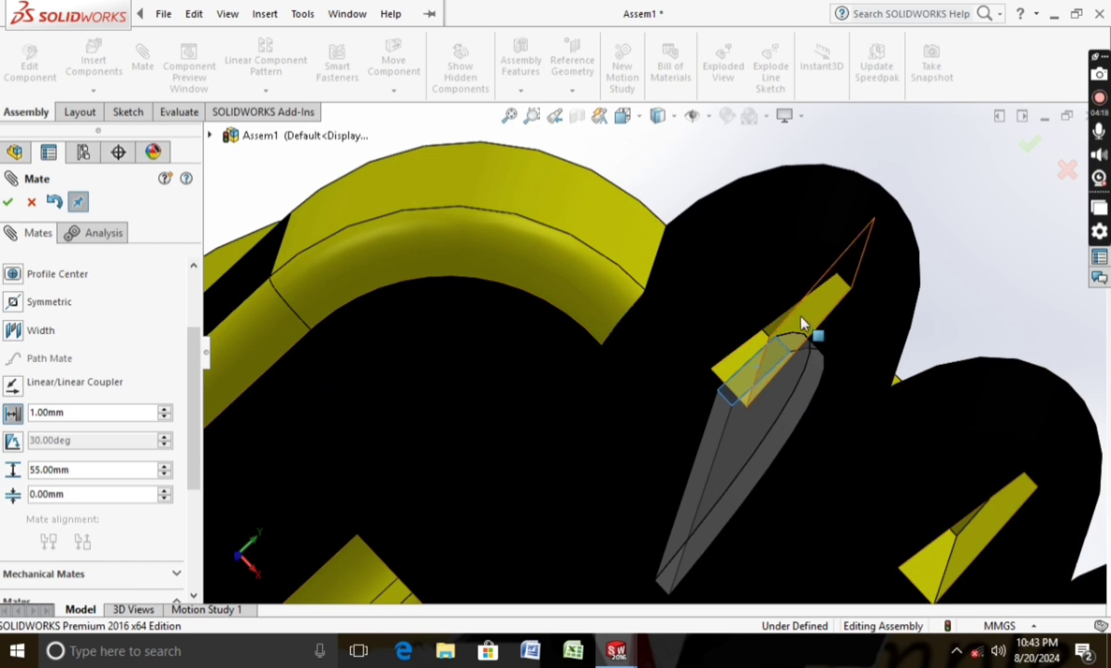
middle_drag(785, 320, 797, 313)
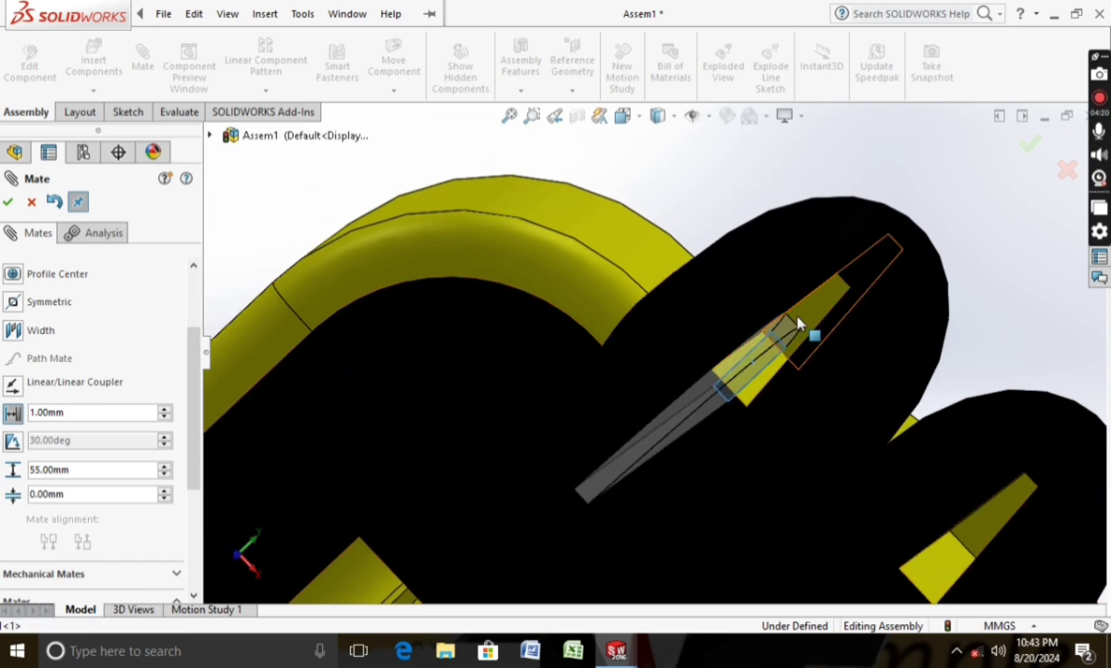
click(796, 312)
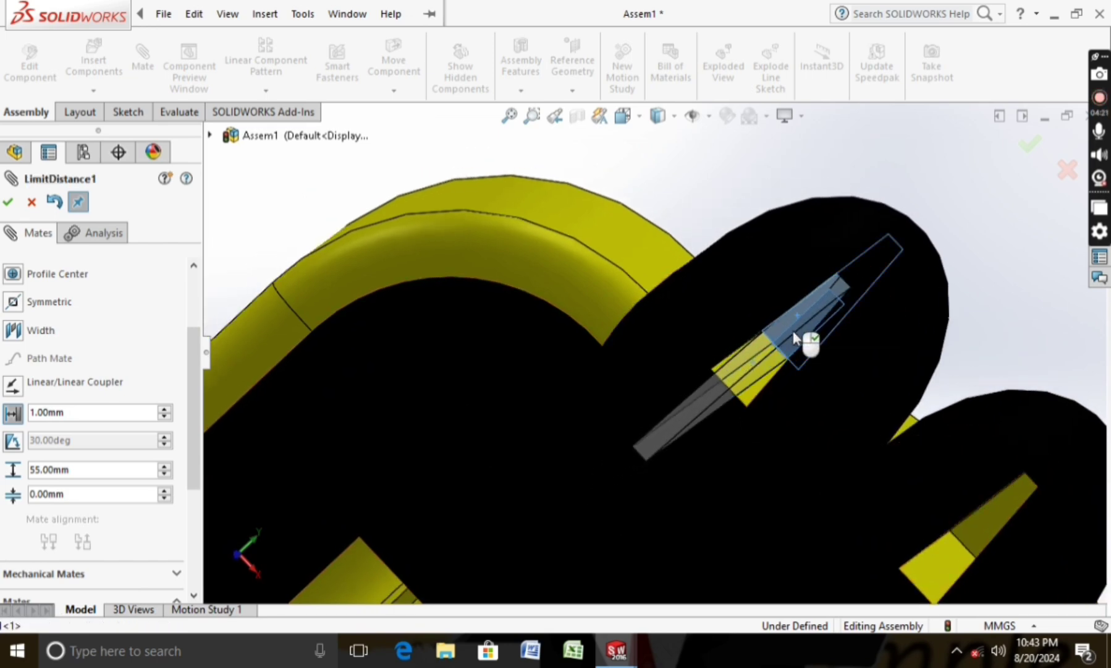
click(11, 204)
Close the mates and drag the blade to check its constraints.
key(z)
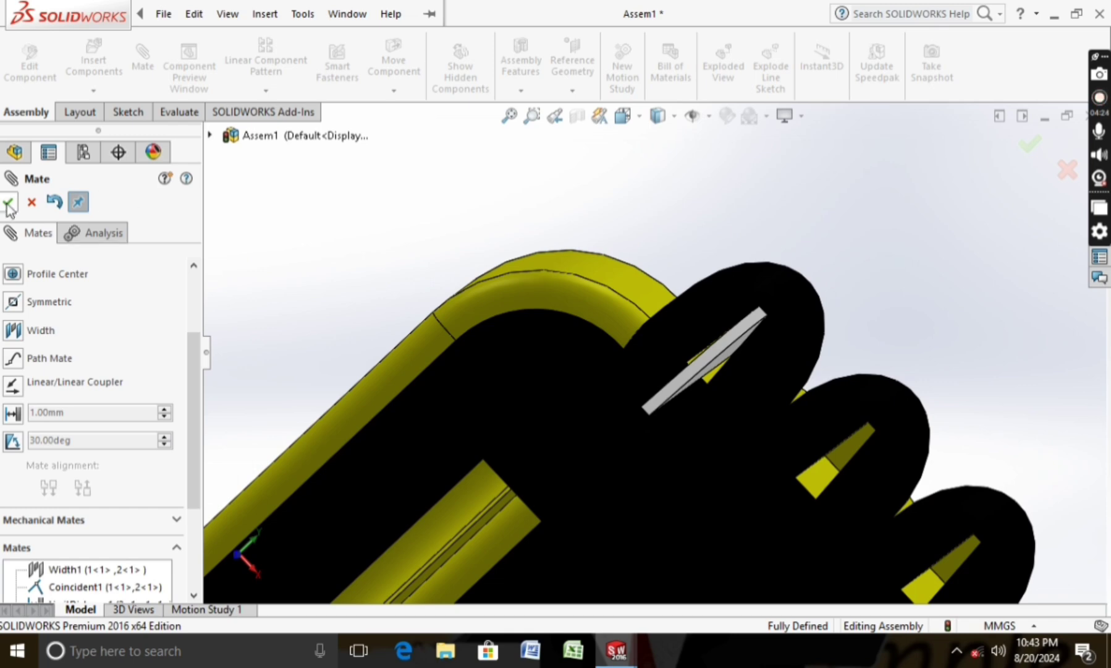
click(9, 202)
middle_drag(447, 323, 542, 305)
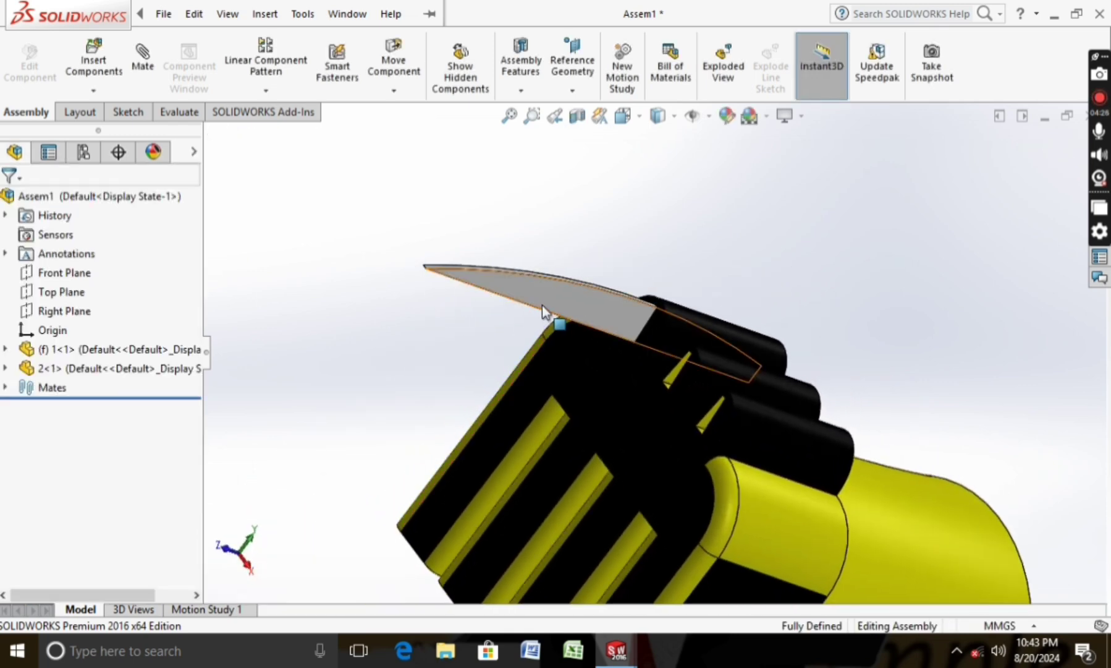
mouse_move(542, 305)
mouse_down()
mouse_move(347, 280)
mouse_move(701, 329)
mouse_move(440, 293)
mouse_move(361, 325)
mouse_up()
middle_drag(317, 277, 313, 288)
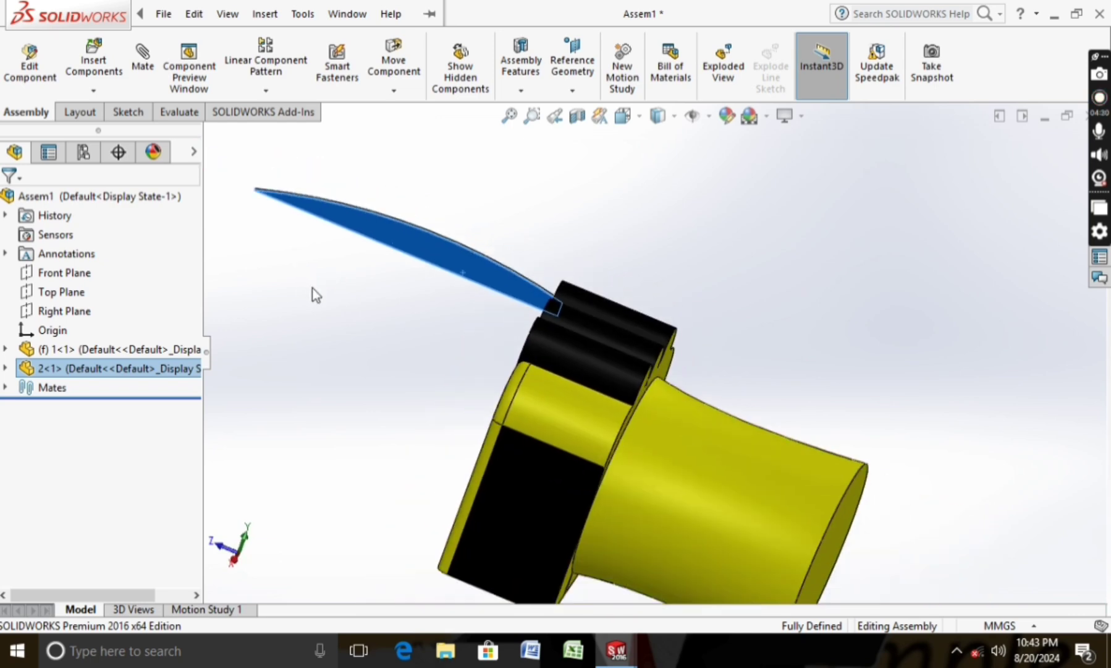
middle_drag(386, 319, 417, 342)
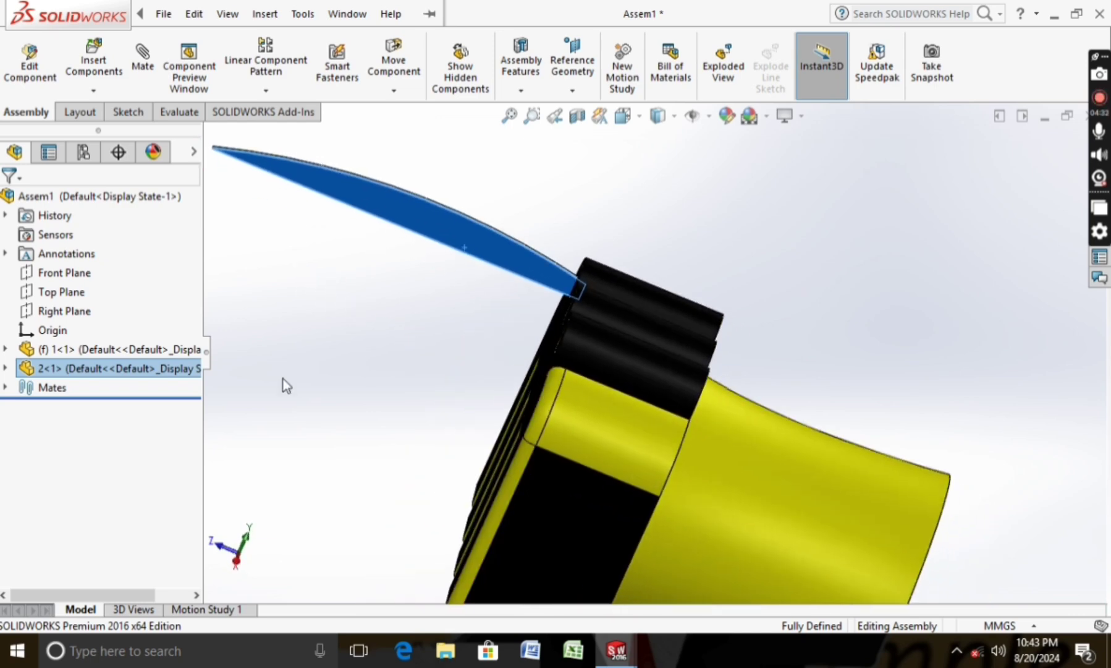
Edit the LimitDistance1 mate to a 50 mm distance.
click(5, 386)
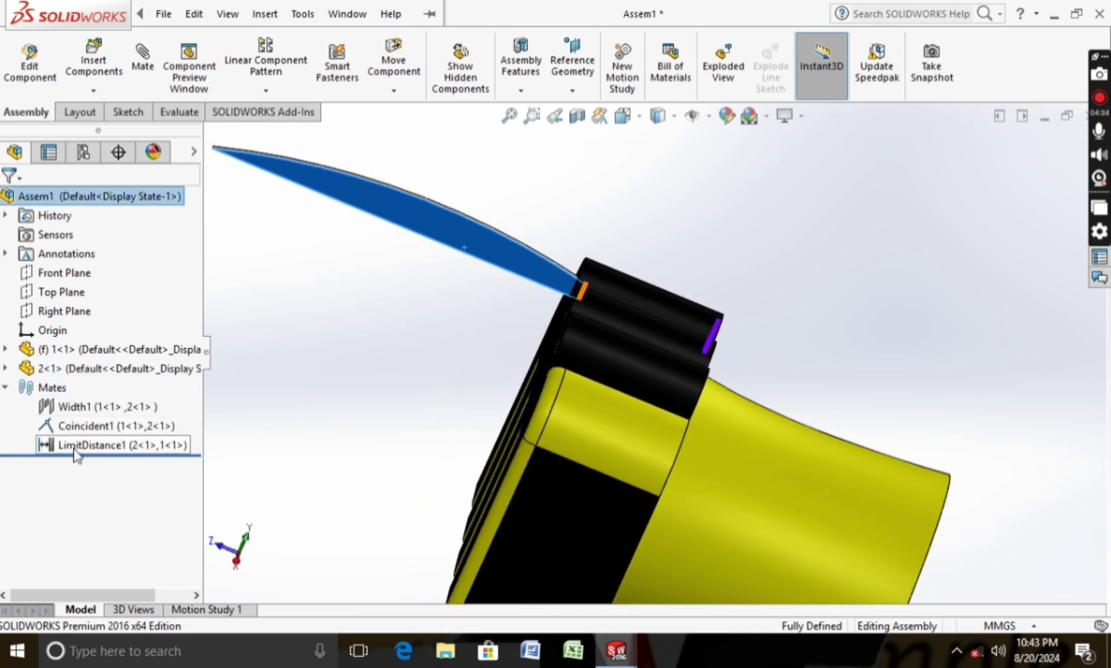
right_click(74, 445)
click(87, 258)
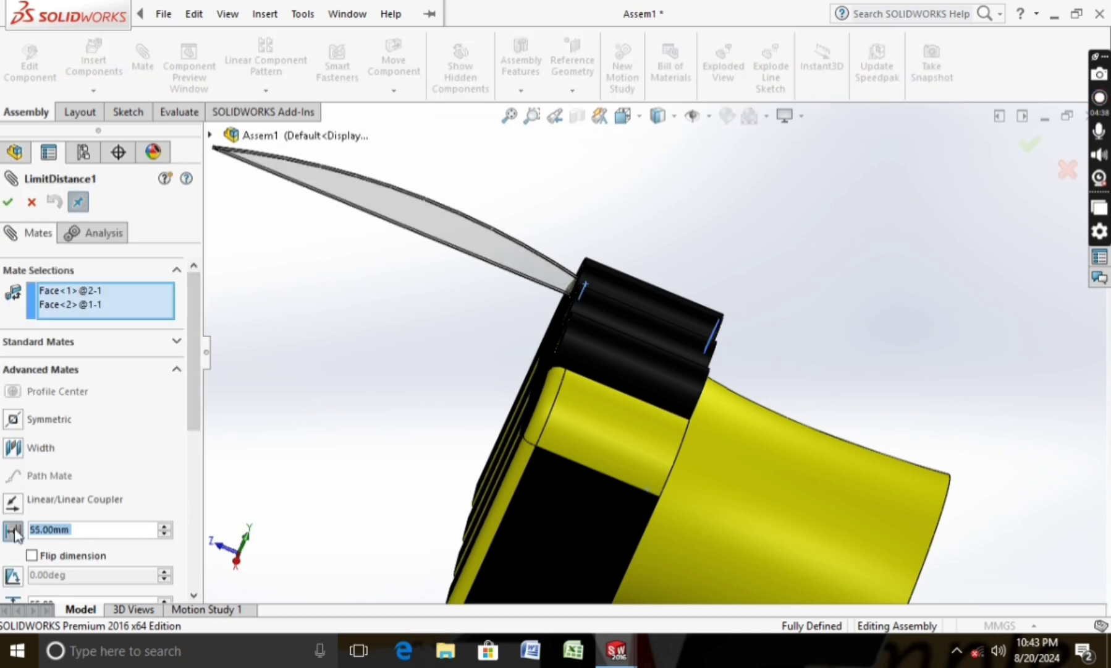
text(50)
key(Return)
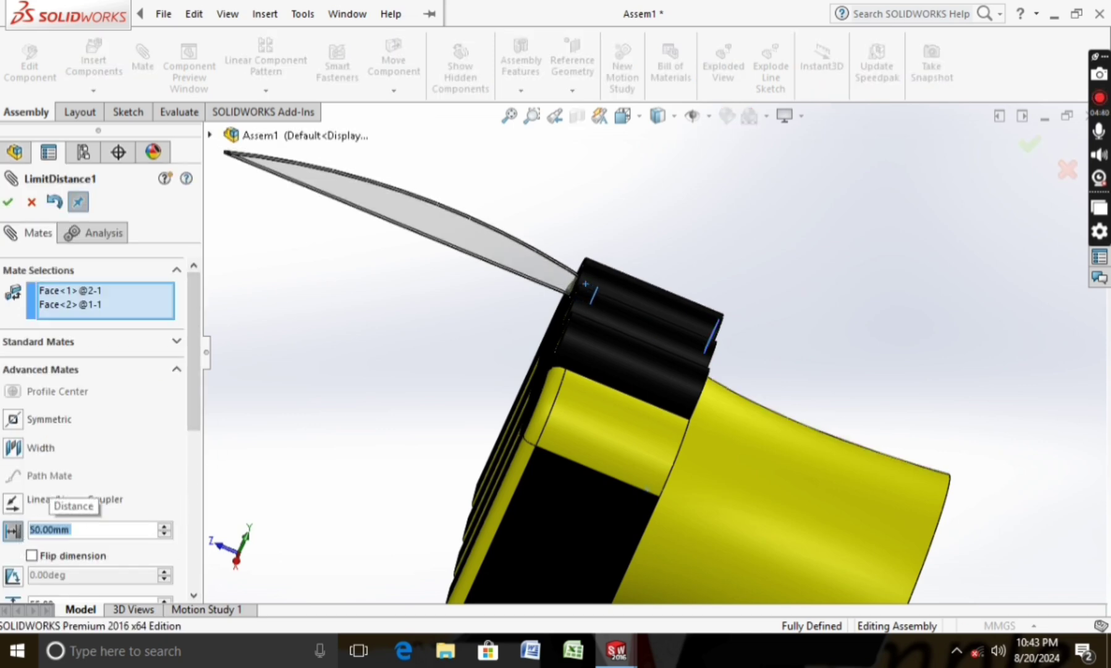
click(8, 202)
Orbit to the striped side of the claw and return to the feature tree.
mouse_move(371, 357)
middle_down()
mouse_move(414, 396)
mouse_move(366, 371)
middle_up()
scroll(399, 424, up, 3)
scroll(404, 434, up, 3)
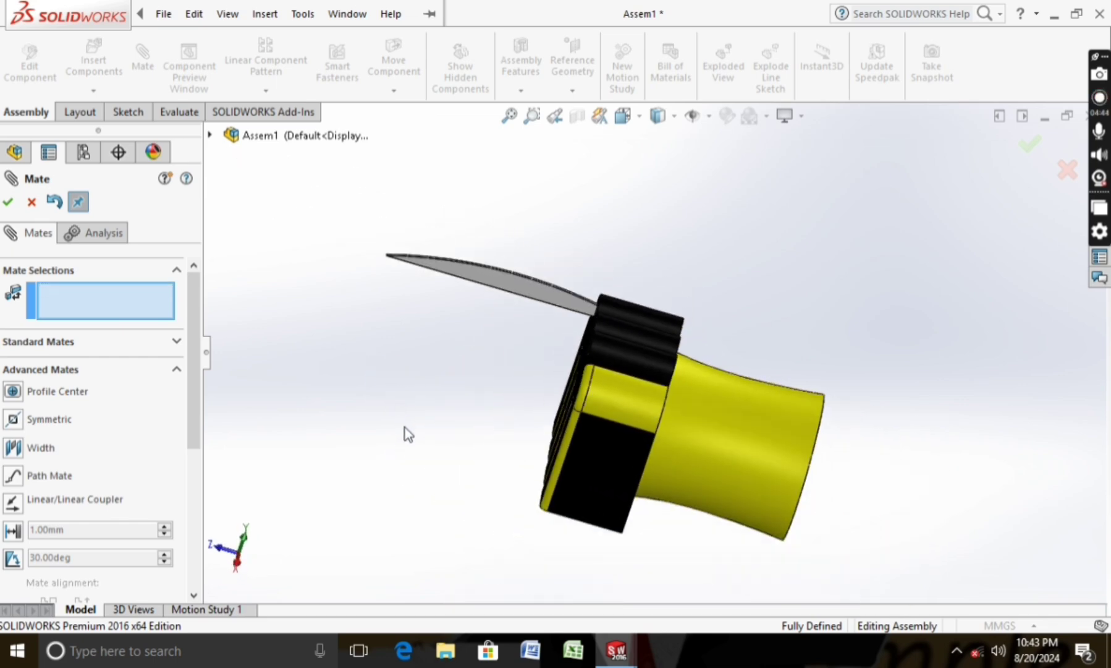
middle_drag(404, 434, 416, 452)
click(8, 207)
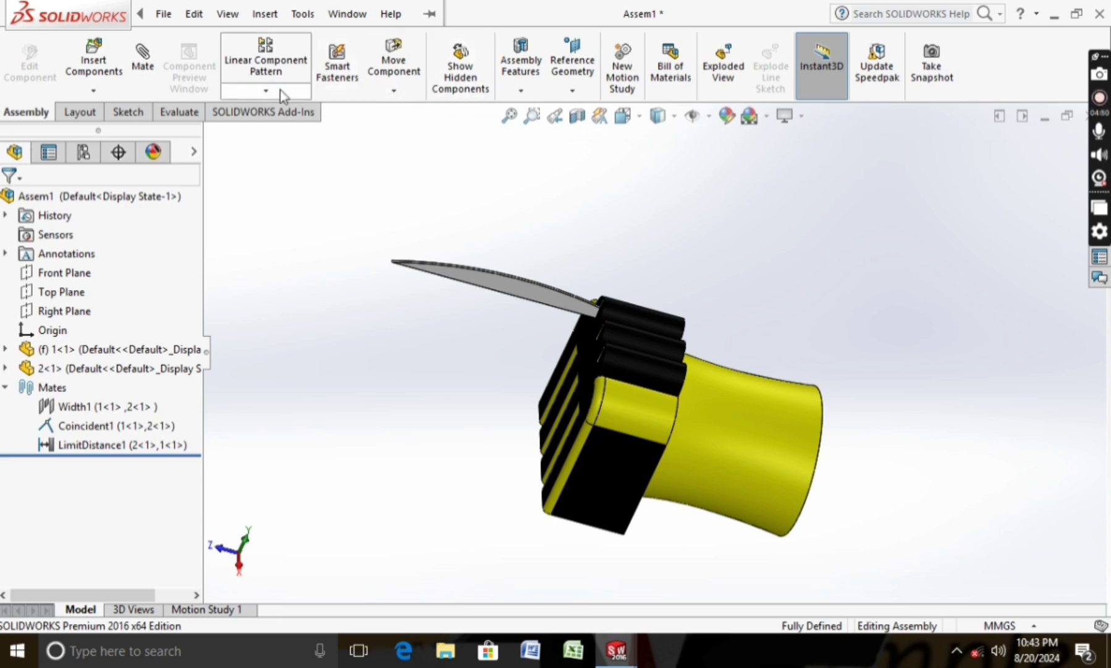
Start a Linear Component Pattern of the blade along the frame's front face.
click(251, 45)
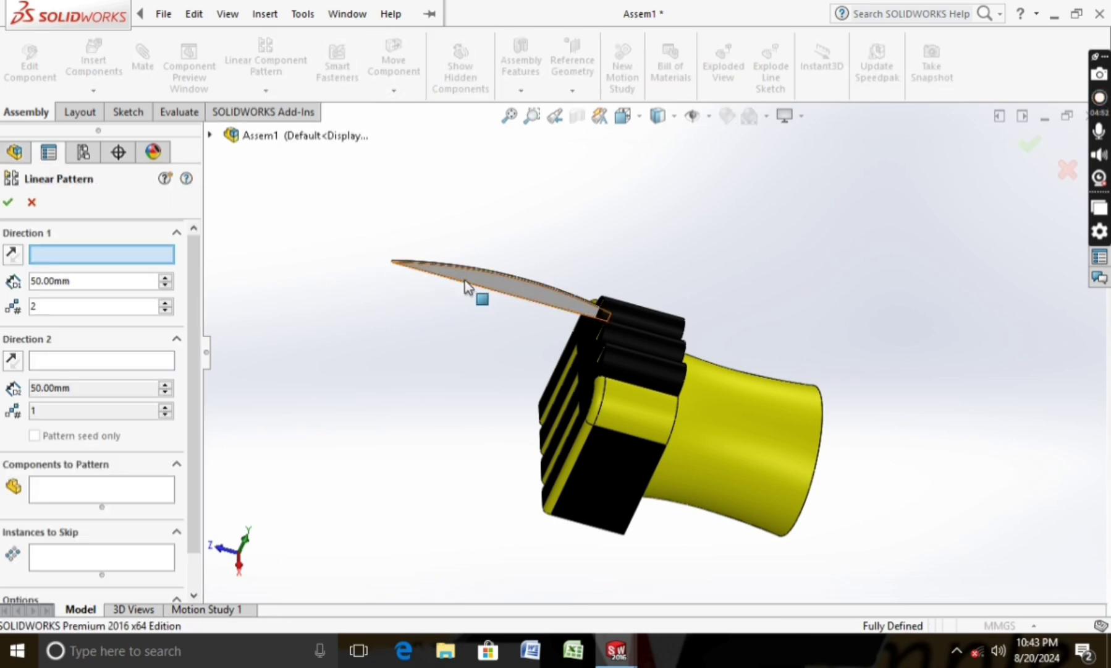
click(113, 494)
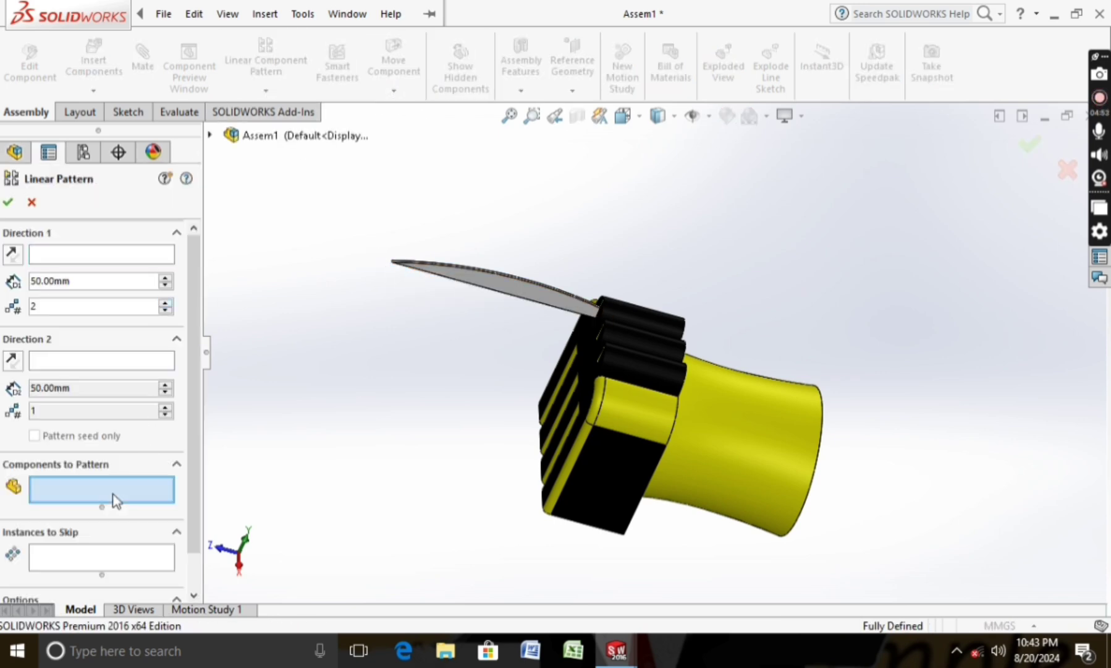
click(514, 292)
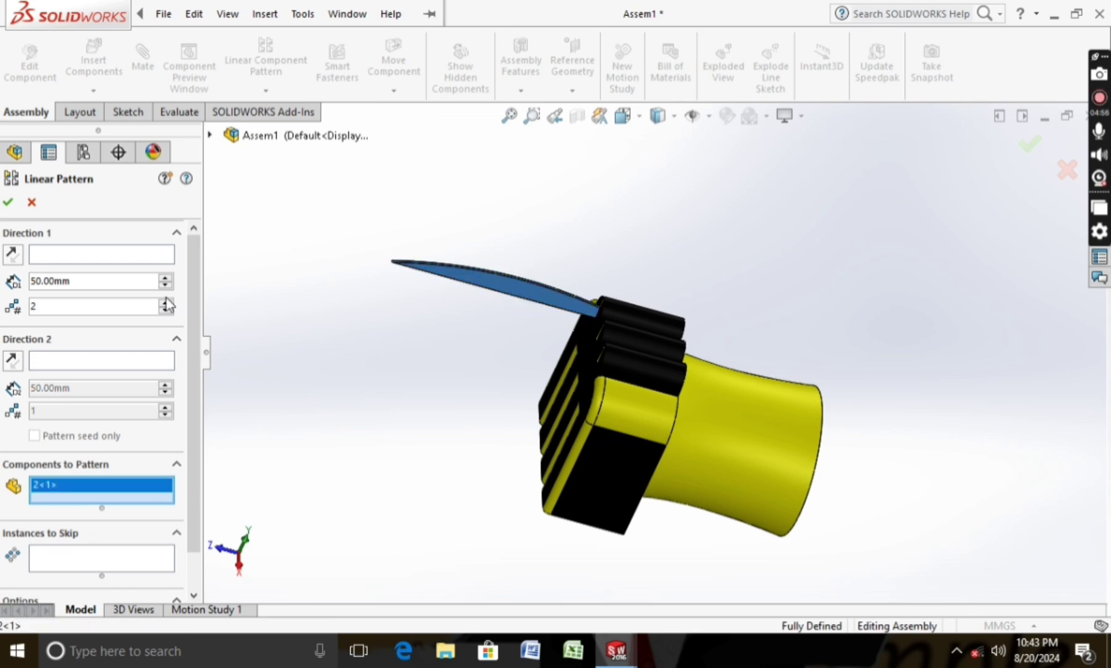
click(87, 257)
click(598, 460)
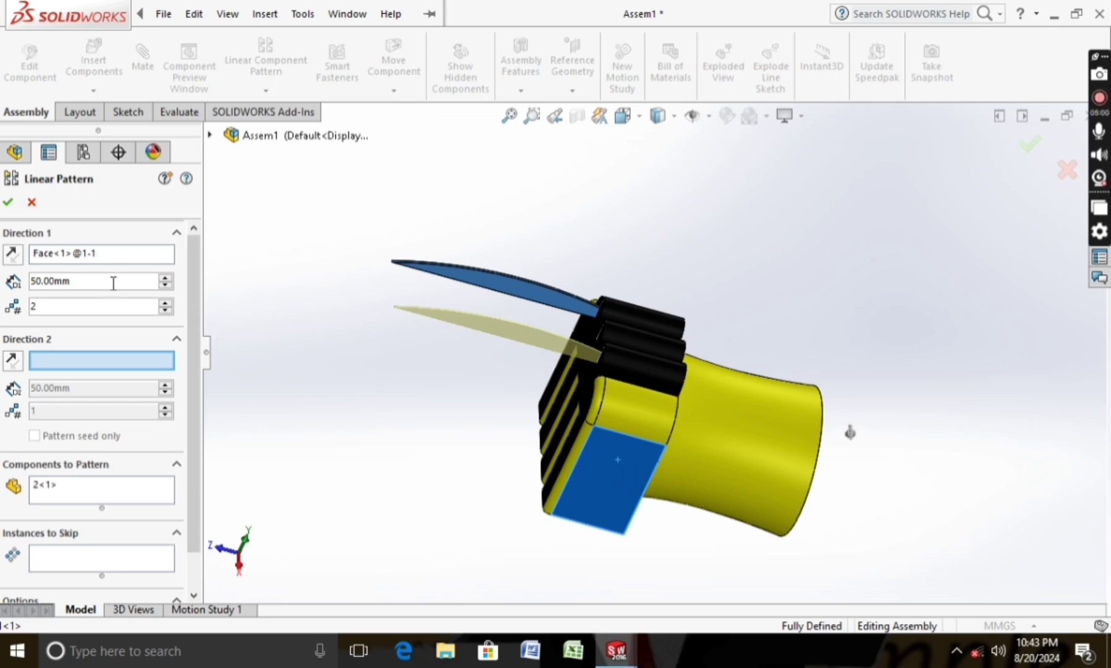
Set the pattern to 25 mm spacing with 3 instances and accept.
text(25)
key(Return)
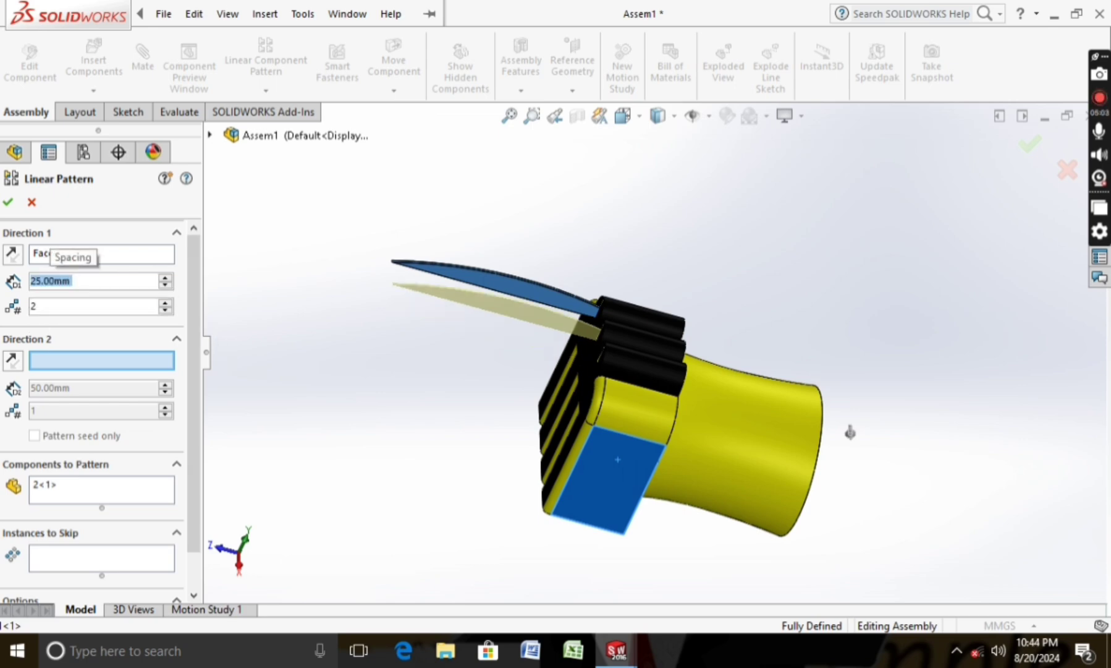
click(80, 360)
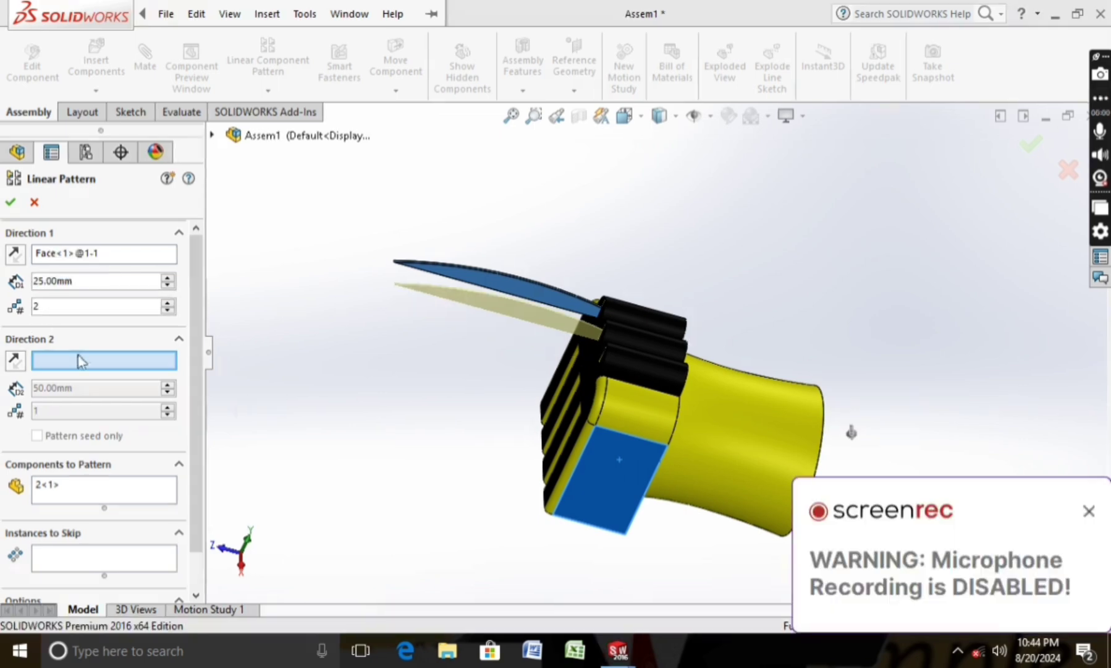
click(167, 302)
middle_drag(359, 367, 424, 414)
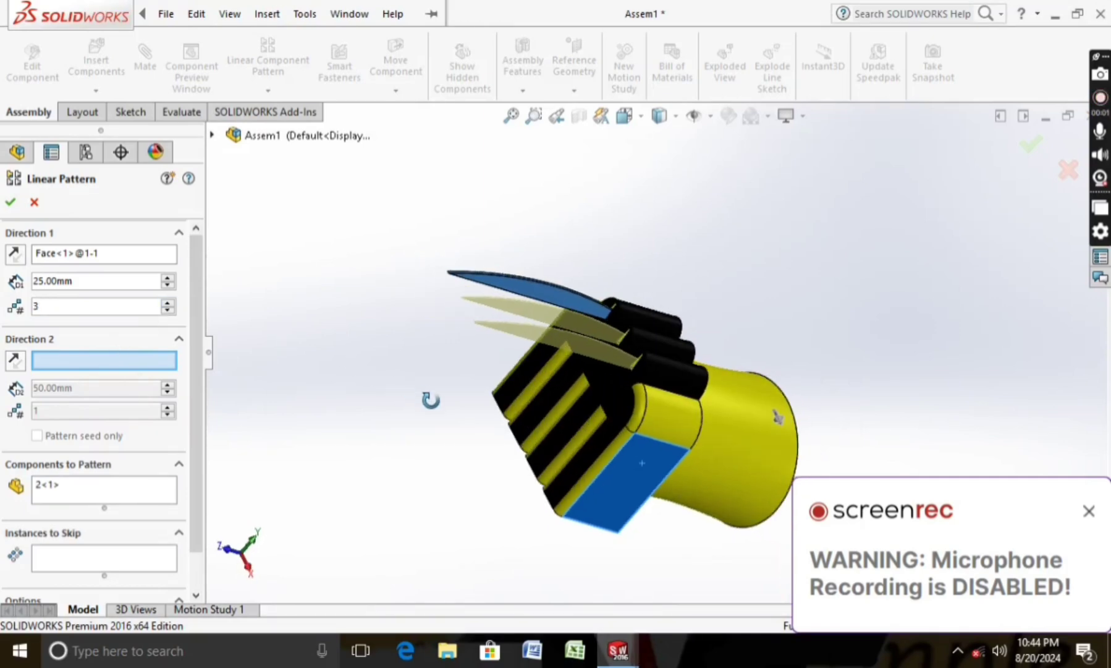
click(1089, 513)
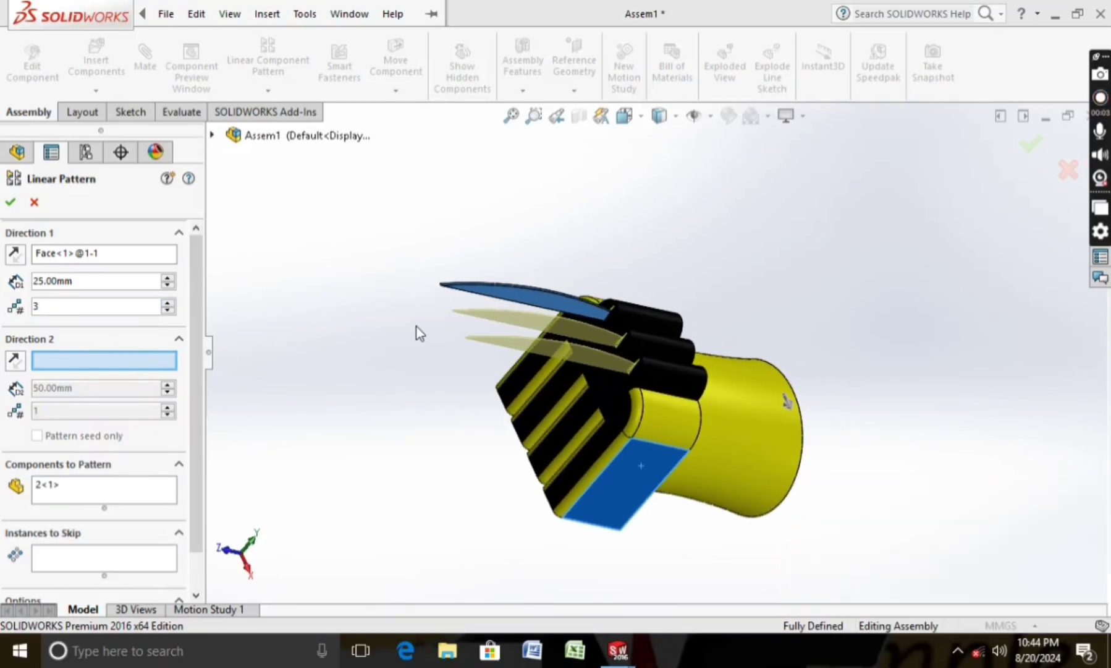
click(11, 203)
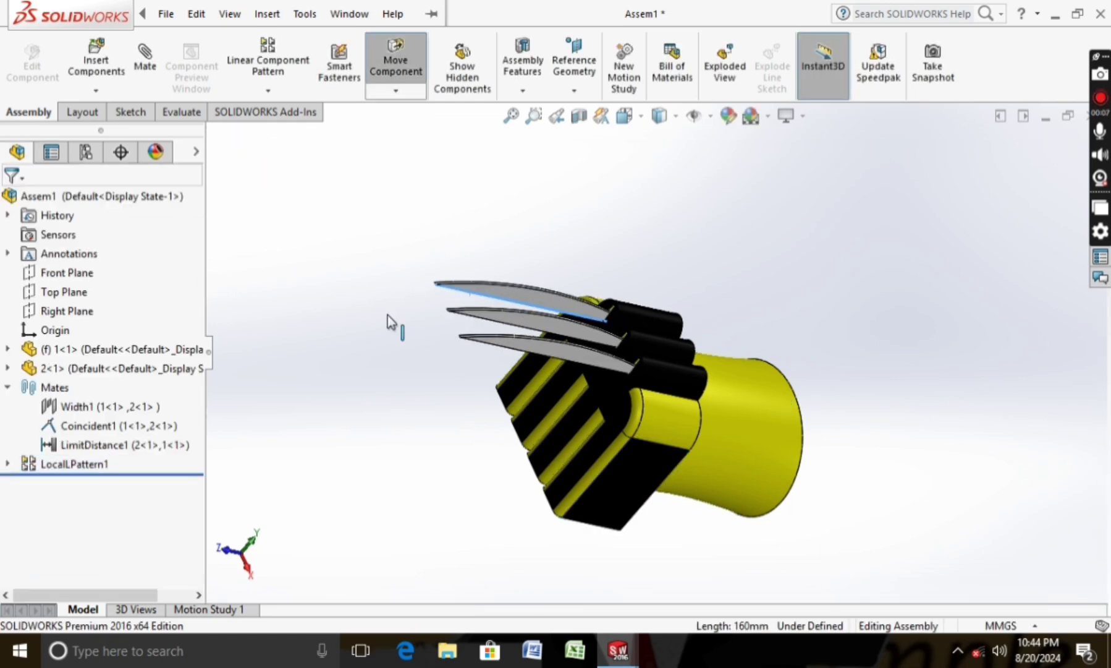
Zoom and orbit around the three steel blades, then return to Isometric view.
middle_drag(393, 482, 350, 419)
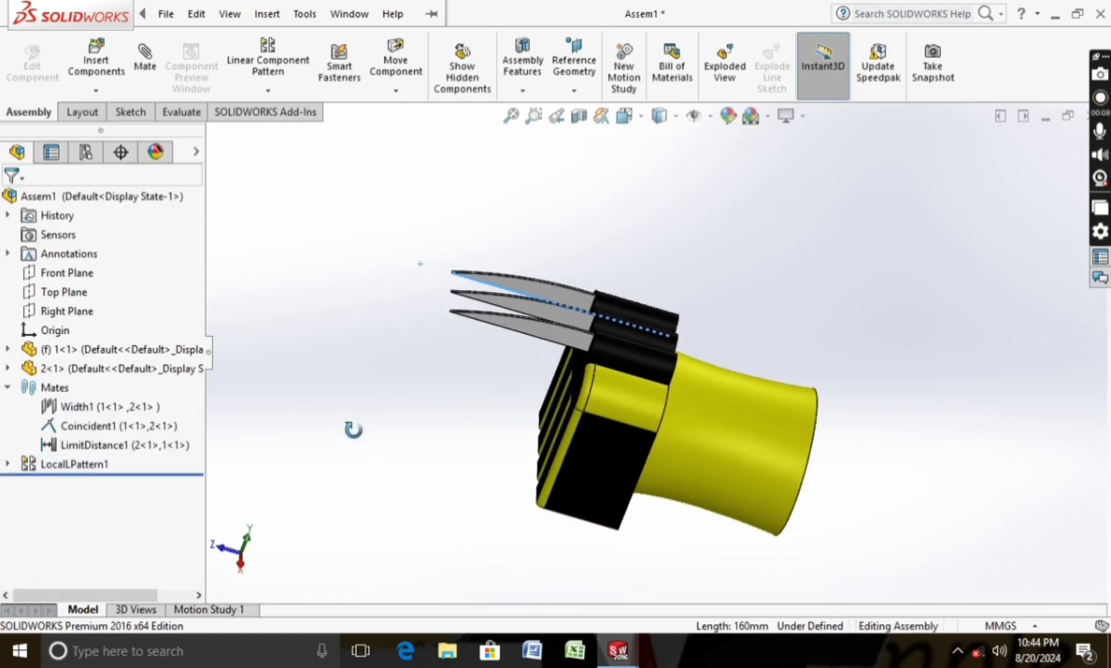
scroll(509, 337, down, 3)
scroll(573, 346, down, 2)
scroll(573, 342, down, 1)
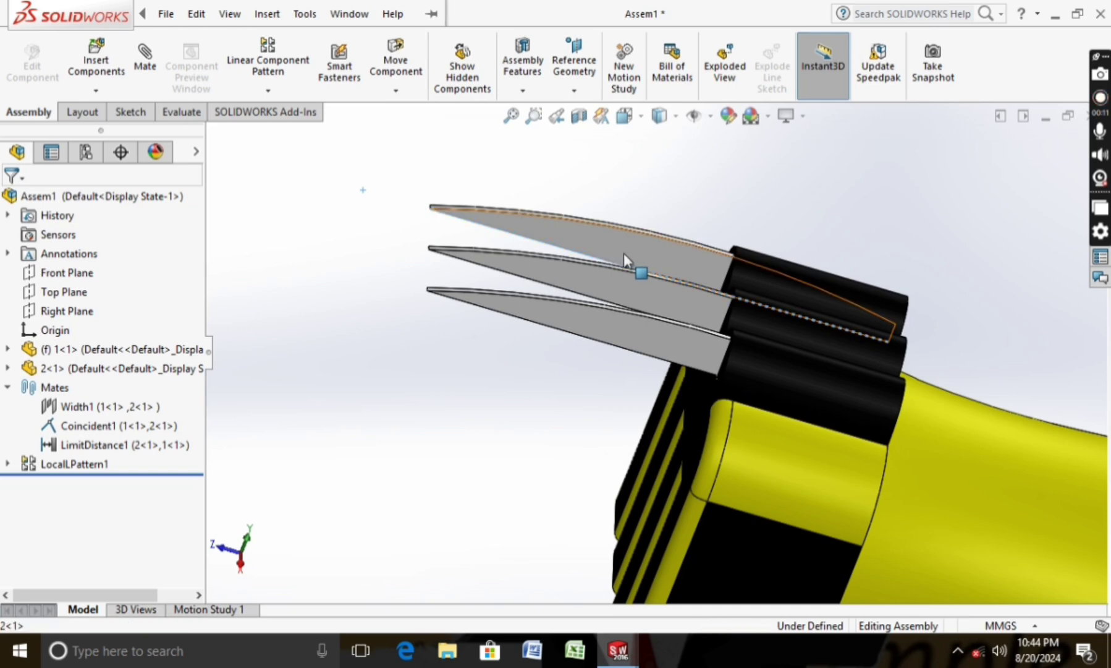
click(623, 253)
scroll(656, 349, up, 3)
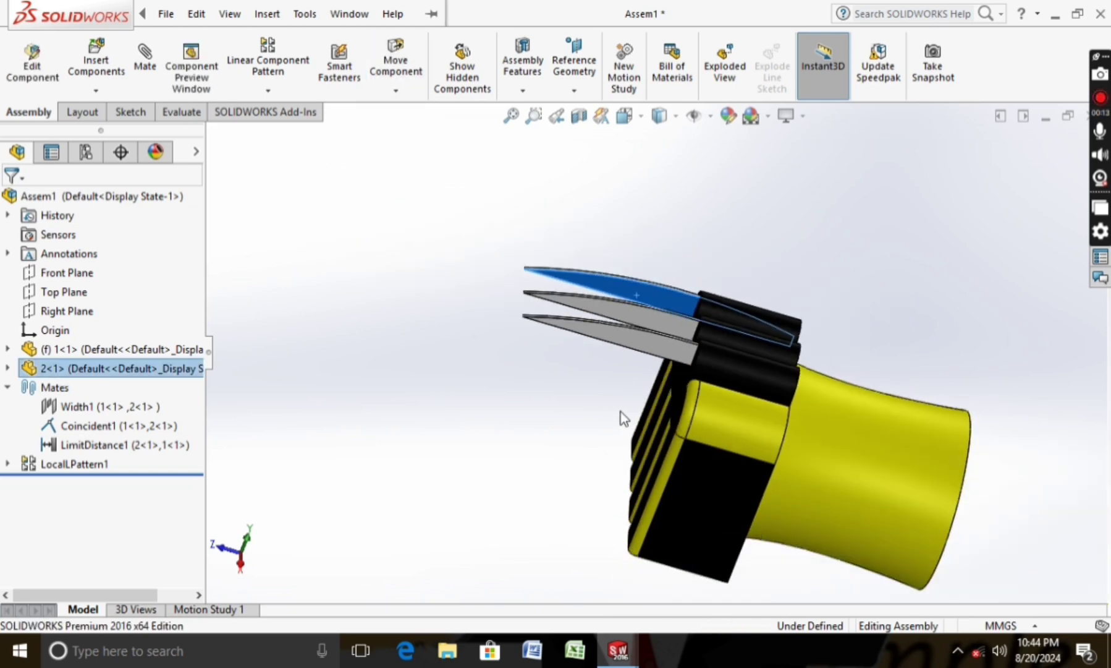
click(456, 445)
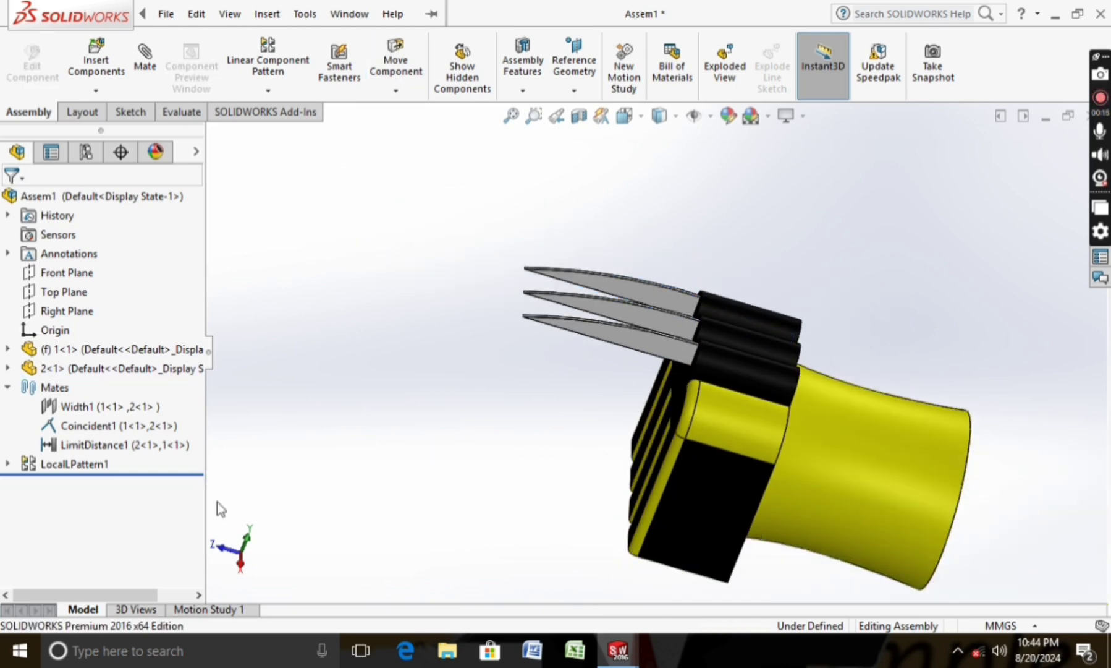
mouse_move(393, 343)
middle_down()
mouse_move(439, 390)
mouse_move(434, 434)
mouse_move(451, 335)
mouse_move(612, 168)
middle_up()
click(626, 115)
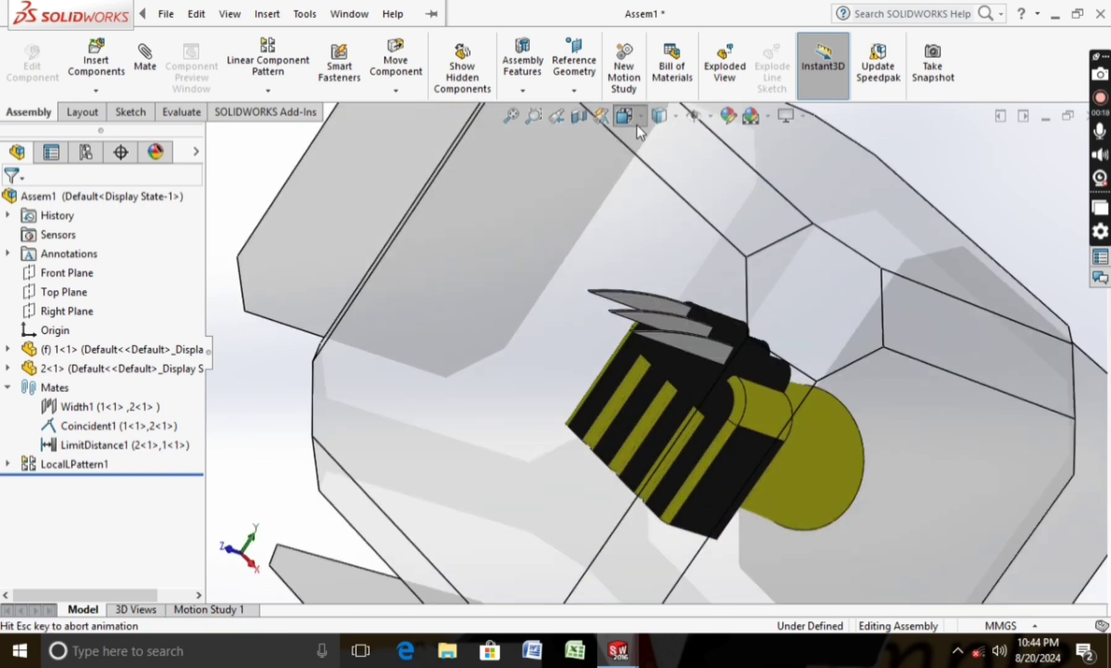
click(720, 165)
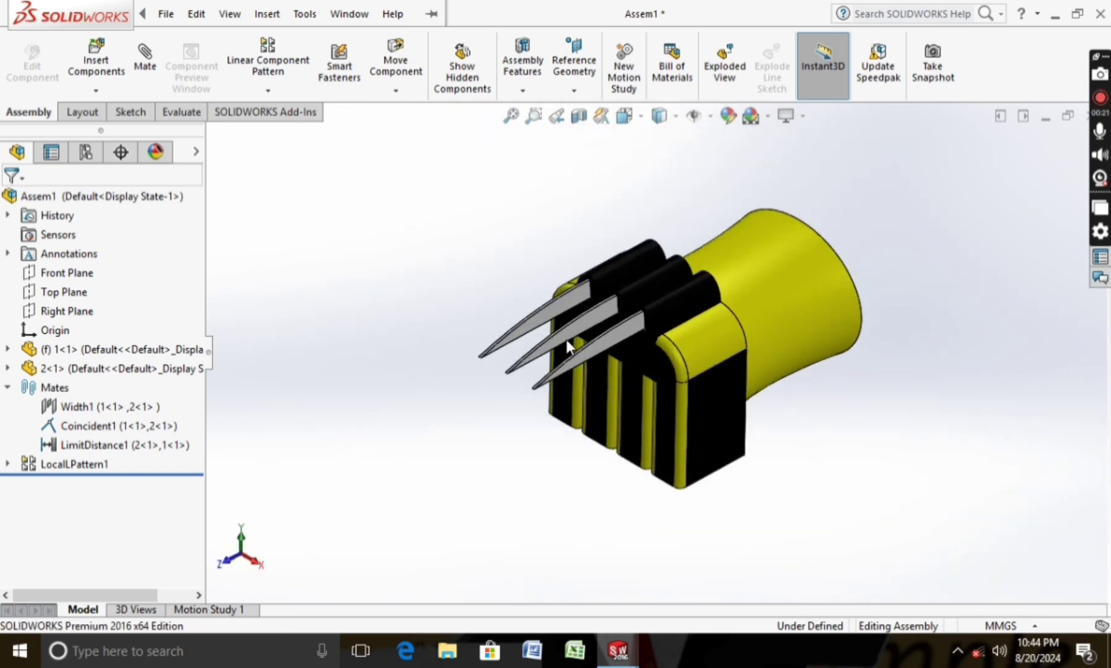
In Motion Study 1, add a linear motor on the top blade relative to the frame, then calculate.
click(210, 609)
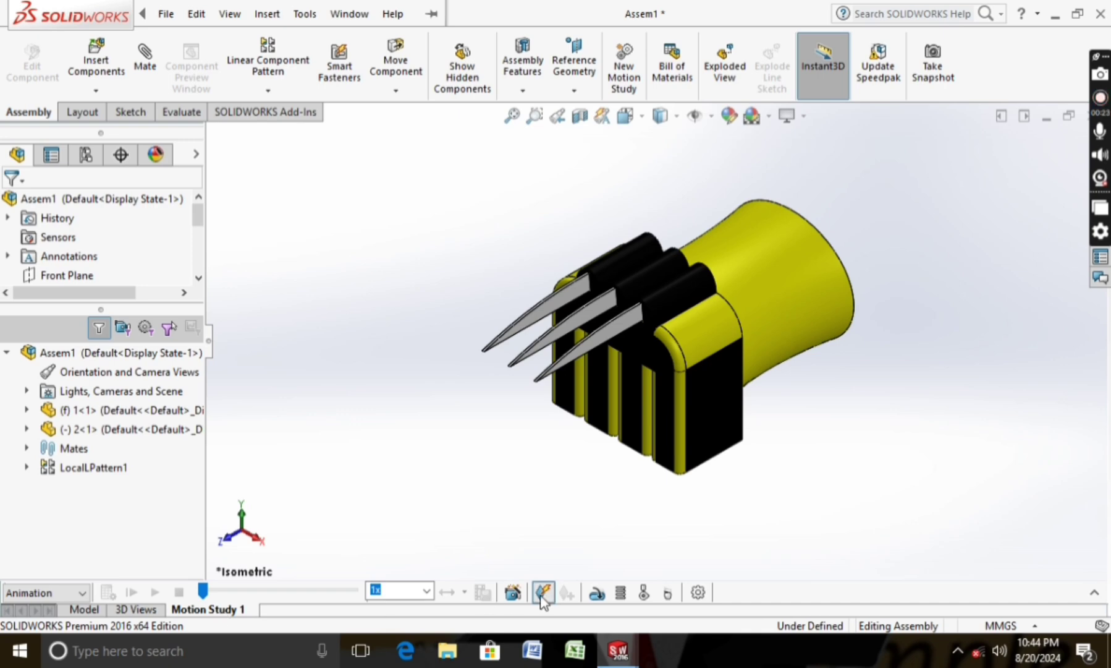
click(597, 592)
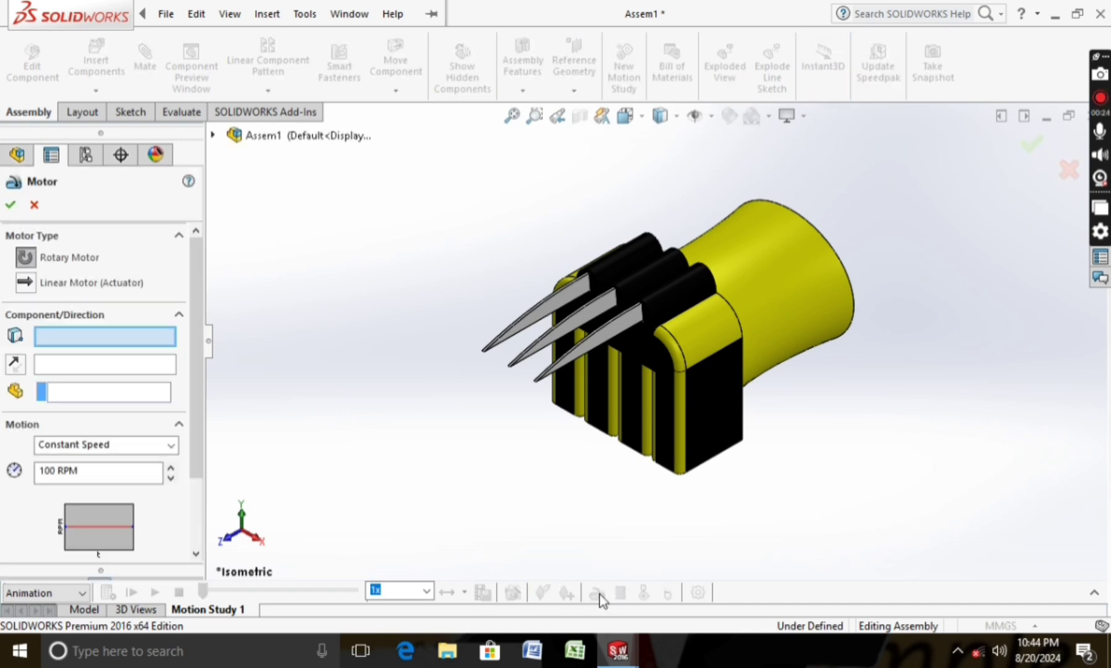
click(539, 317)
click(25, 283)
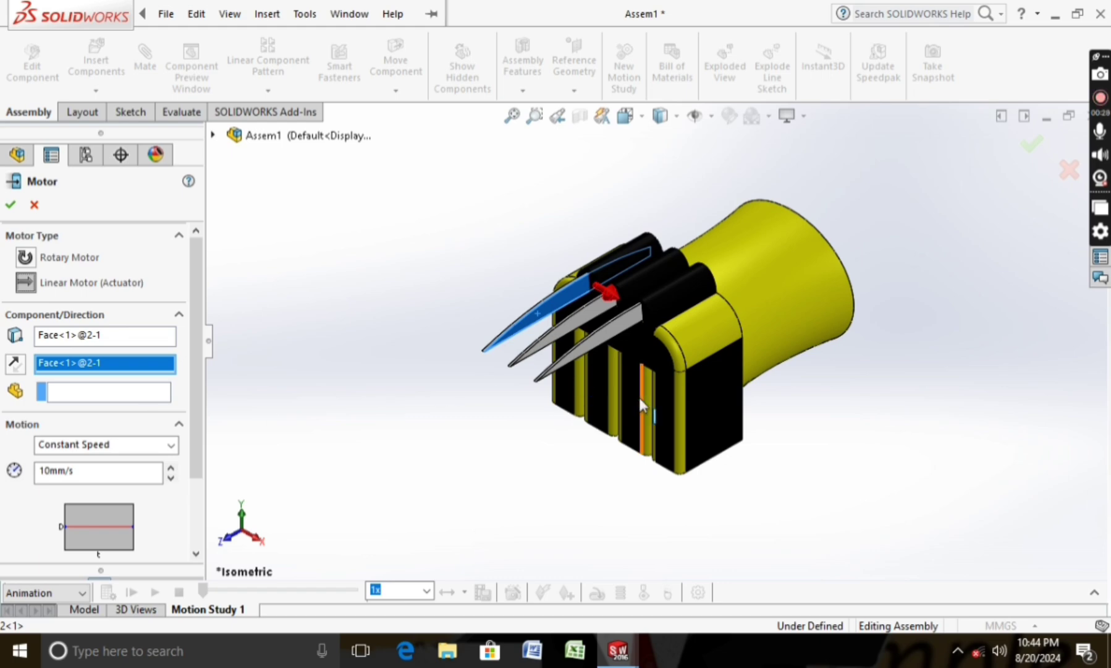
click(599, 390)
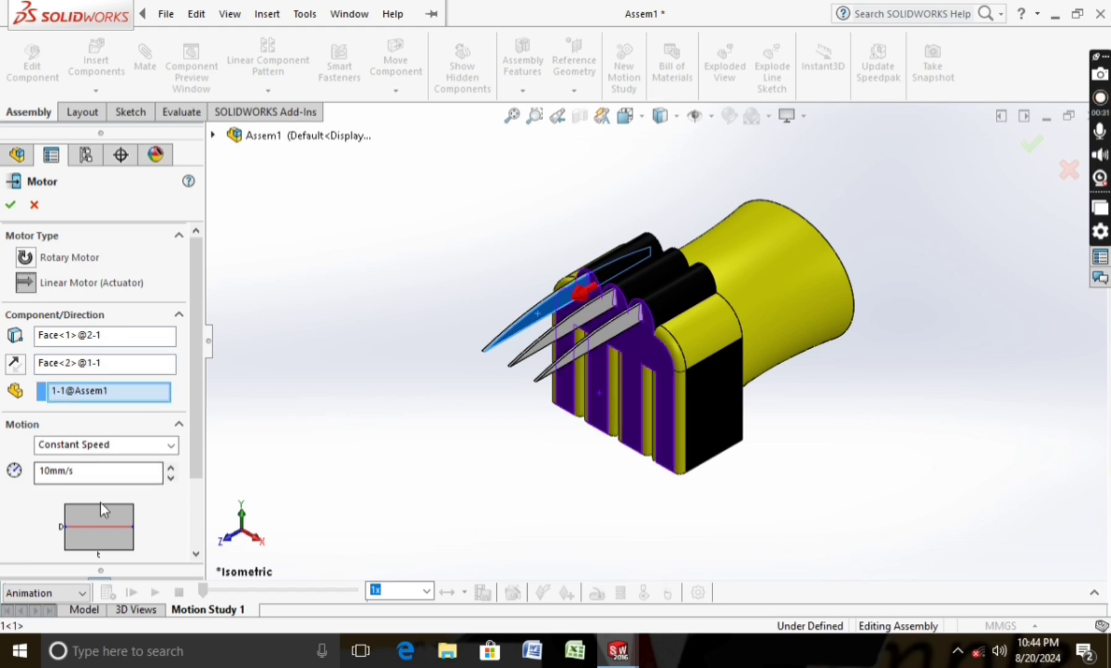
click(10, 205)
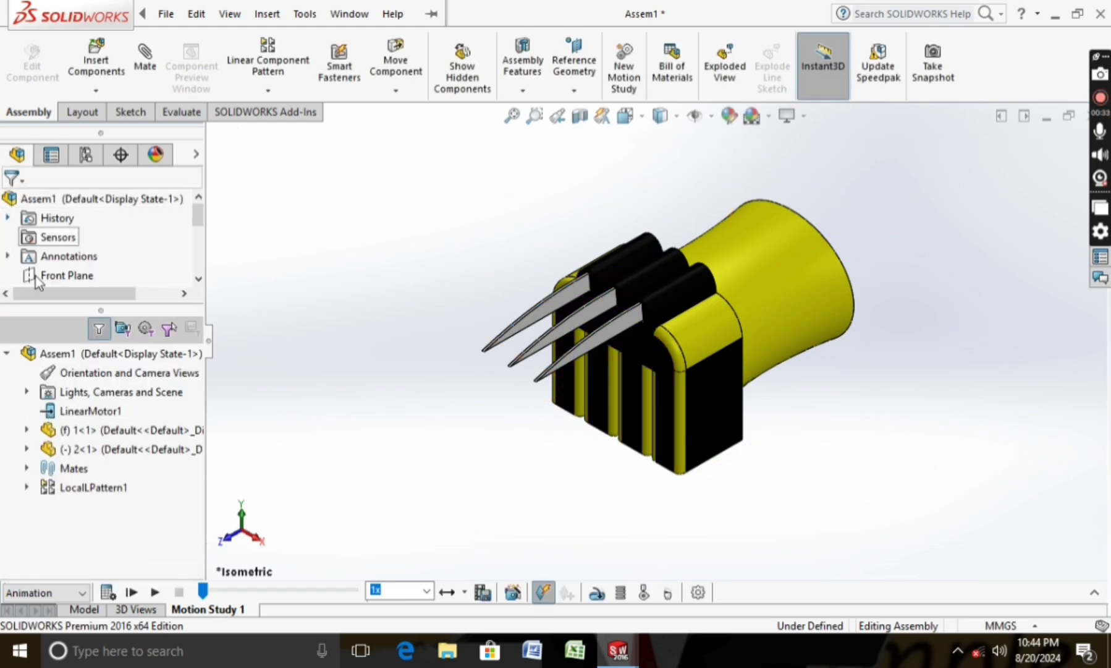
click(110, 592)
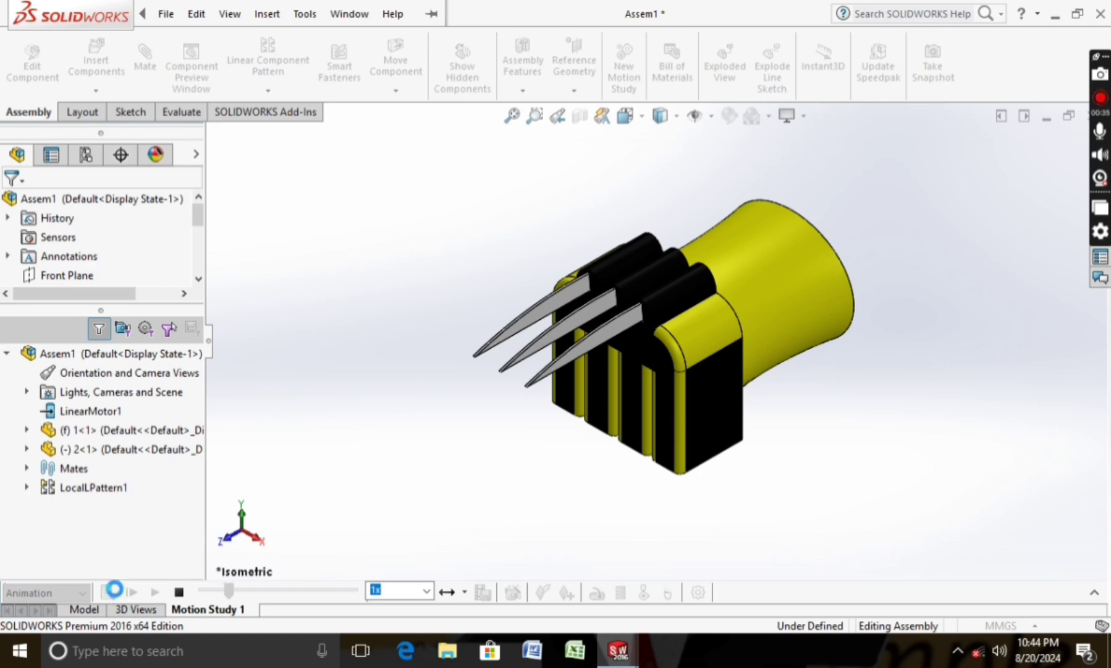